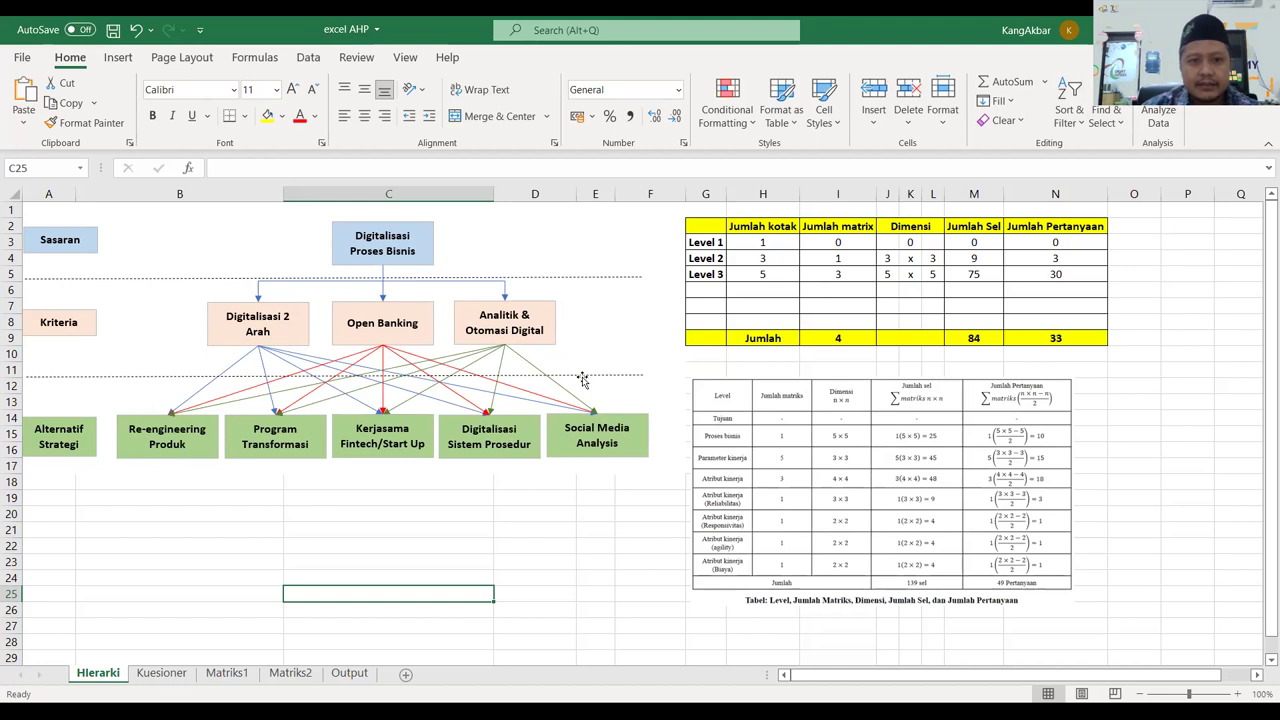
Enter the heading "1. Tahap 1 : Membuat Hierarki" in cell A19 below the hierarchy diagram.
left_click(61, 500)
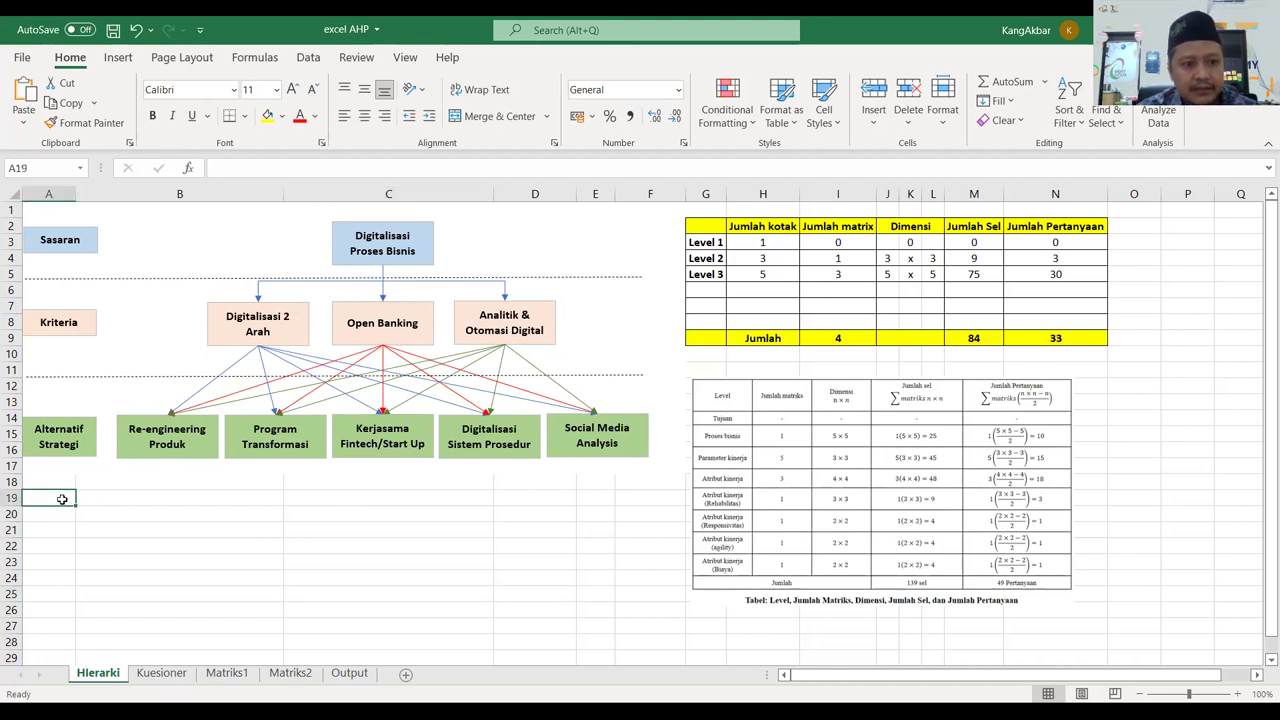
type("1. Tahap")
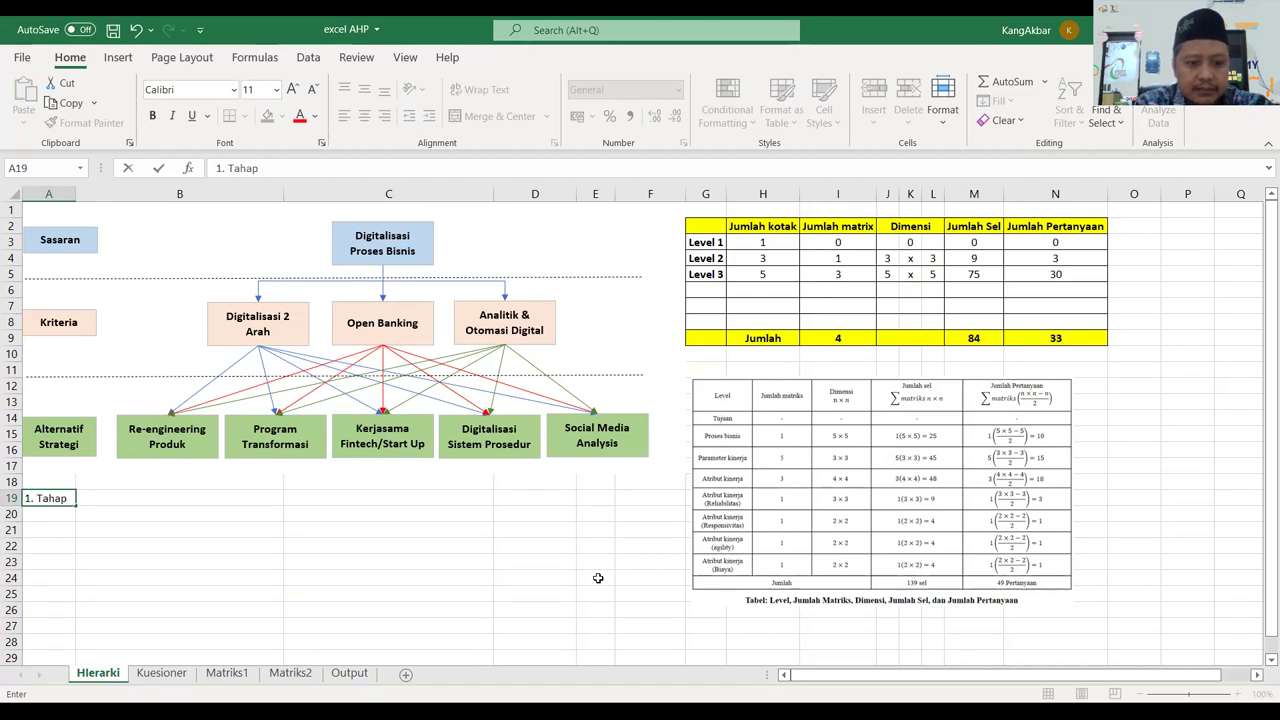
type(" 1 : Me")
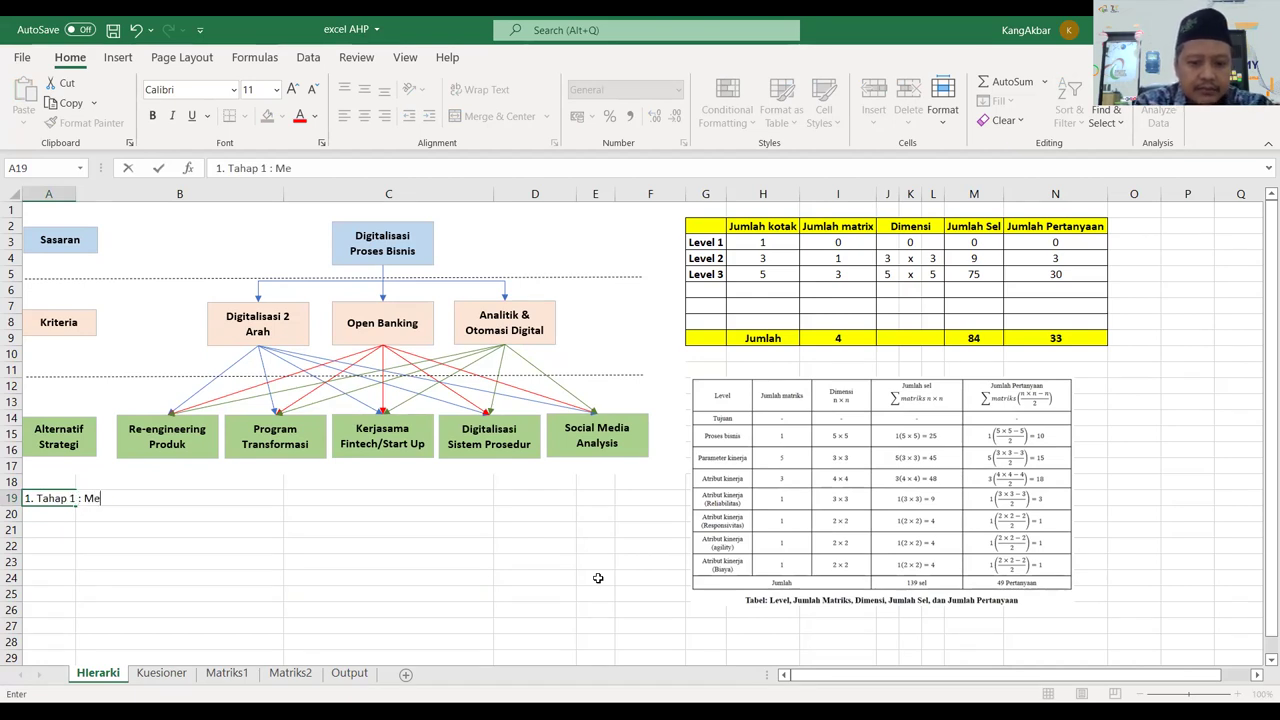
type("mbuat Hiera")
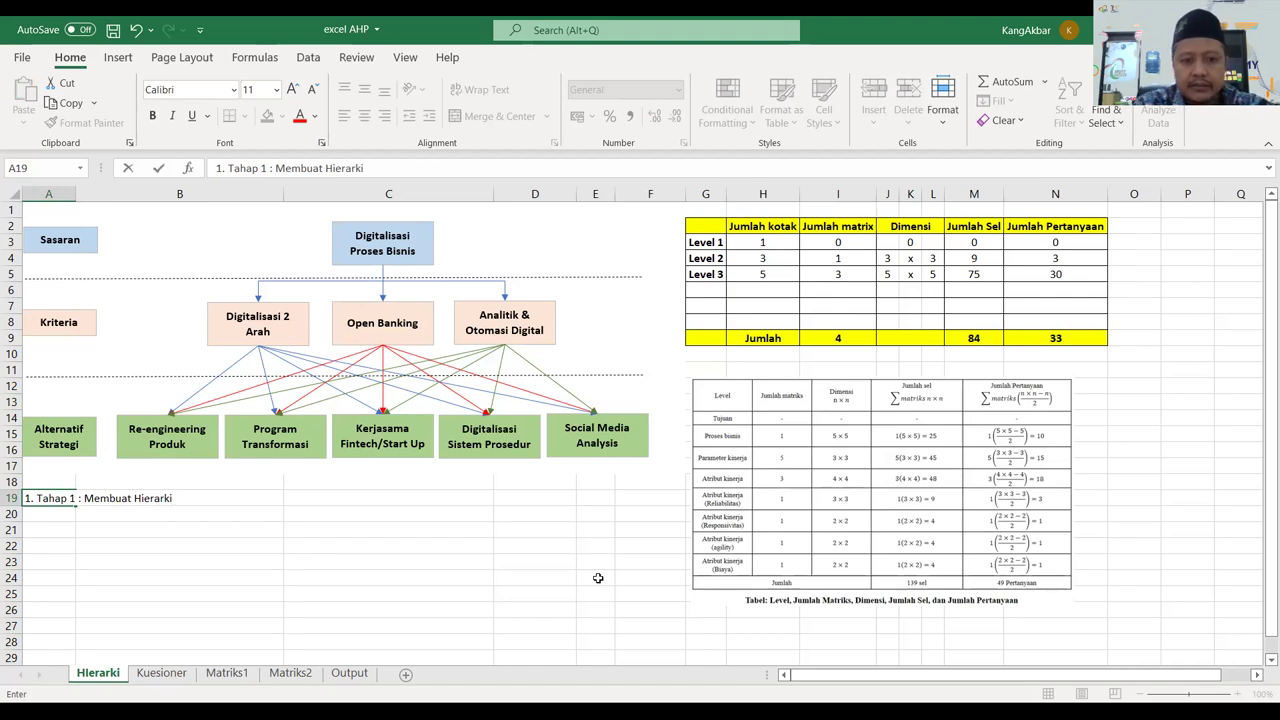
type("rki")
key("Return")
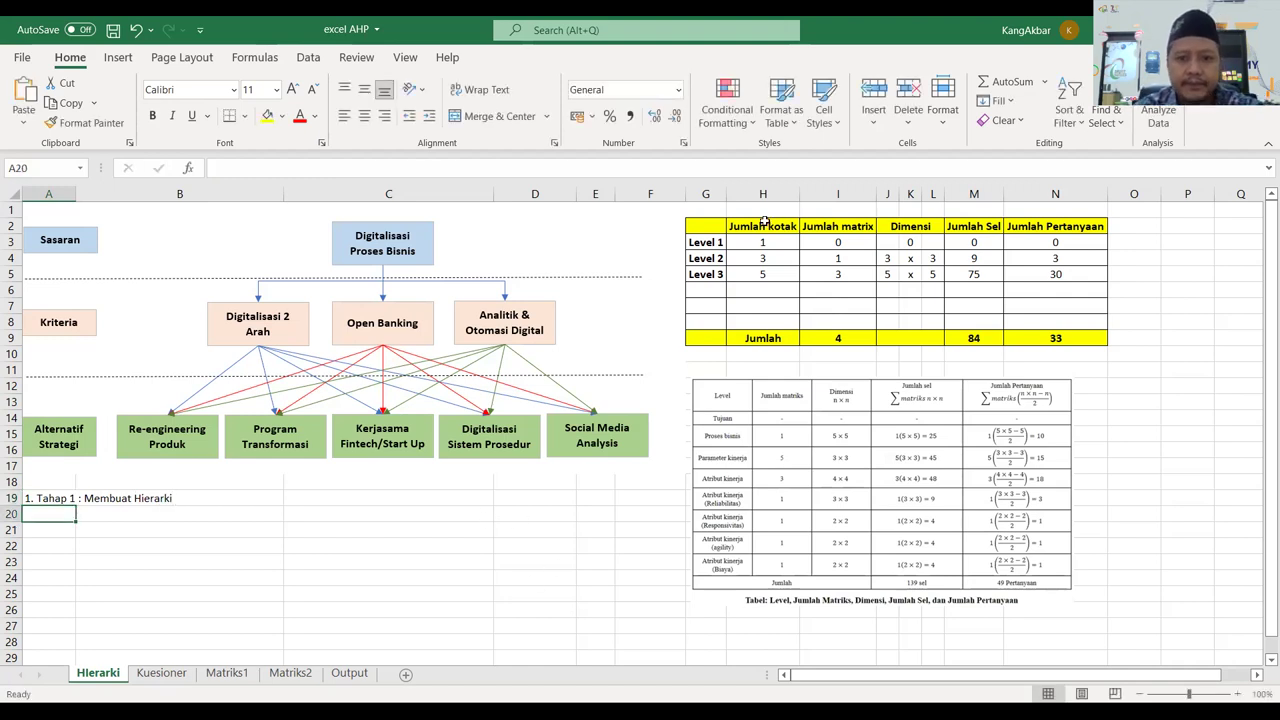
left_click(40, 498)
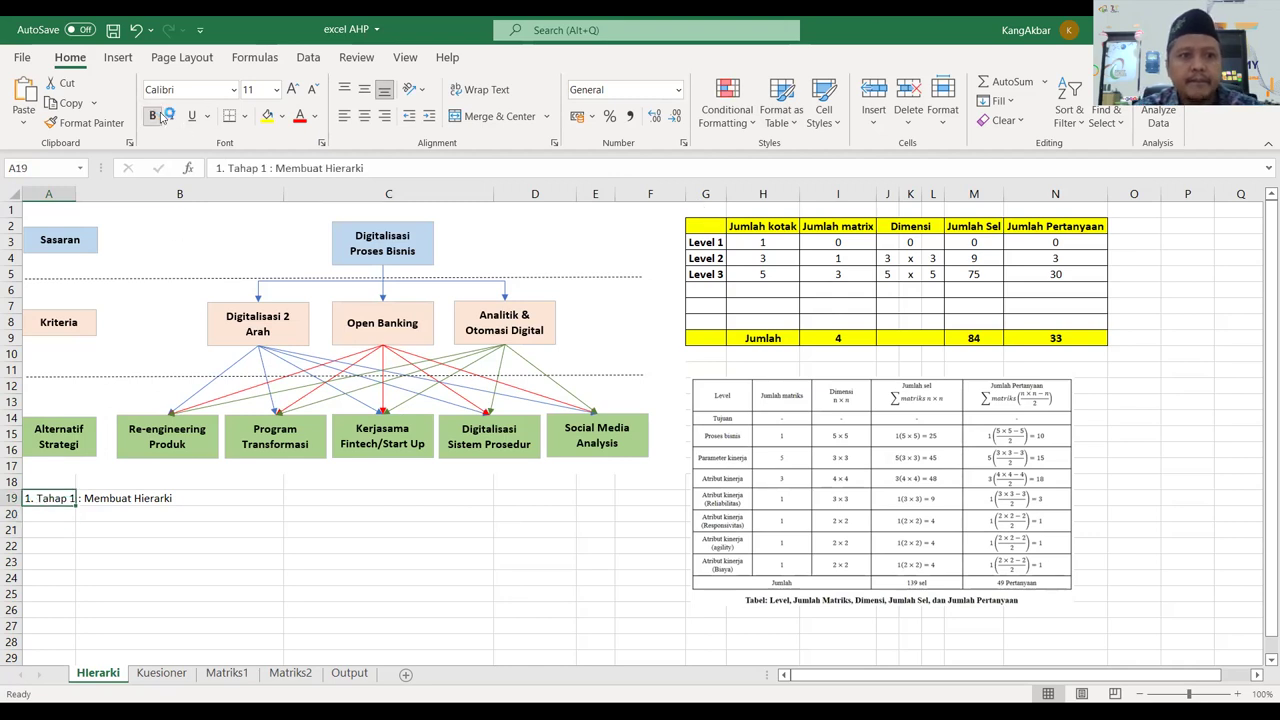
Add the heading "2. Membuat resume" in cell G1 above the summary table and align it left.
left_click(715, 209)
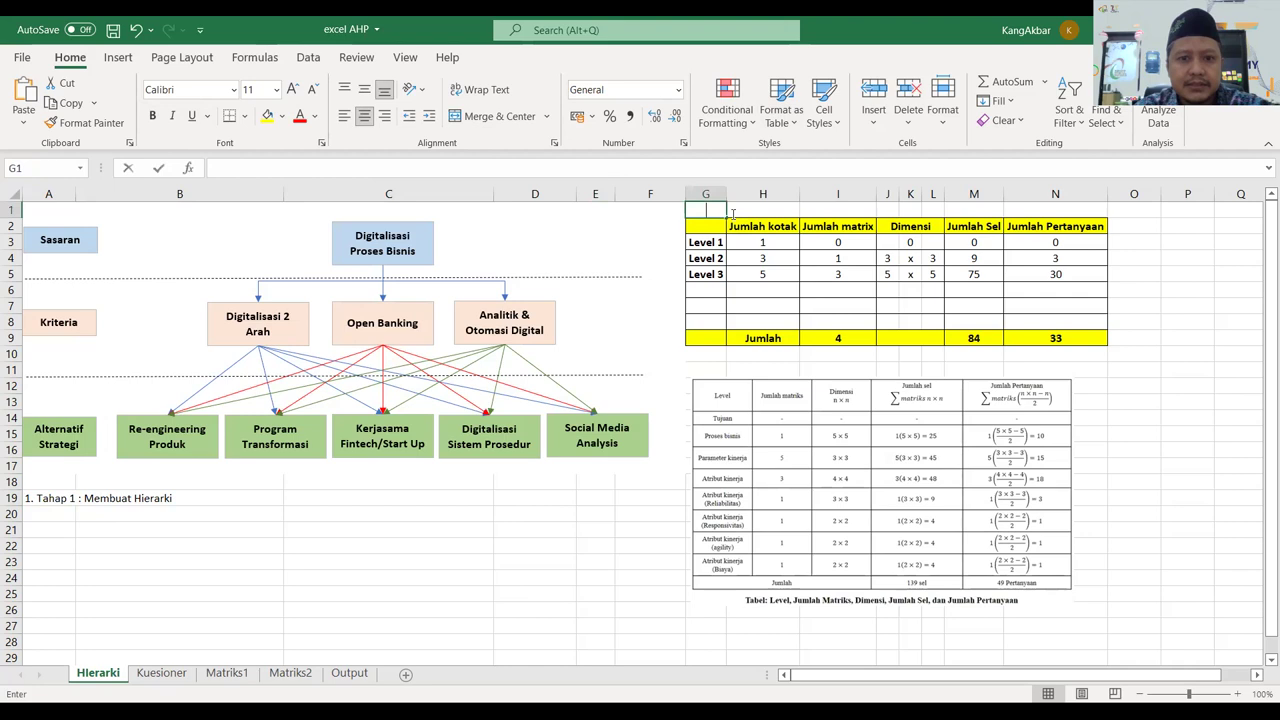
type("2. Membuat resume")
key("Return")
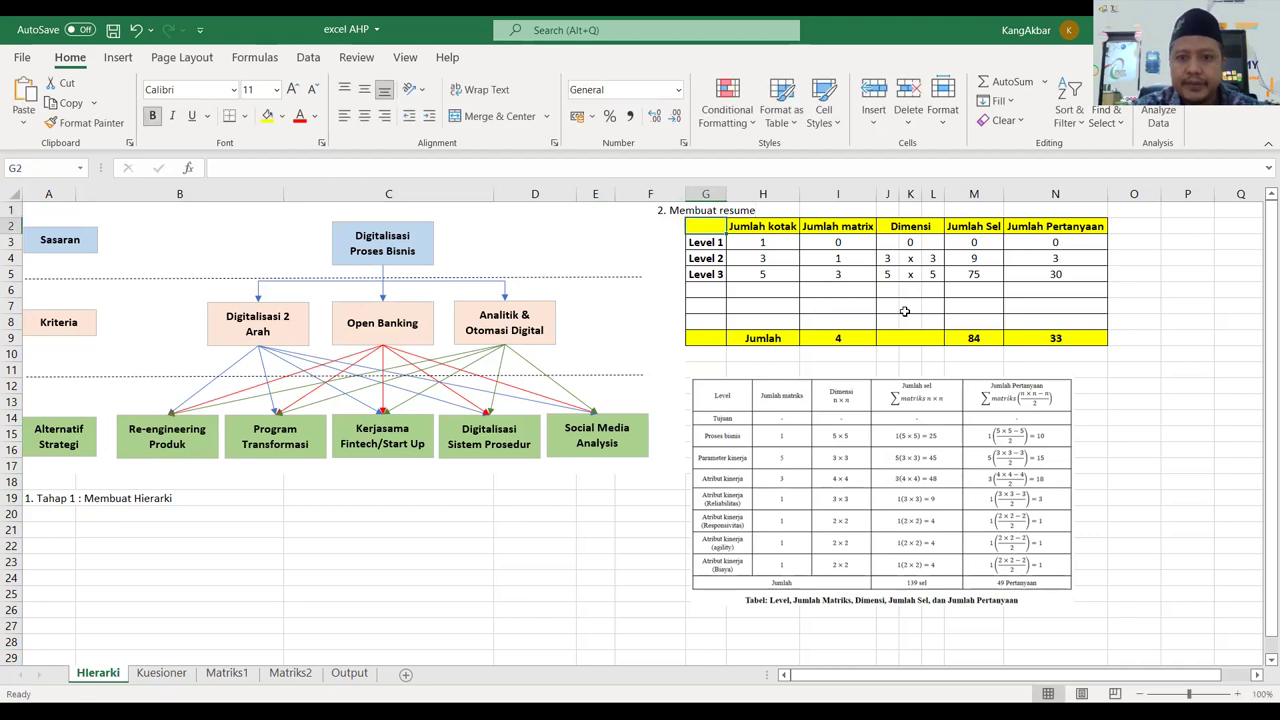
left_click(694, 210)
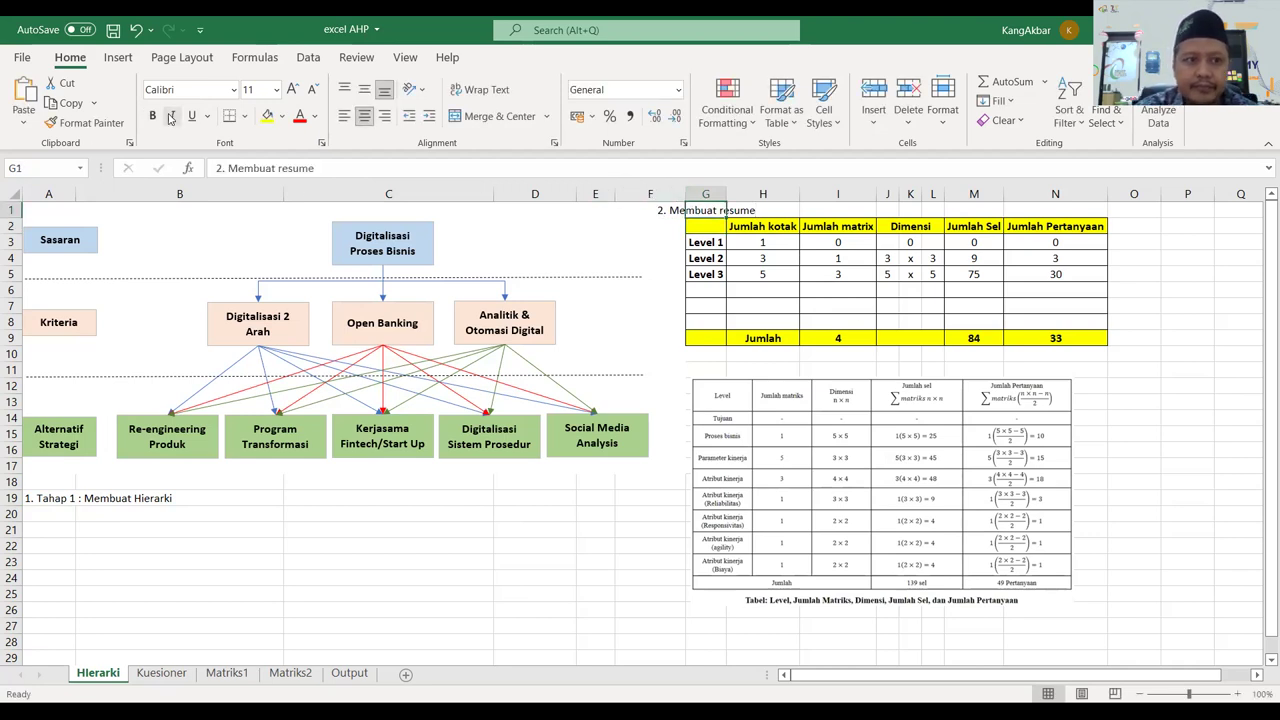
left_click(343, 116)
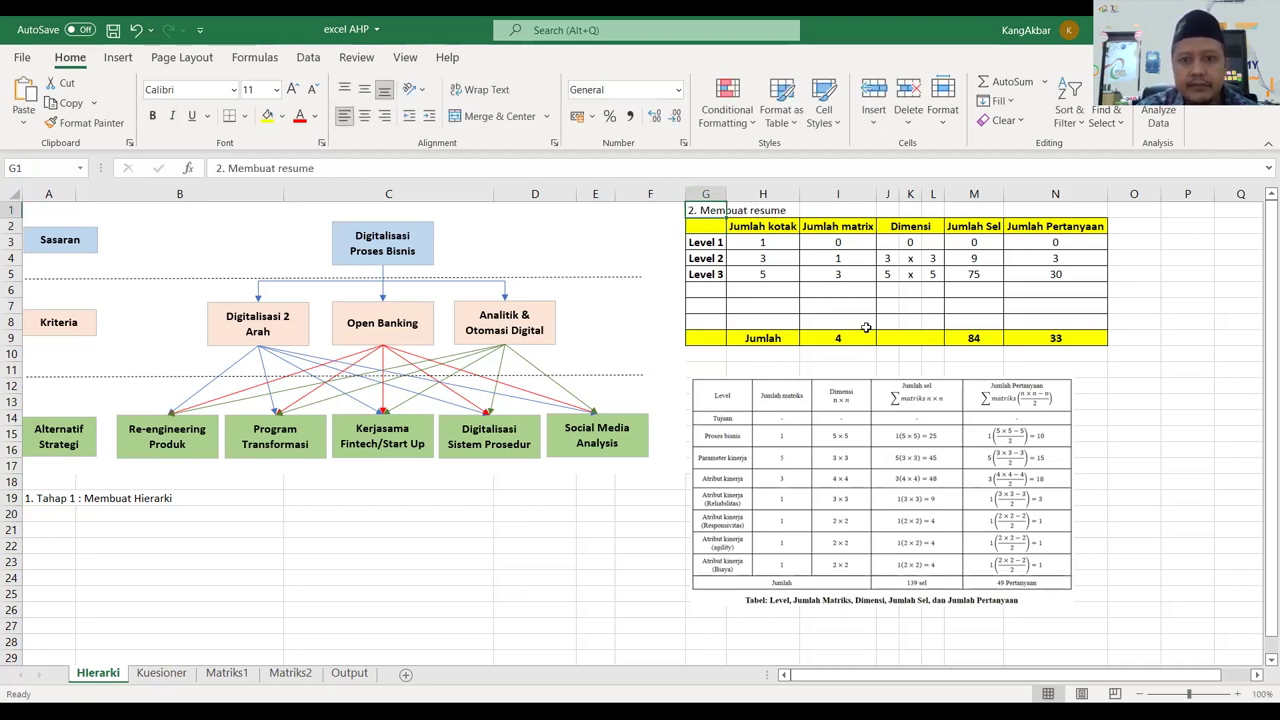
left_click(705, 252)
left_click(760, 212)
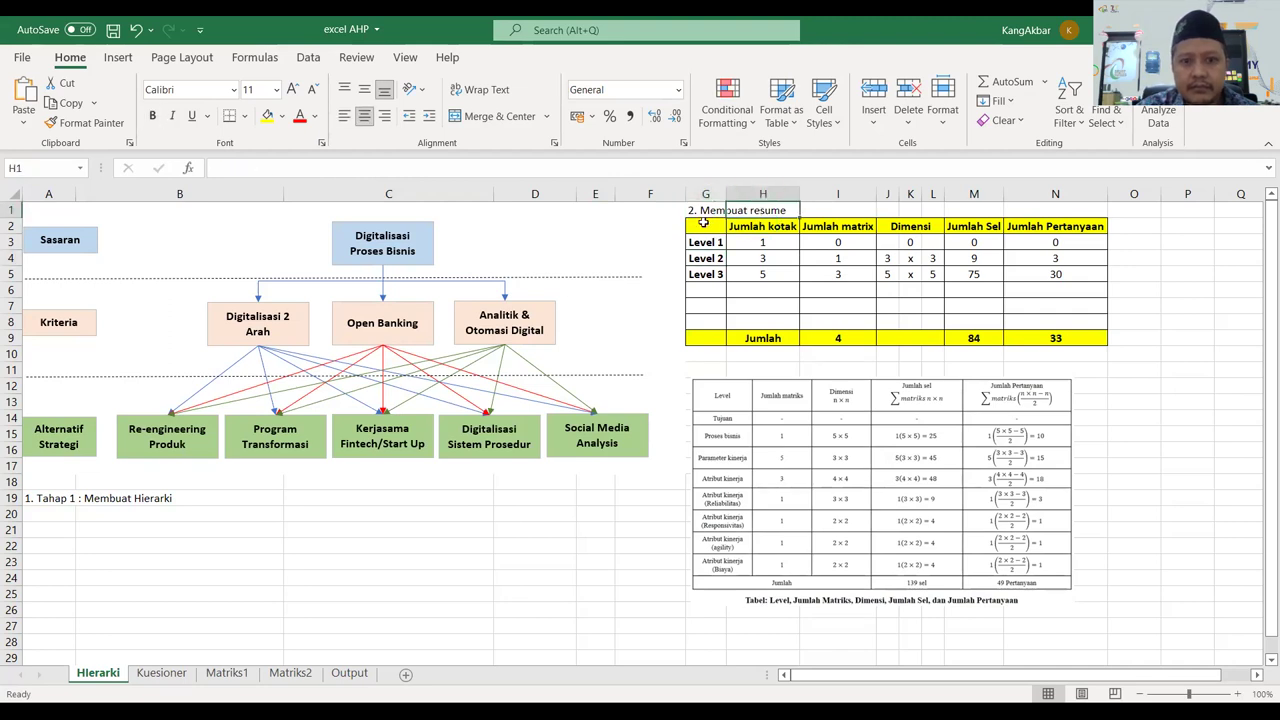
Make the headings in cells G1 and A19 bold.
left_click(705, 210)
left_click(151, 116)
left_click(62, 498)
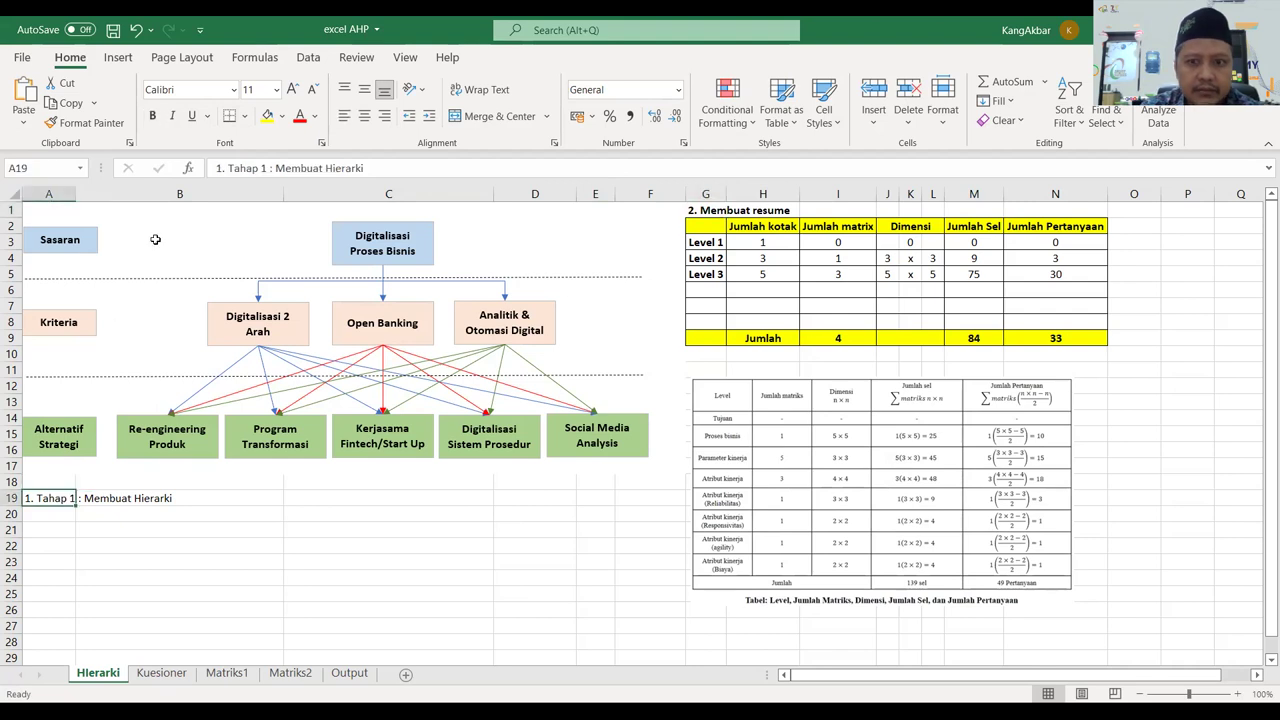
left_click(151, 116)
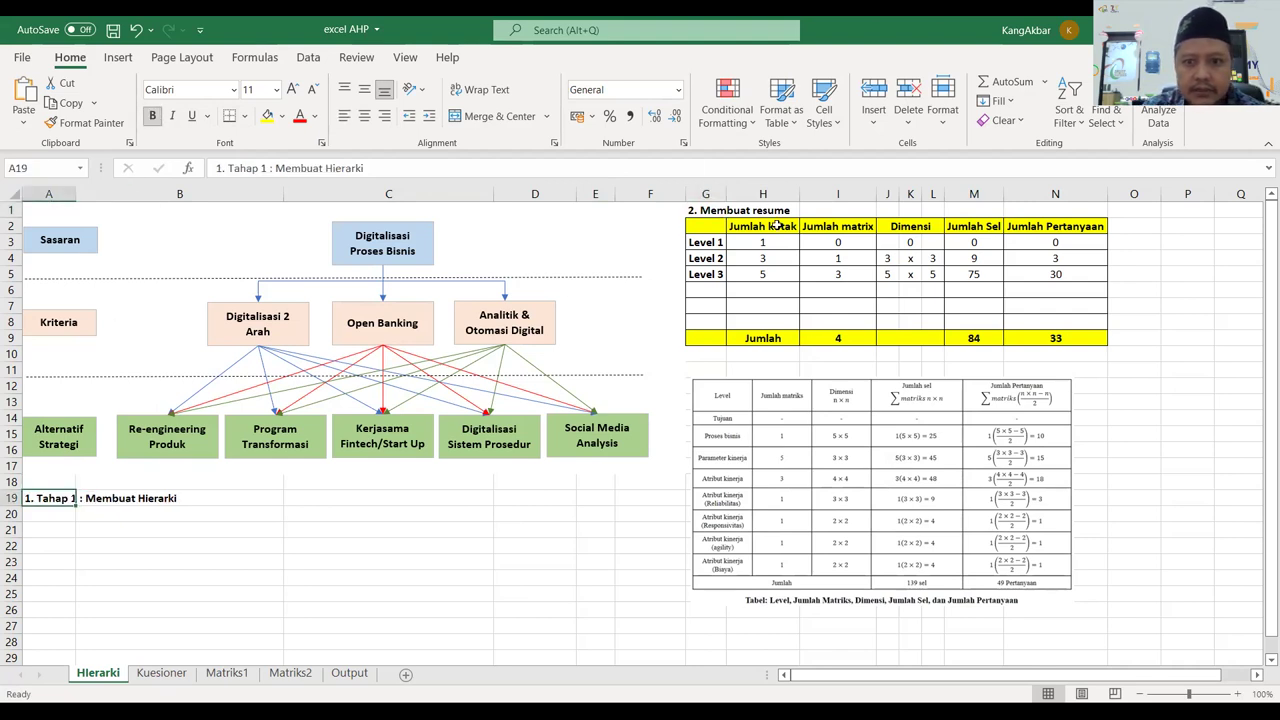
Change the heading in G1 to "2. Tahap2 : Membuat resume".
left_click(720, 210)
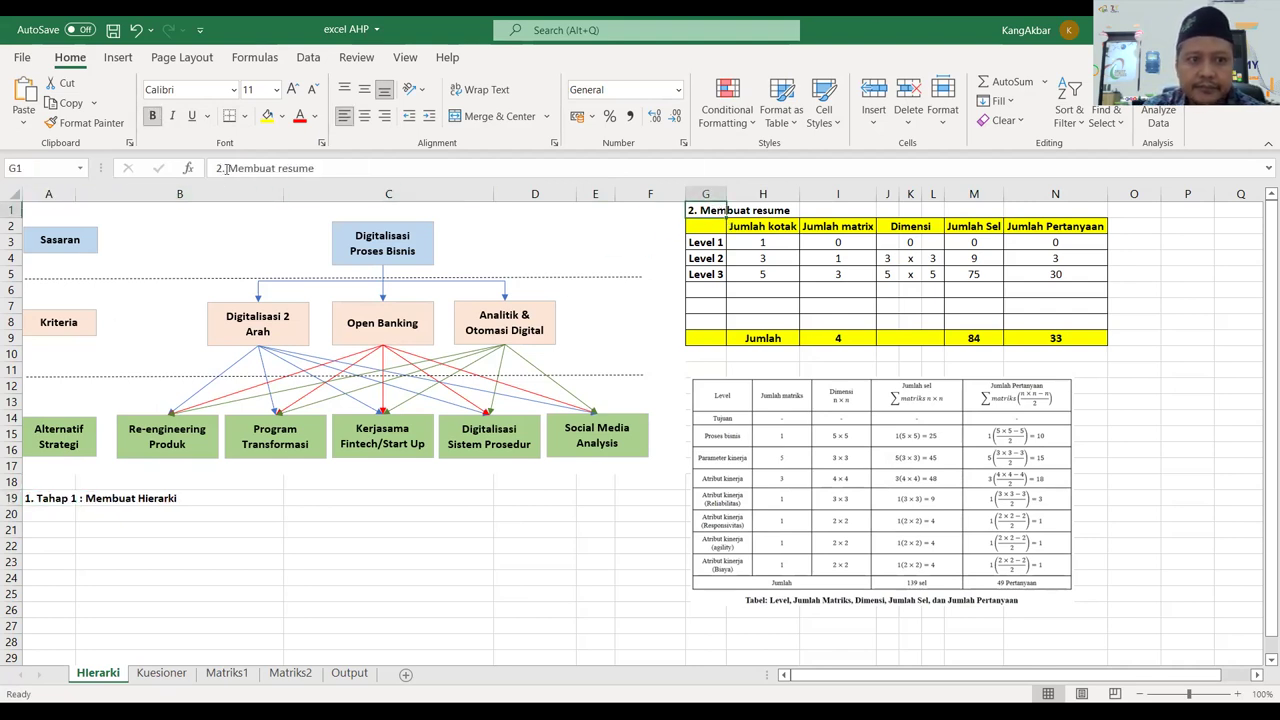
left_click(227, 168)
type("Tahap2")
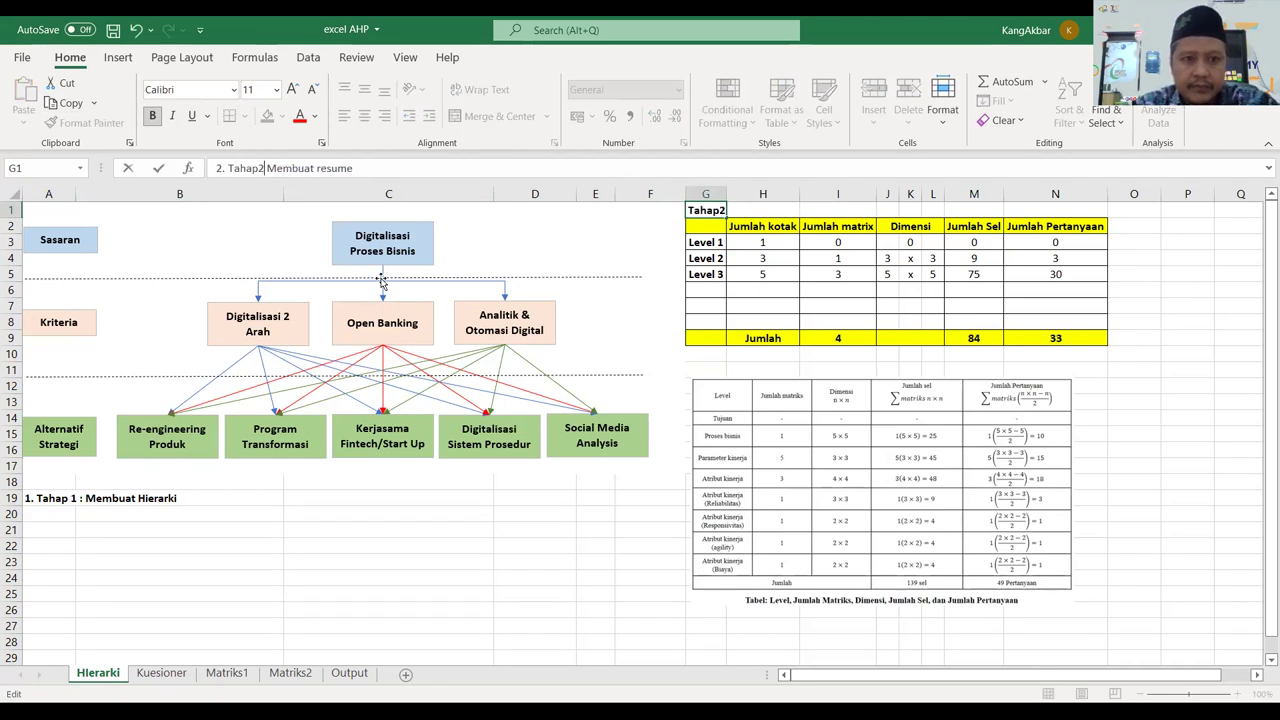
type(" :")
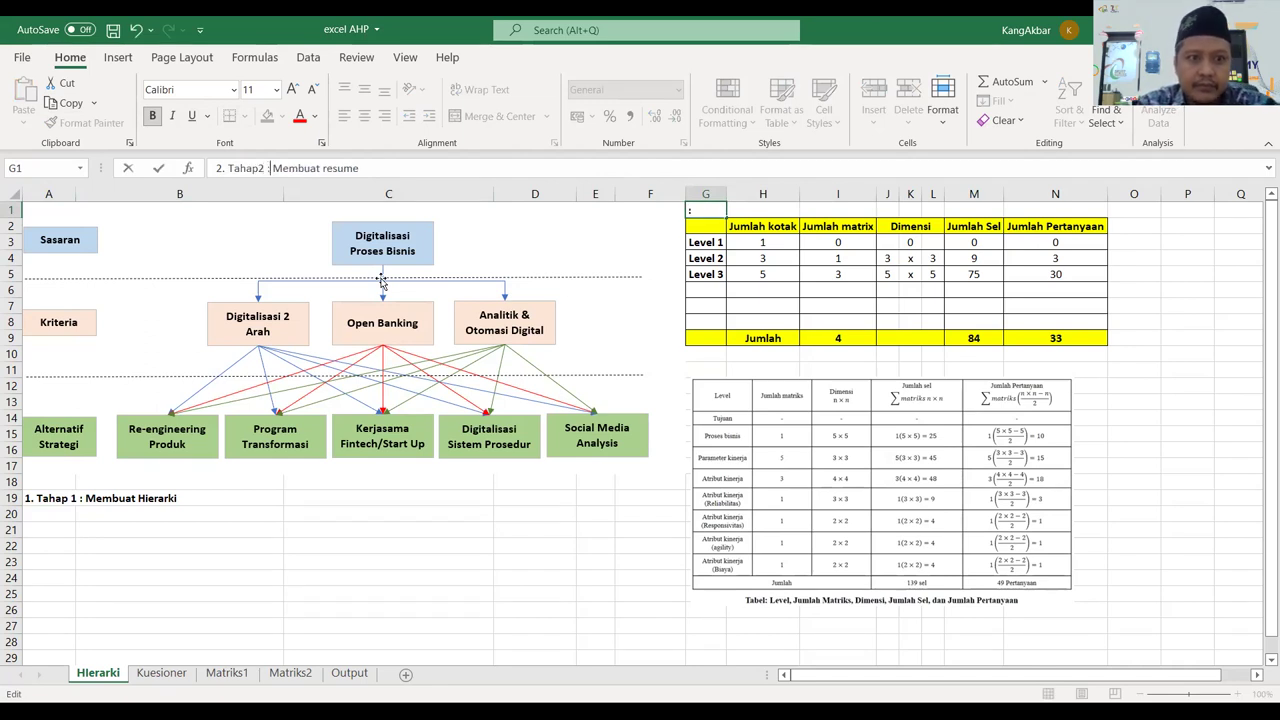
key("Return")
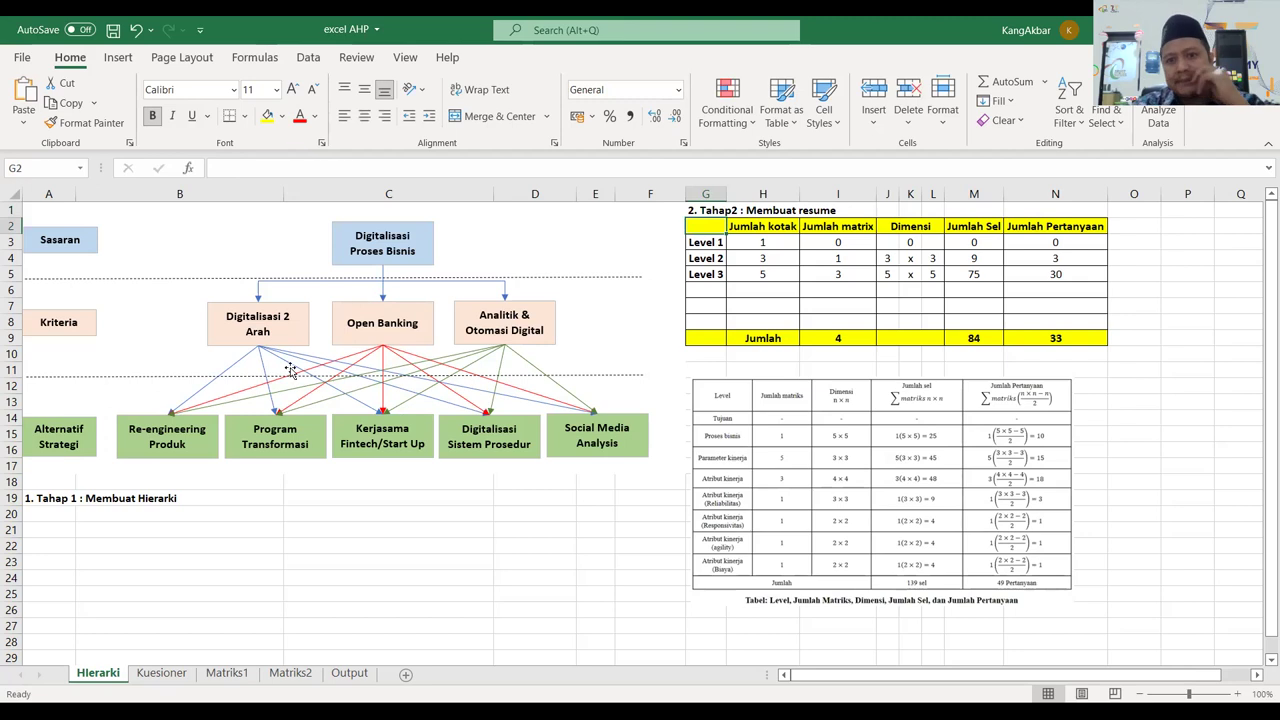
Enlarge the reference table picture below the summary table so it spans about the table's full width, columns G to N.
left_click(889, 438)
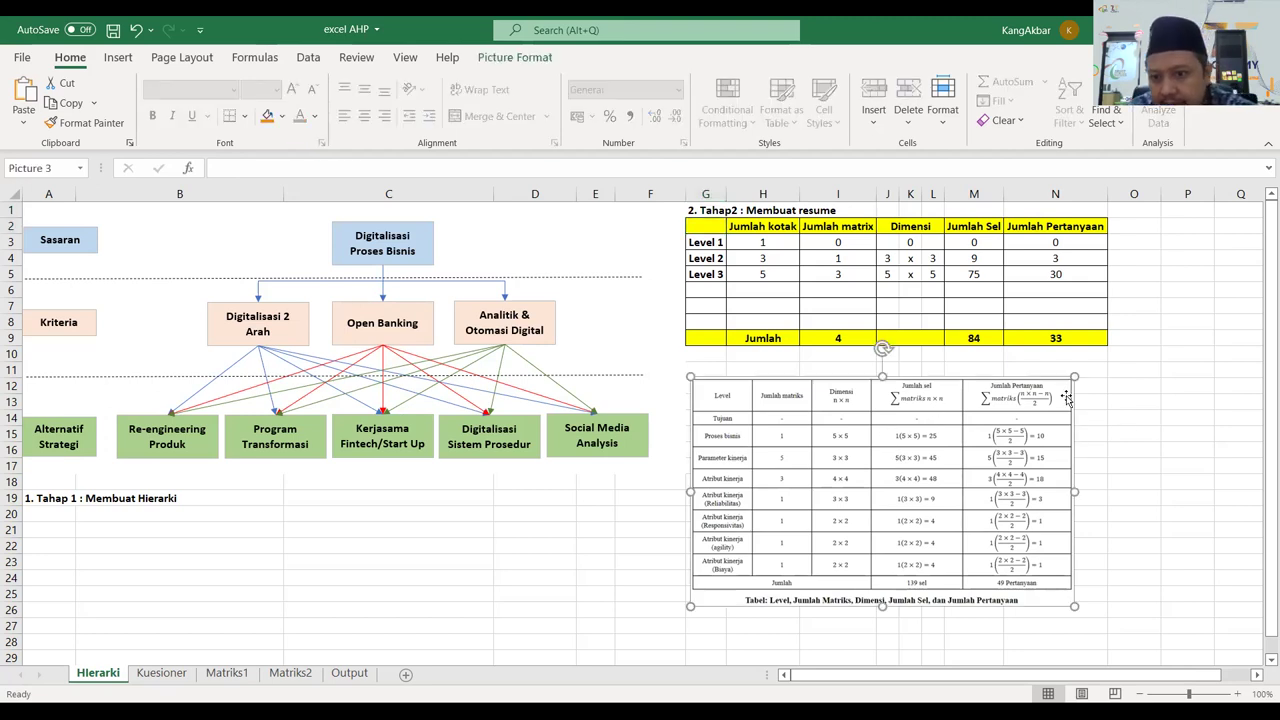
left_click_drag(1074, 378, 1114, 353)
left_click_drag(691, 608, 680, 614)
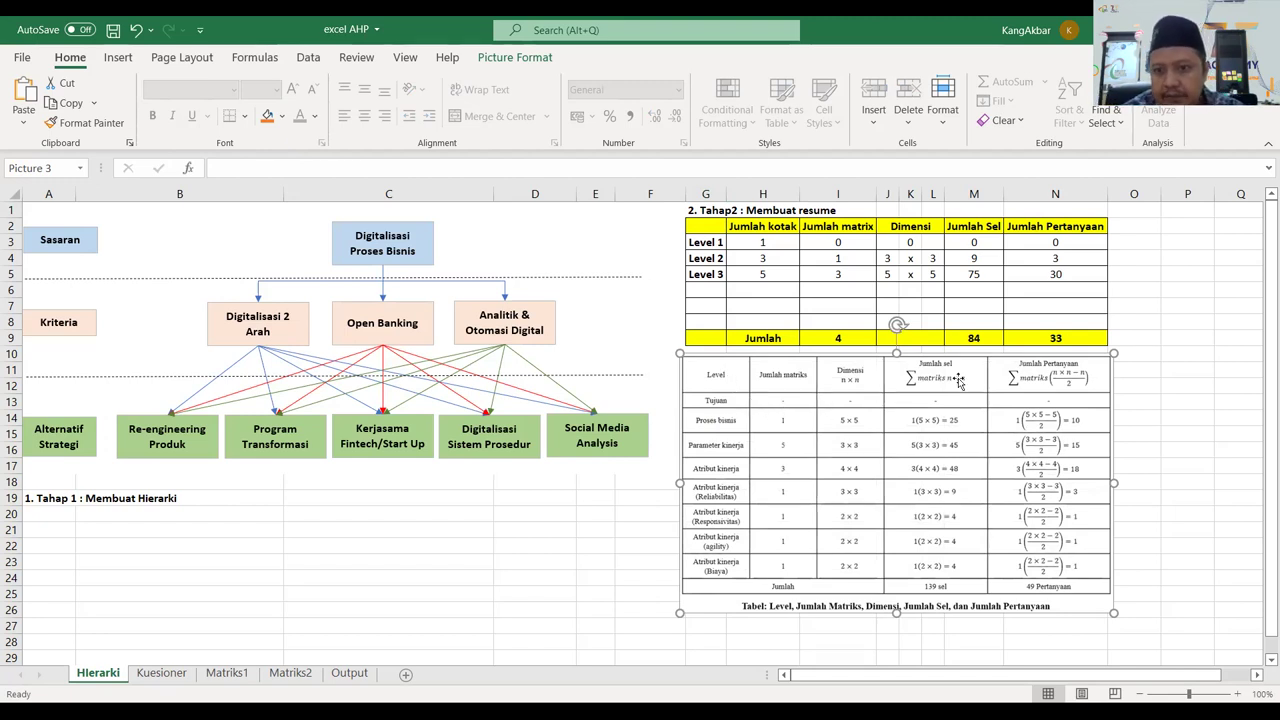
double_click(1162, 401)
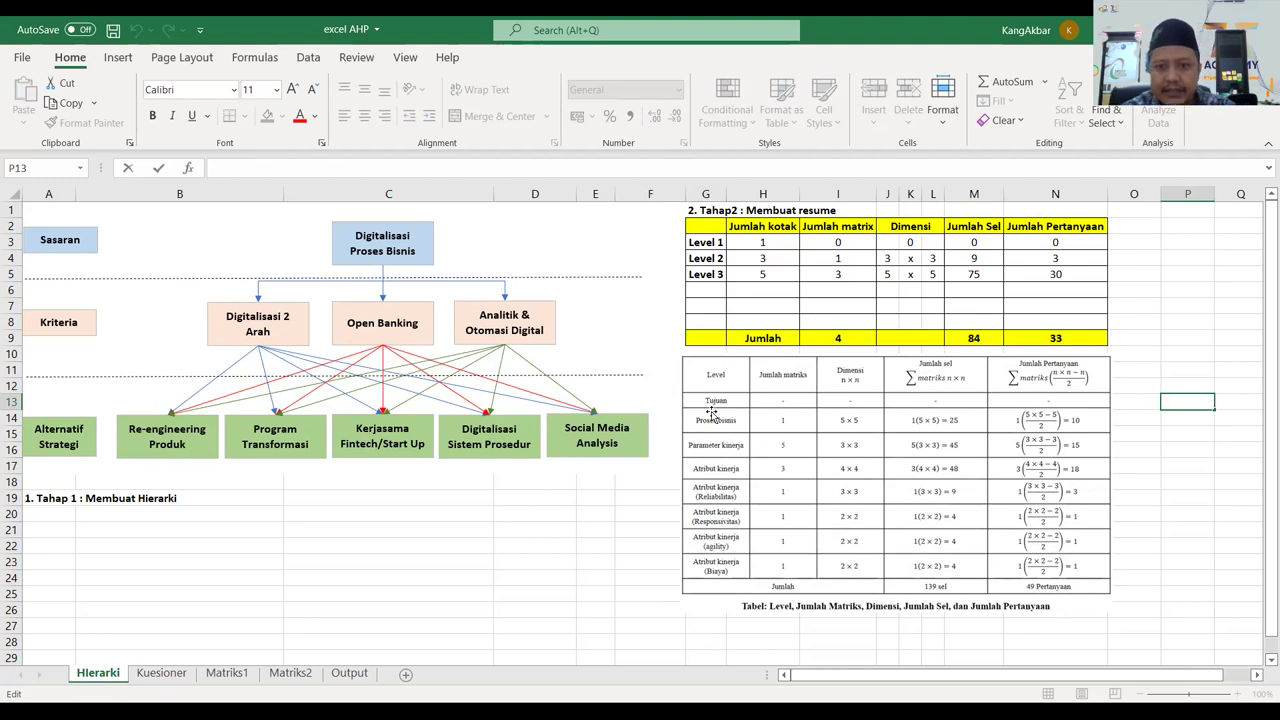
Examine the Level 1 row of the summary table from Jumlah kotak to Jumlah Pertanyaan, and the Level 2 row's Jumlah kotak.
left_click(761, 242)
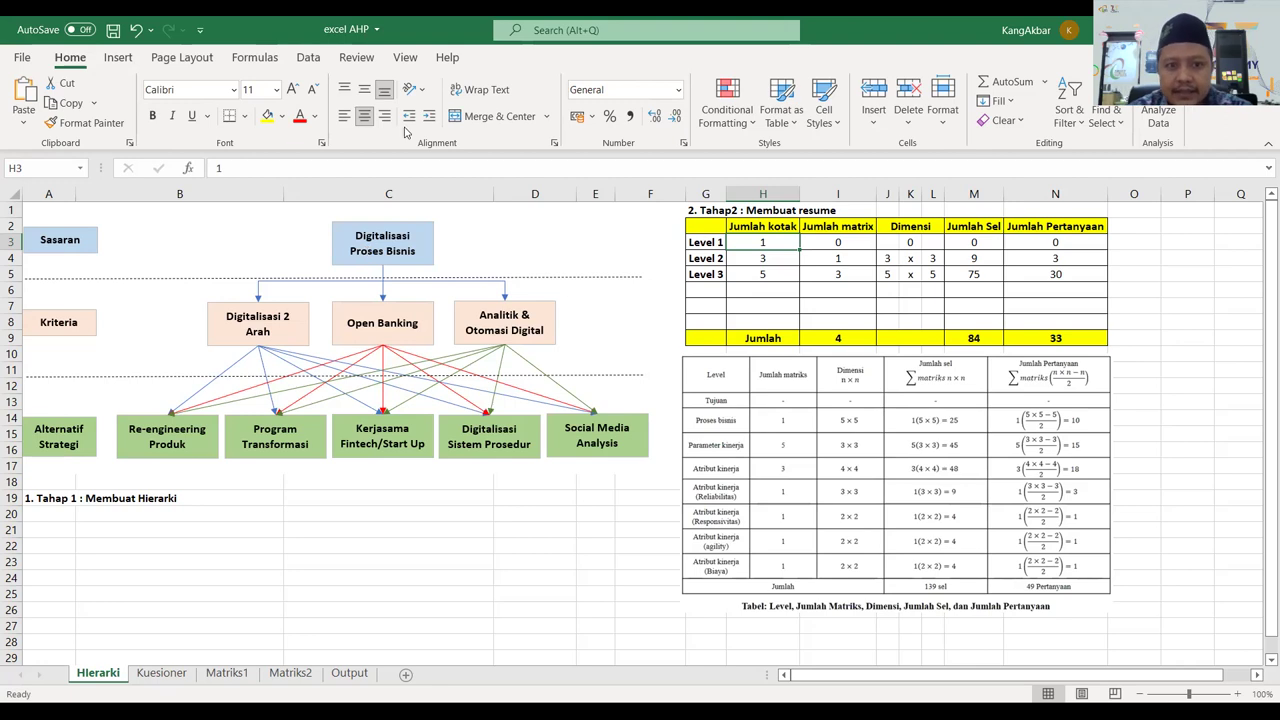
double_click(859, 241)
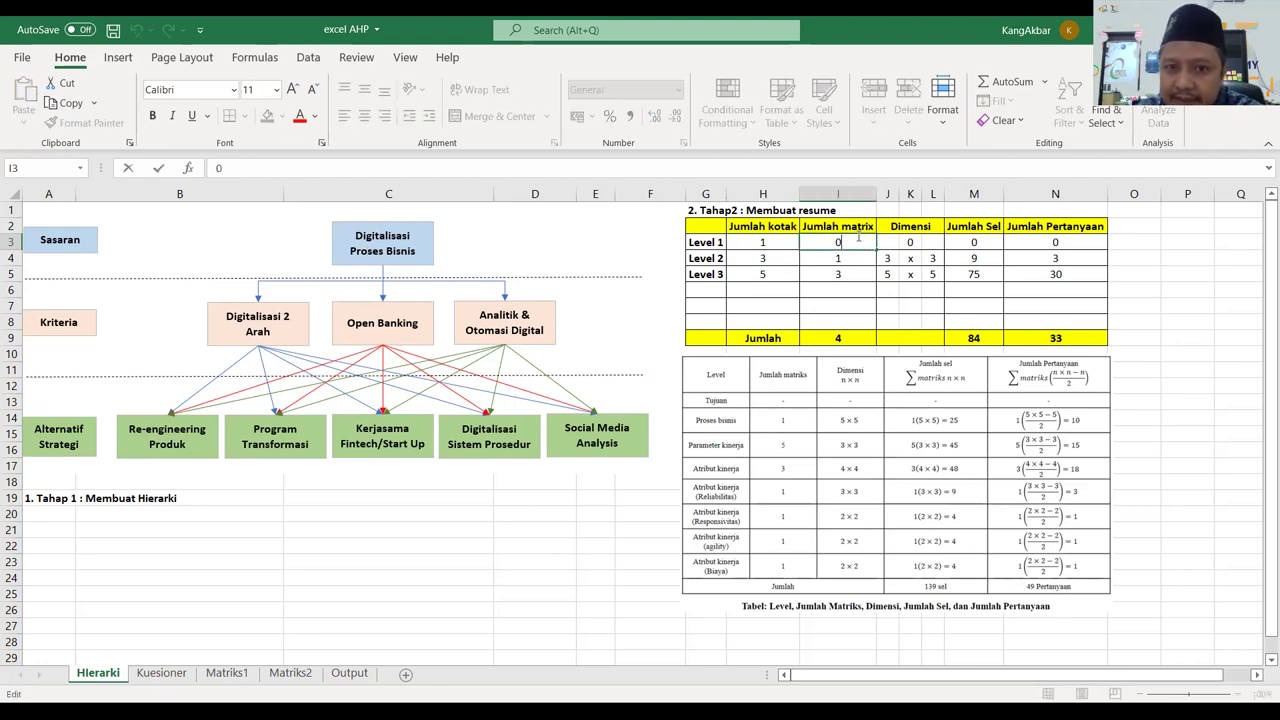
double_click(912, 241)
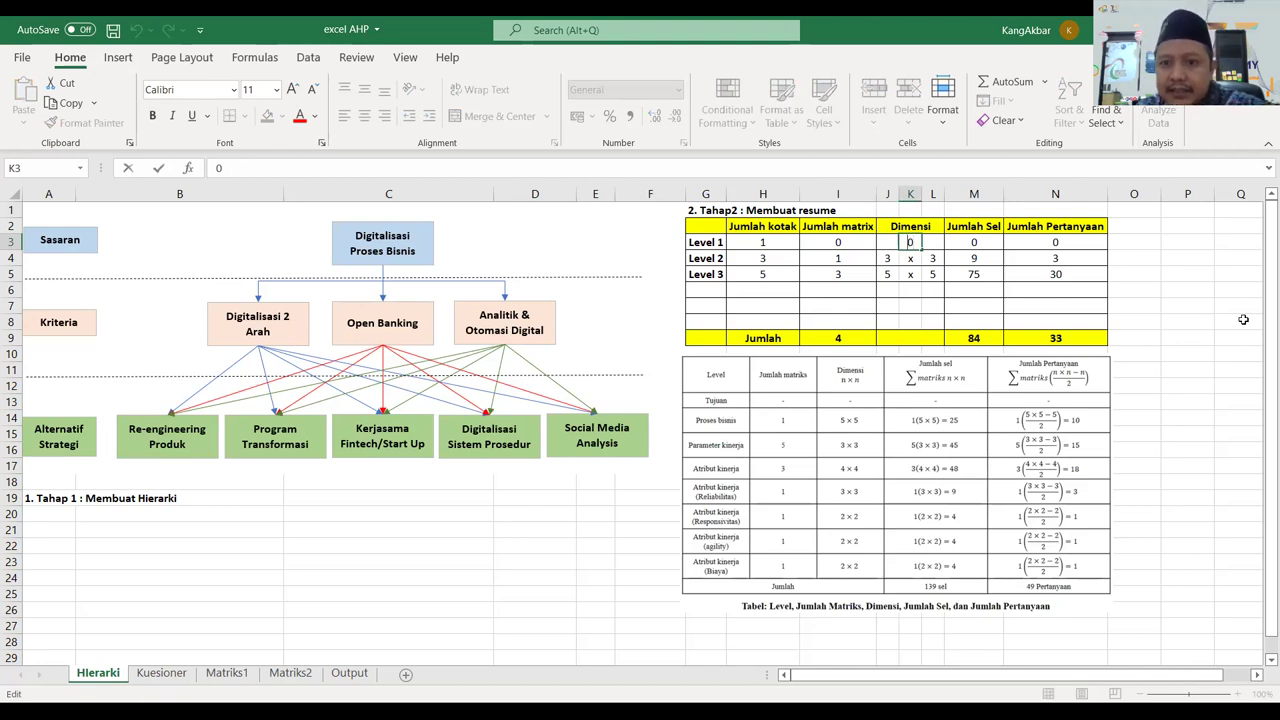
key("Return")
key("Up")
key("Left")
key("Left")
key("Right")
key("Right")
key("Right")
key("Right")
key("Right")
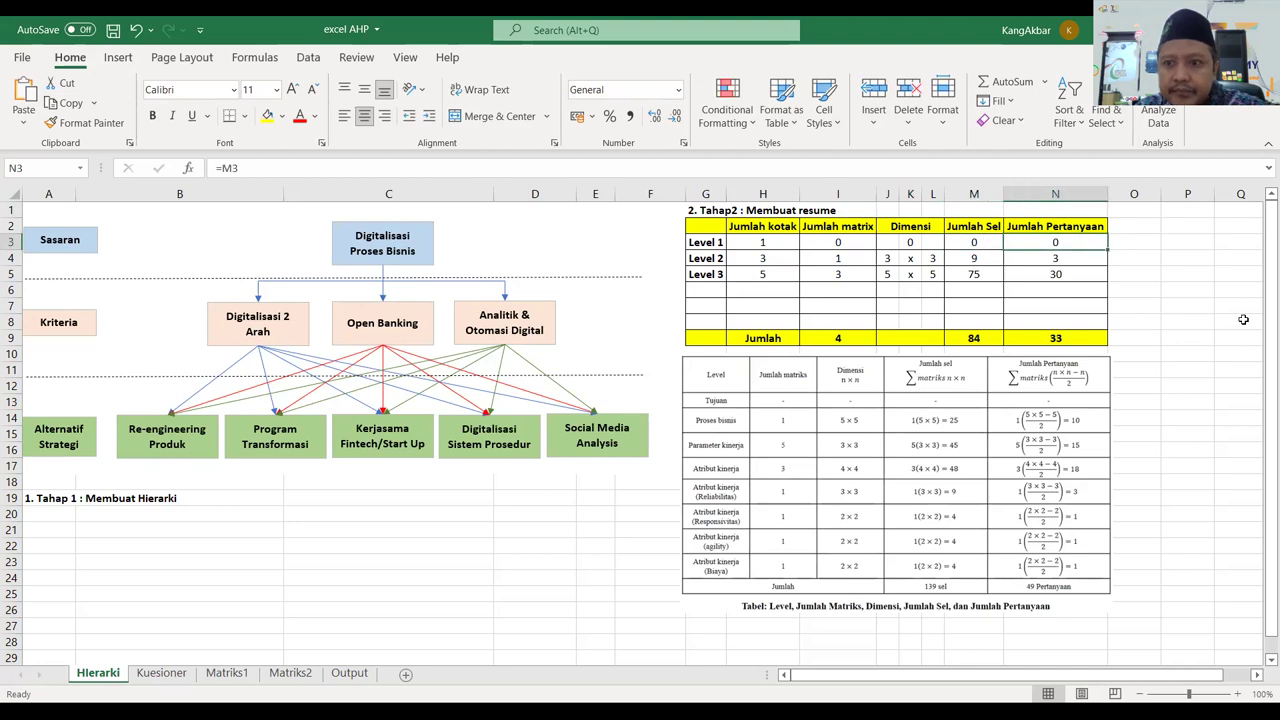
key("Left")
key("Left")
key("Left")
key("Down")
key("Left")
key("Left")
key("Left")
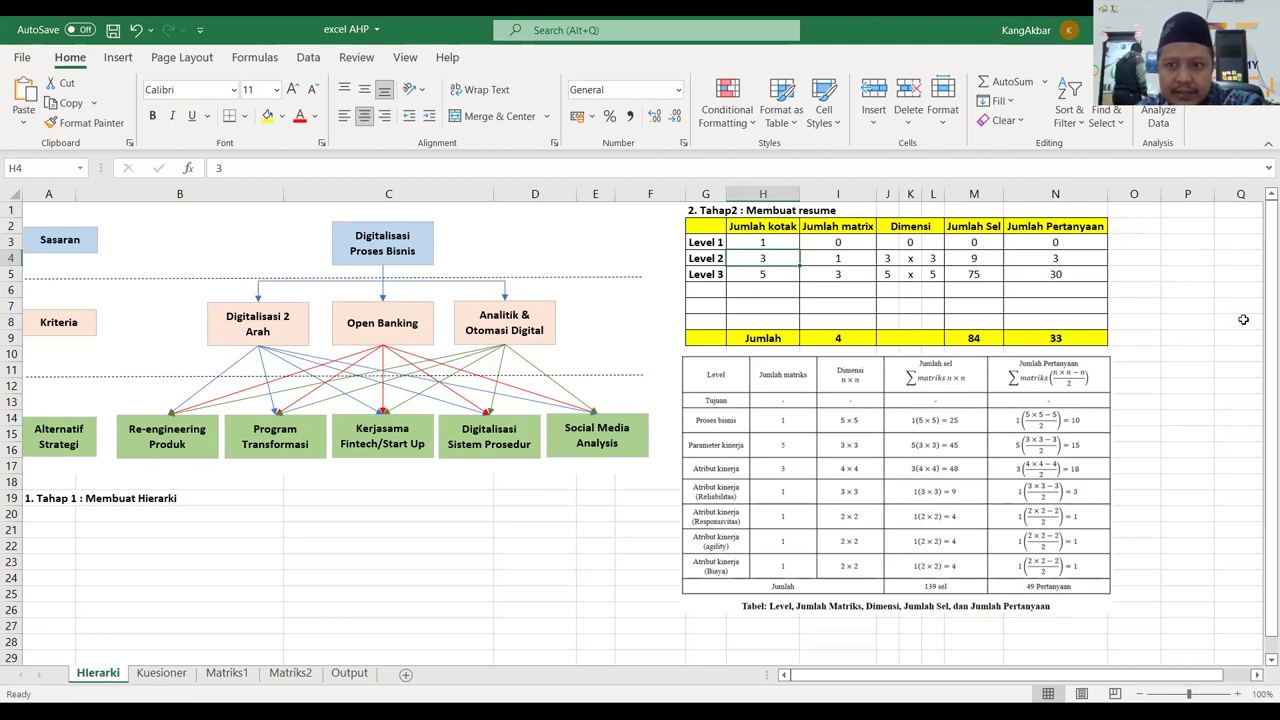
key("Left")
key("Right")
key("Right")
key("Left")
key("Left")
Label the Level 2 row "Kriteria" in O4 and the Level 1 row "Sasaran" in O3, beside the summary table.
key("Right")
key("Right")
key("Right")
key("Right")
key("Right")
key("Right")
key("Right")
key("Right")
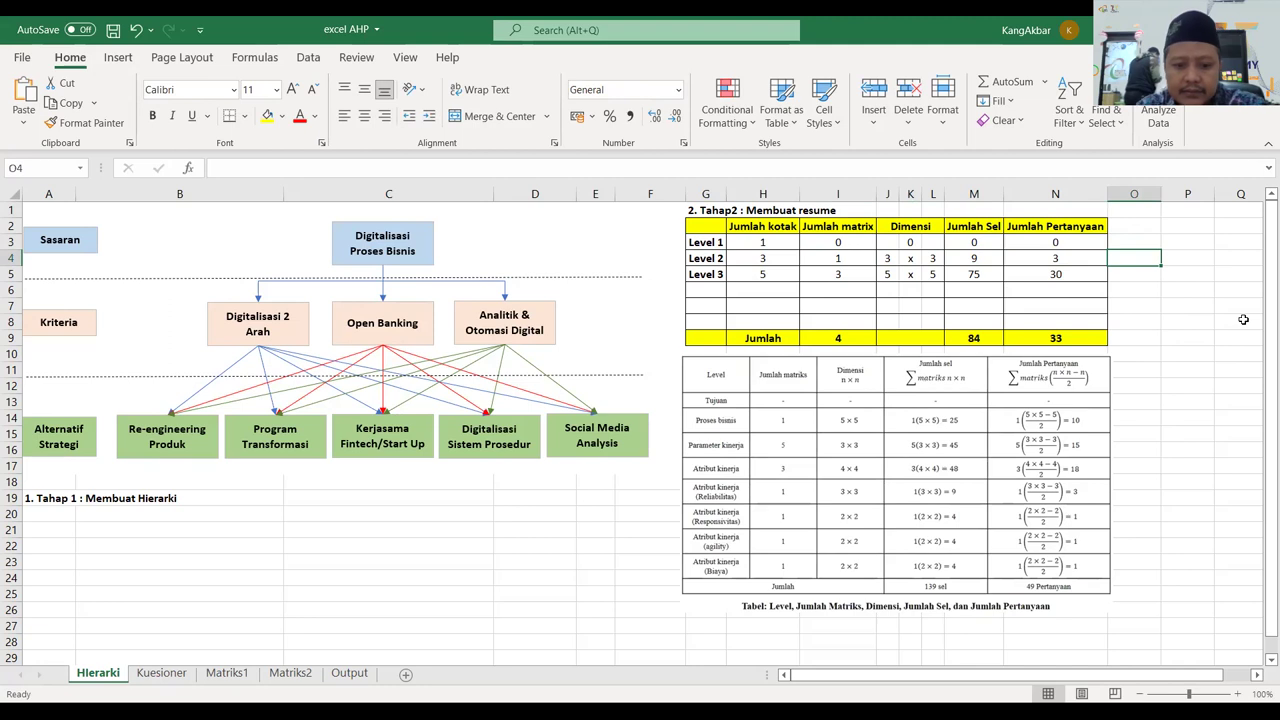
type("Ke")
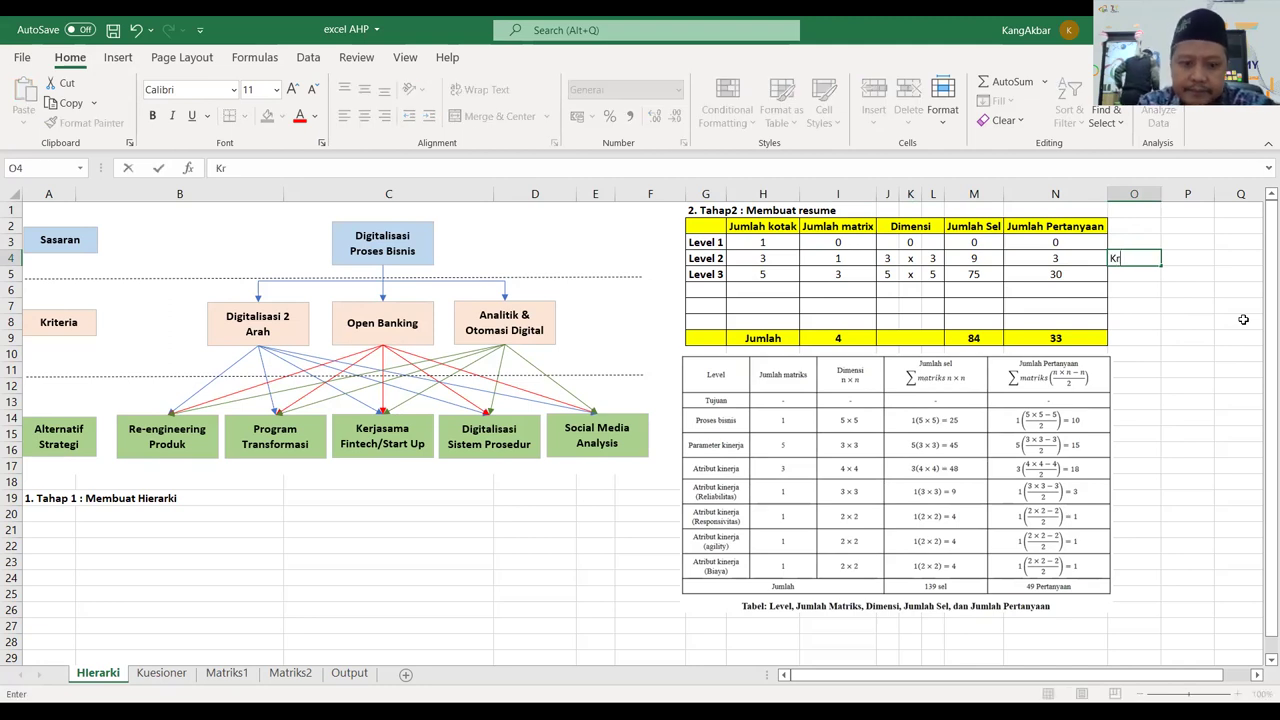
type("iteria")
key("Return")
key("Up")
key("Up")
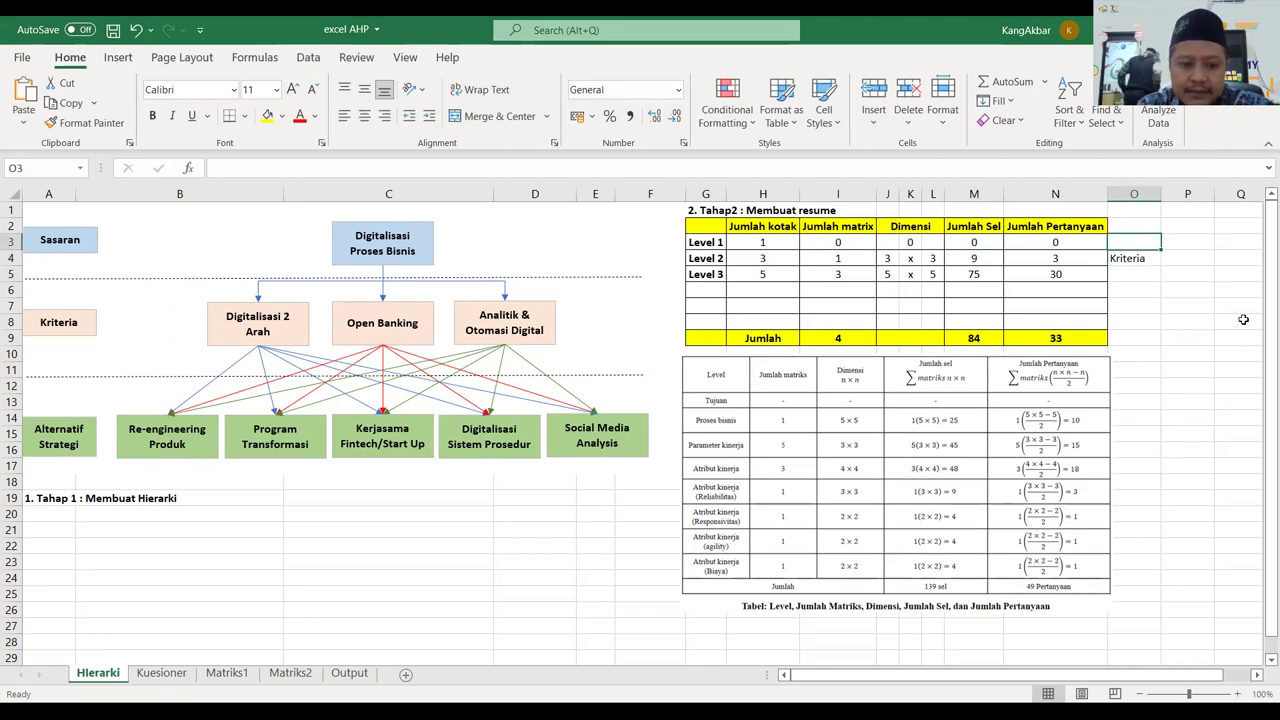
type("Sasaran")
key("Return")
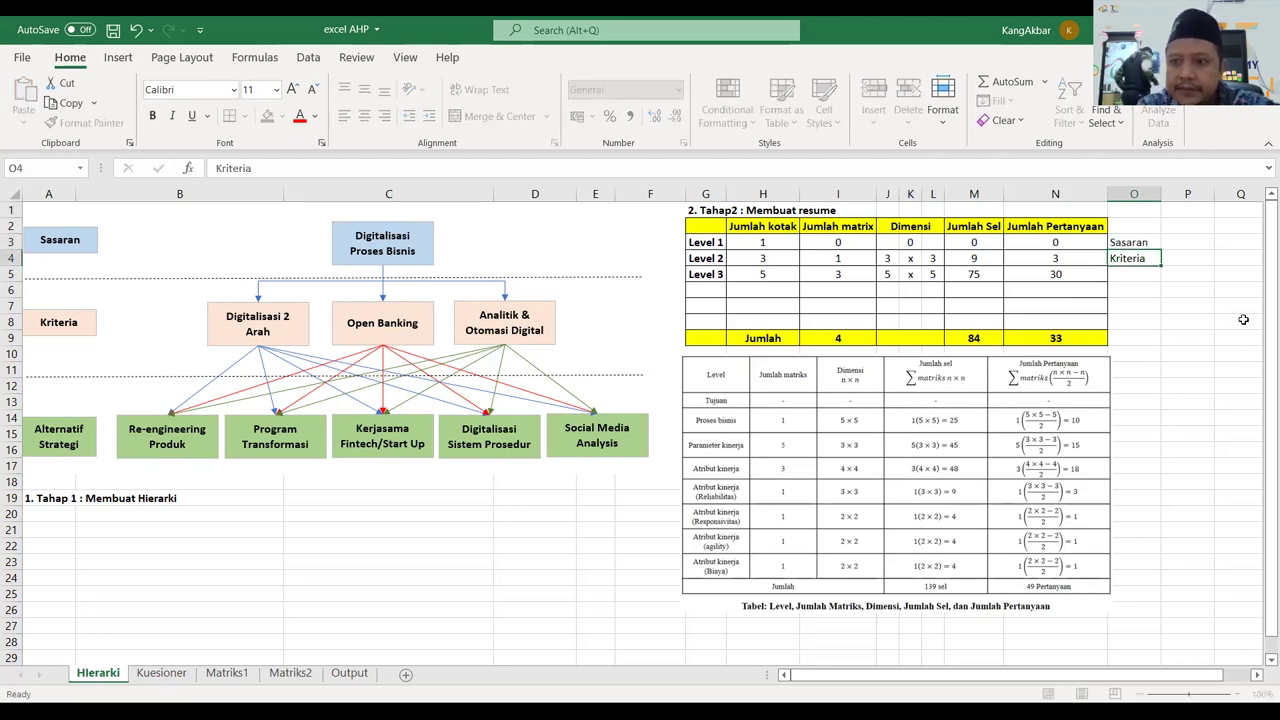
Examine the Kriteria boxes in the hierarchy diagram against the Level 2 row's Jumlah kotak value in the summary table.
key("Down")
key("Up")
key("Left")
key("Left")
key("Left")
key("Left")
key("Left")
key("Left")
key("Left")
key("Left")
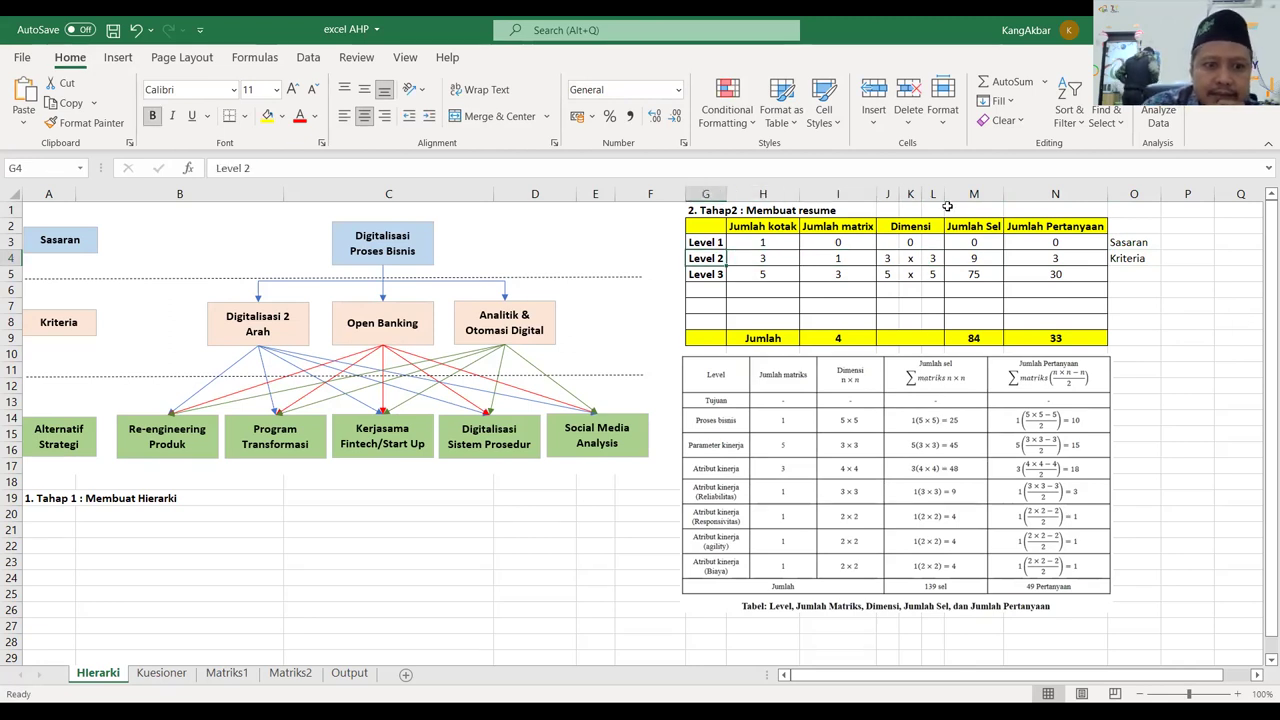
left_click(284, 323)
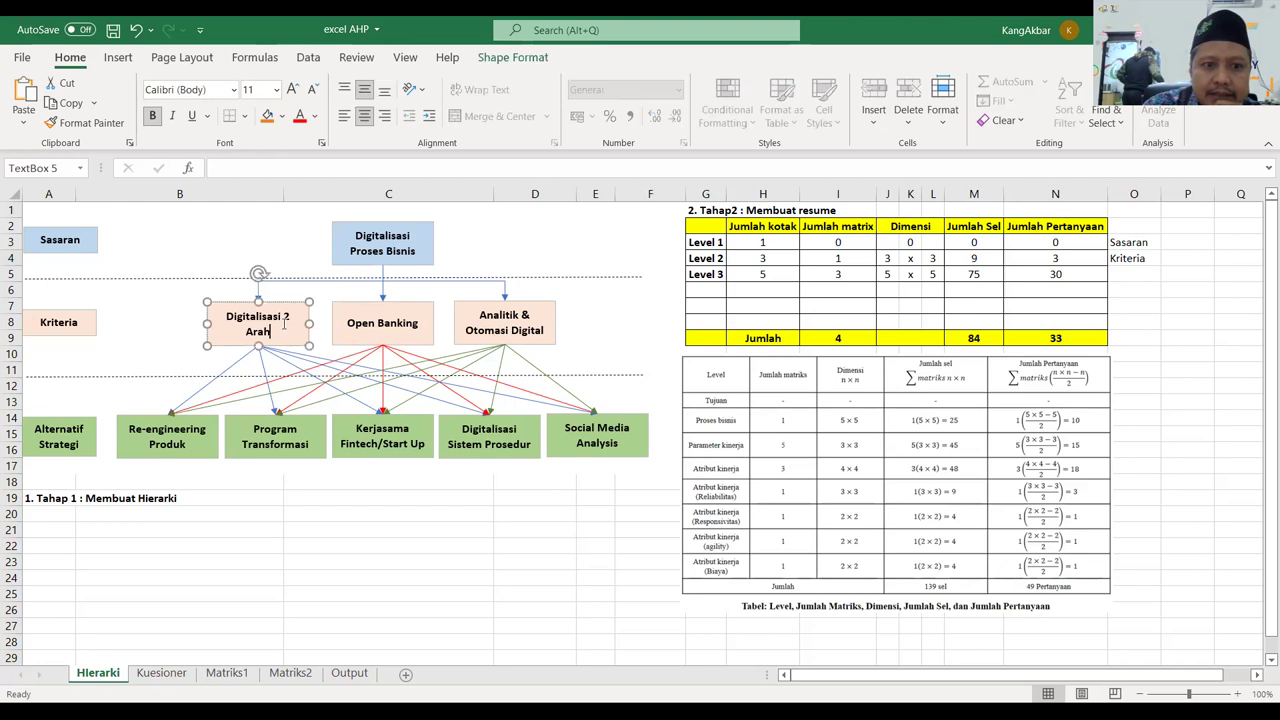
left_click(381, 324)
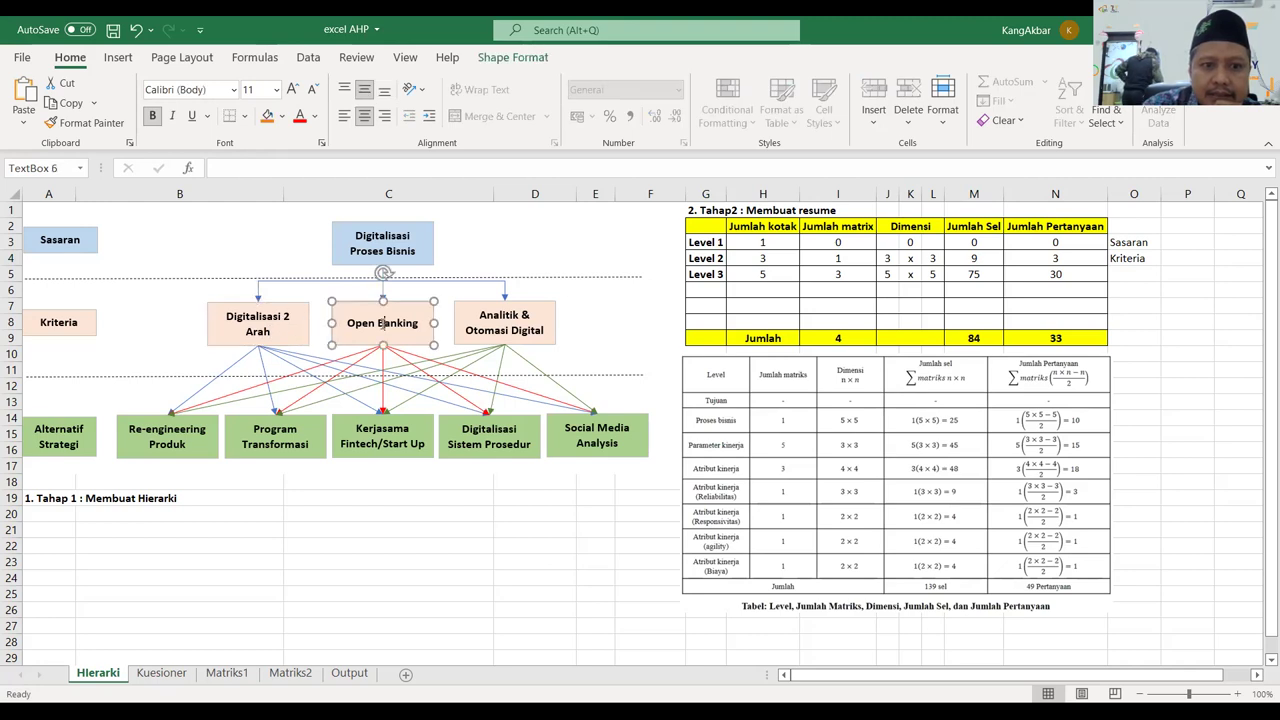
left_click(500, 318)
double_click(500, 318)
left_click(582, 338)
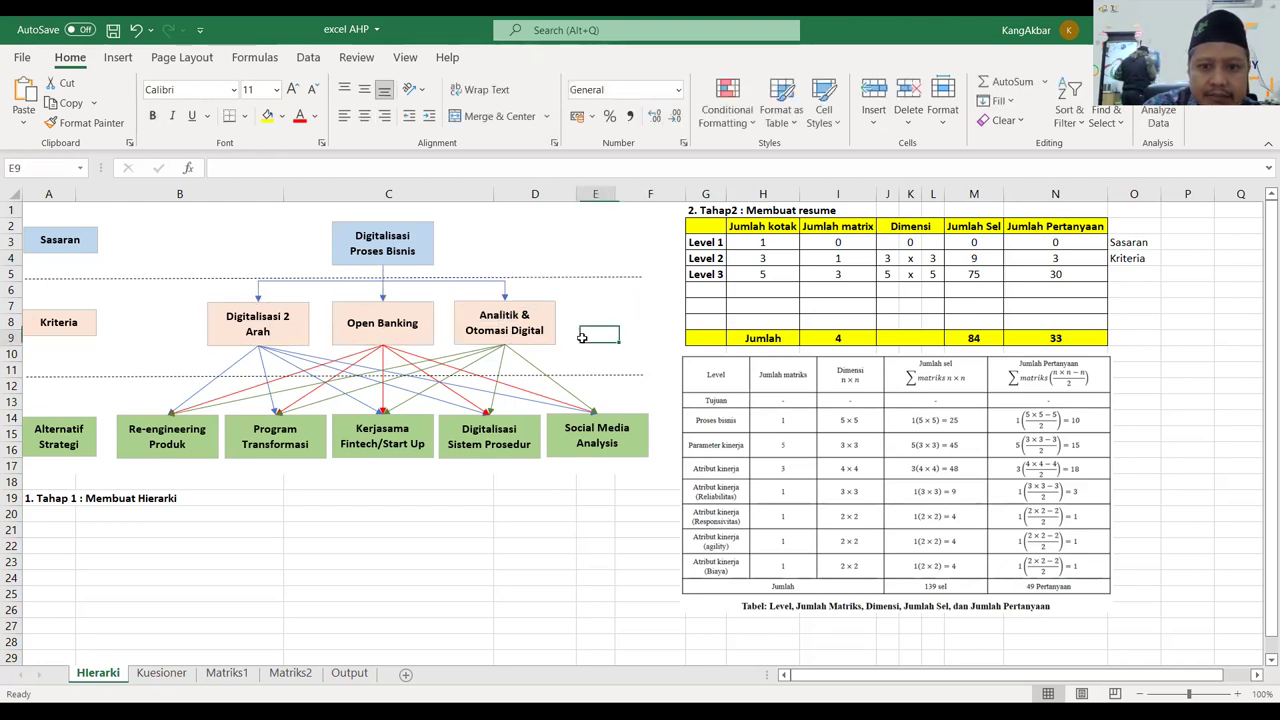
left_click(766, 254)
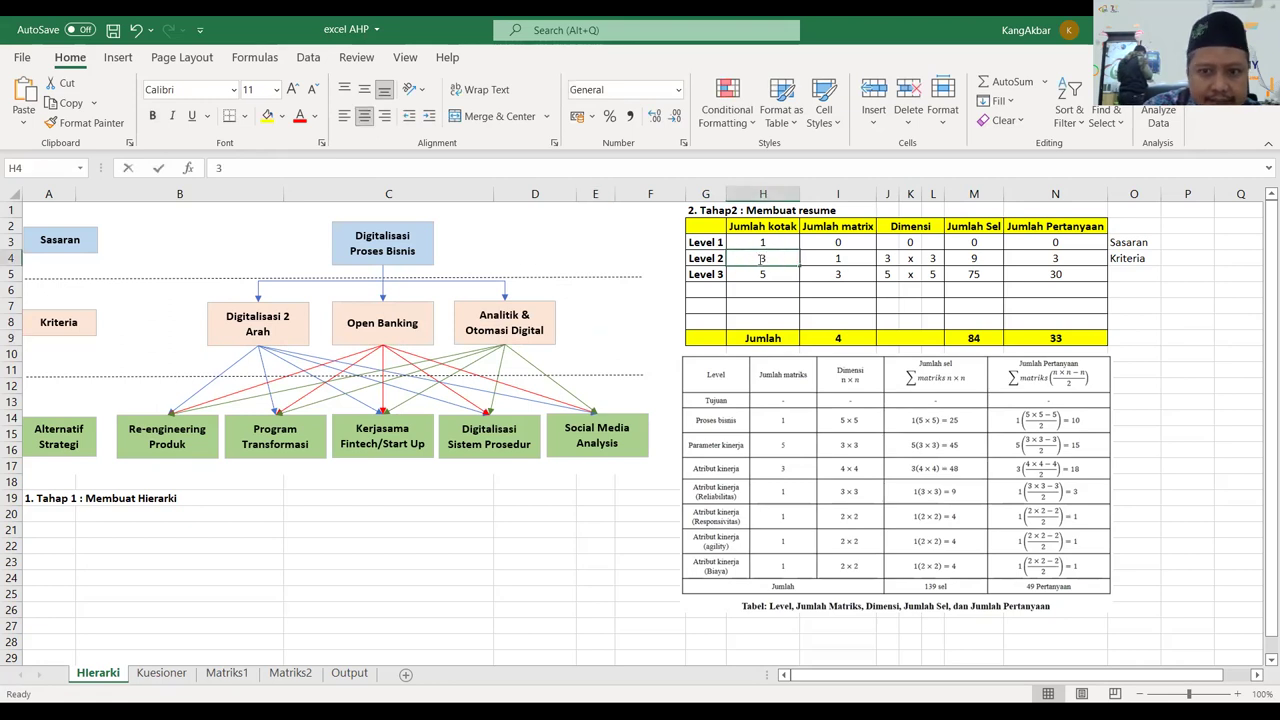
left_click(784, 269)
left_click(785, 260)
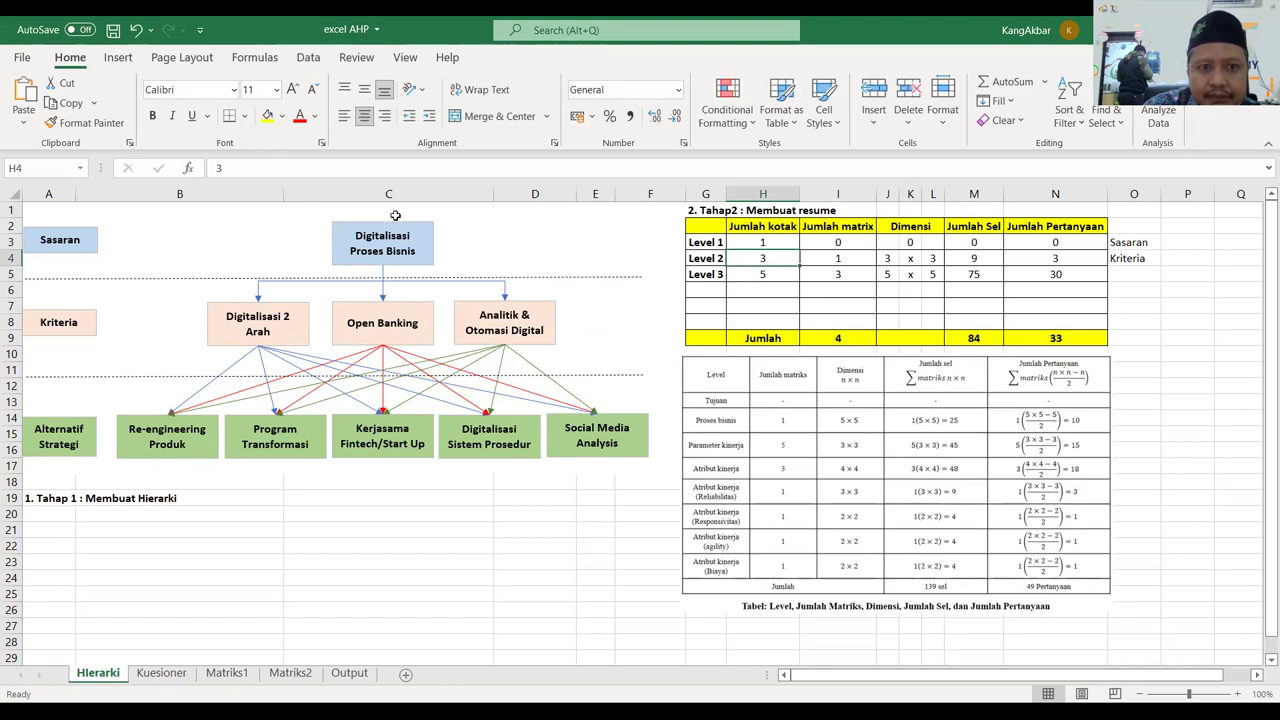
Format the Level 2 Jumlah kotak and Jumlah matrix values in H4 and I4 as bold red.
left_click(299, 116)
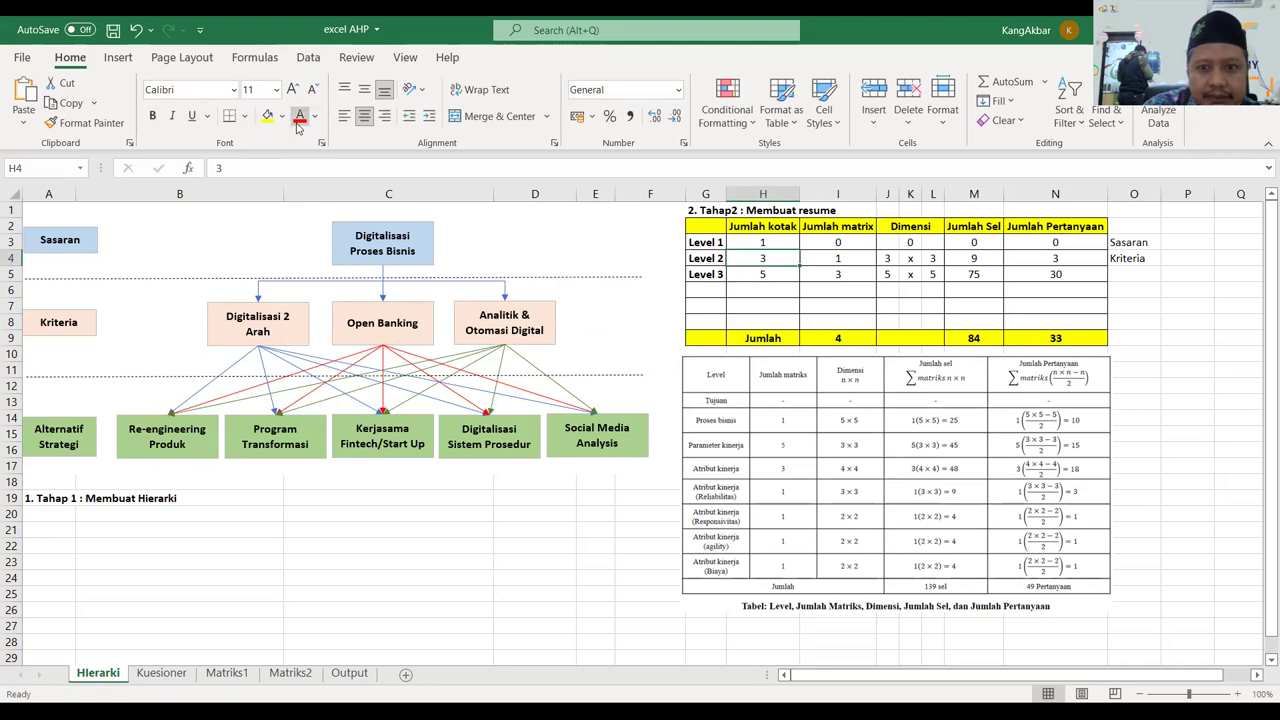
left_click(150, 116)
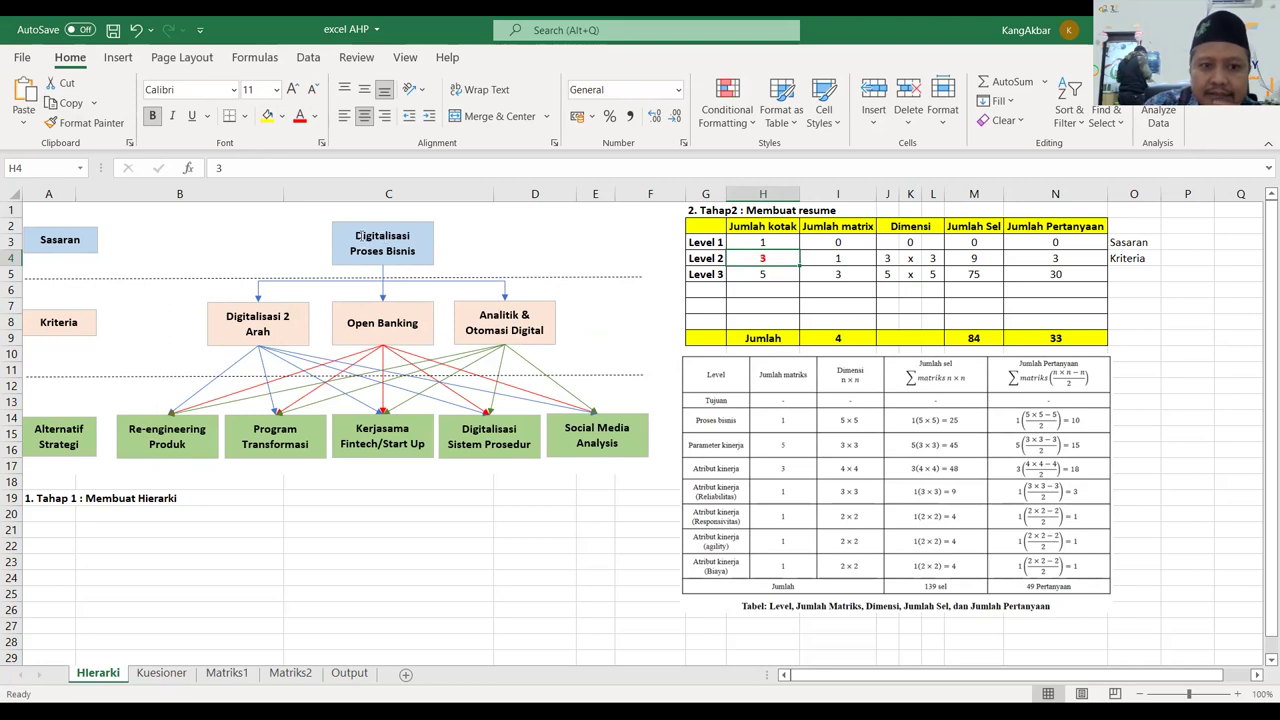
left_click(854, 257)
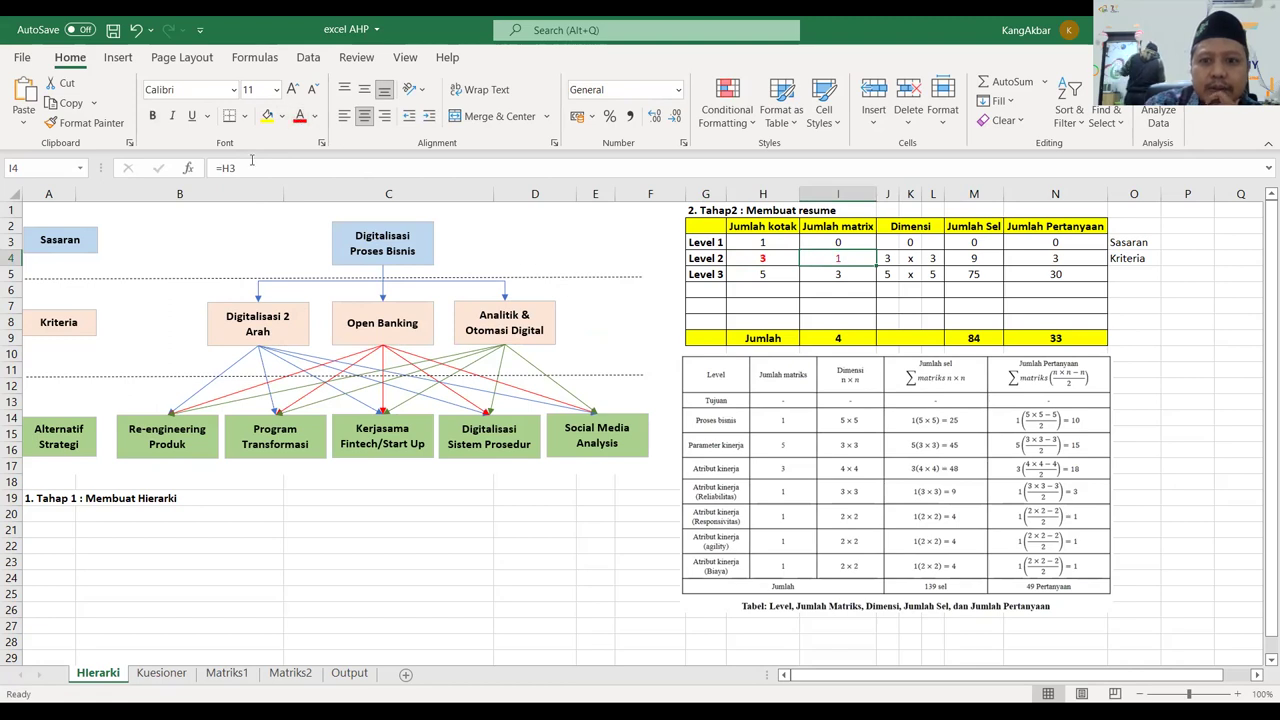
left_click(152, 115)
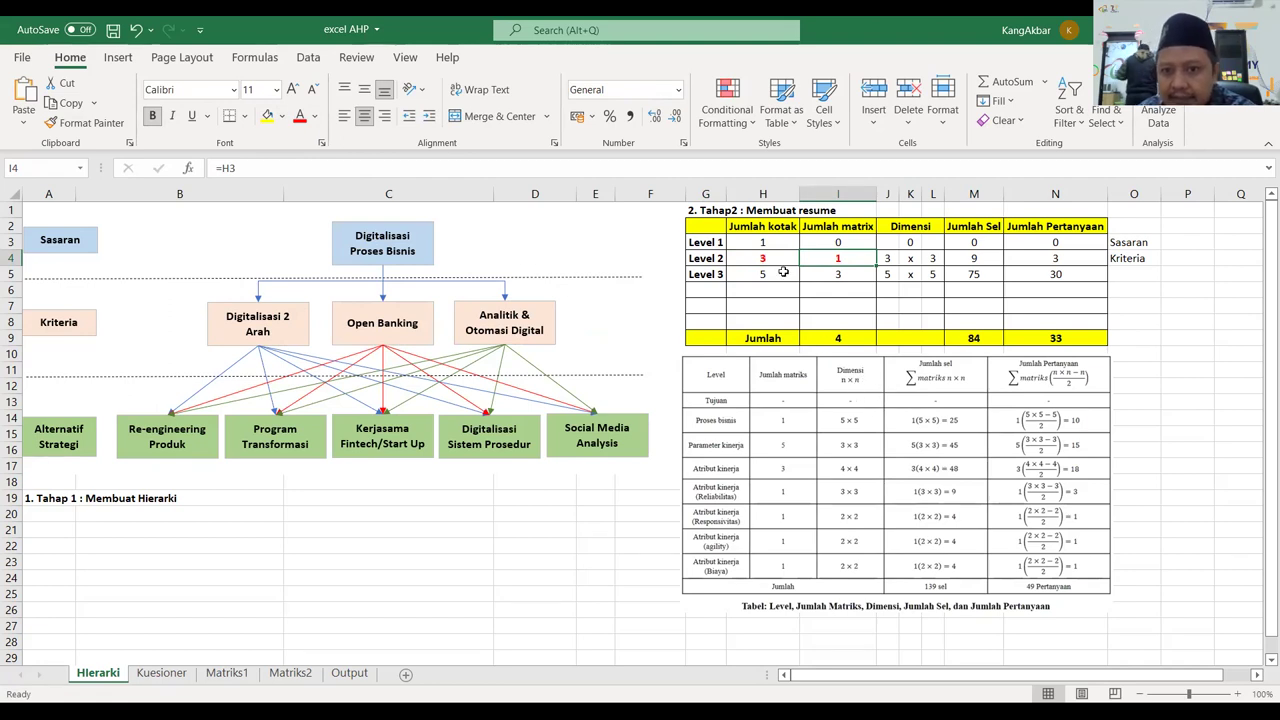
Format the Level 2 Dimensi cells J4:L4 as bold red.
double_click(887, 258)
key("Escape")
left_click_drag(887, 258, 930, 258)
left_click(299, 115)
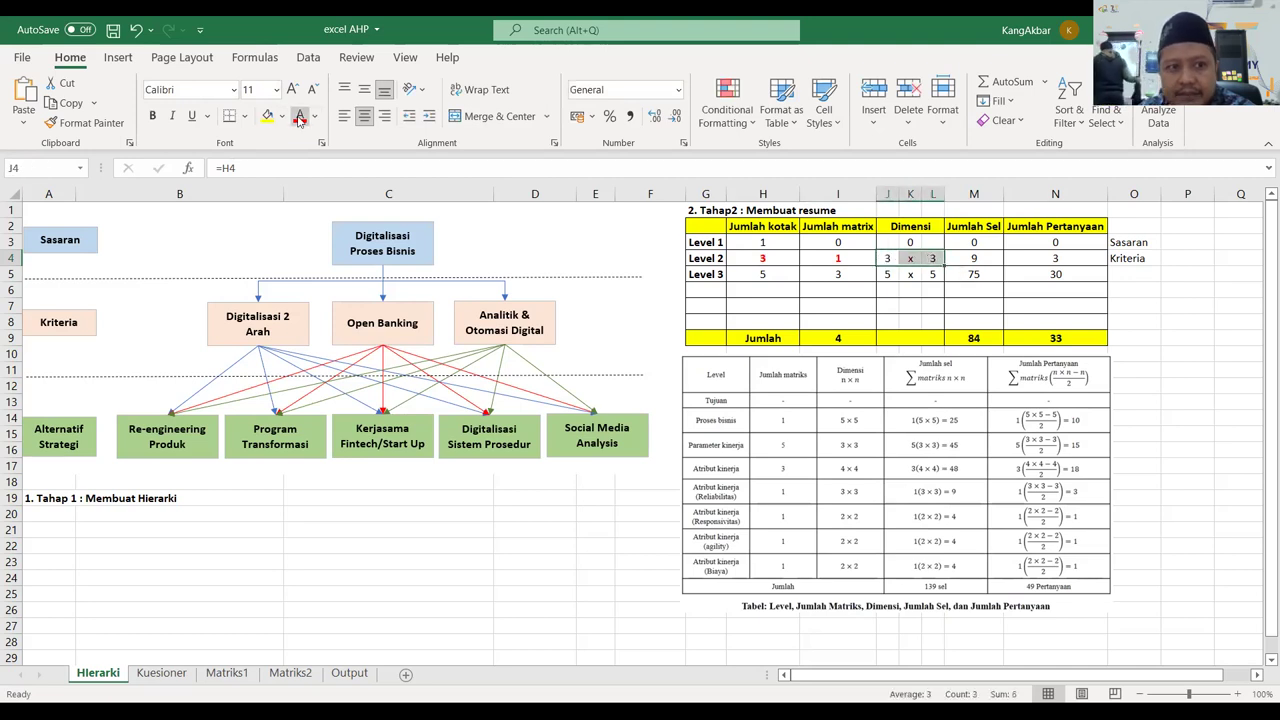
left_click(916, 313)
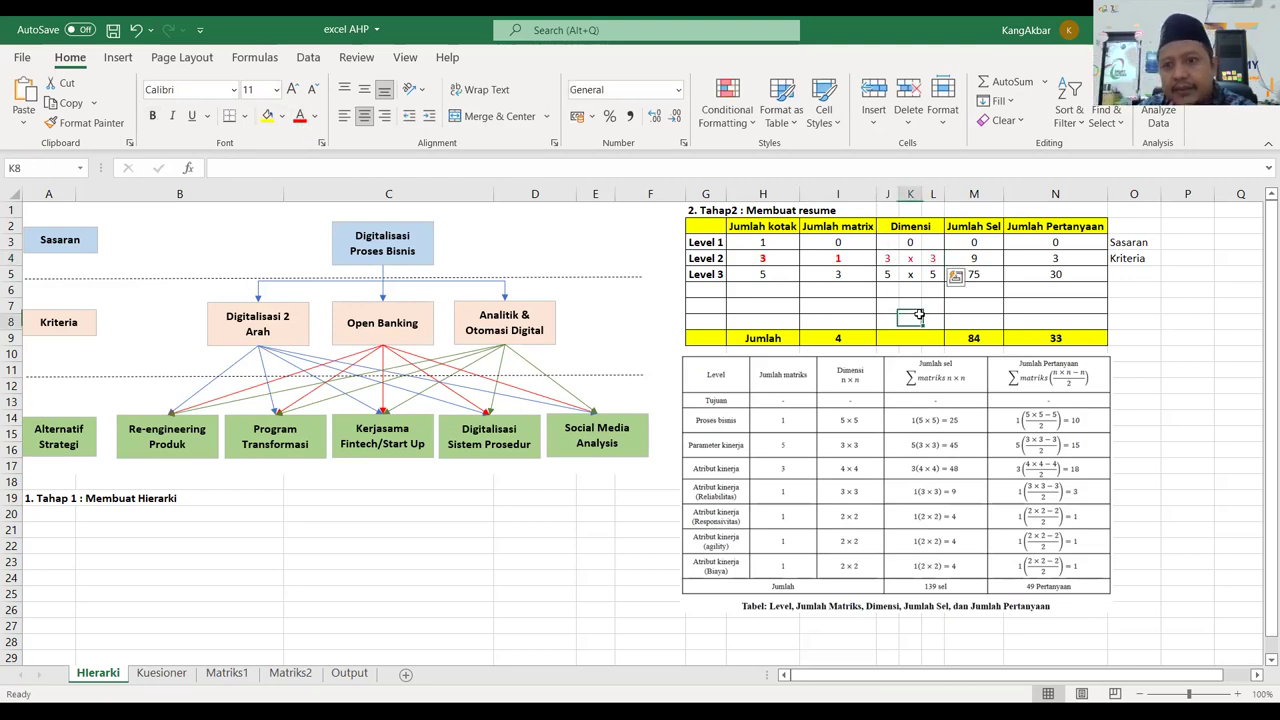
left_click_drag(887, 260, 935, 260)
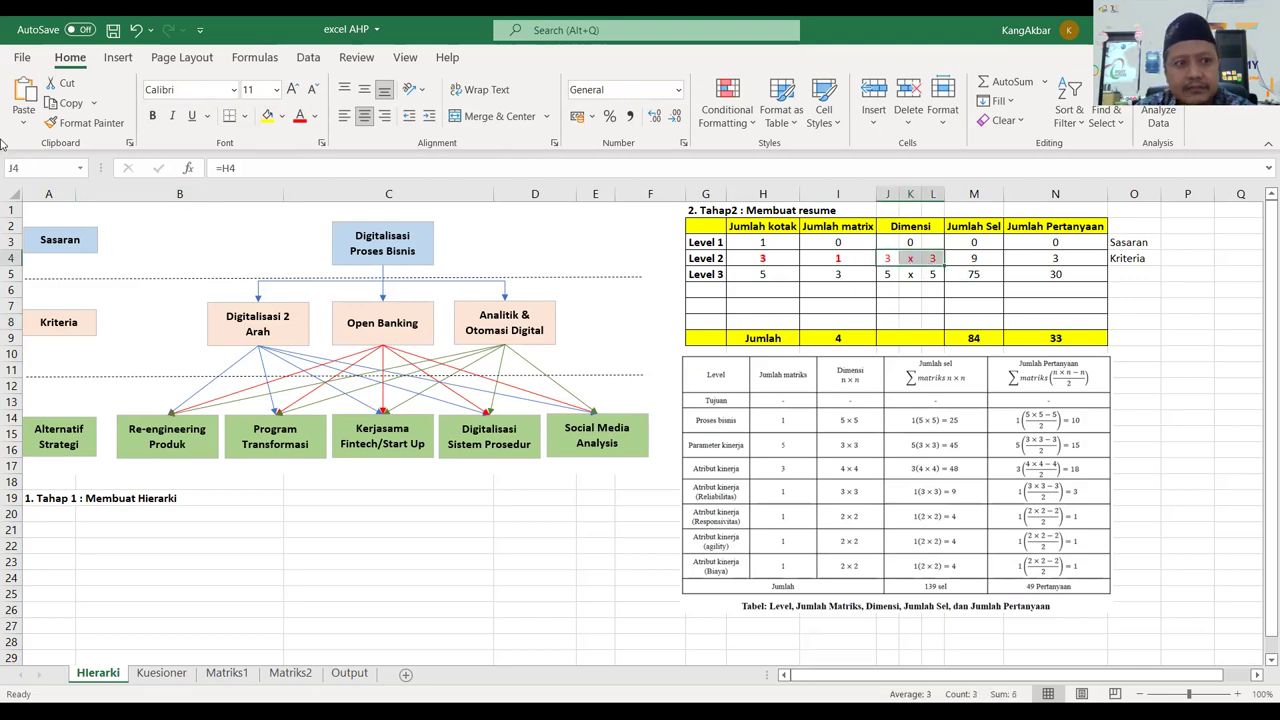
left_click(152, 115)
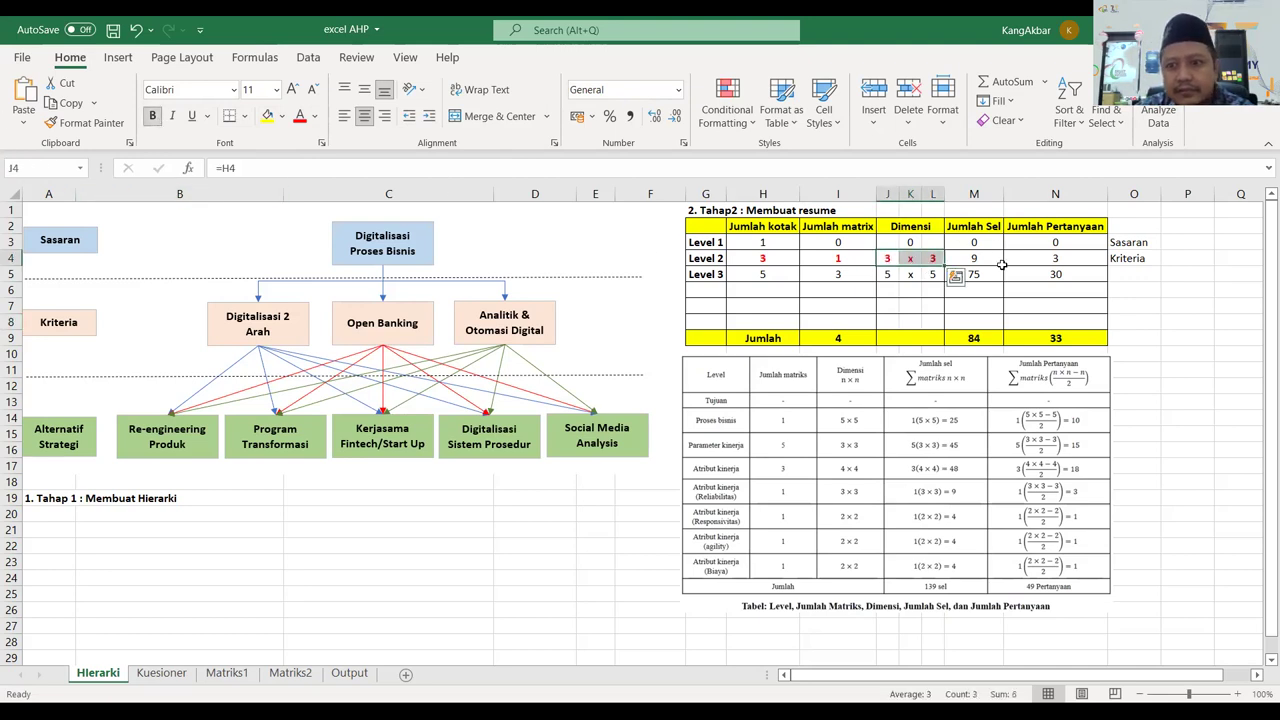
Check how the Level 2 Dimensi formula in J4 refers to the Jumlah kotak value in H4.
left_click(996, 230)
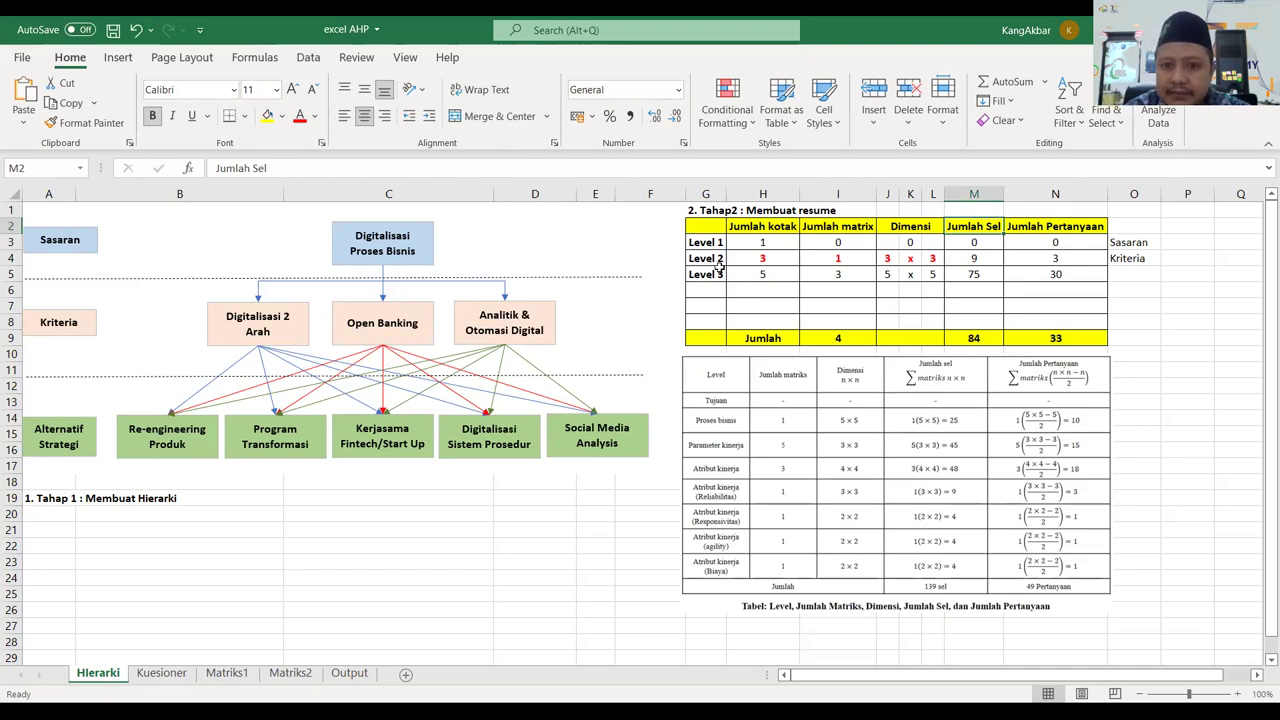
left_click(889, 259)
type("=")
key("Left")
key("Left")
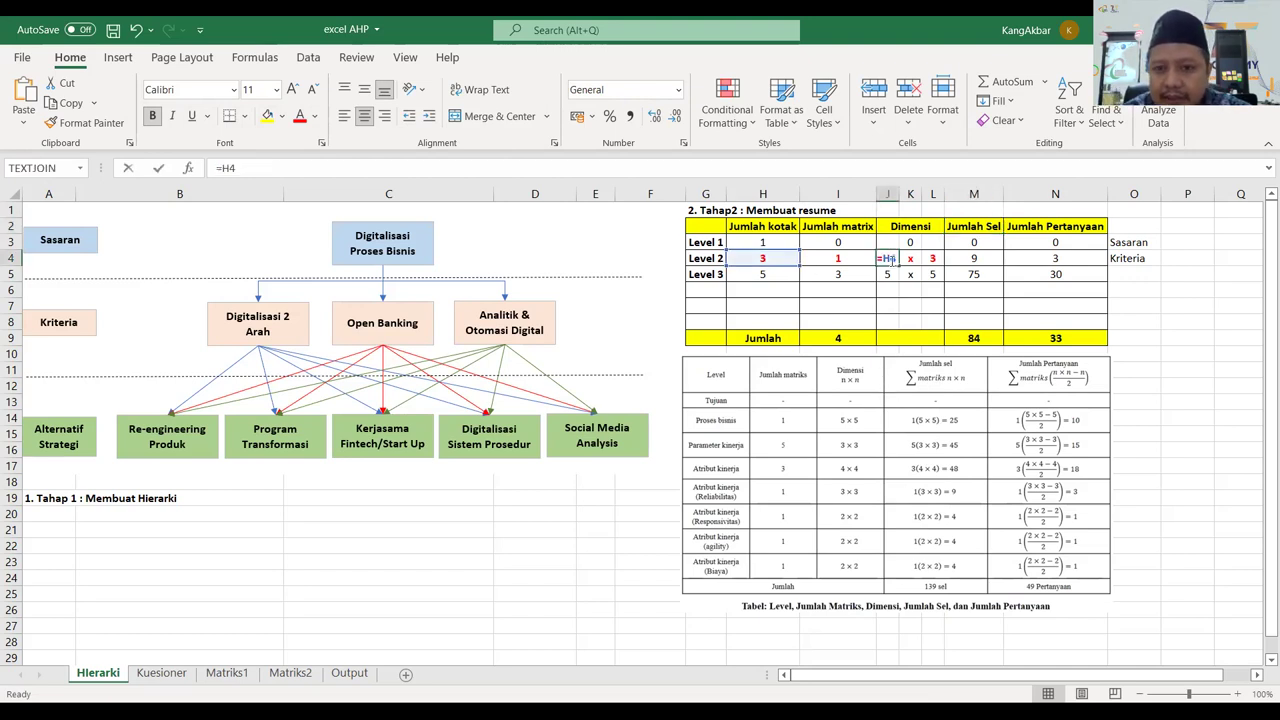
Format the Level 2 Jumlah Sel value in M4 as bold red.
left_click(960, 257)
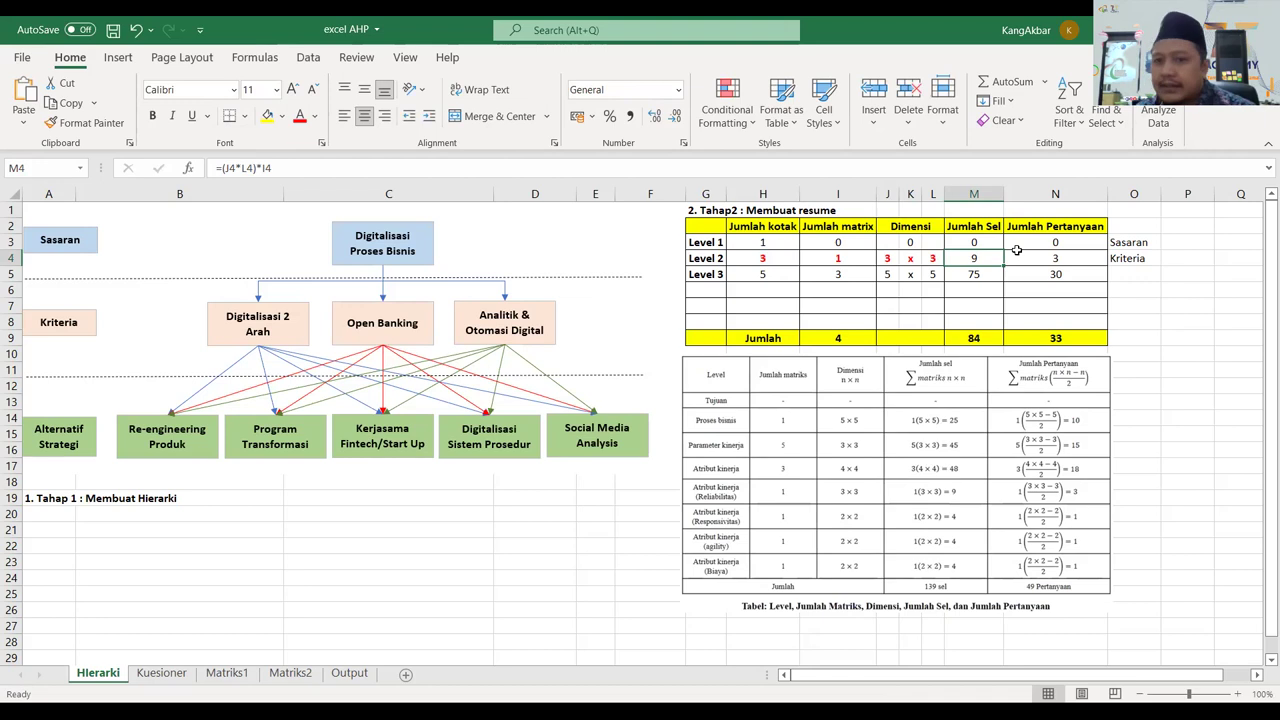
left_click(299, 115)
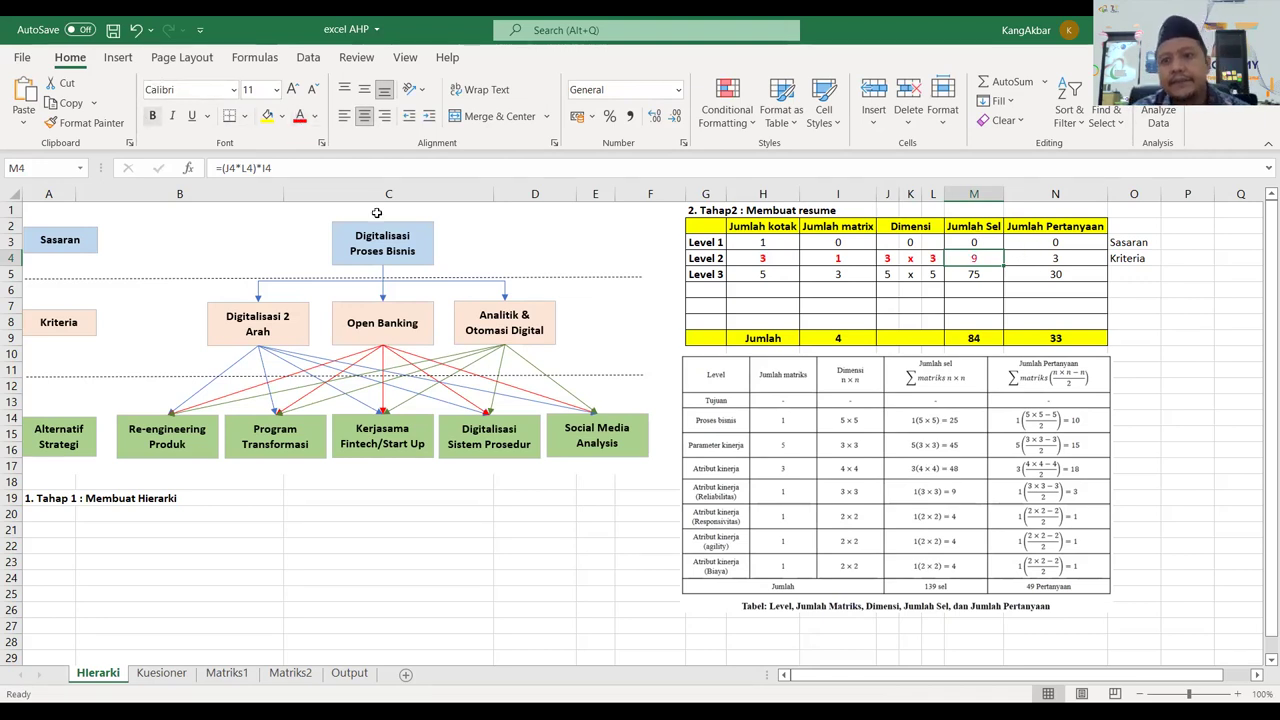
left_click(152, 115)
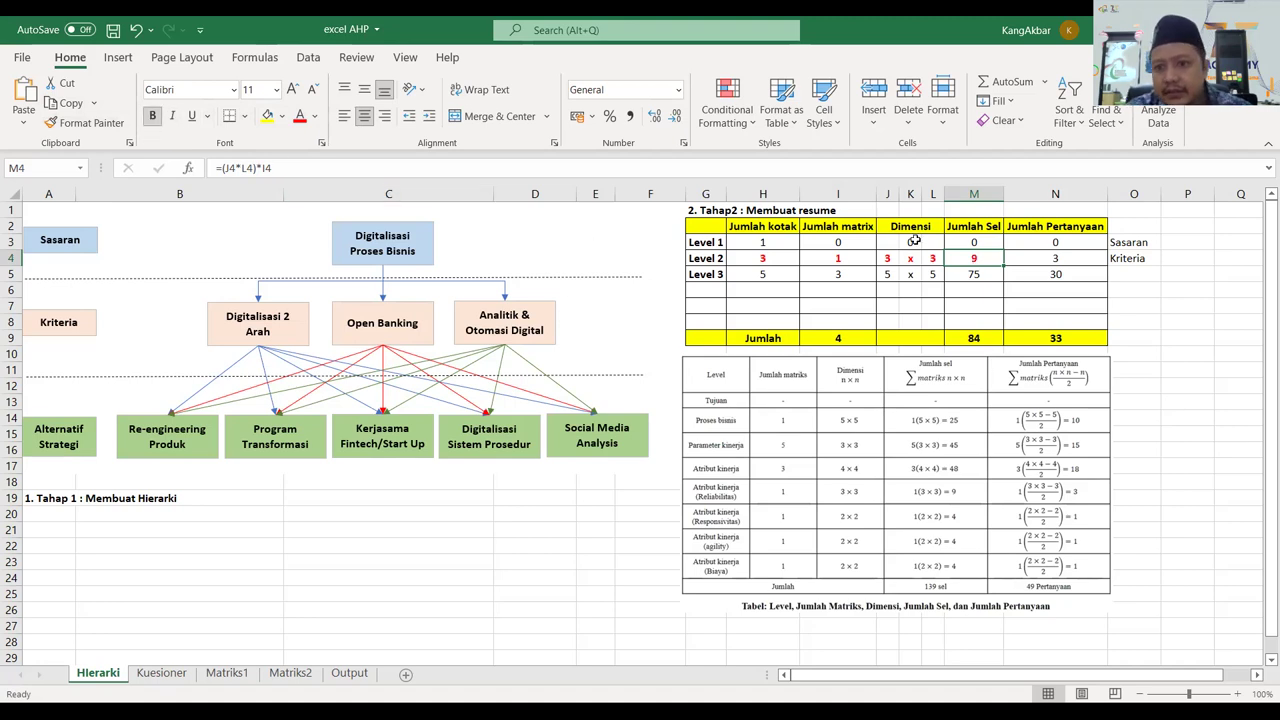
Check the Level 2 Jumlah Pertanyaan formula in N4 and format that cell as bold red.
double_click(1083, 256)
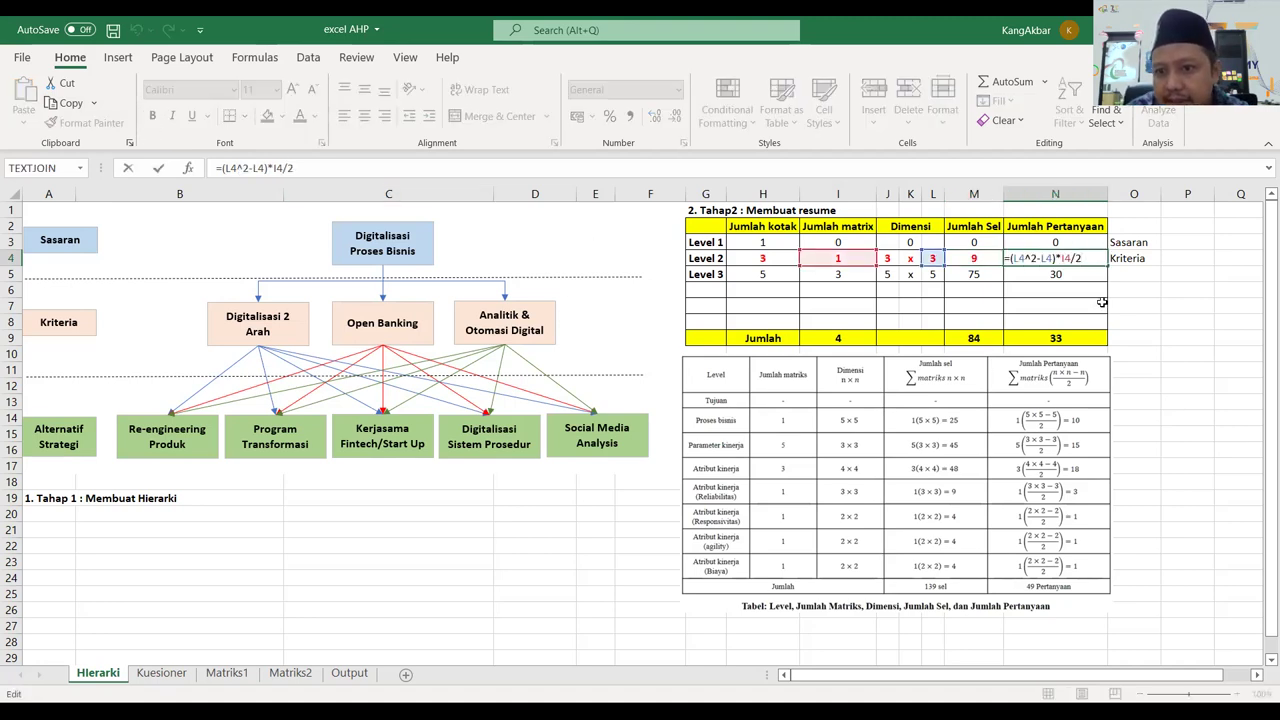
key("Return")
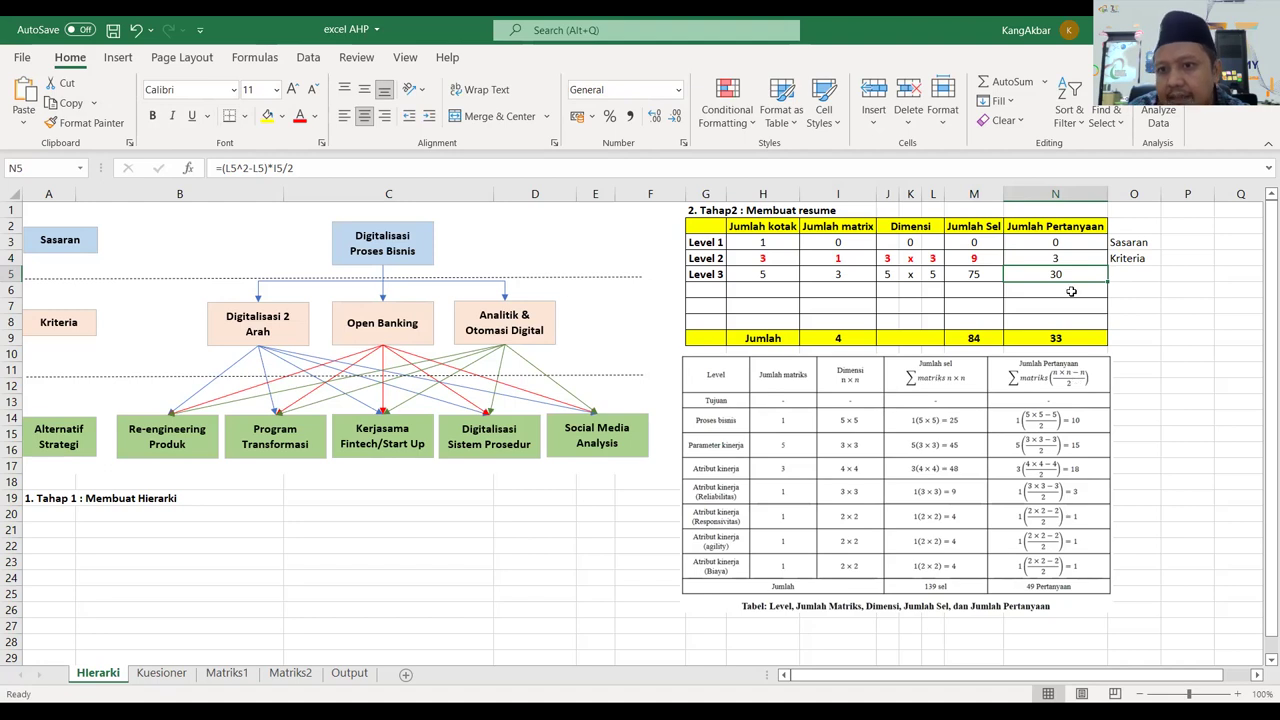
left_click(1082, 260)
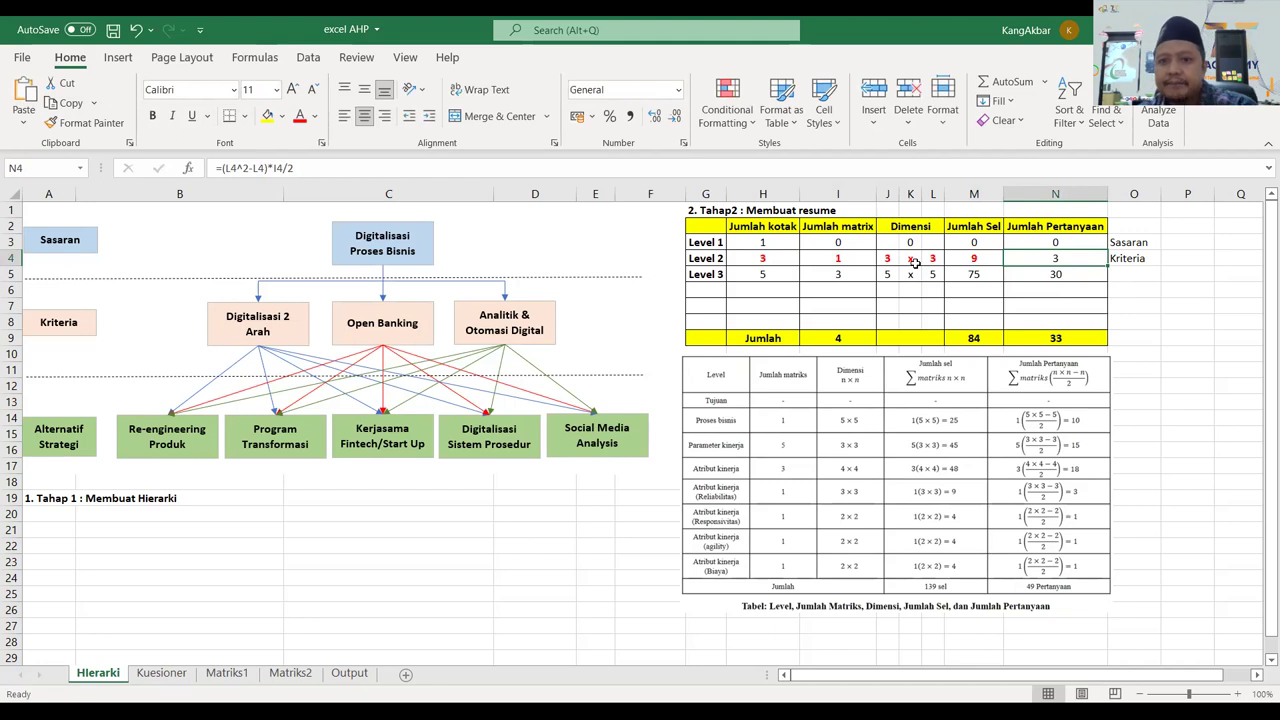
left_click(830, 256)
left_click(1019, 260)
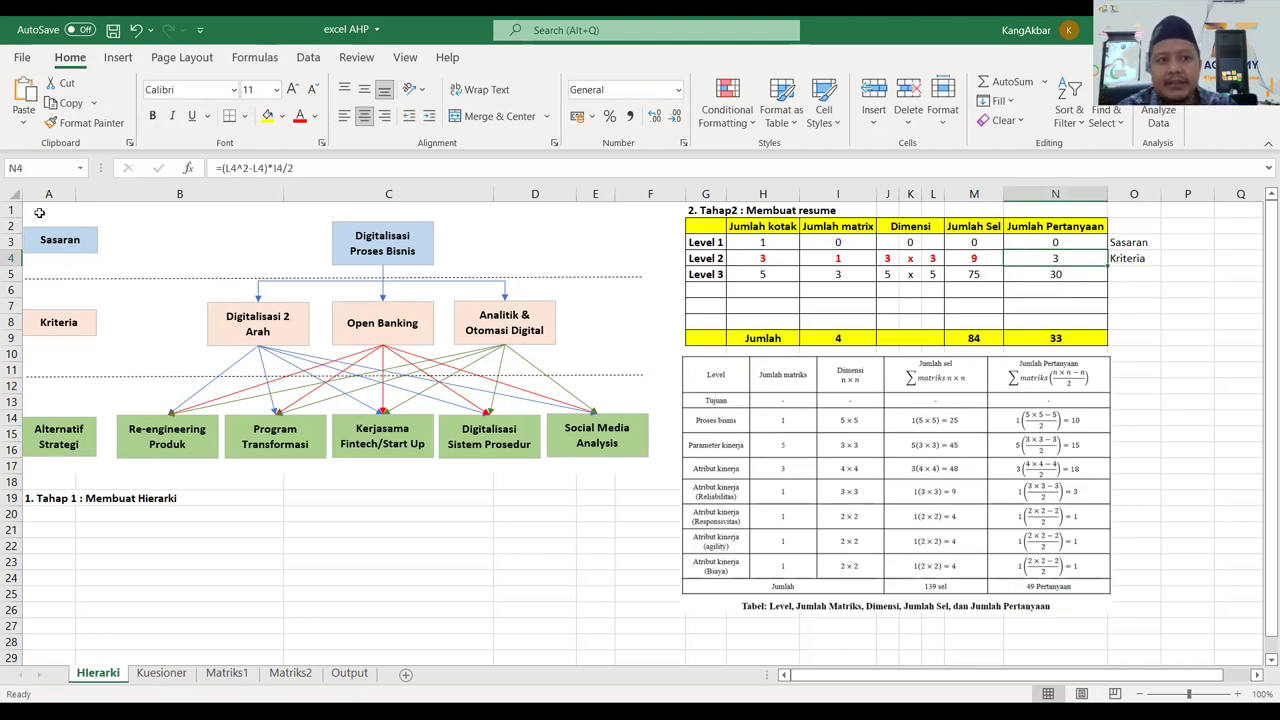
left_click(152, 116)
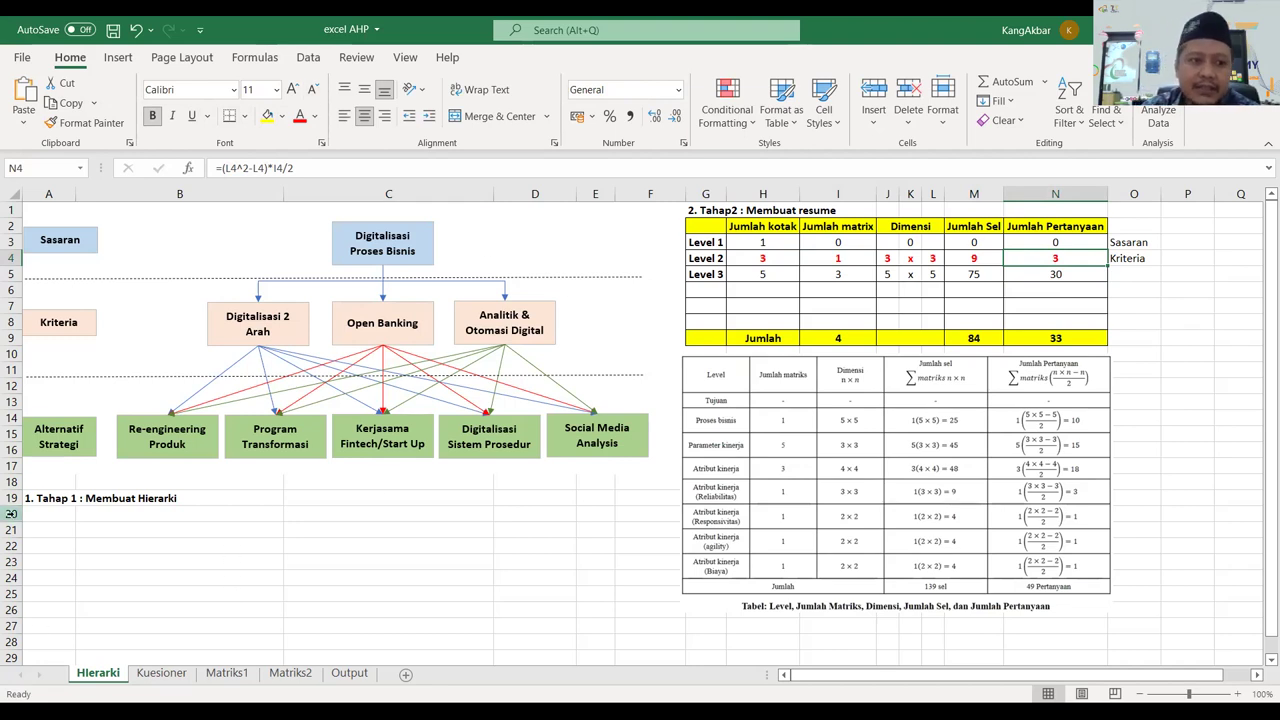
Label the Level 3 row "Alternatif Strategi" in O5, beside the summary table.
left_click(1150, 272)
type("Alter")
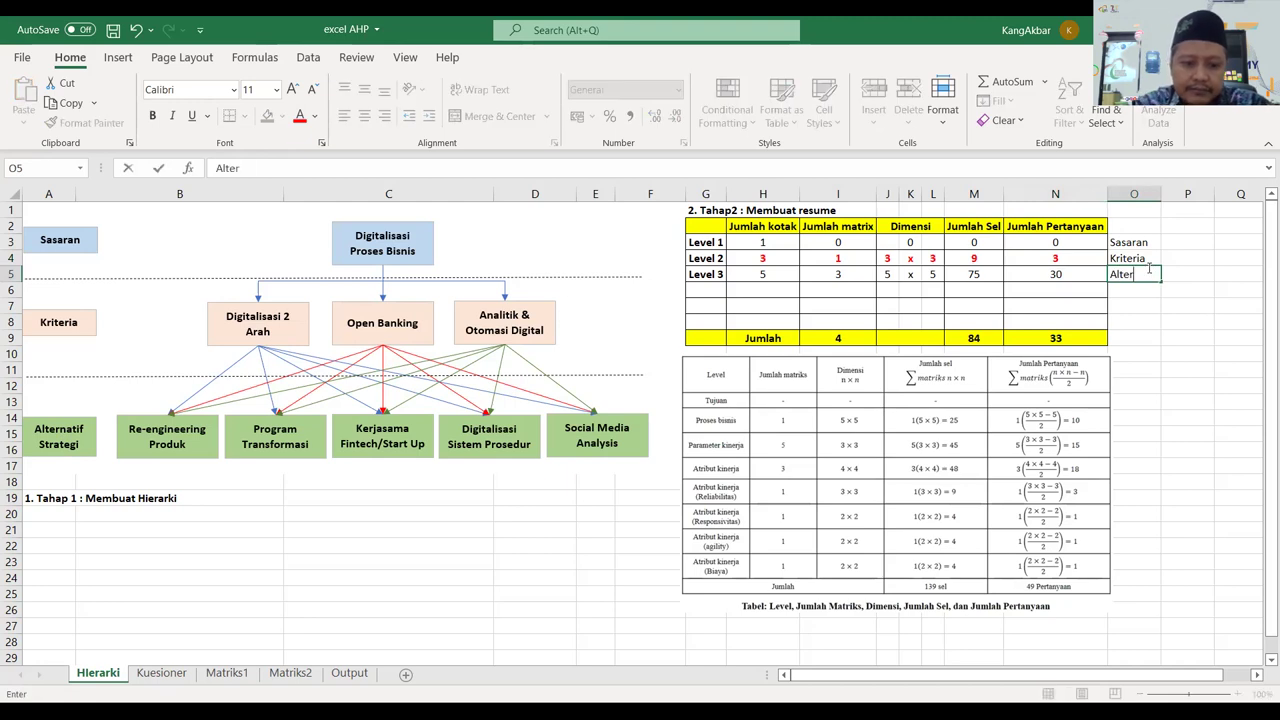
type("natif Strategi")
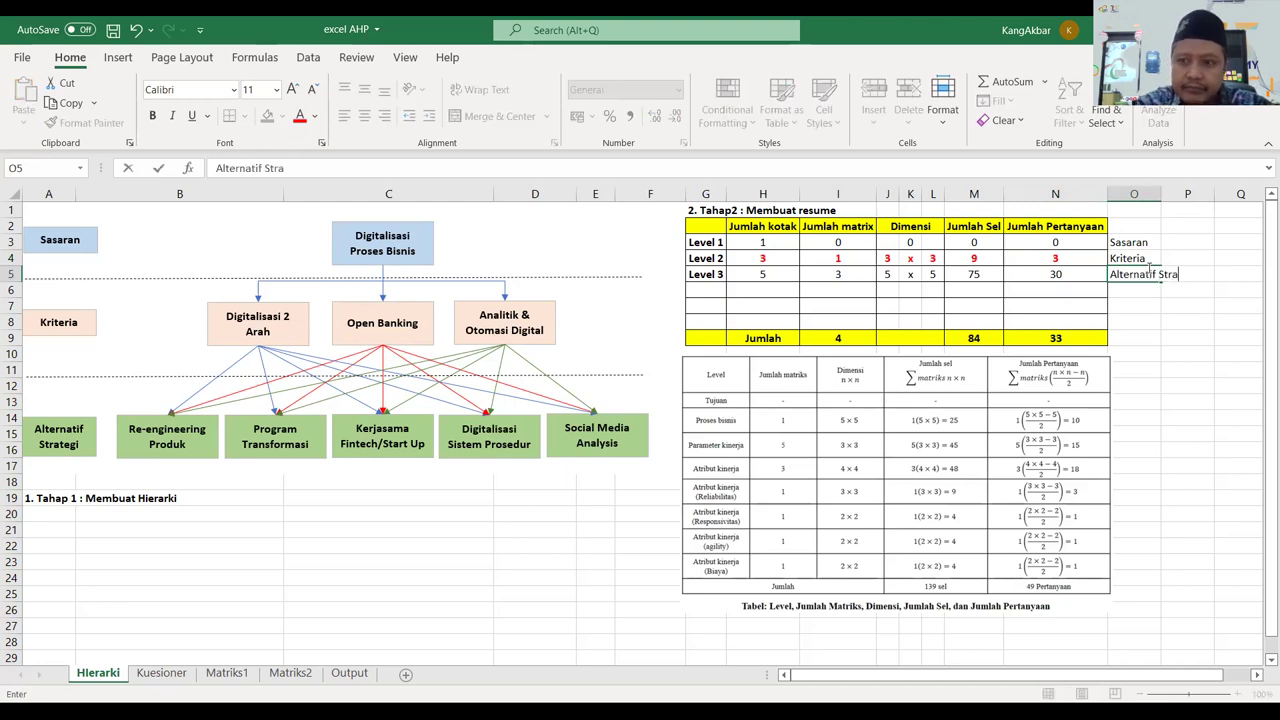
left_click(1149, 264)
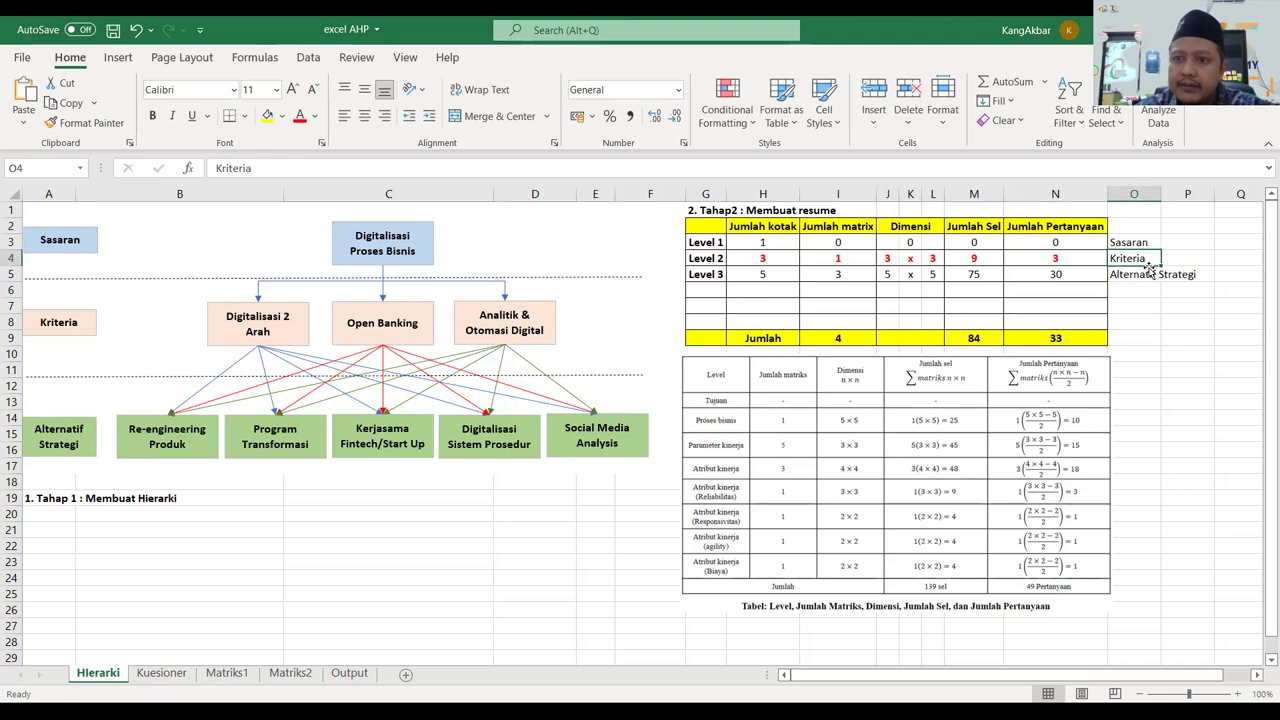
Examine each Alternatif Strategi box in the hierarchy diagram against the Level 3 row's Jumlah kotak value.
left_click(776, 273)
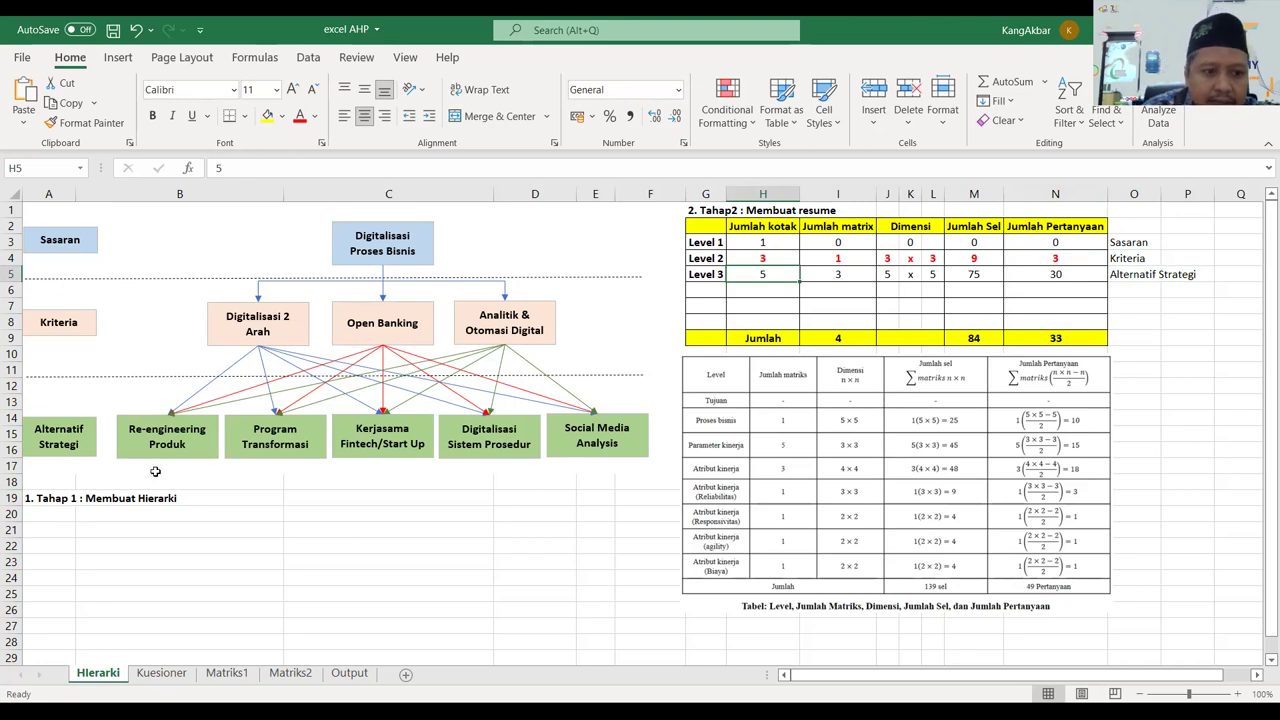
left_click(175, 444)
left_click(317, 444)
left_click(383, 444)
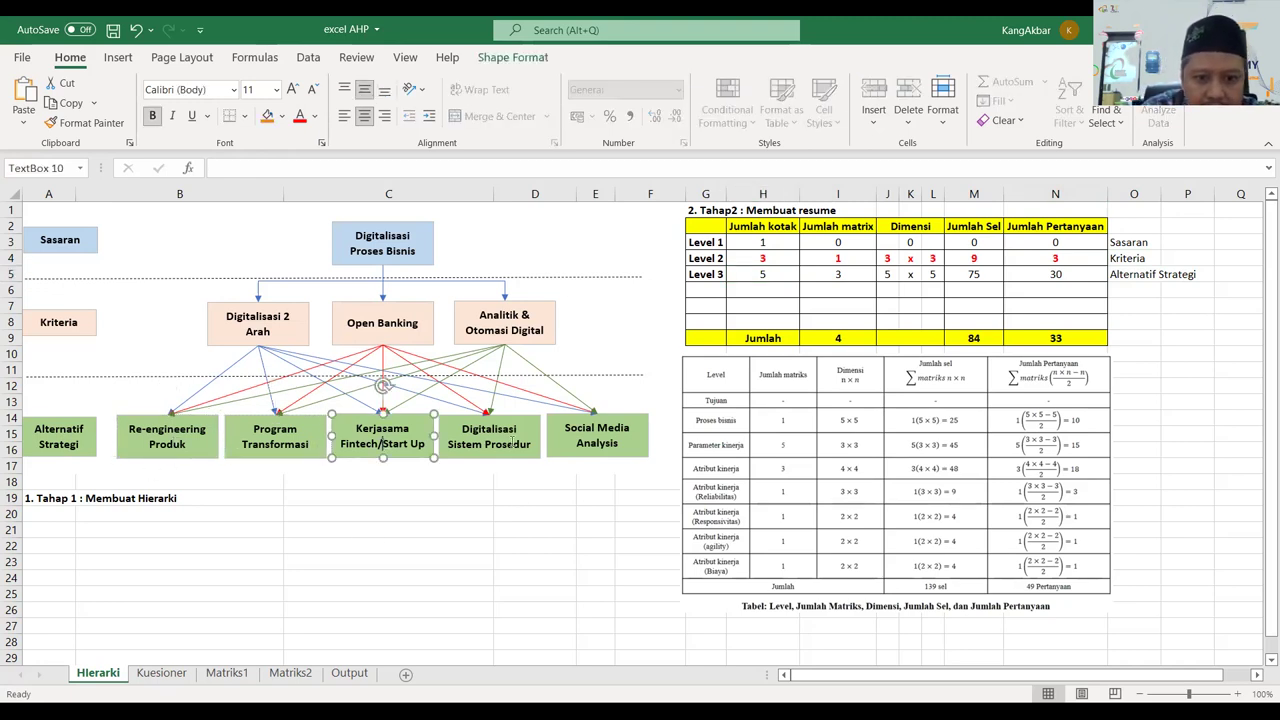
left_click(513, 441)
left_click(574, 442)
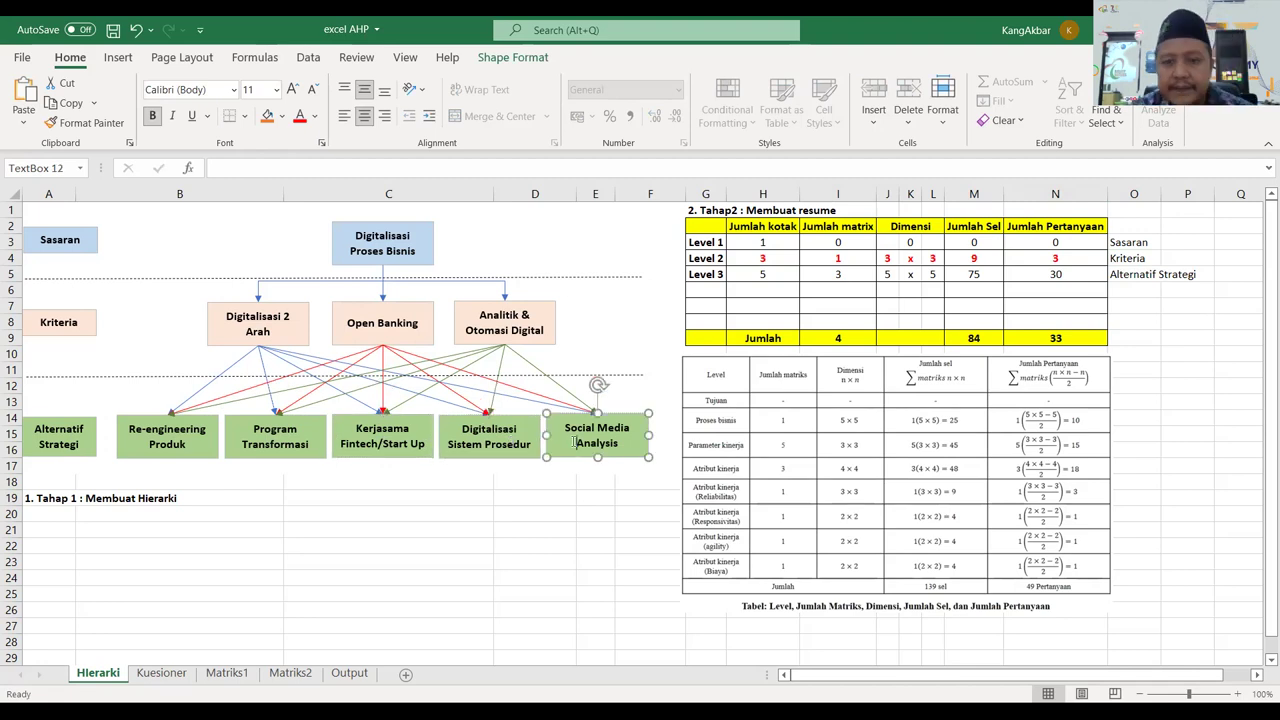
Format the Level 3 Jumlah kotak value in H5 as bold blue.
left_click(784, 272)
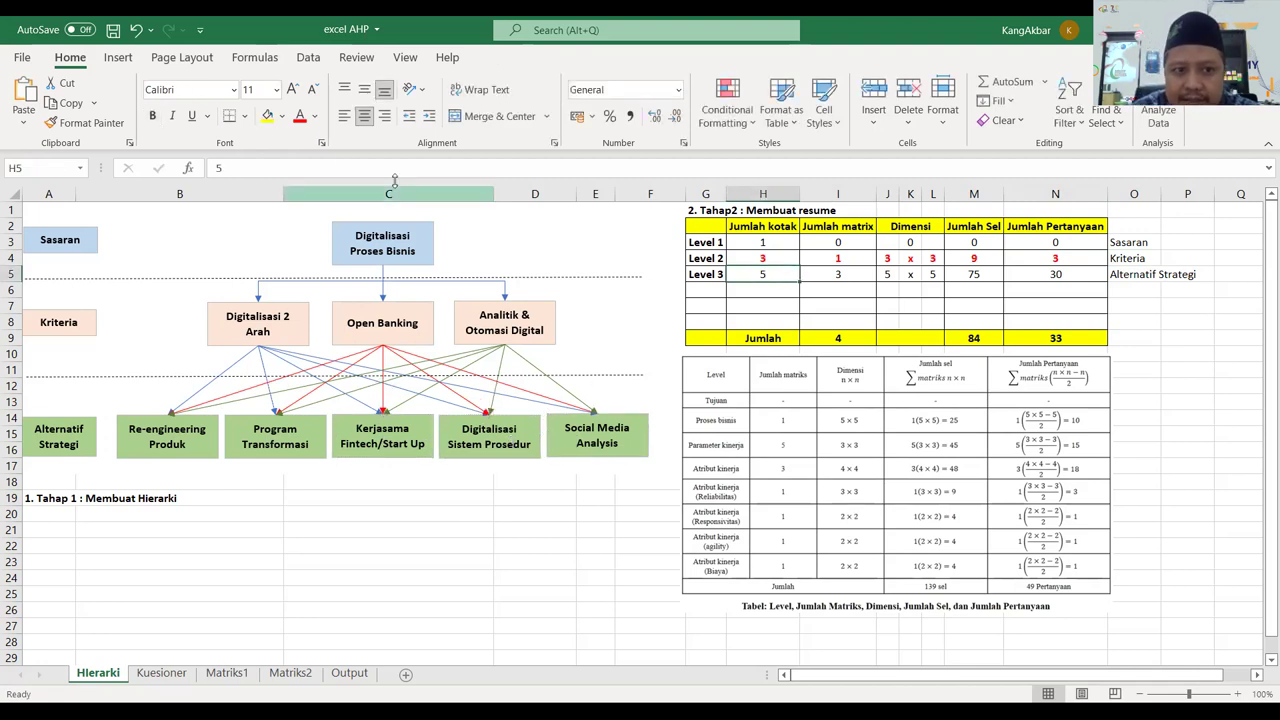
left_click(314, 116)
left_click(381, 216)
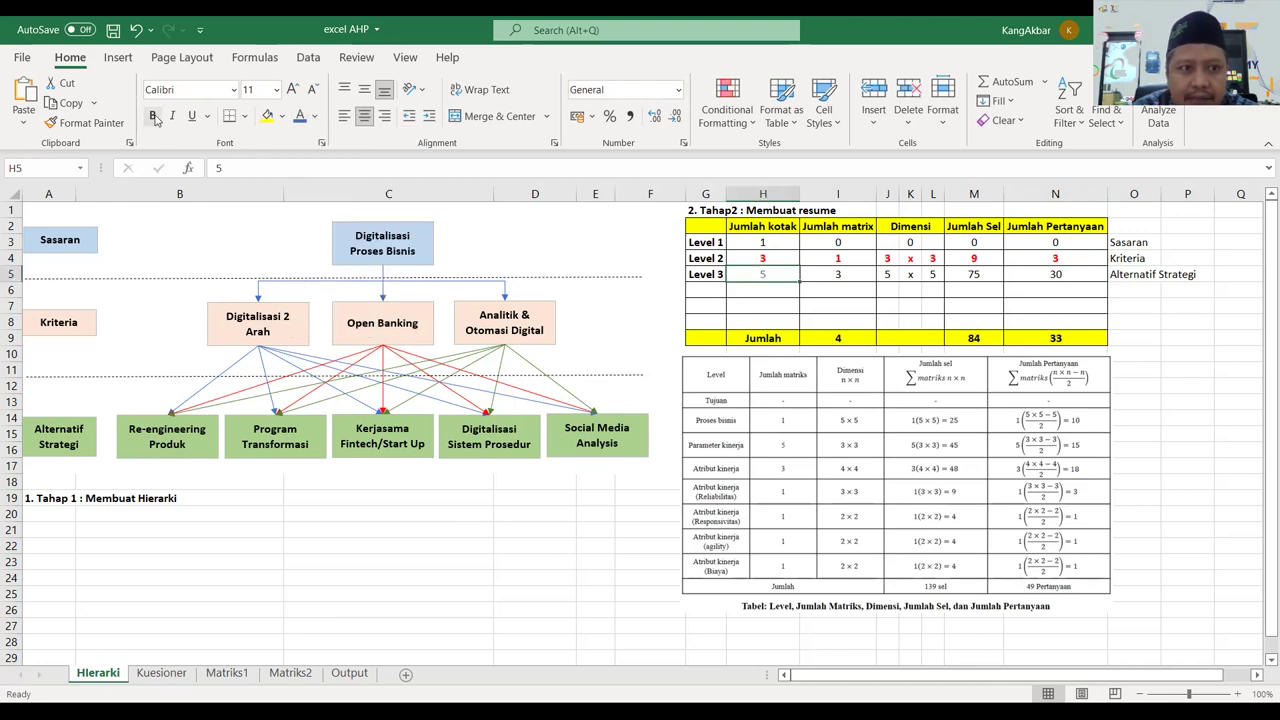
left_click(155, 118)
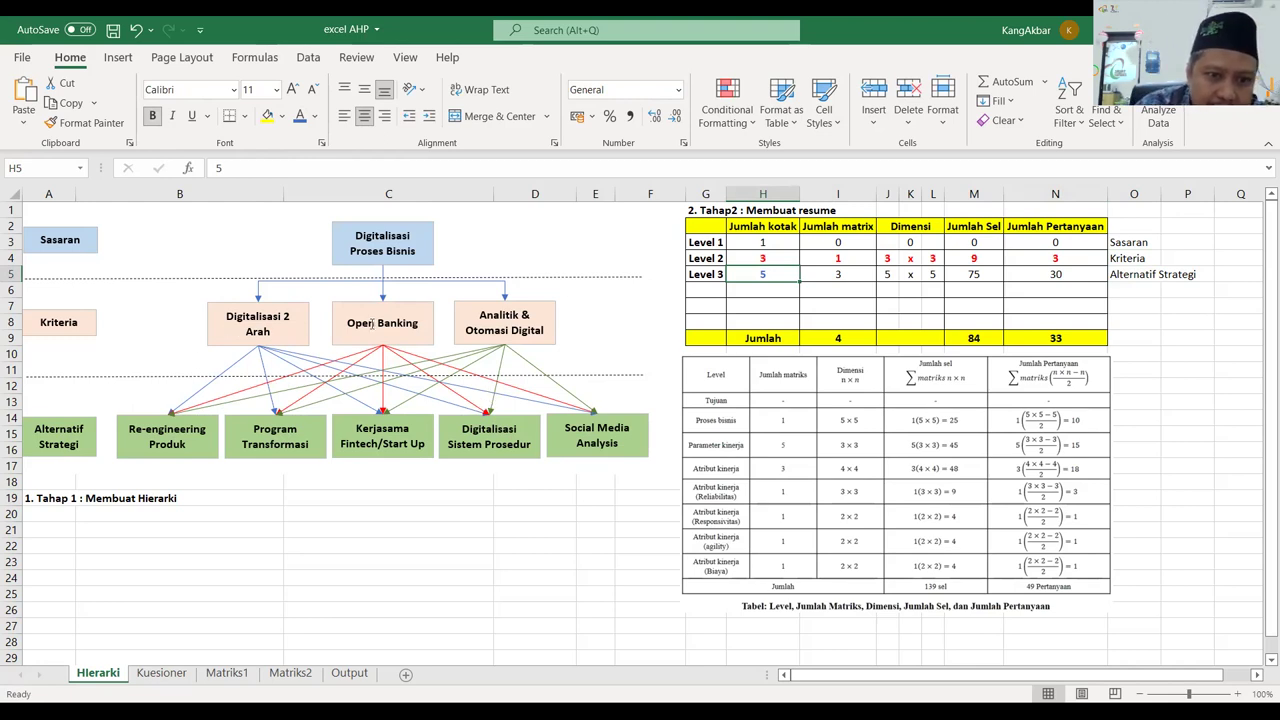
Point out the Kriteria boxes in the hierarchy and format the Level 3 Jumlah matrix value in I5 as bold blue.
left_click(269, 321)
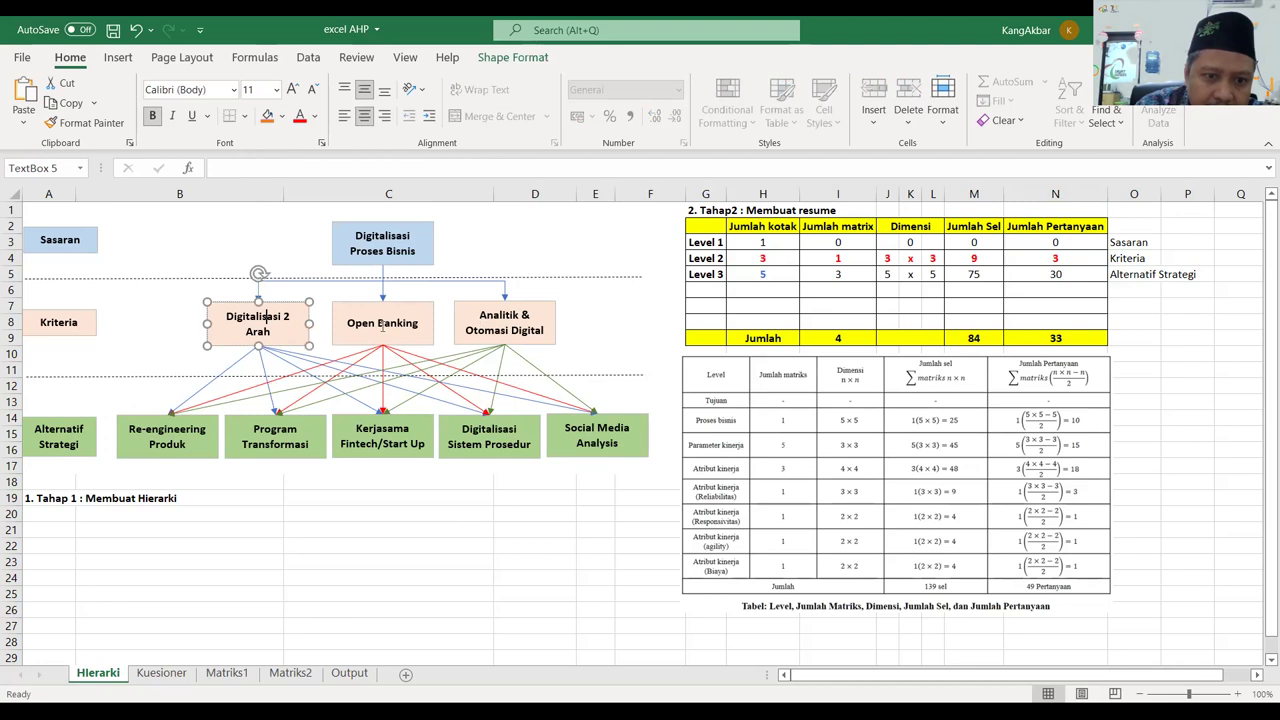
left_click(491, 329)
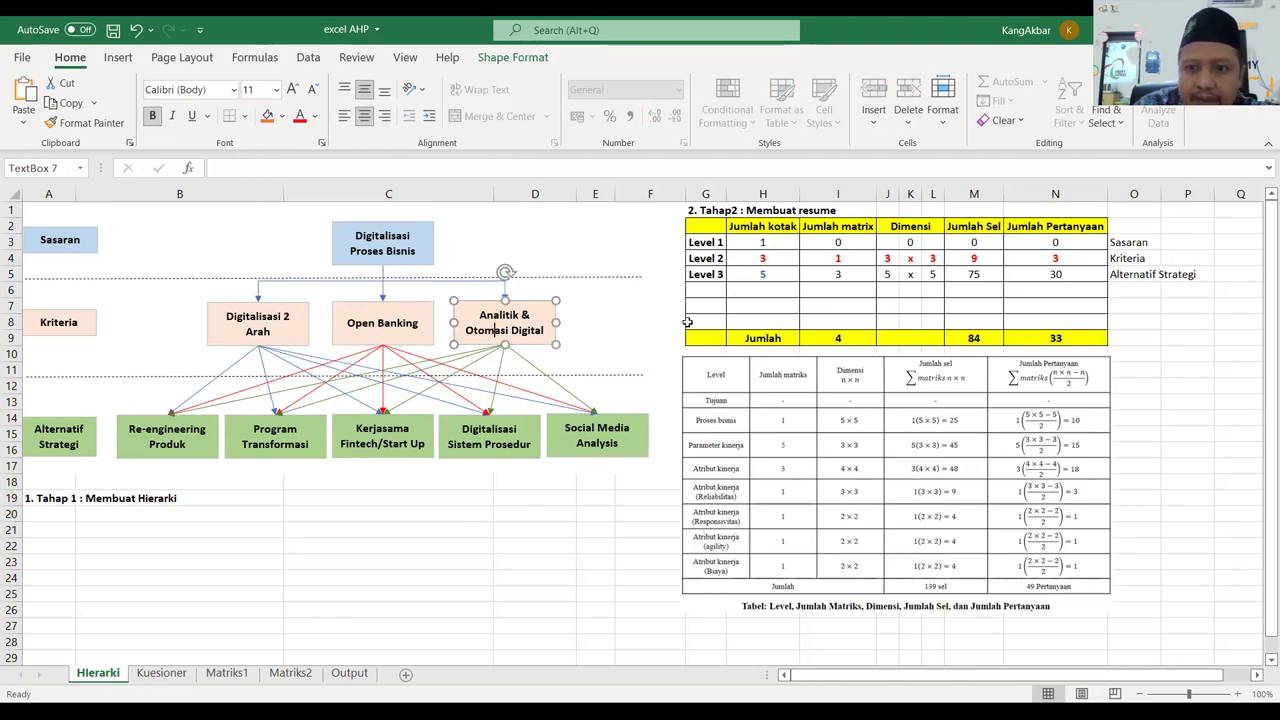
left_click(856, 273)
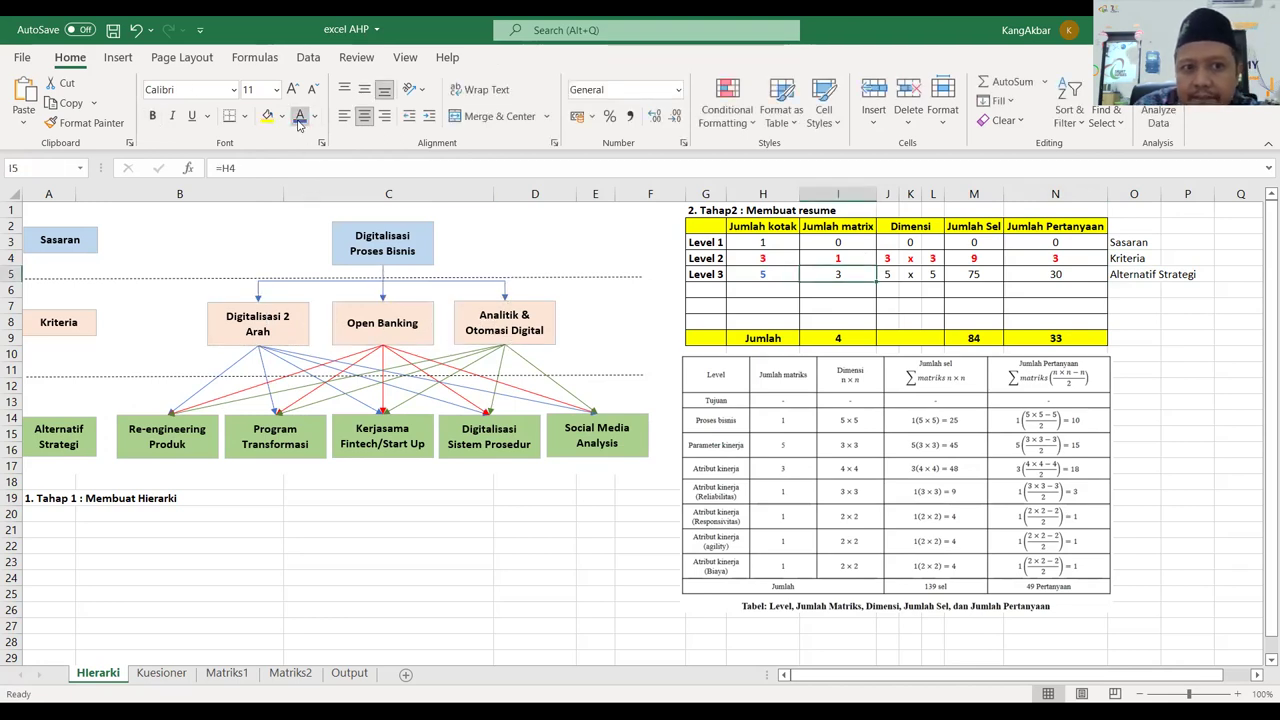
left_click(152, 115)
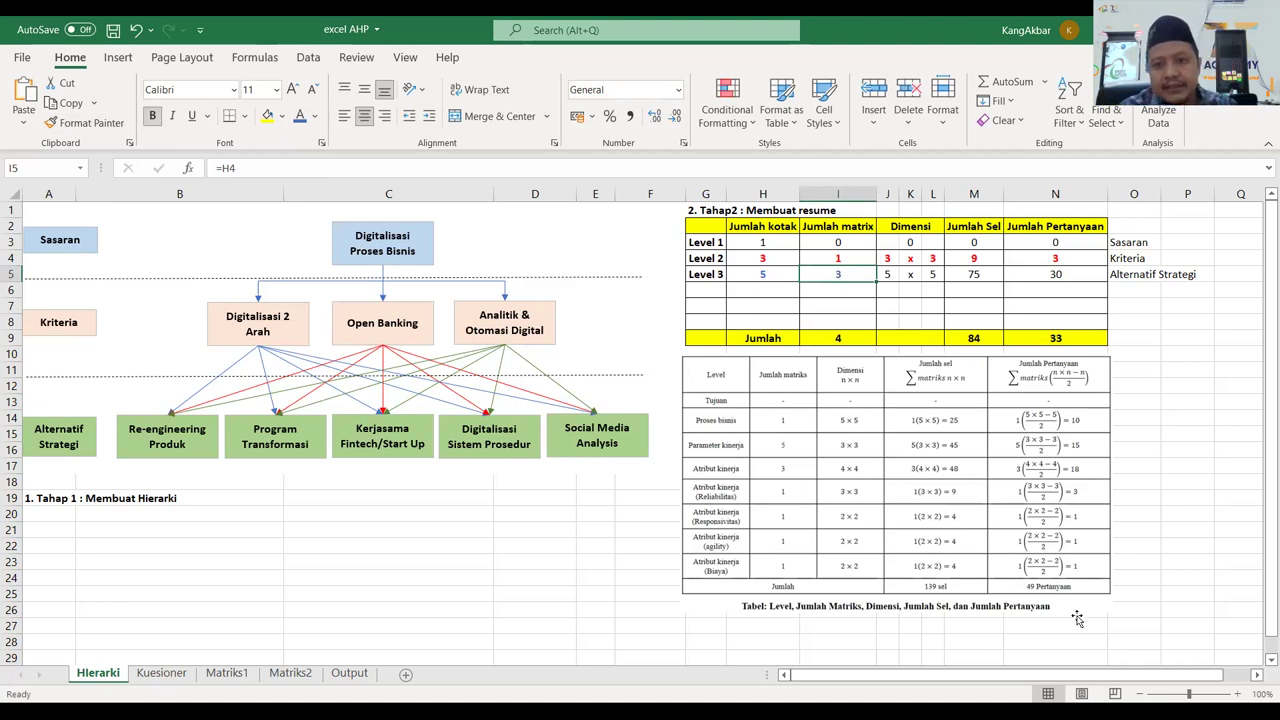
Format the Level 3 Dimensi cells J5:L5 as bold blue, matching the row's Jumlah kotak cell.
left_click(736, 274)
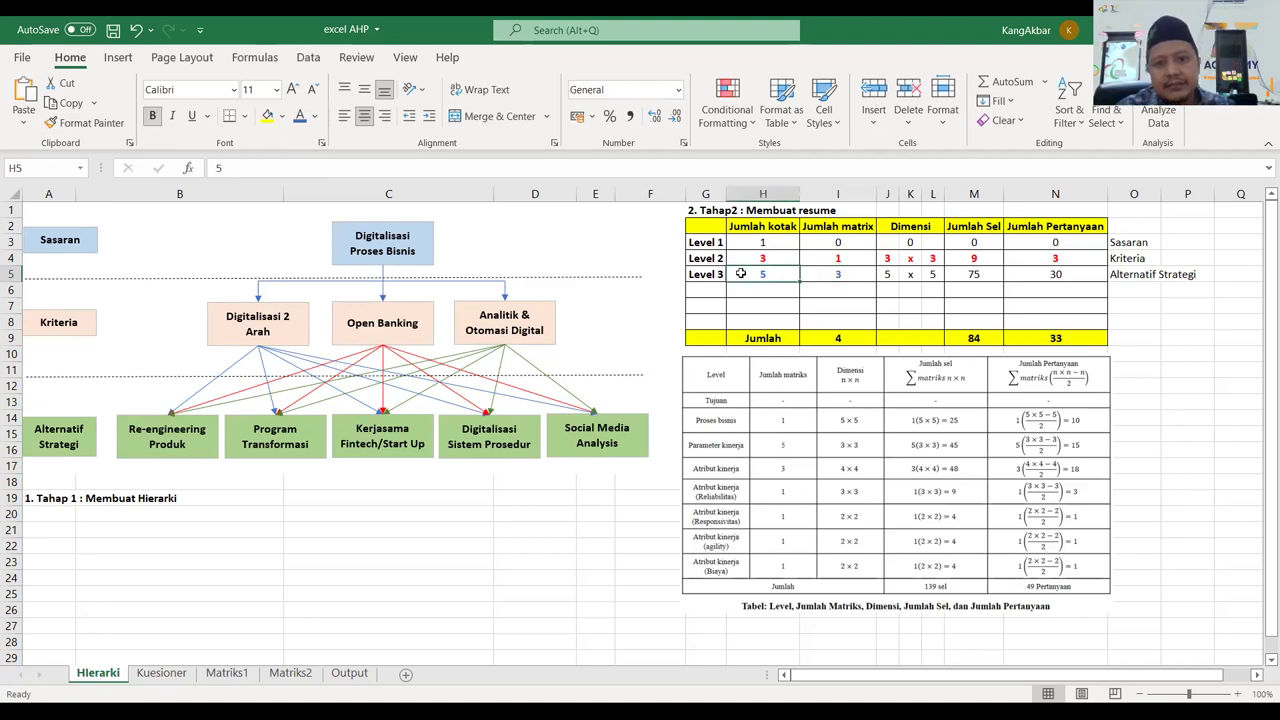
left_click(890, 275)
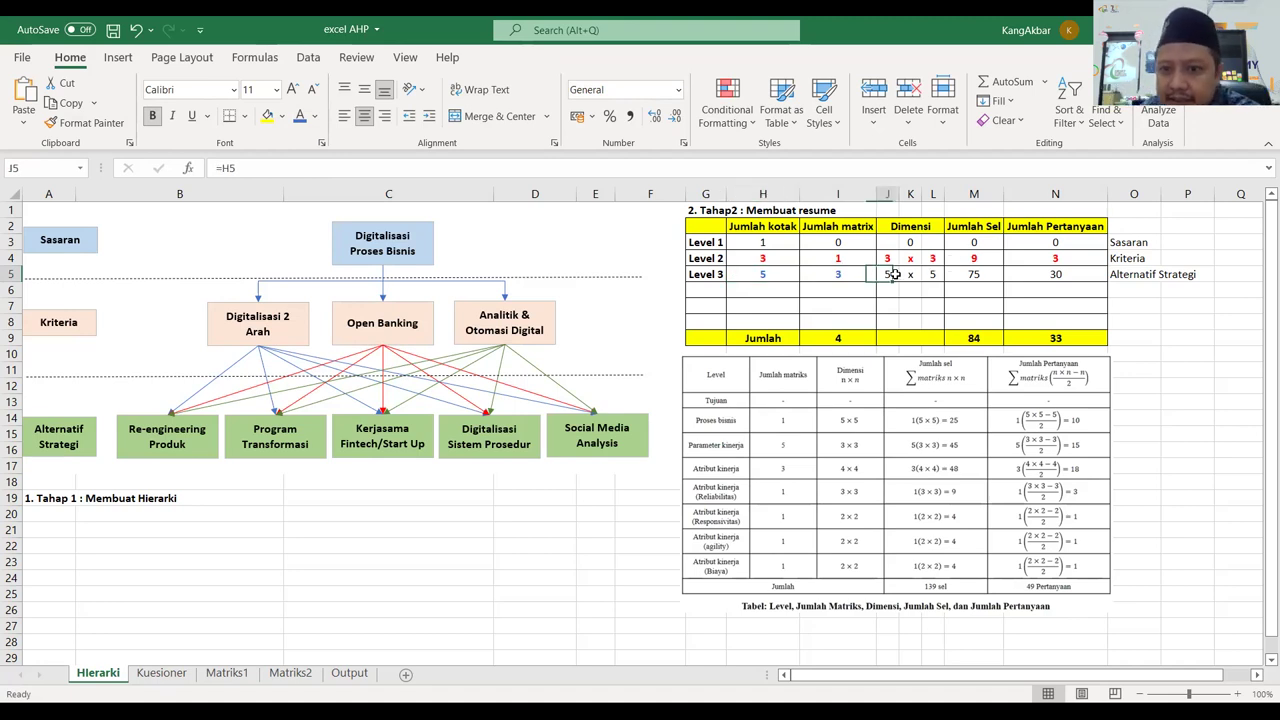
left_click_drag(893, 274, 940, 275)
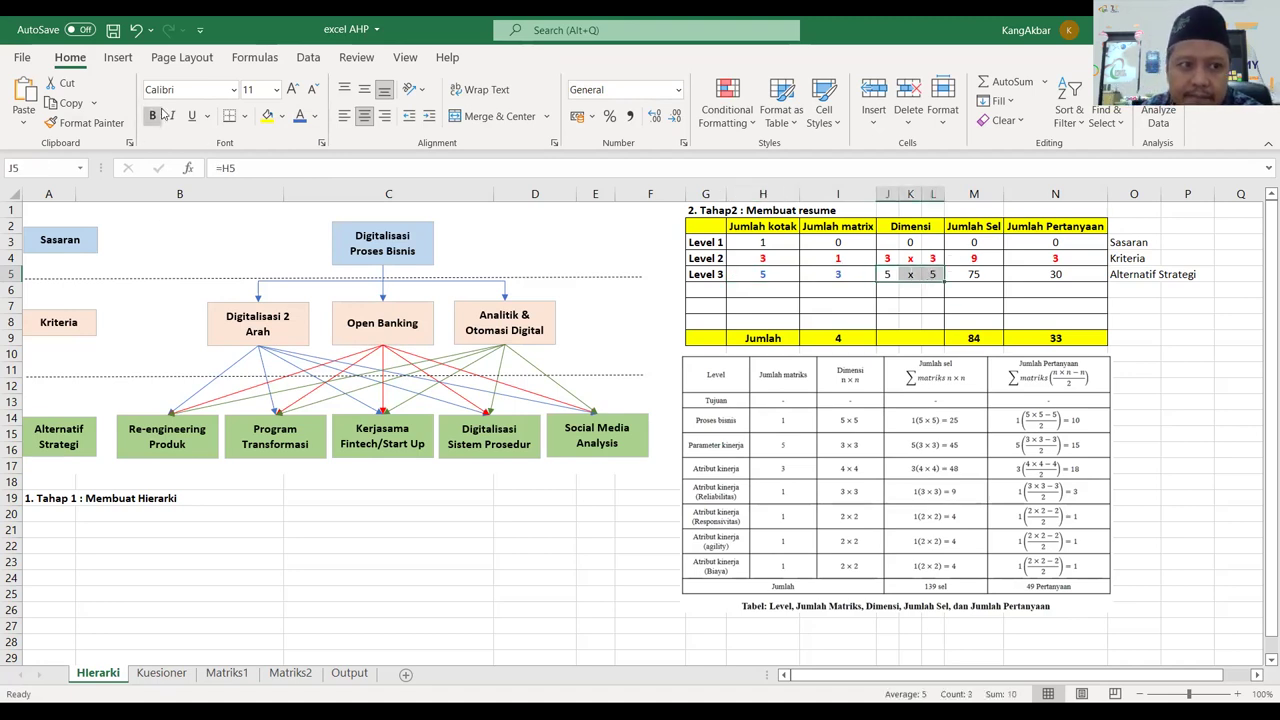
left_click(299, 116)
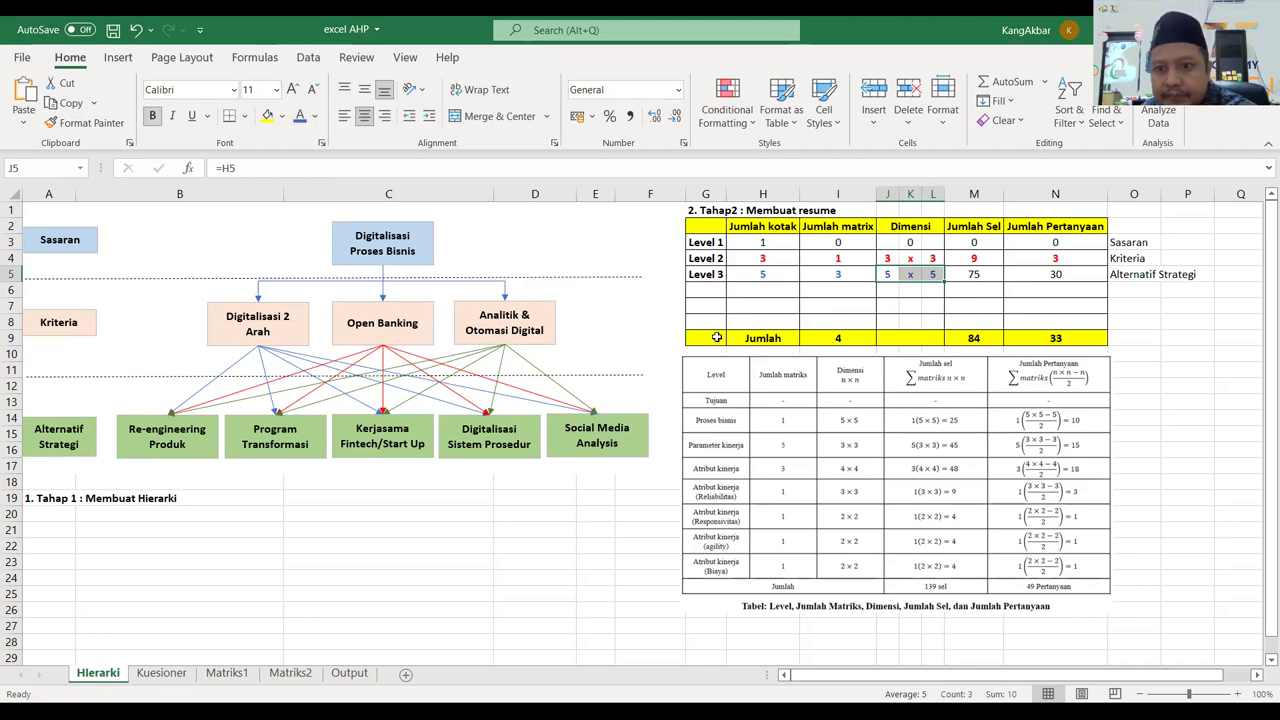
Check the Dimensi and Jumlah matrix cells behind the Level 3 Jumlah Sel value, and format M5 as bold blue.
left_click(981, 273)
key("ctrl+c")
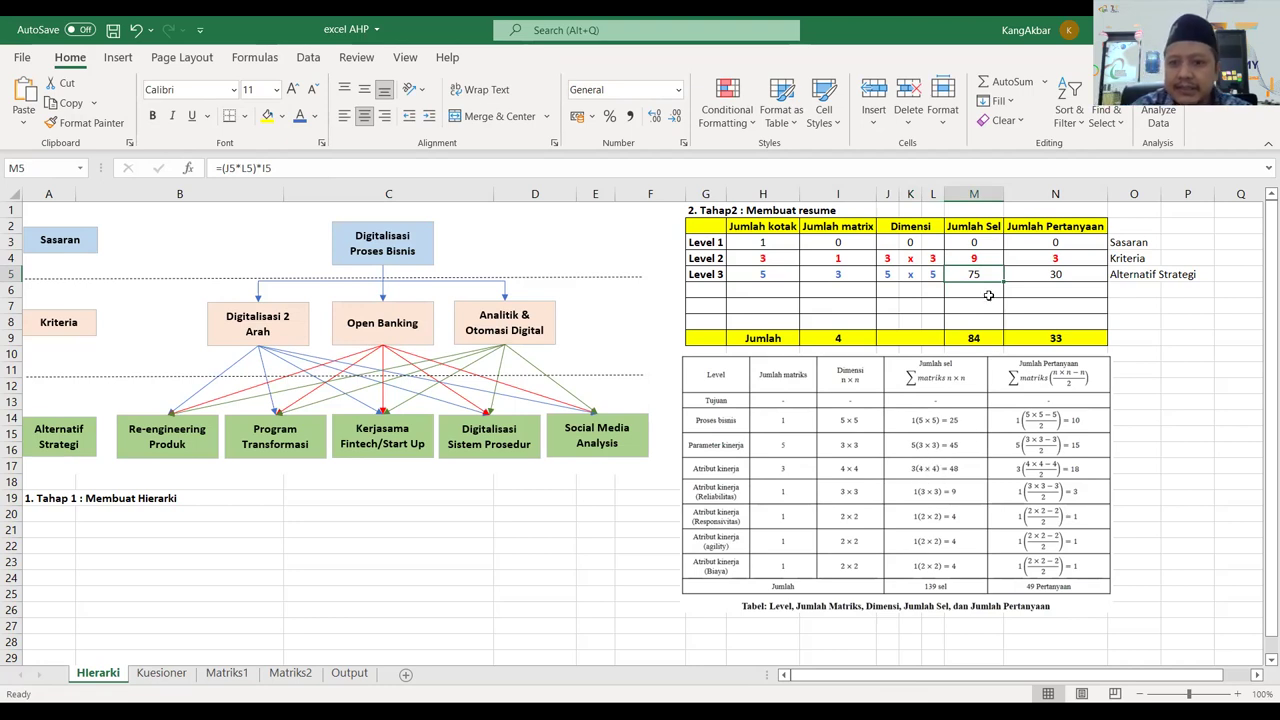
left_click_drag(888, 273, 935, 274)
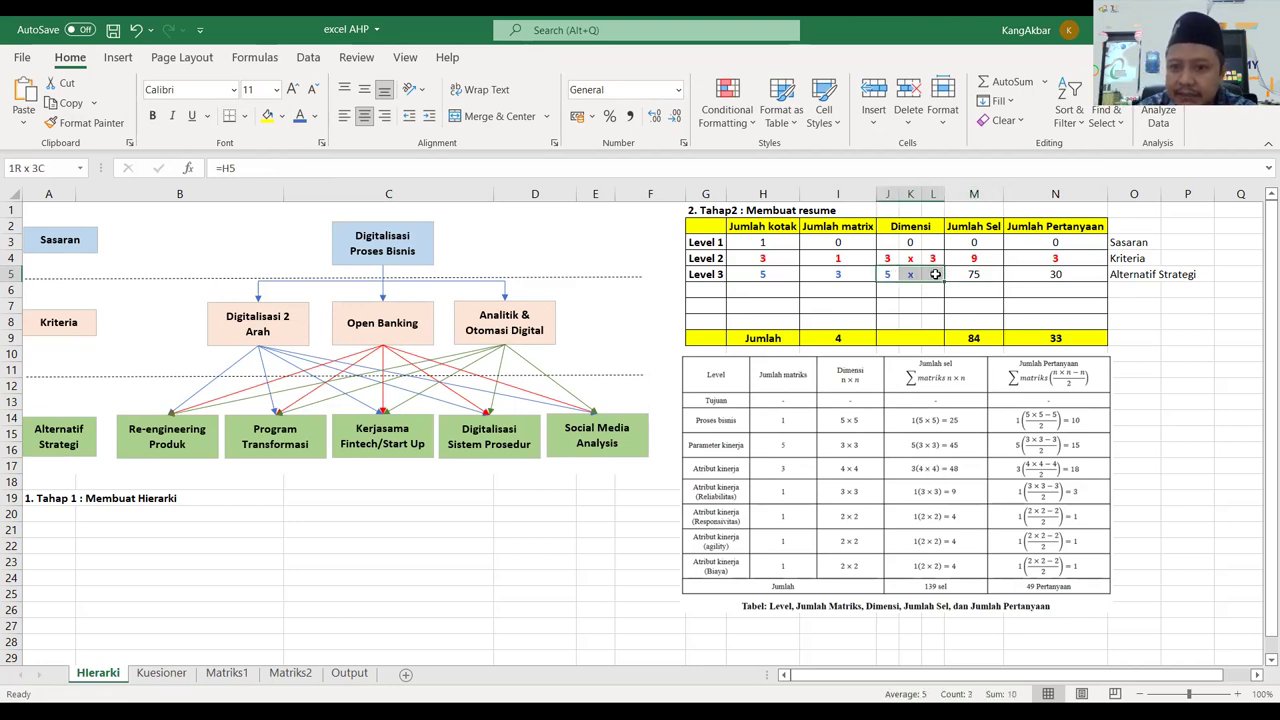
left_click(823, 275)
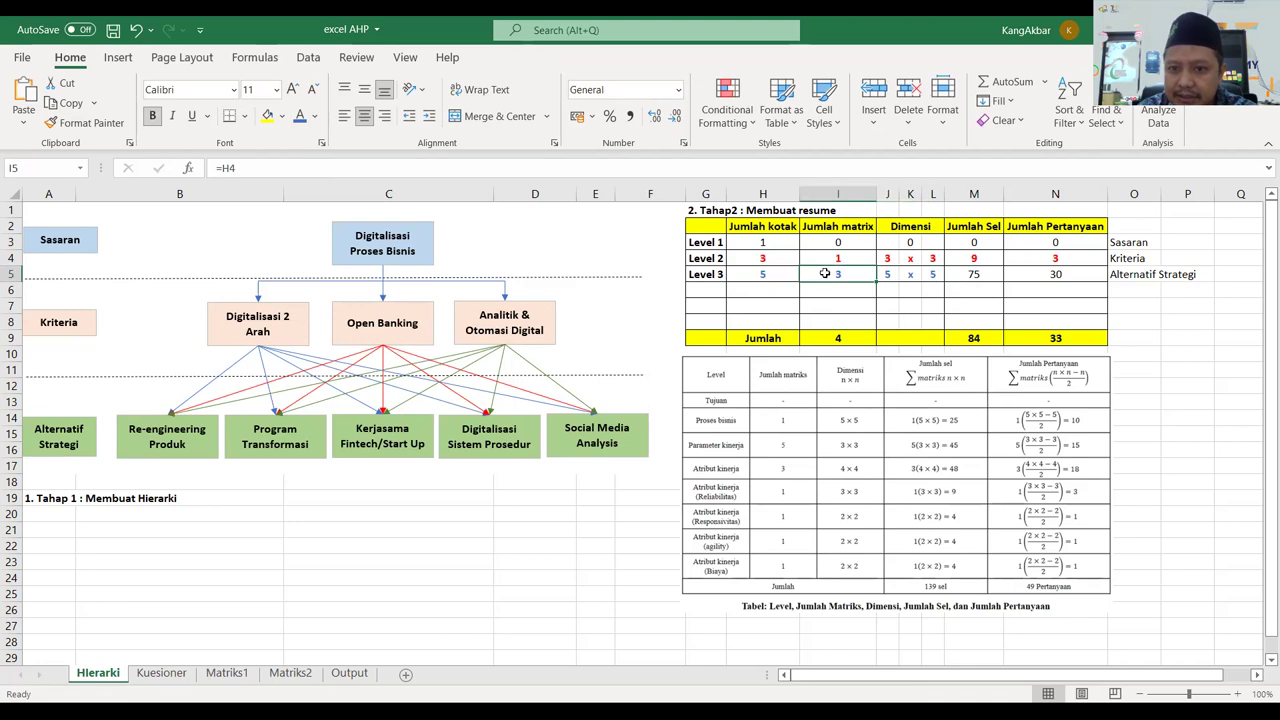
left_click(978, 275)
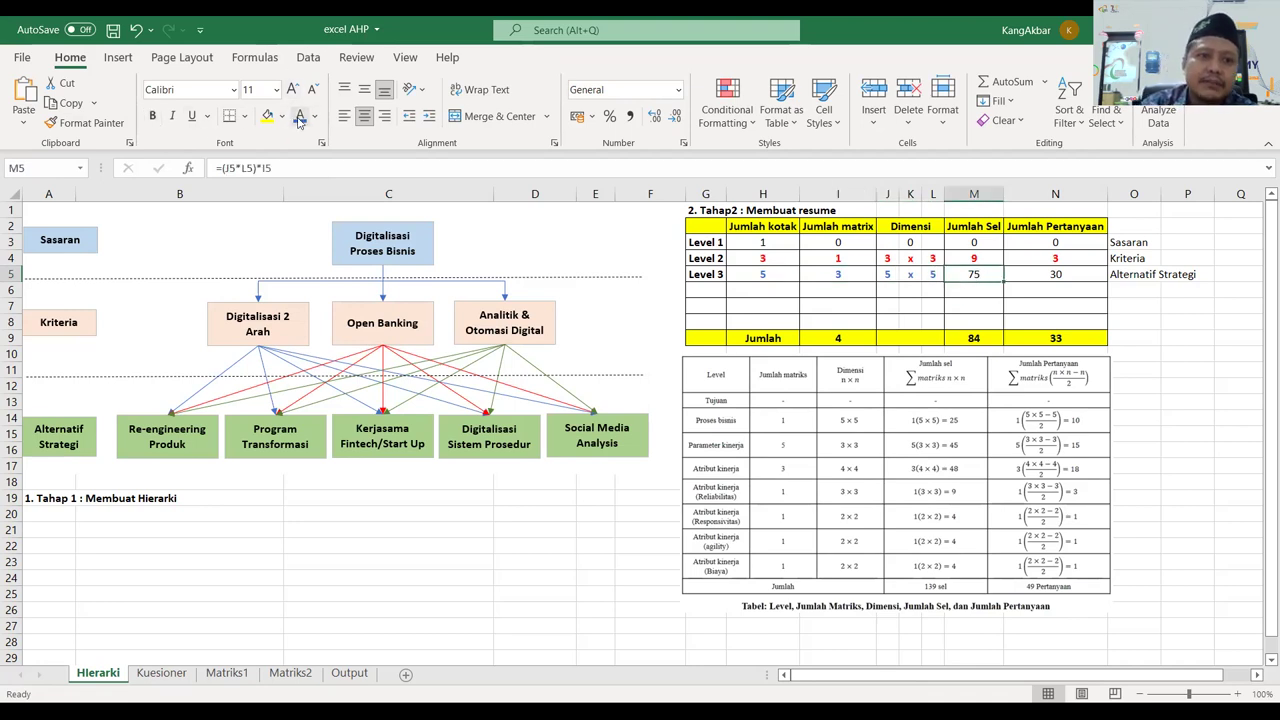
left_click(152, 116)
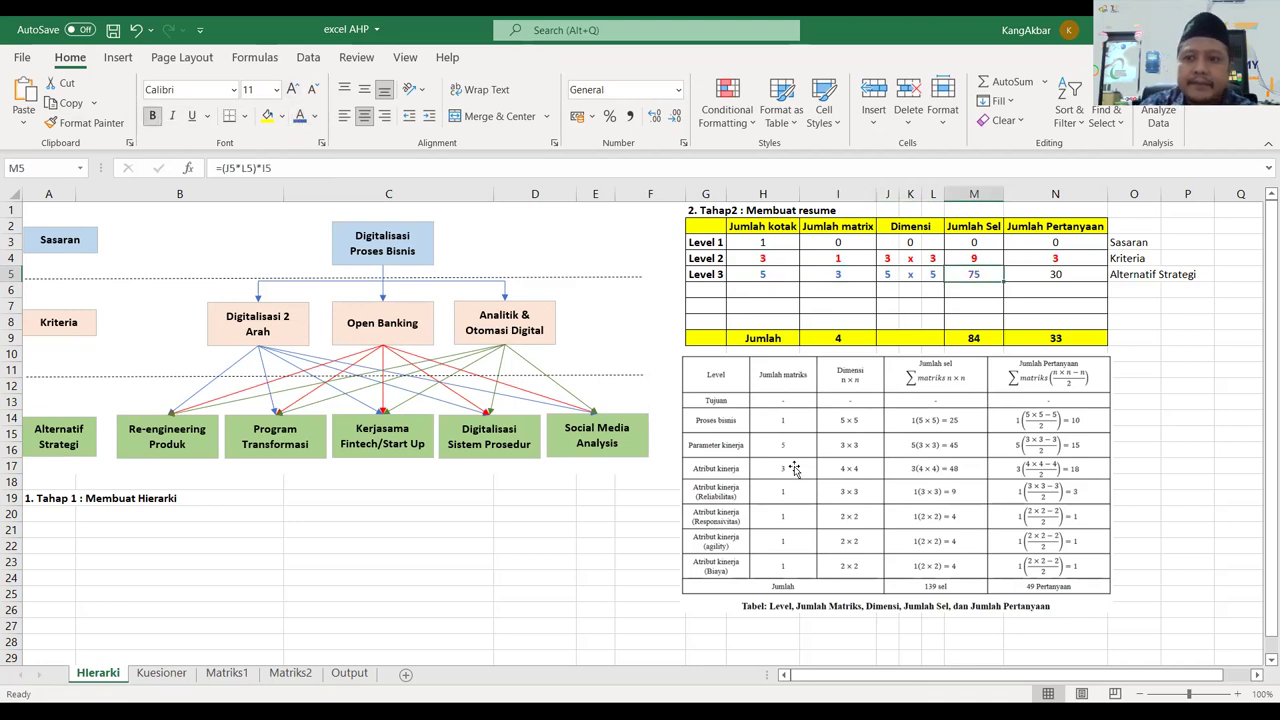
Inspect the Level 3 Jumlah Pertanyaan formula in N5 without changing it, and format the cell as bold blue.
double_click(1049, 279)
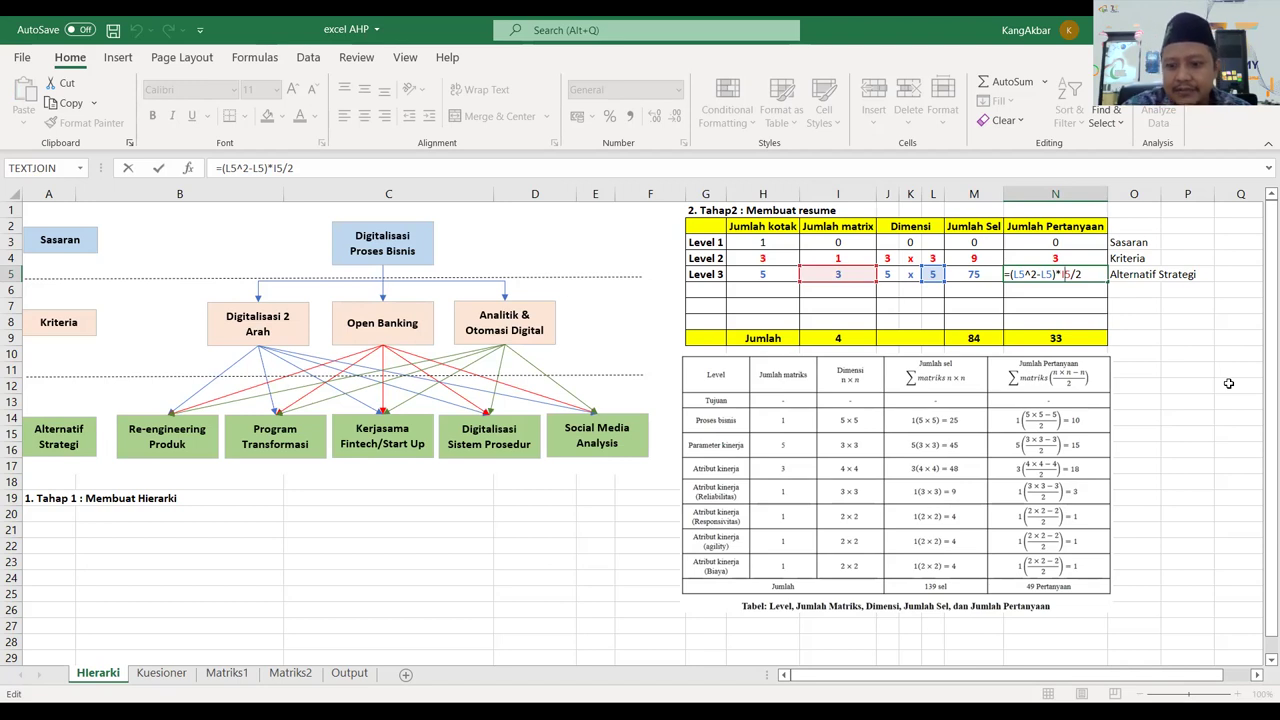
key("Return")
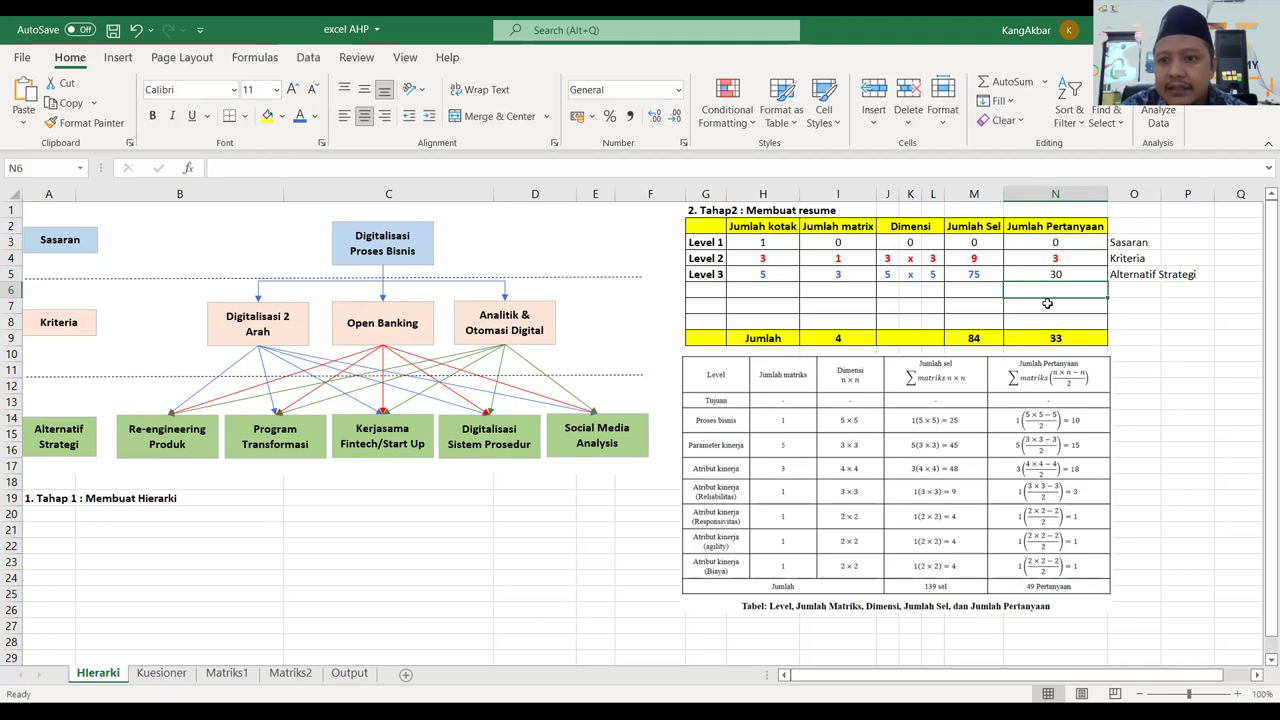
left_click(1092, 268)
left_click(152, 116)
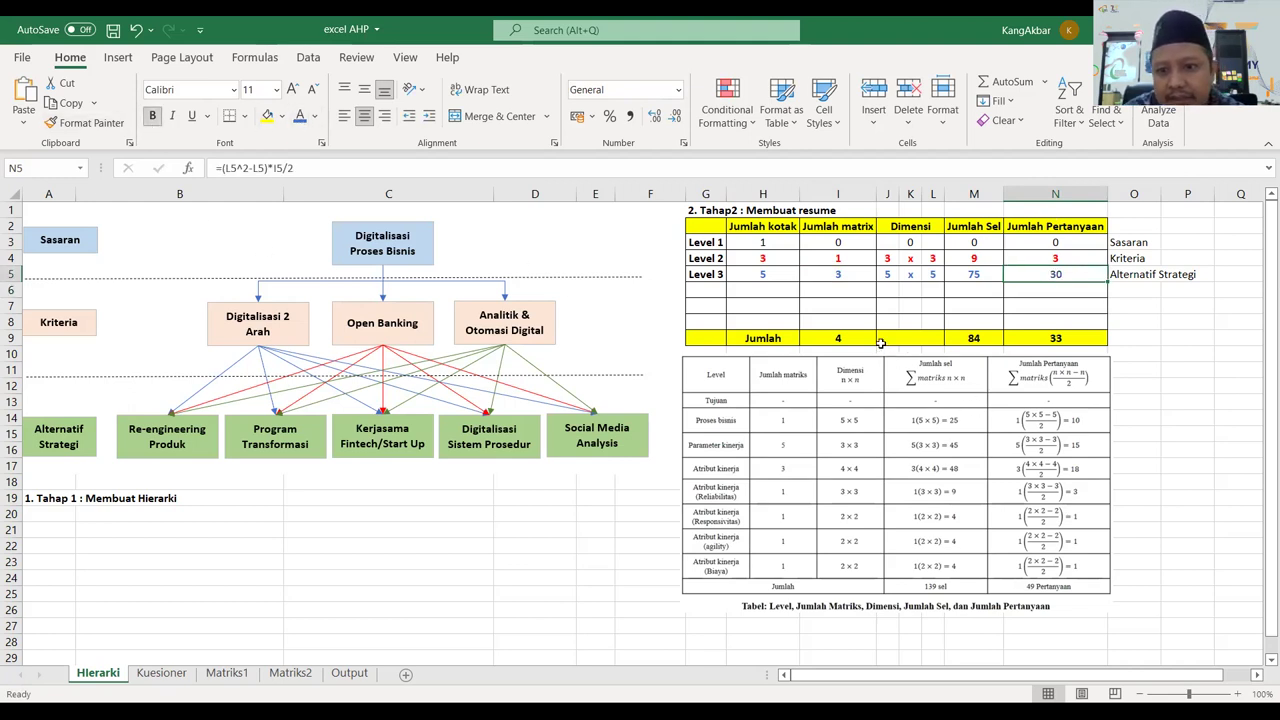
Colour the Jumlah row totals in I9:N9 blue and point out the Jumlah Sel and Jumlah Pertanyaan totals.
left_click_drag(850, 337, 1030, 338)
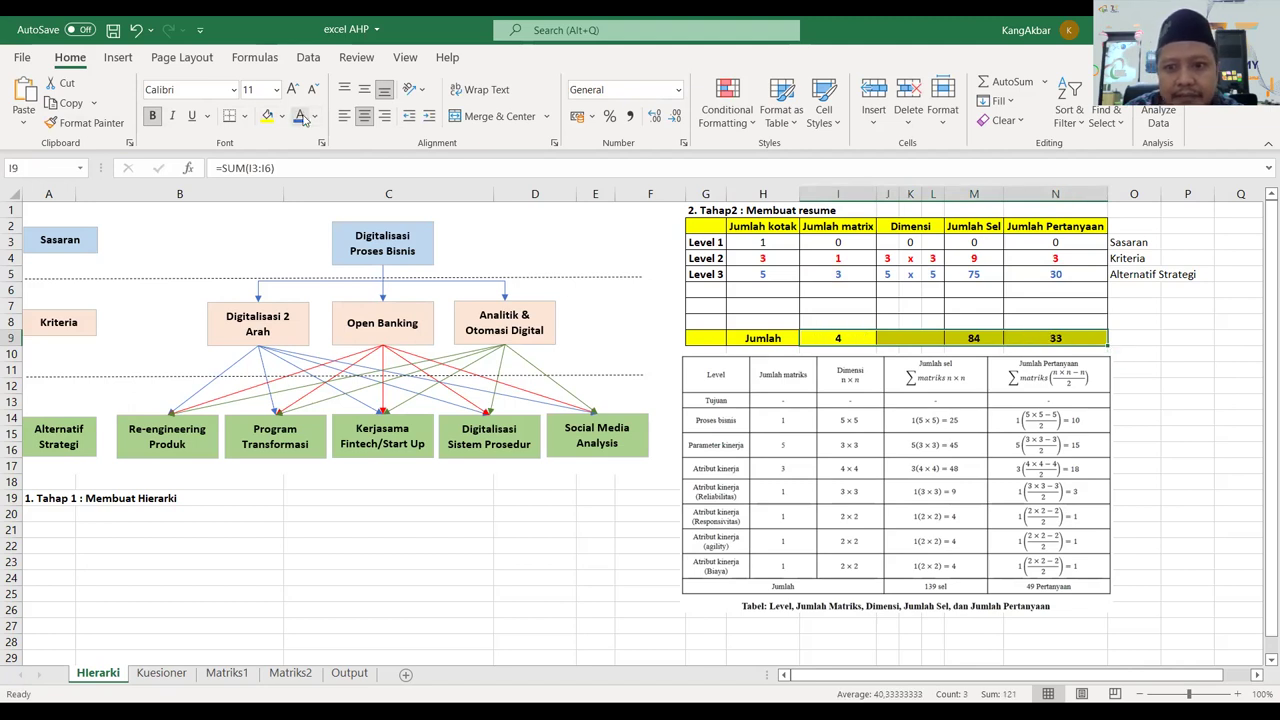
left_click(952, 341)
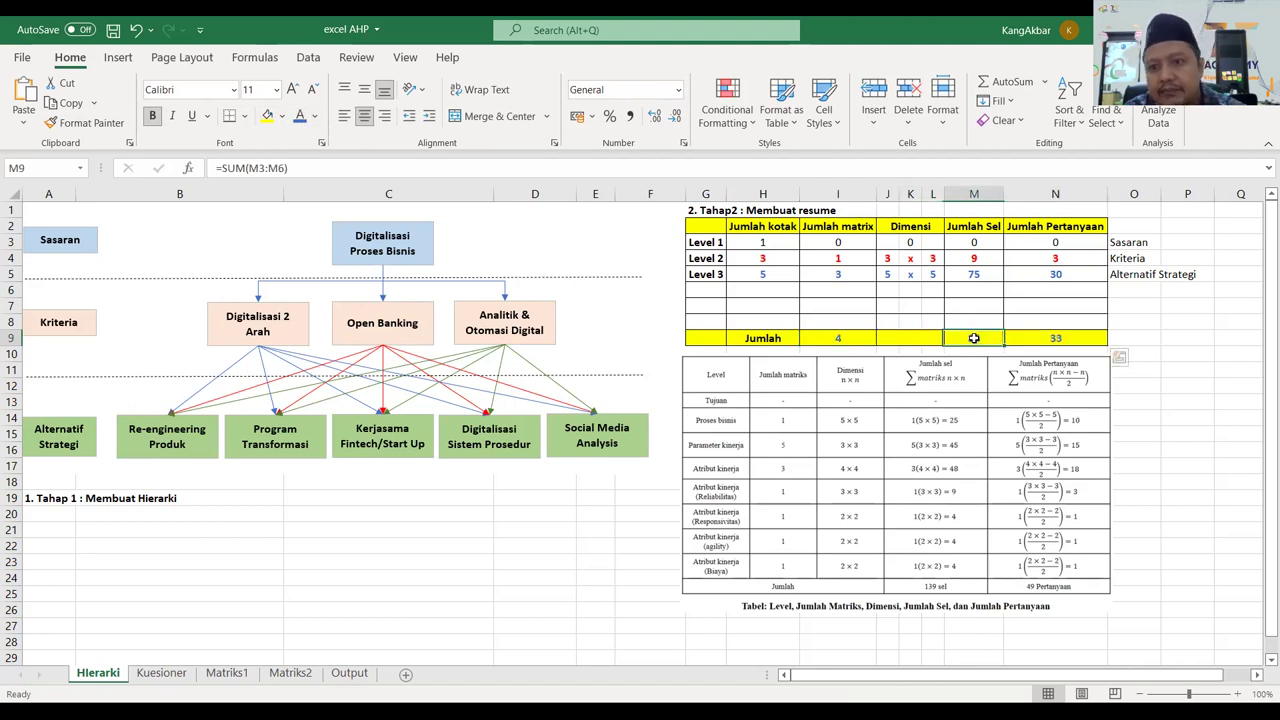
left_click(1072, 341)
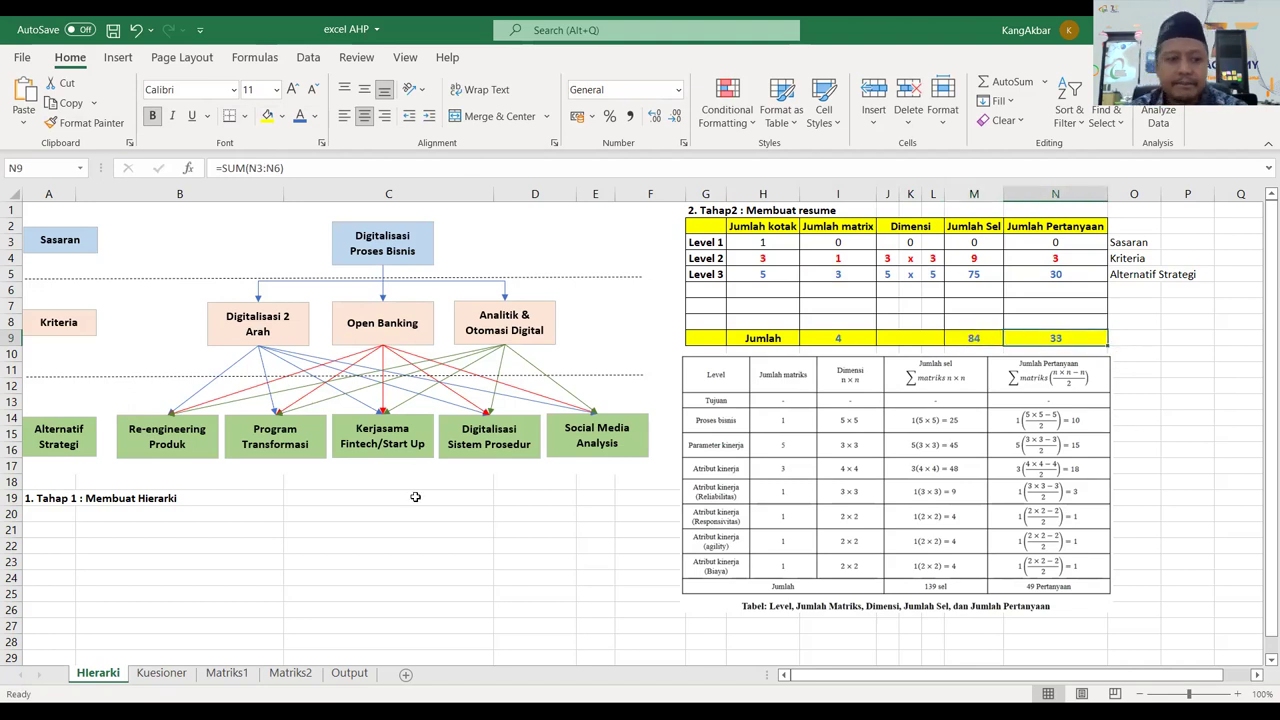
Enter the bold heading "3. Langkah 3 : Membuat Kuesioner" in cell F1 of the Kuesioner sheet.
left_click(160, 673)
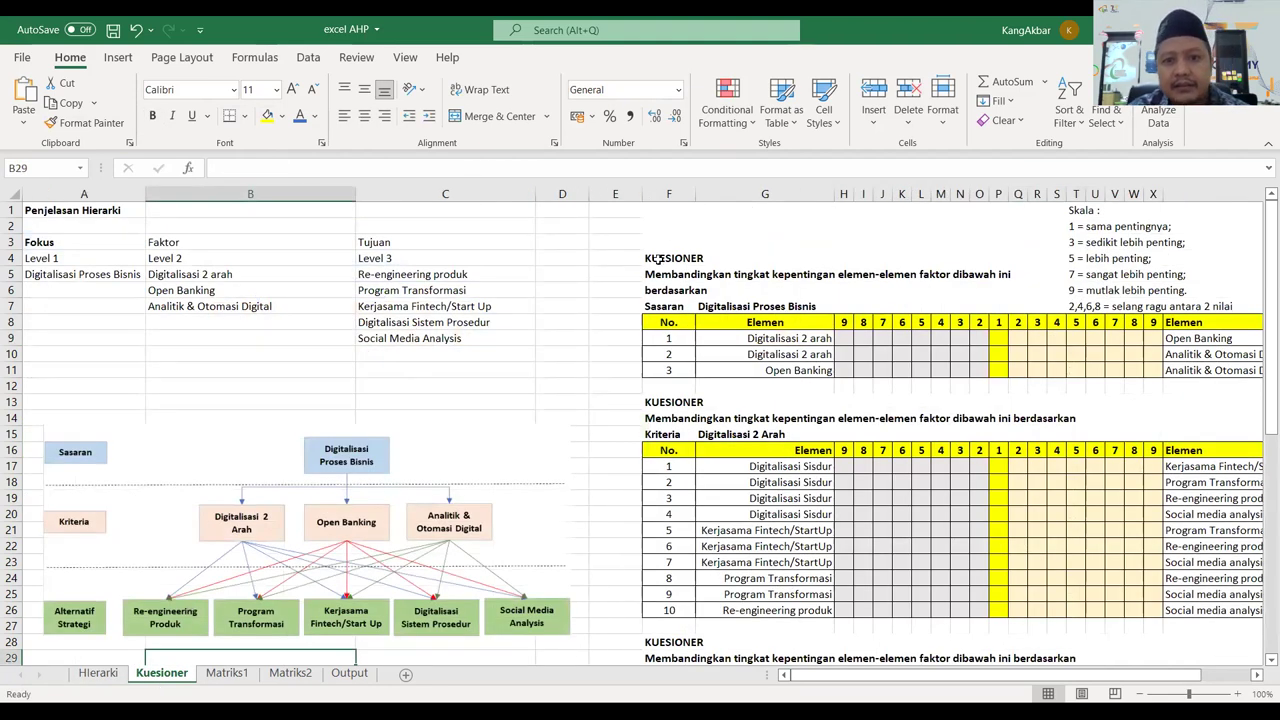
left_click(677, 212)
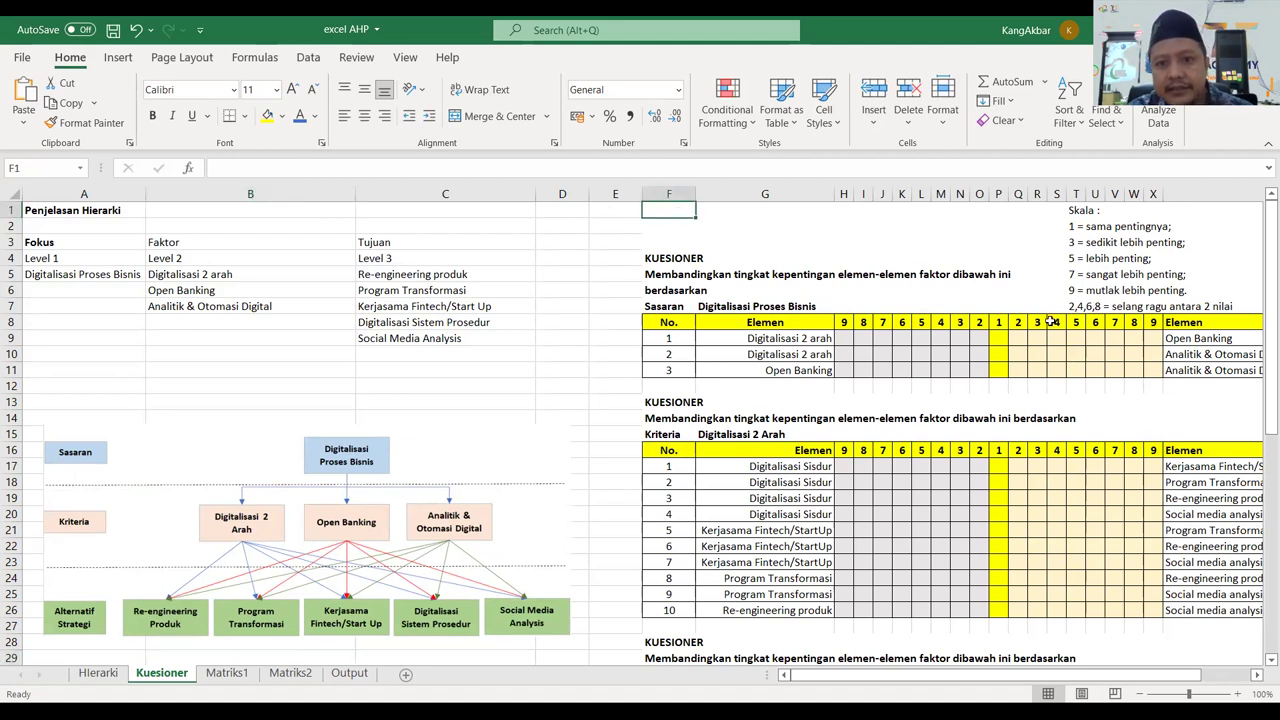
type("L")
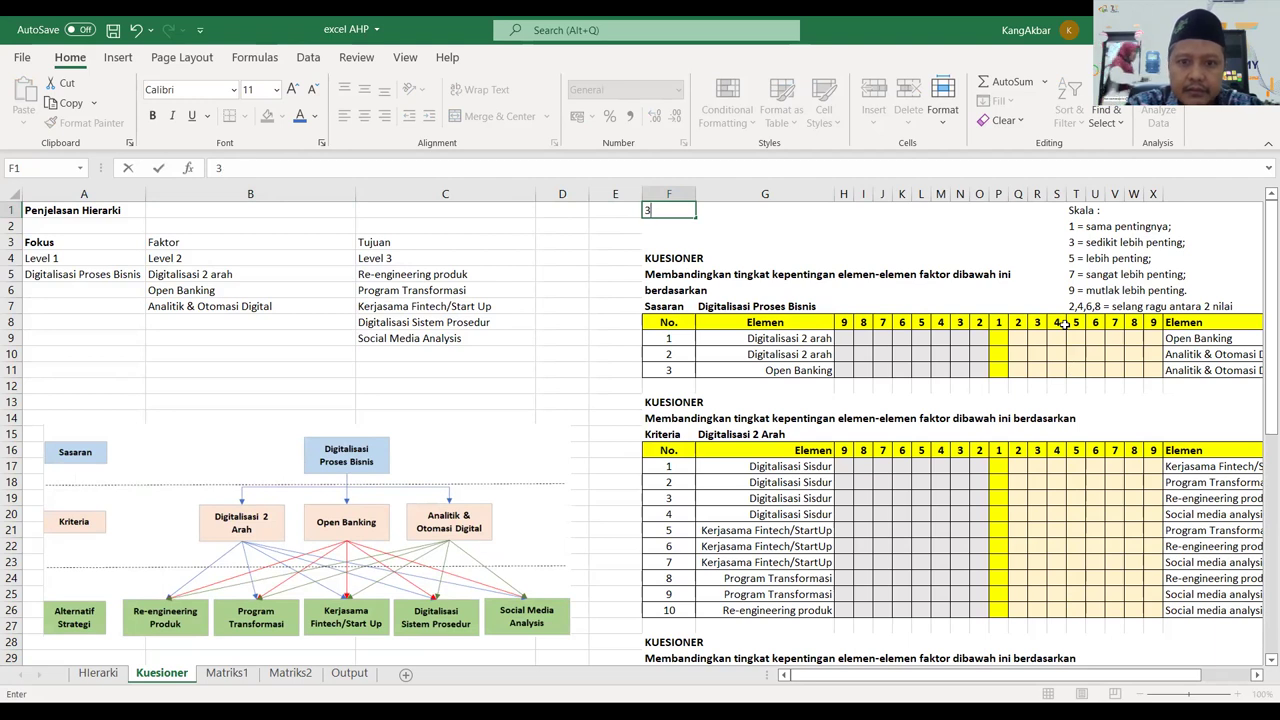
type("3. Lamg")
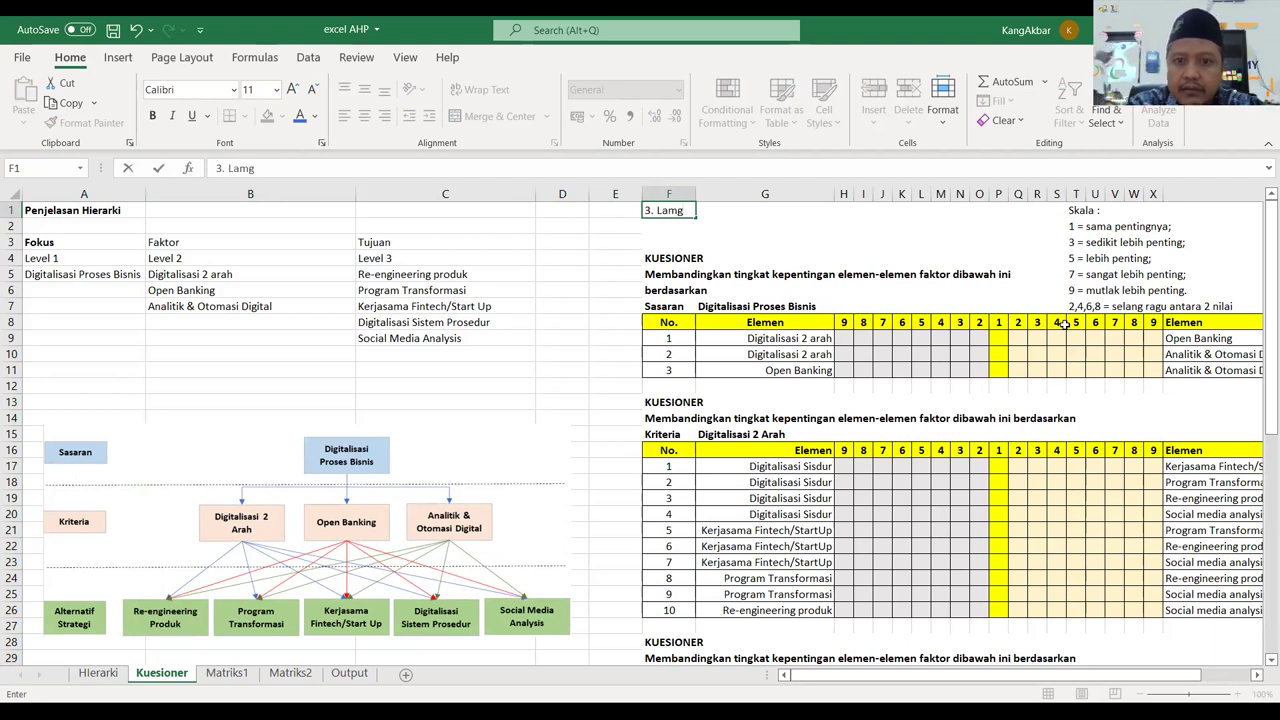
key("BackSpace")
key("BackSpace")
type("ngka")
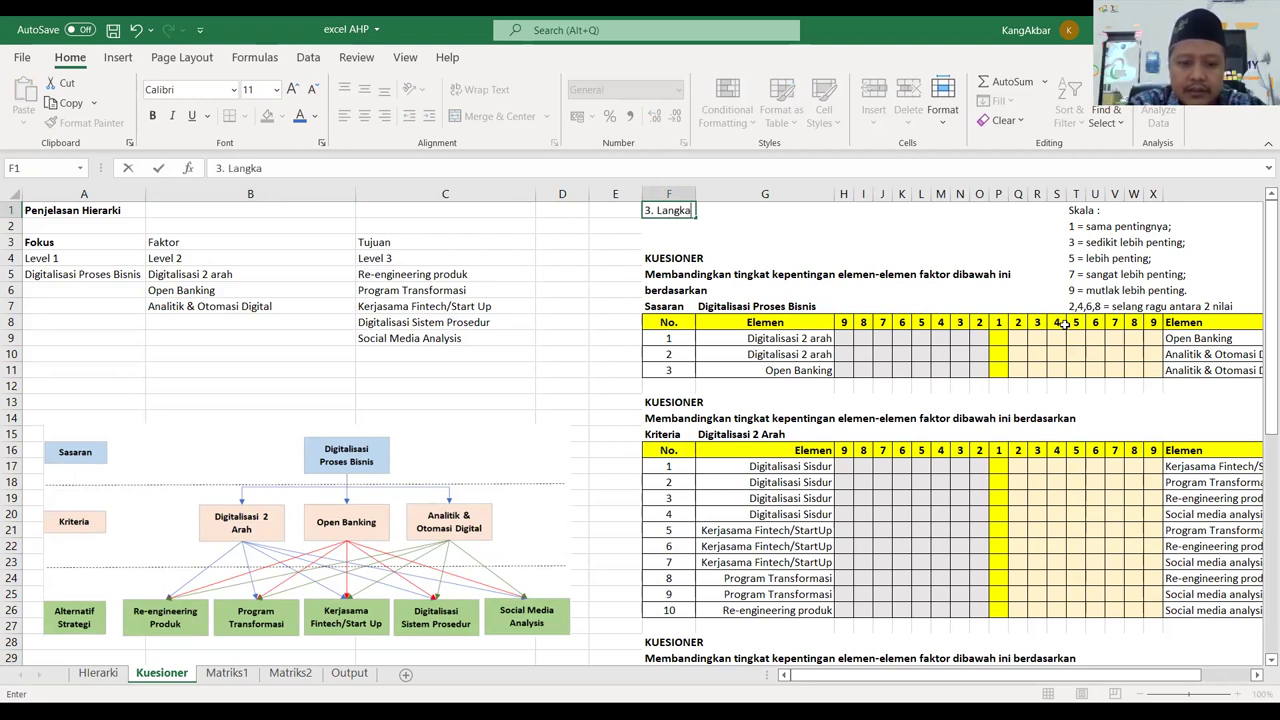
type("h 3 : Membuat Kuesionaer")
key("Return")
left_click(680, 214)
left_click(153, 116)
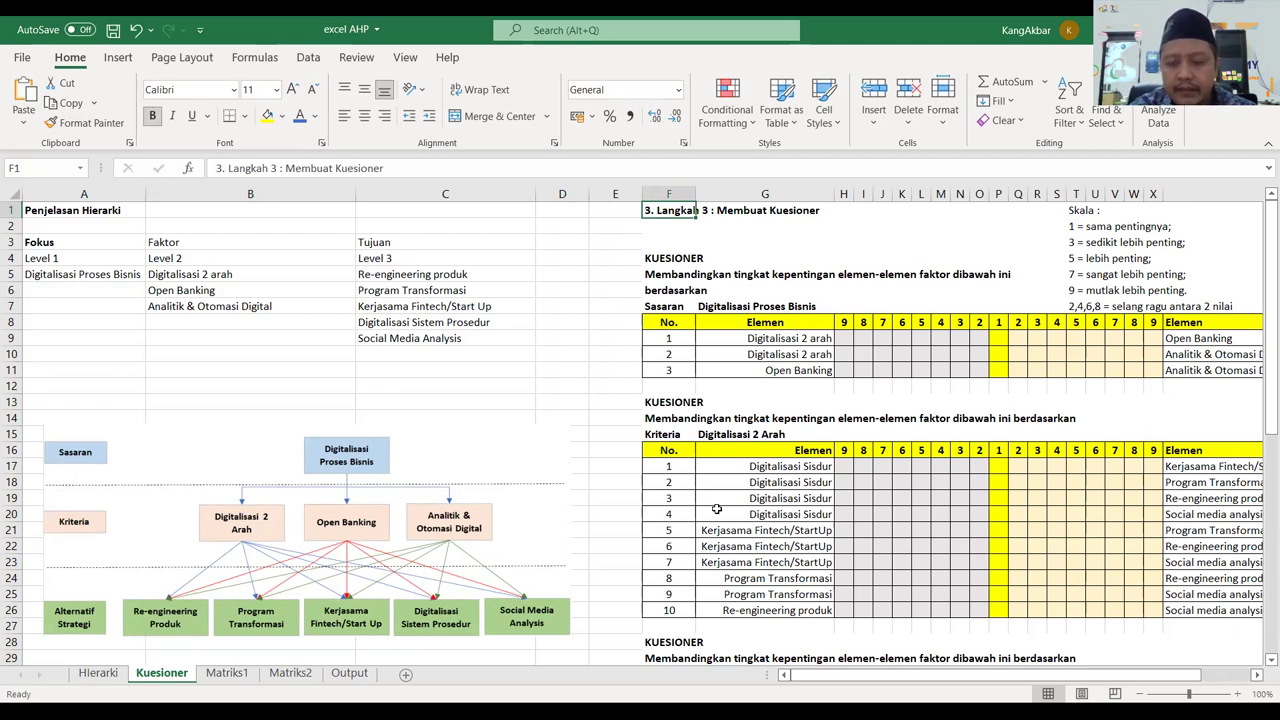
Compare the Jumlah Pertanyaan total on the HIerarki sheet with the questionnaires on the Kuesioner sheet.
scroll(620, 530, "down", 1)
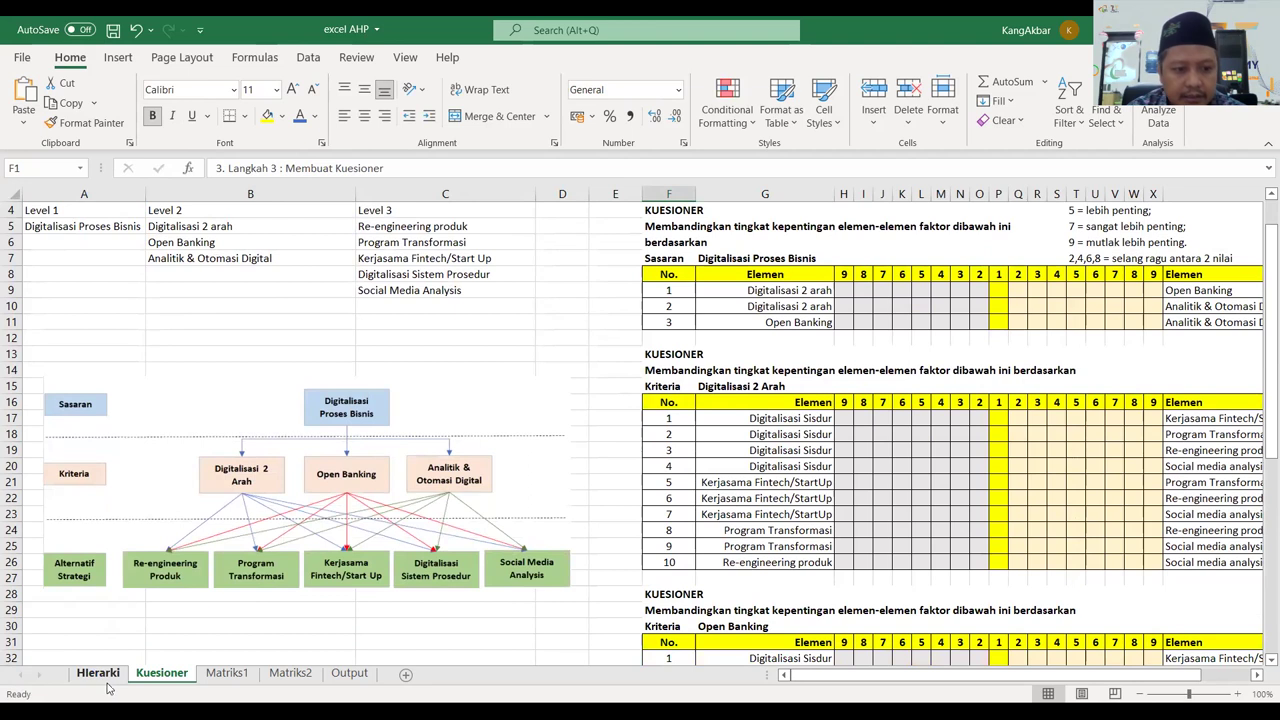
left_click(98, 673)
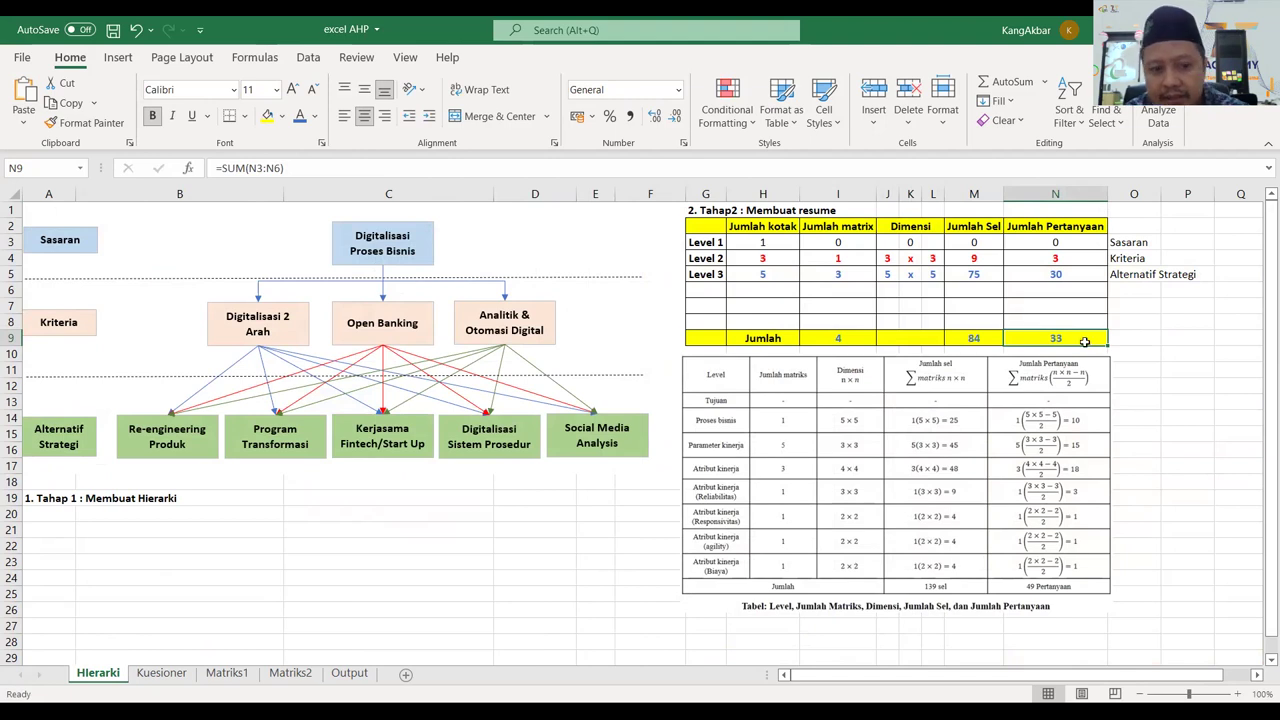
left_click(163, 673)
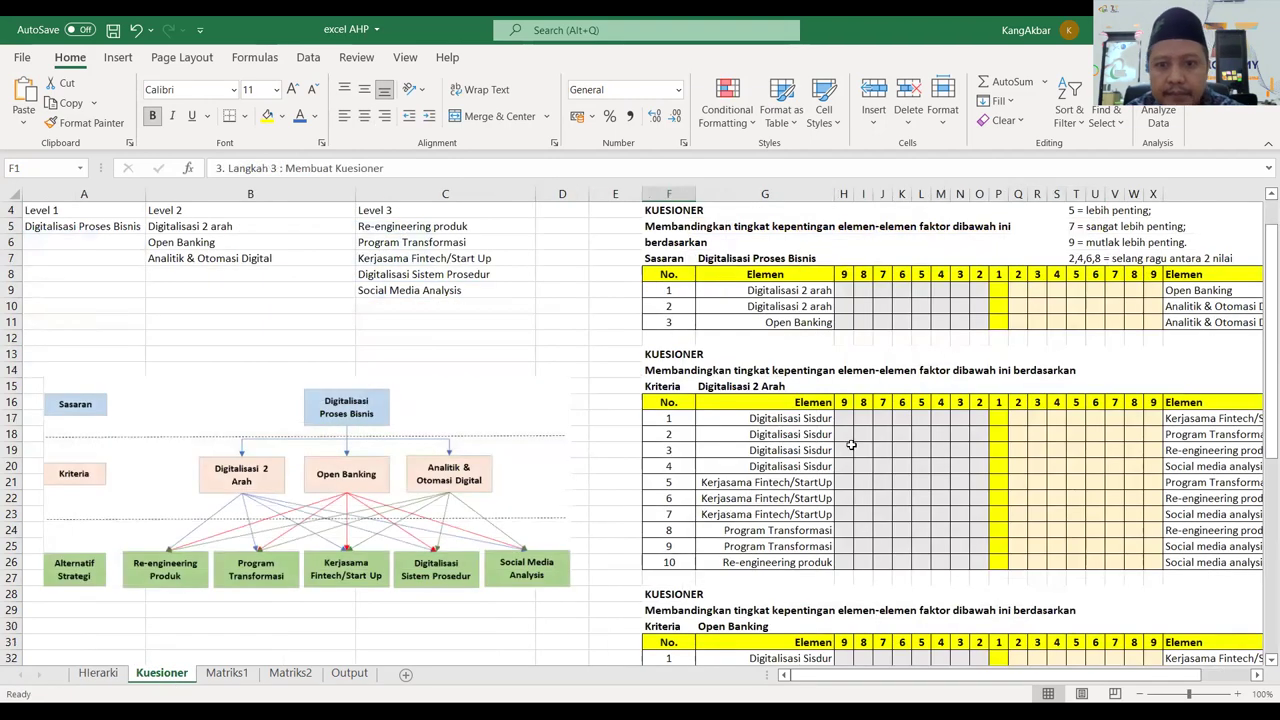
scroll(680, 266, "up", 1)
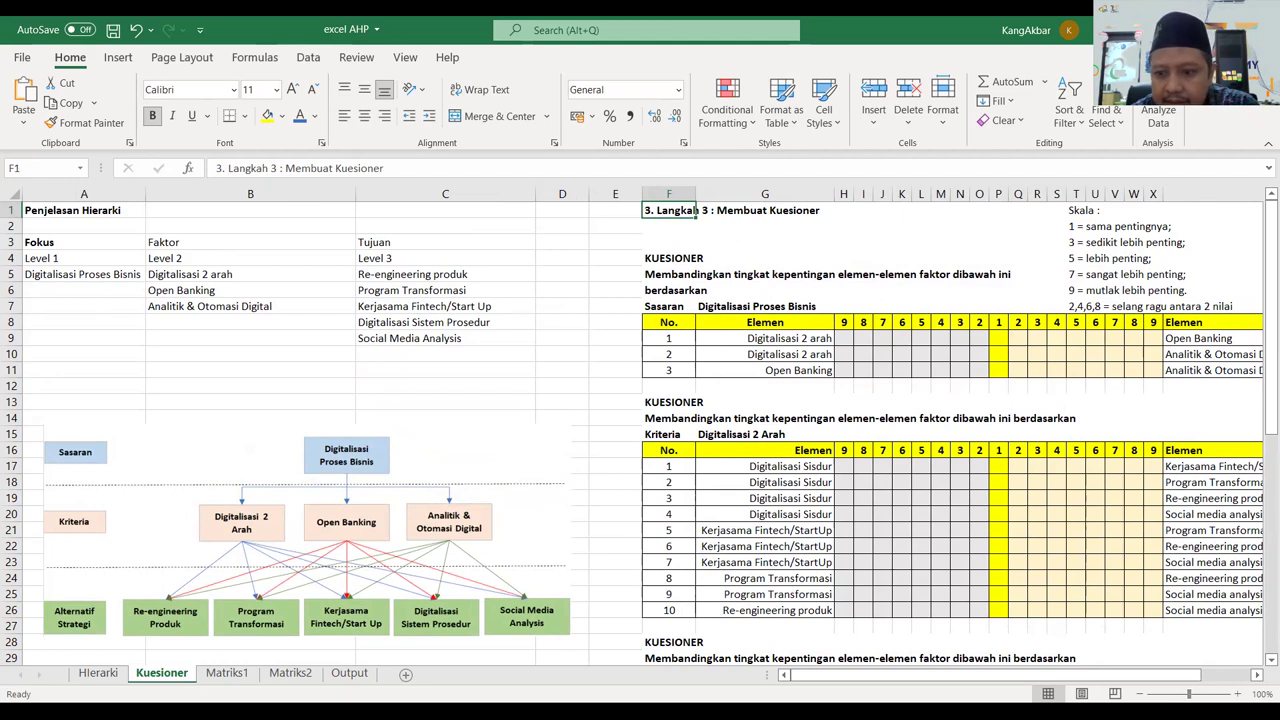
Examine the element pairs compared in rows 2 and 3 of the Digitalisasi Proses Bisnis questionnaire.
scroll(1198, 682, "right", 5)
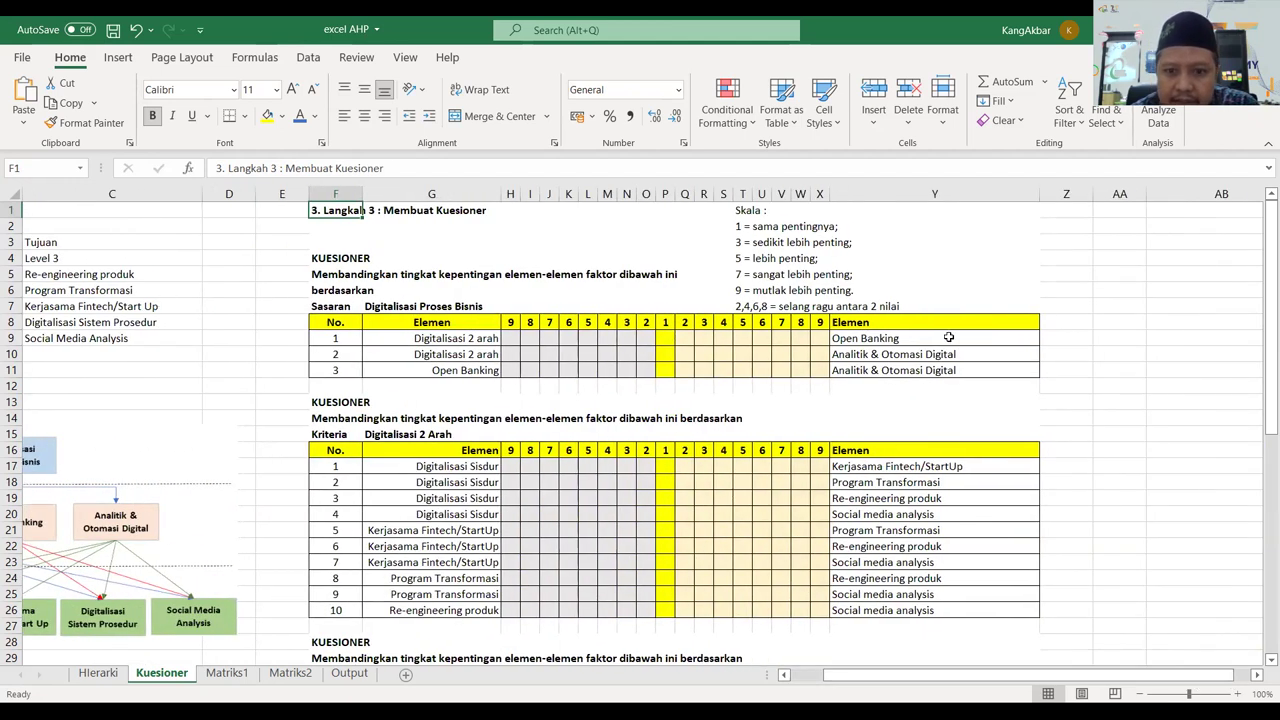
left_click(427, 354)
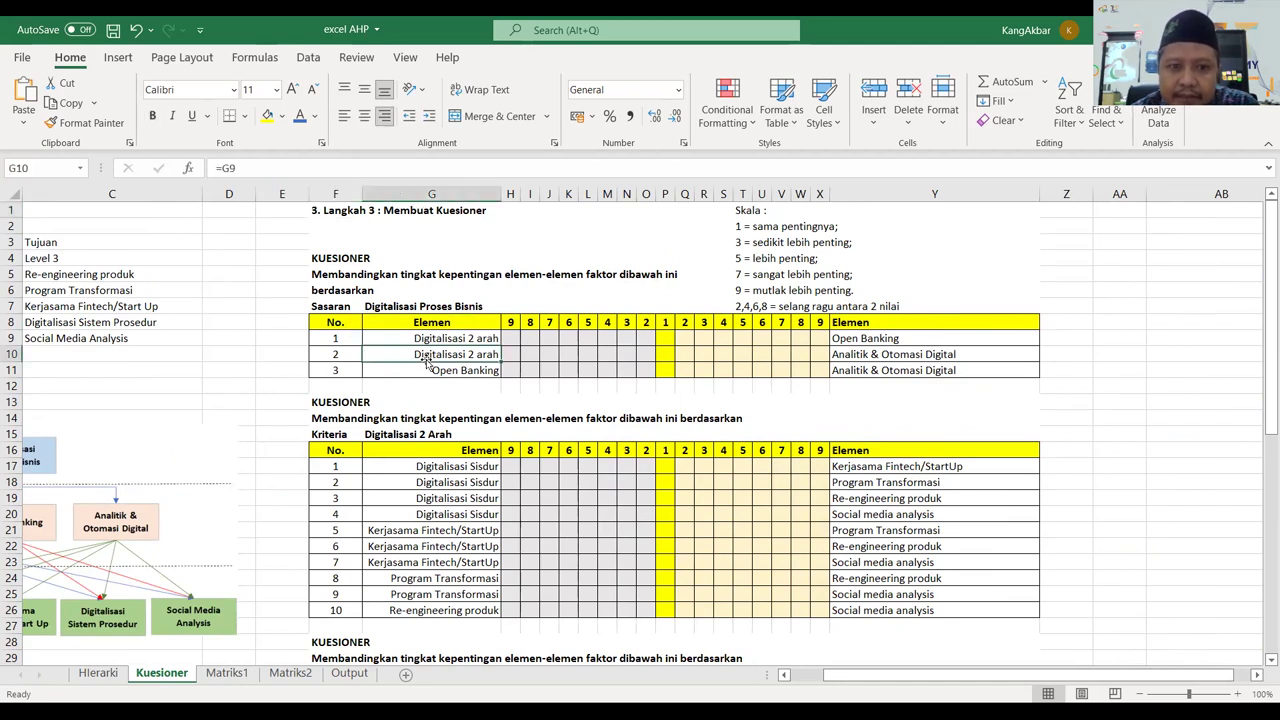
left_click(891, 355)
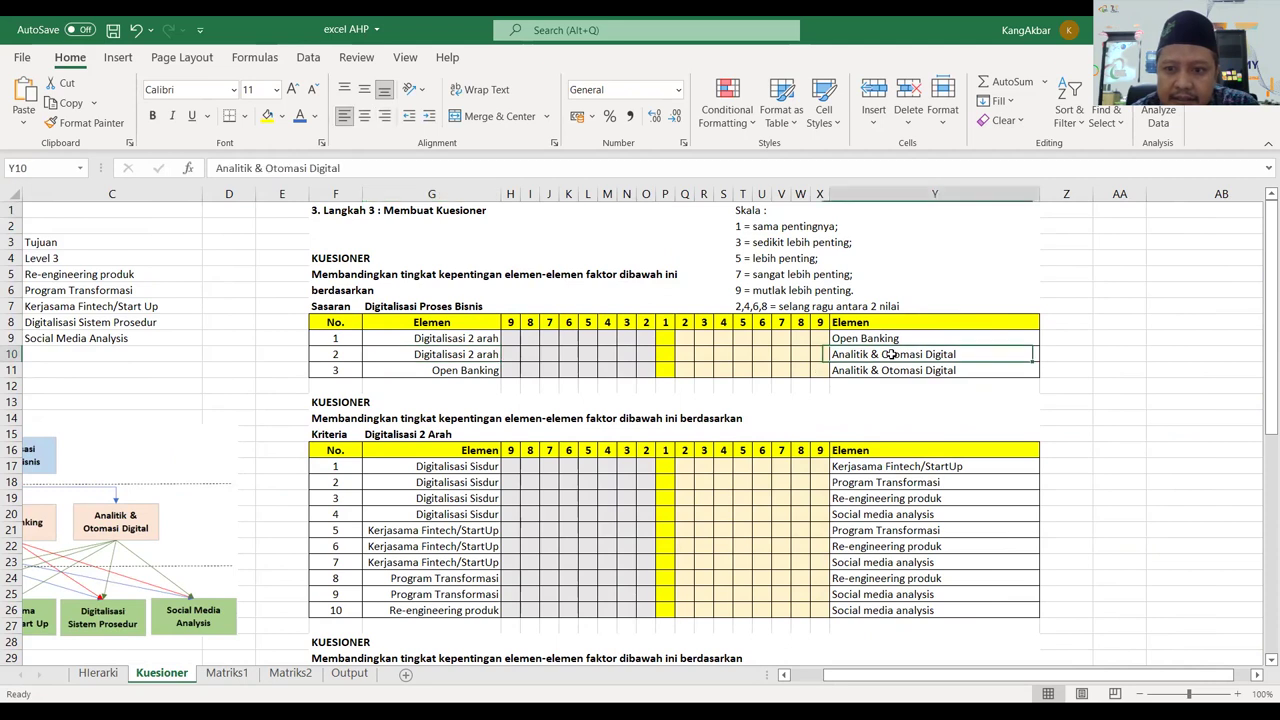
left_click(488, 371)
left_click(858, 370)
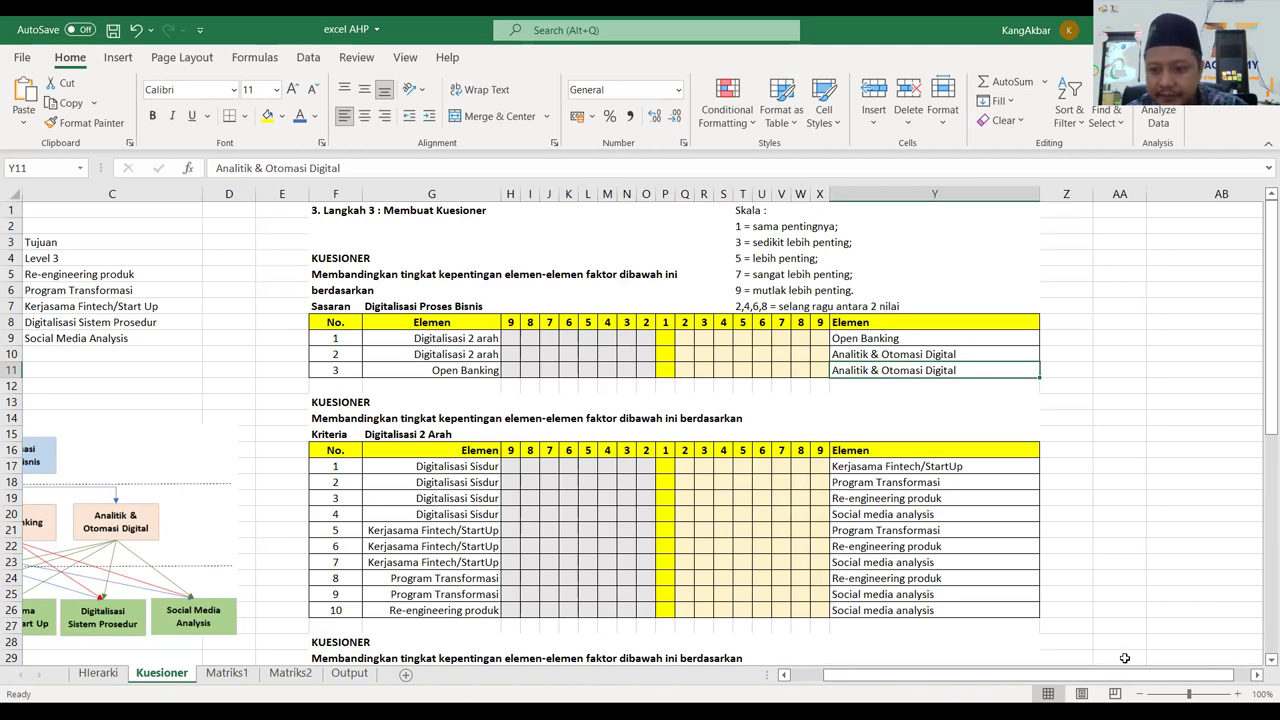
left_click_drag(1124, 675, 1129, 675)
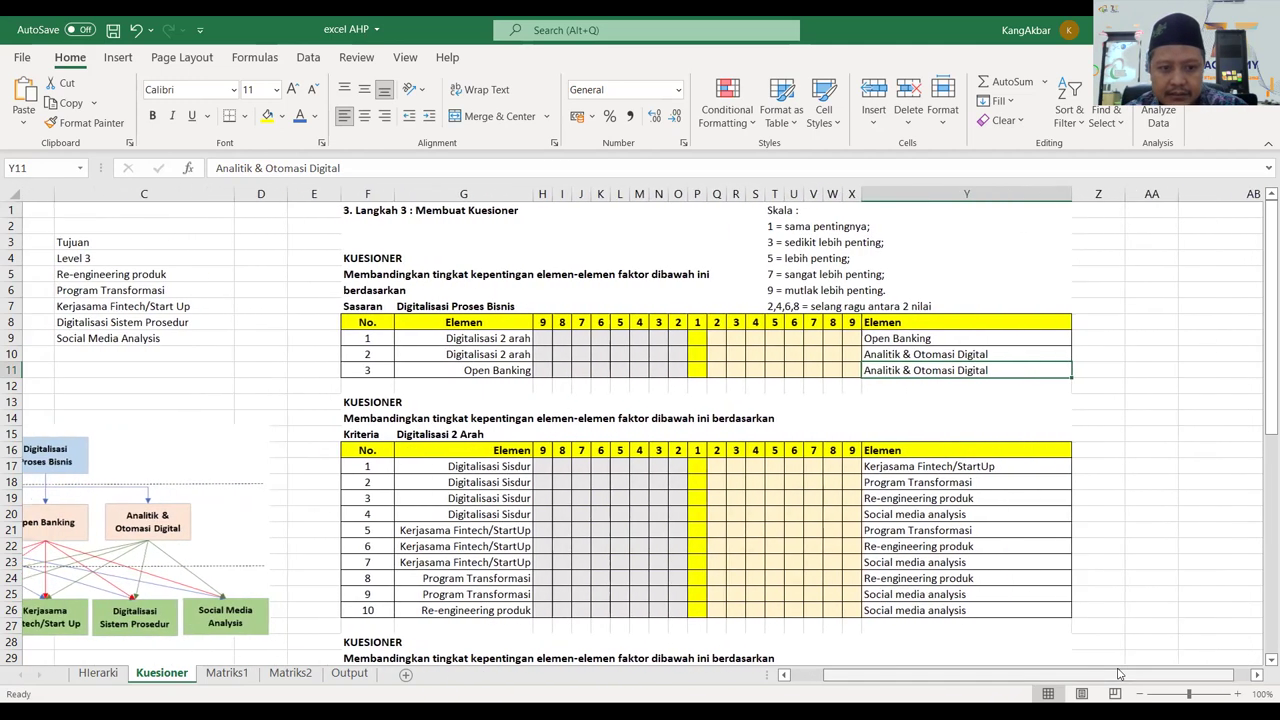
Examine the Digitalisasi 2 Arah questionnaire's element pairs beside the hierarchy diagram, continuing to the Open Banking questionnaire.
scroll(511, 481, "down", 2)
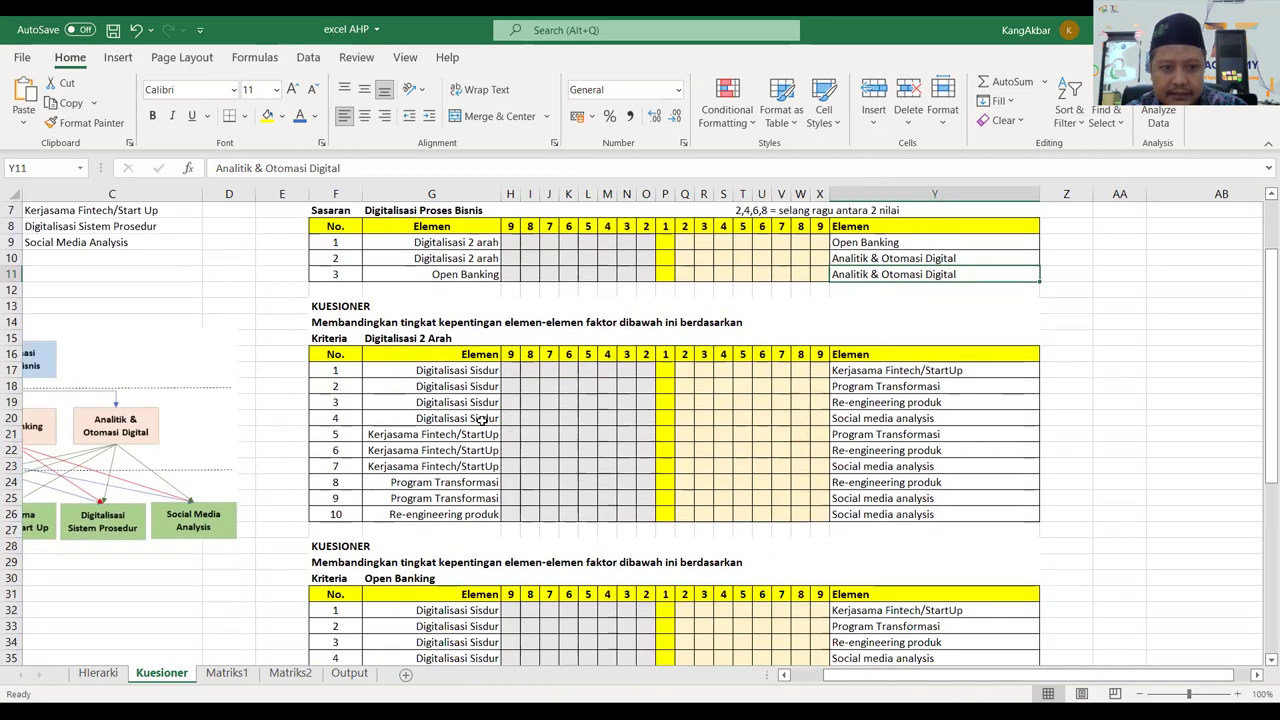
scroll(1065, 677, "left", 2)
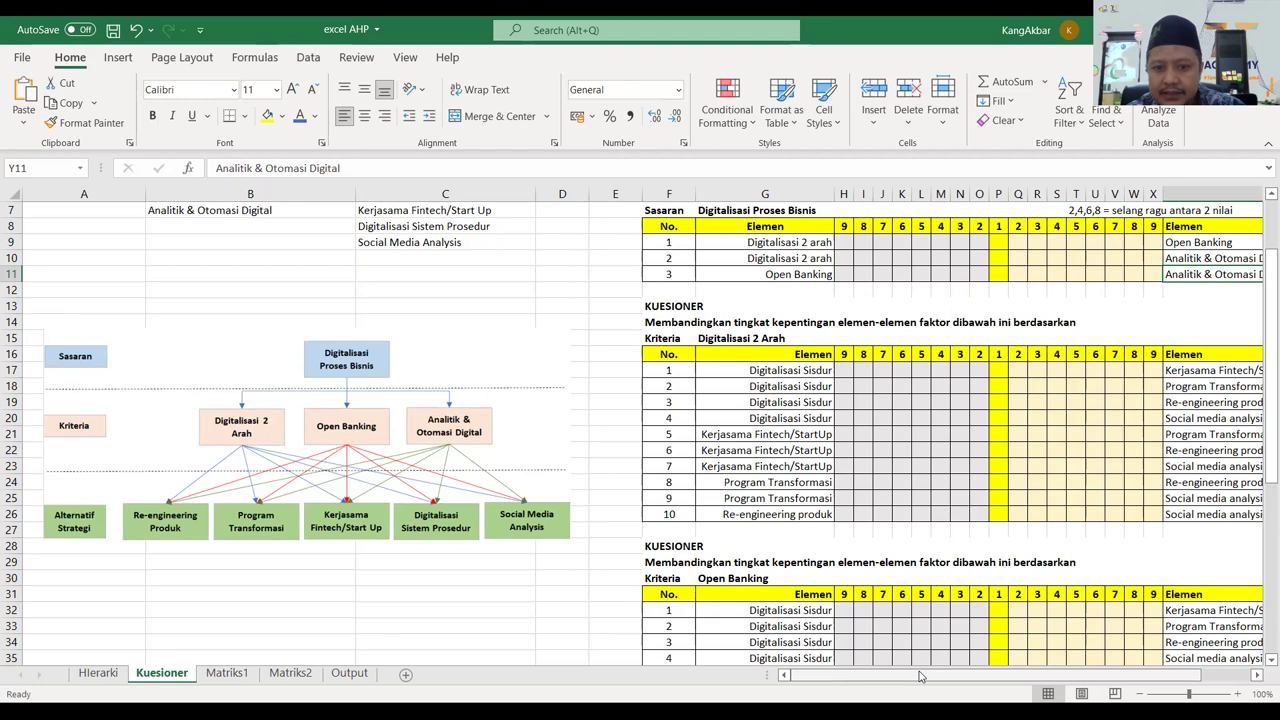
scroll(920, 677, "right", 3)
scroll(920, 677, "left", 2)
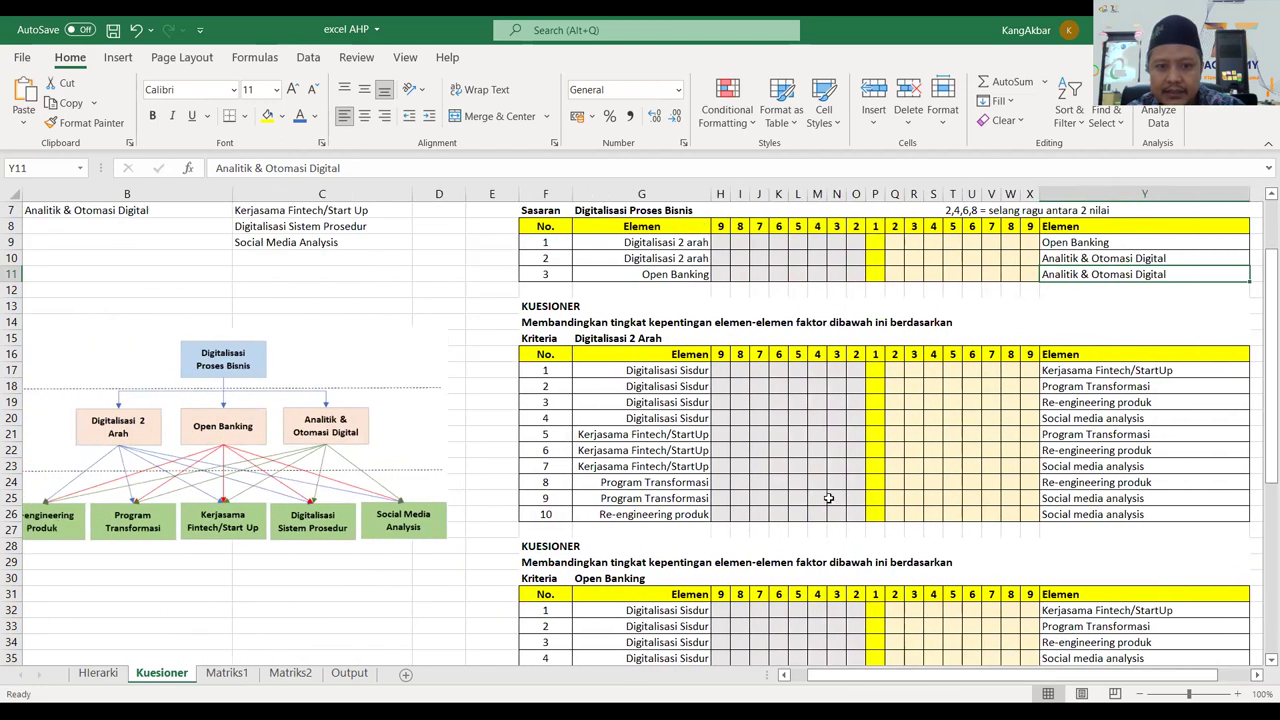
left_click(670, 369)
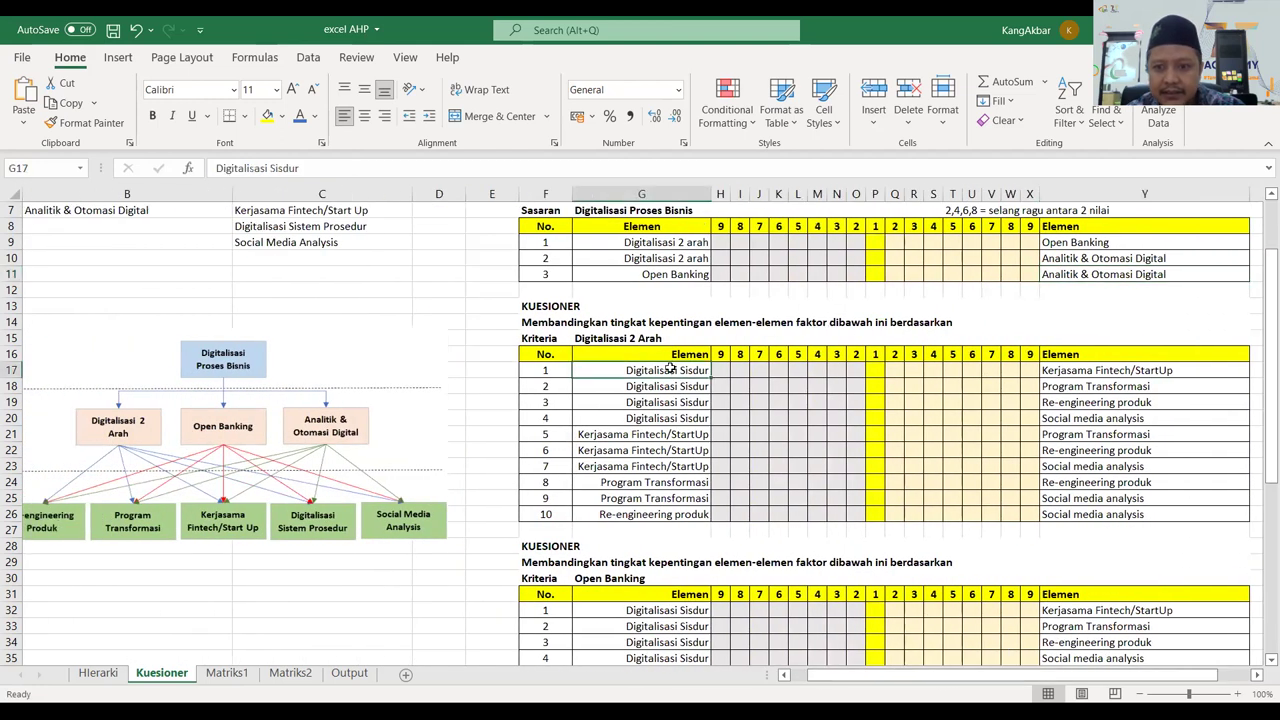
left_click(1182, 369)
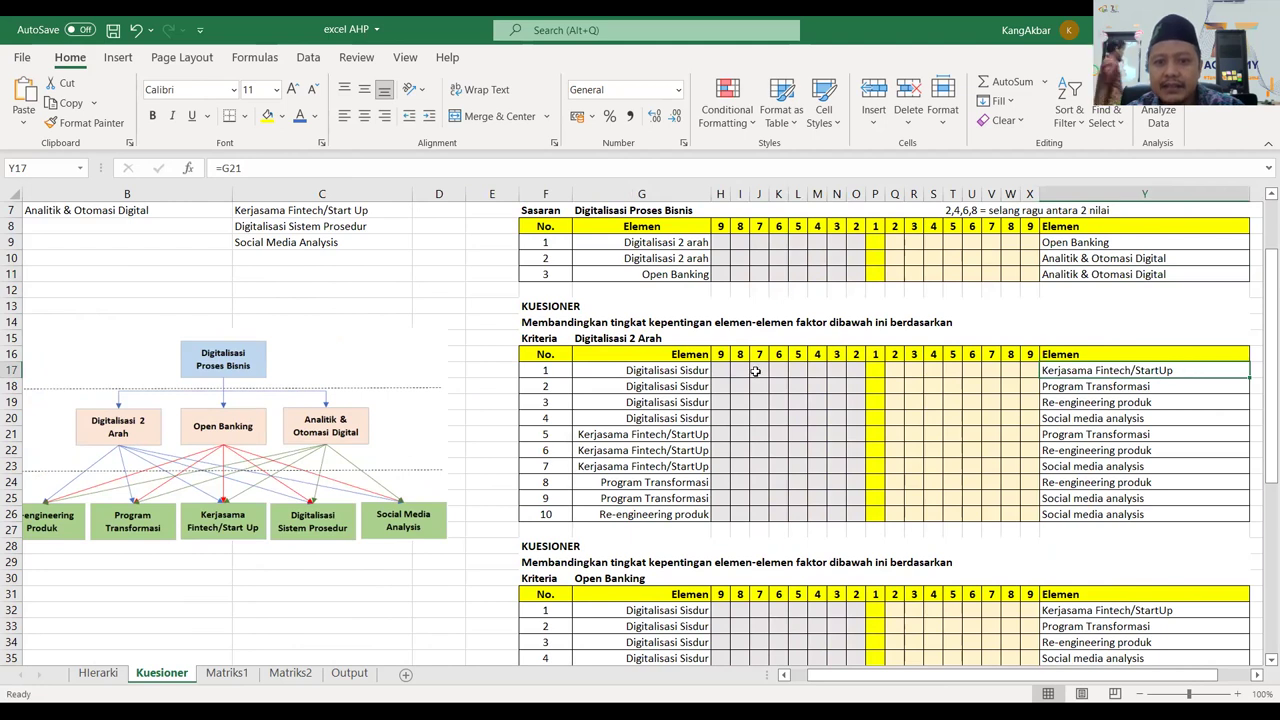
left_click(662, 389)
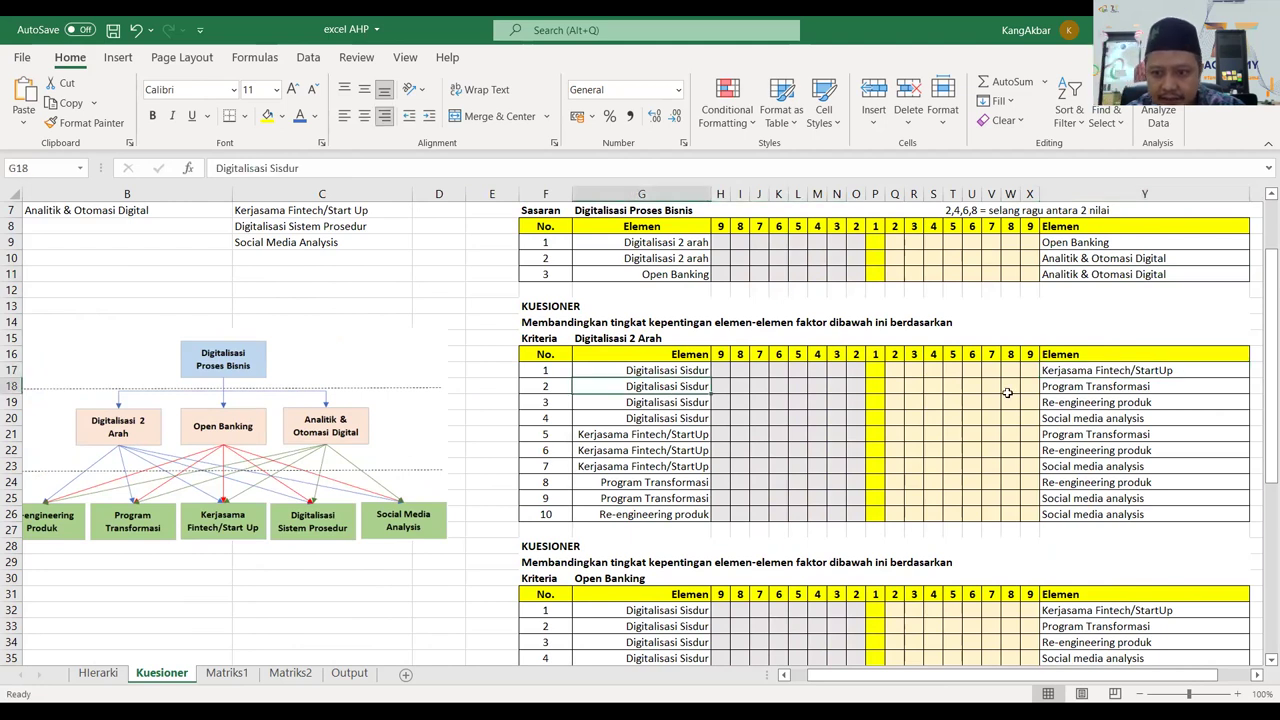
left_click(1063, 390)
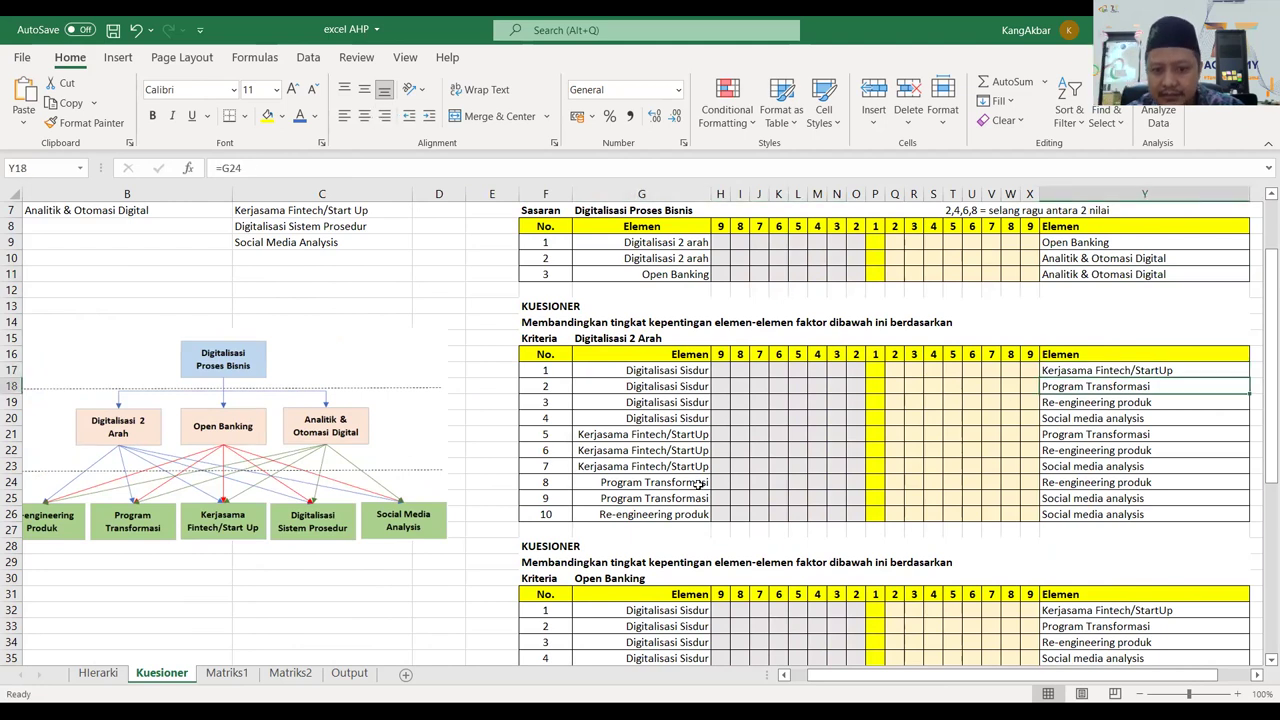
scroll(660, 468, "down", 2)
scroll(630, 455, "up", 2)
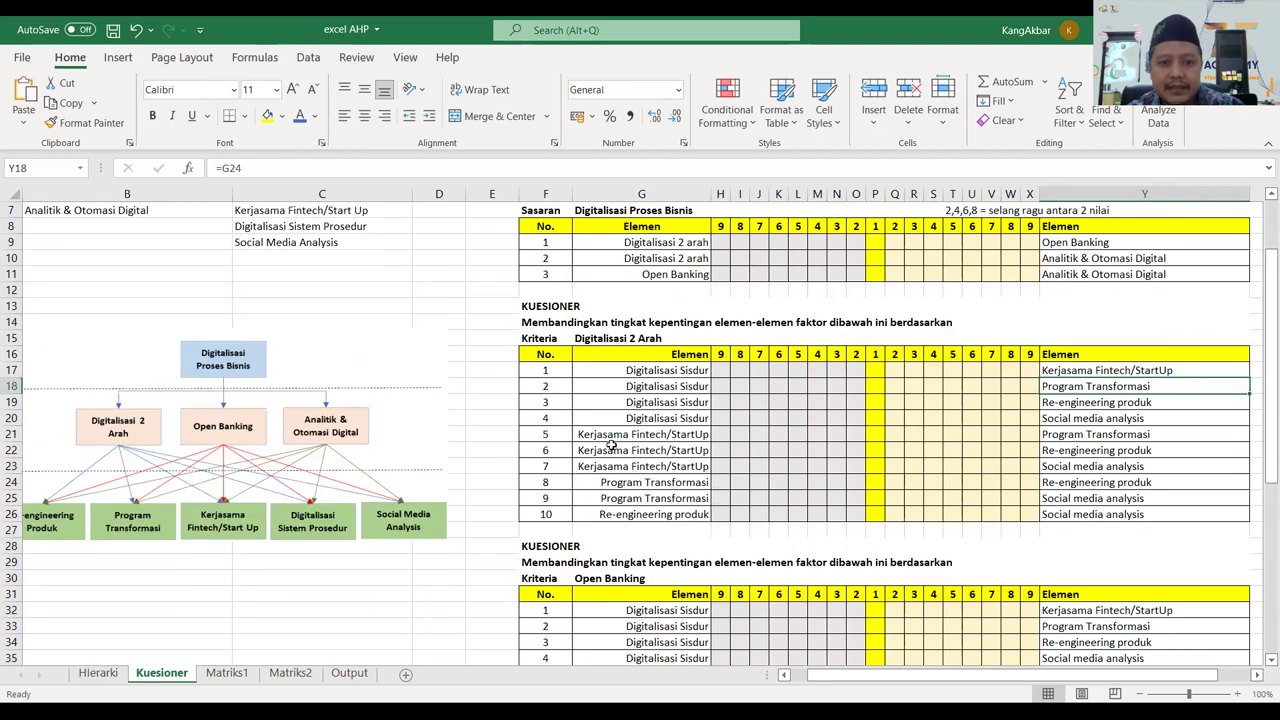
scroll(573, 393, "down", 4)
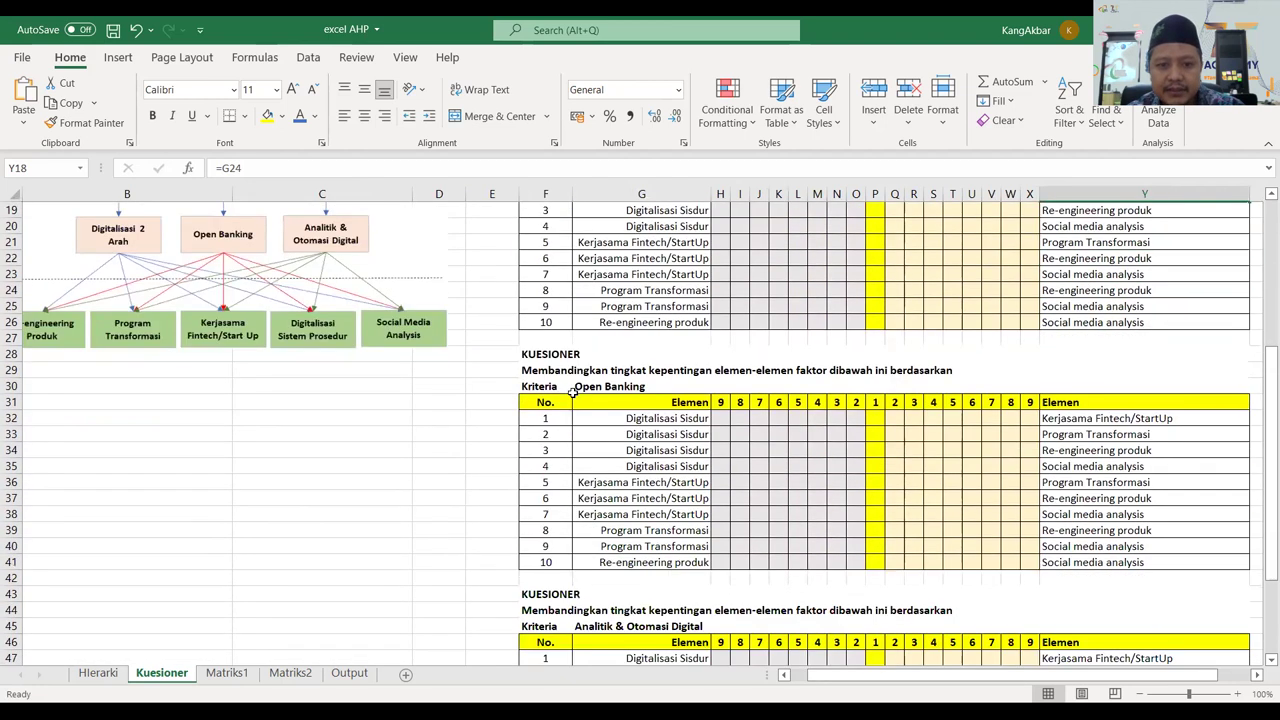
Colour the criteria names Digitalisasi 2 Arah, Open Banking and Analitik & Otomasi Digital above their questionnaires with a blue font.
scroll(573, 393, "up", 2)
left_click(627, 242)
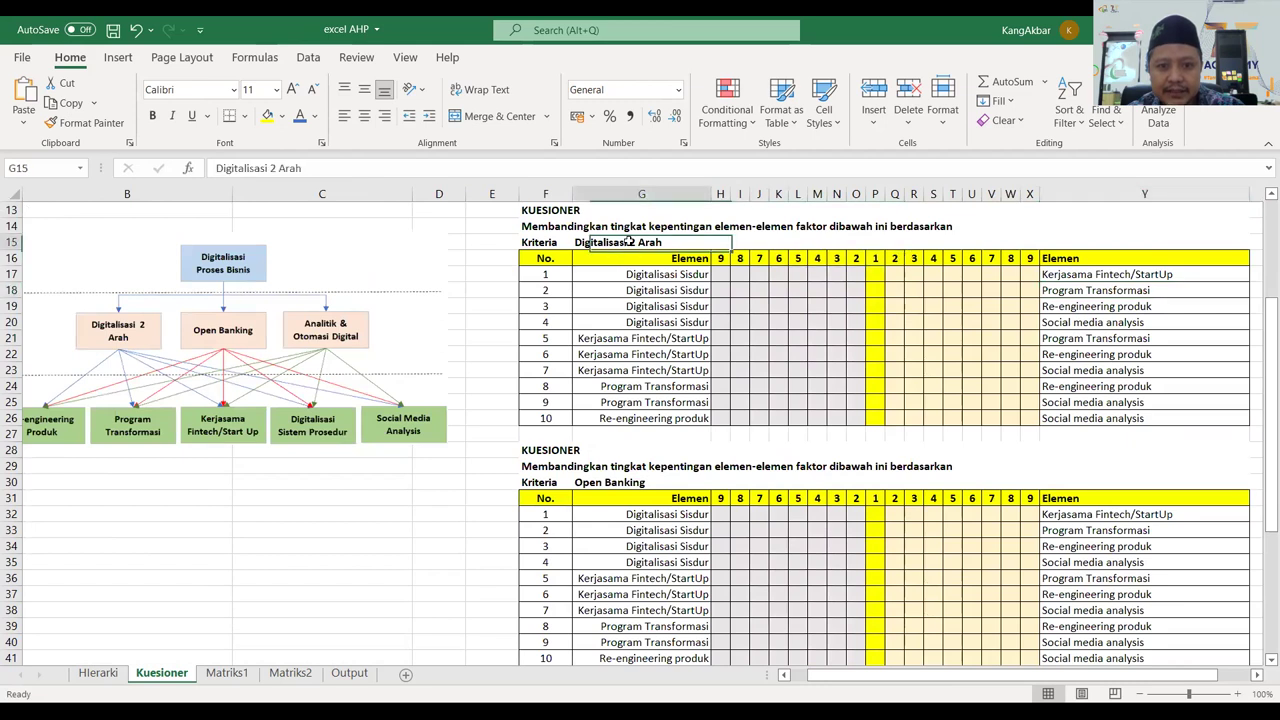
left_click(299, 115)
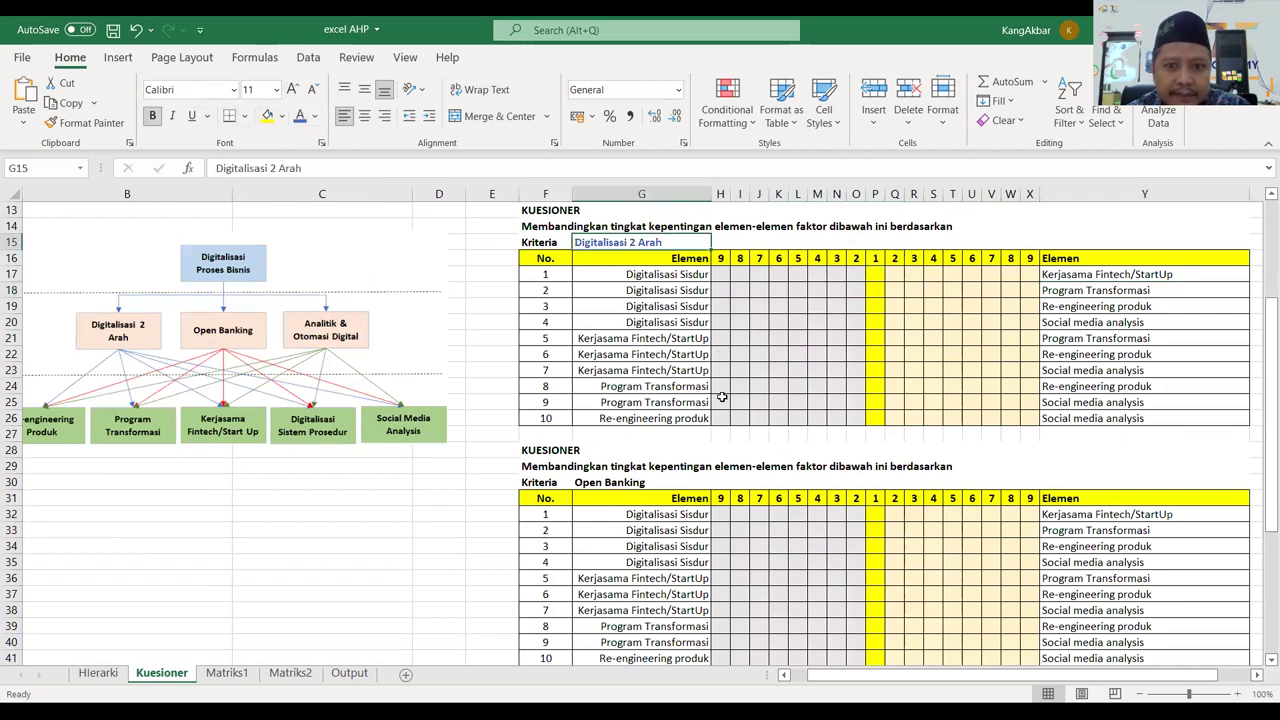
left_click(648, 482)
left_click(299, 115)
scroll(792, 418, "down", 3)
left_click(672, 580)
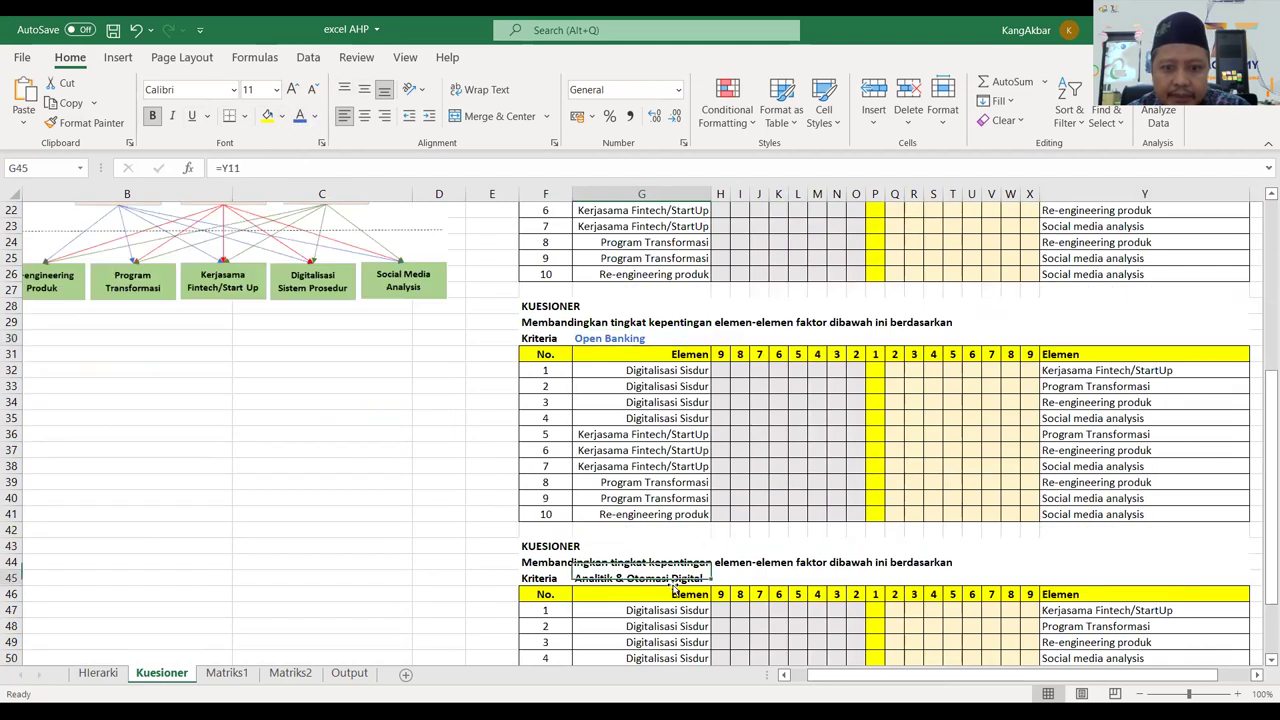
left_click(299, 115)
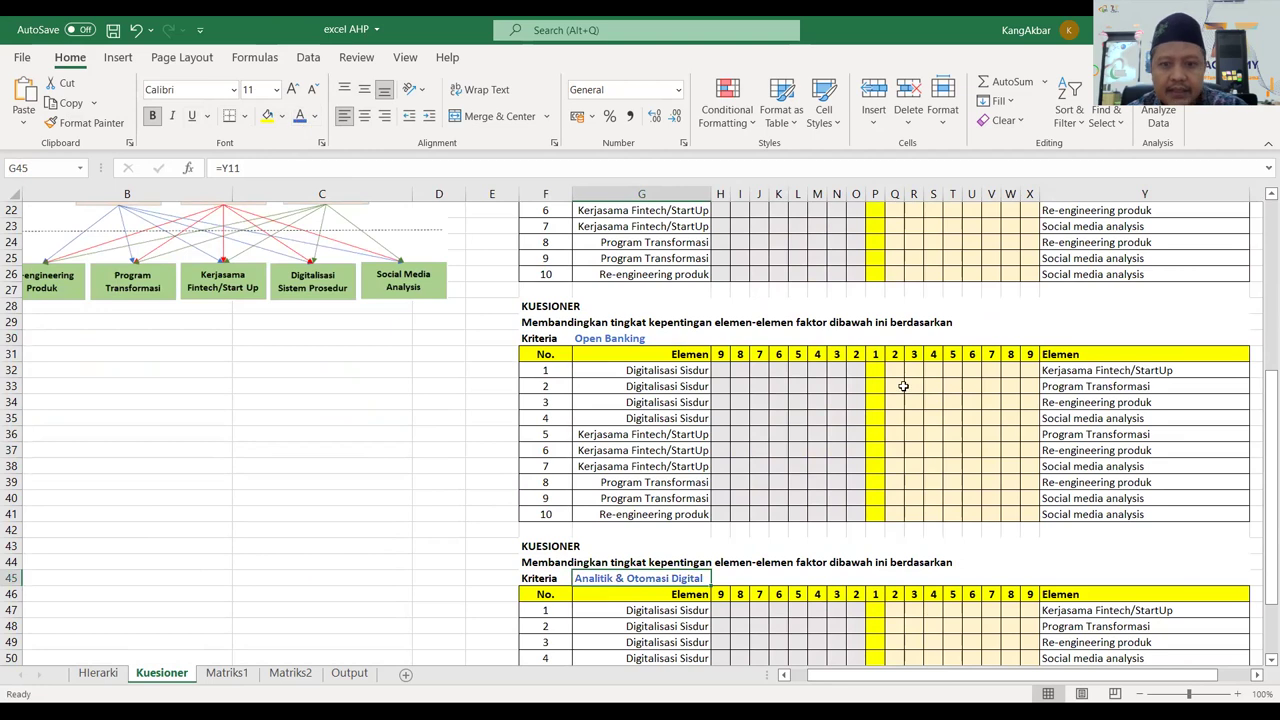
scroll(903, 386, "down", 4)
scroll(903, 386, "up", 11)
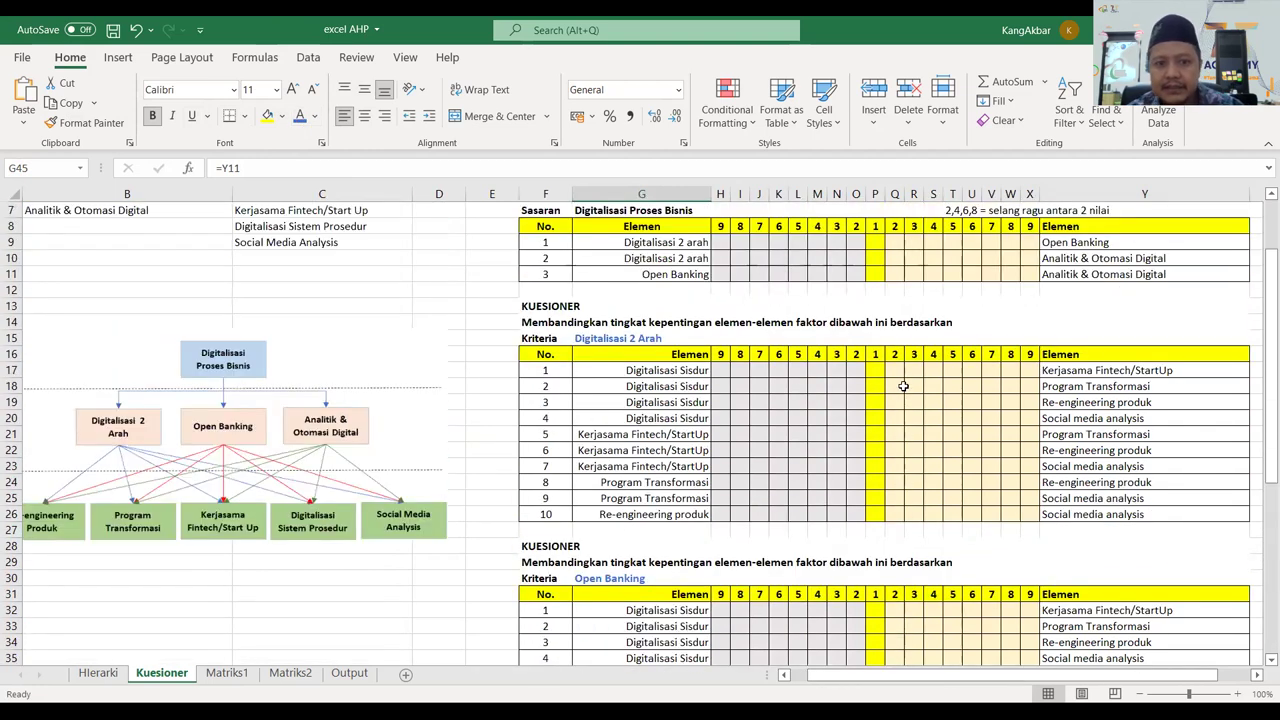
scroll(903, 386, "down", 4)
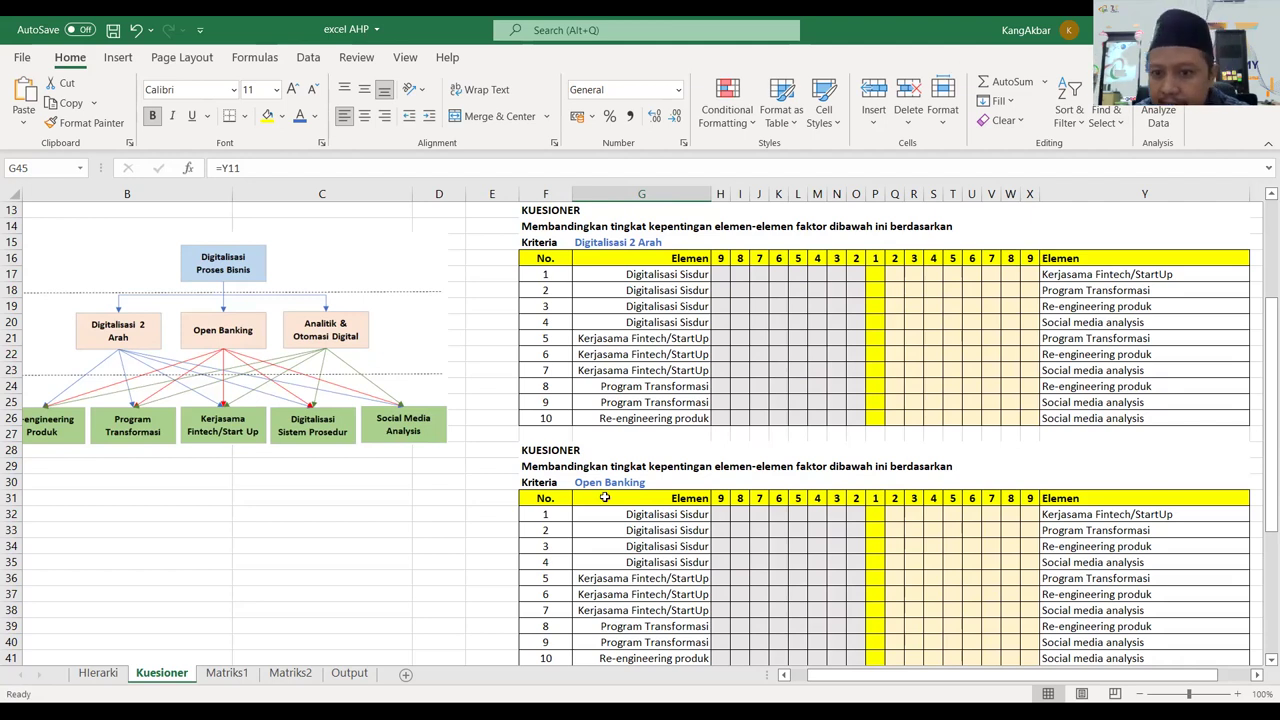
scroll(711, 472, "up", 3)
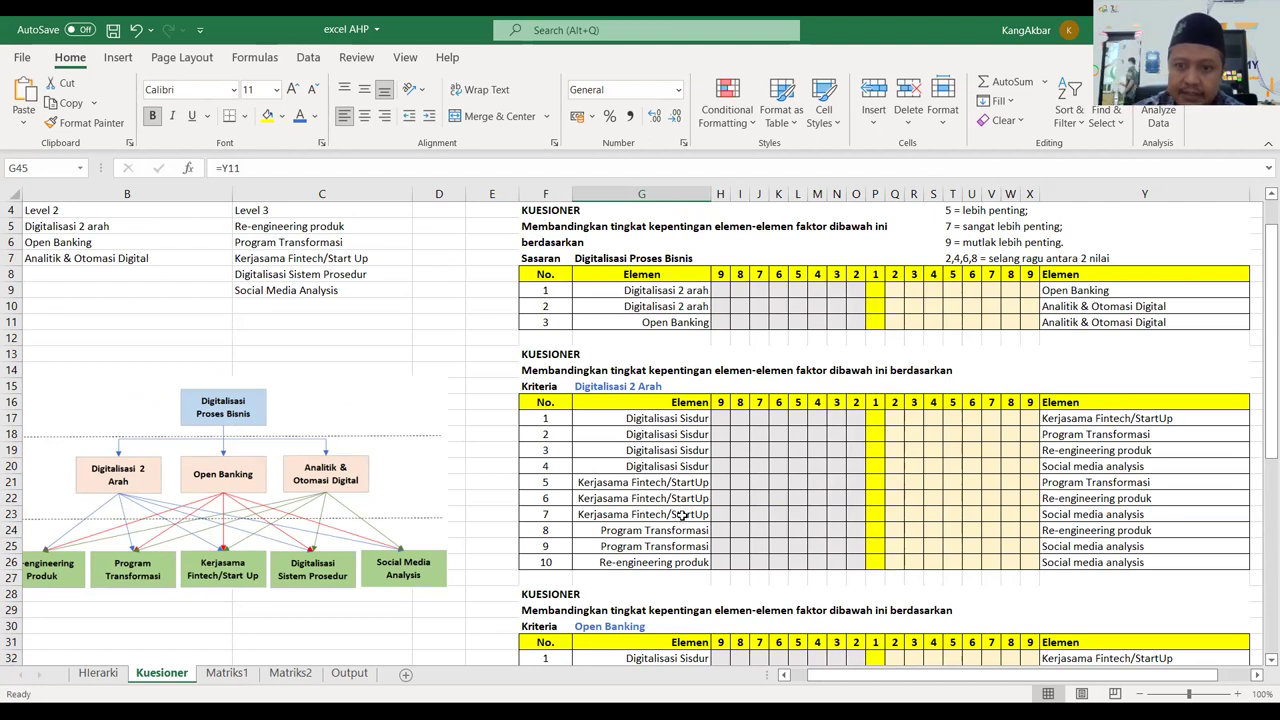
On the Matriks1 sheet, enter "4. Langkah 4: membuat matrix dan mencari nilai eigen" in cell Y1.
left_click(228, 673)
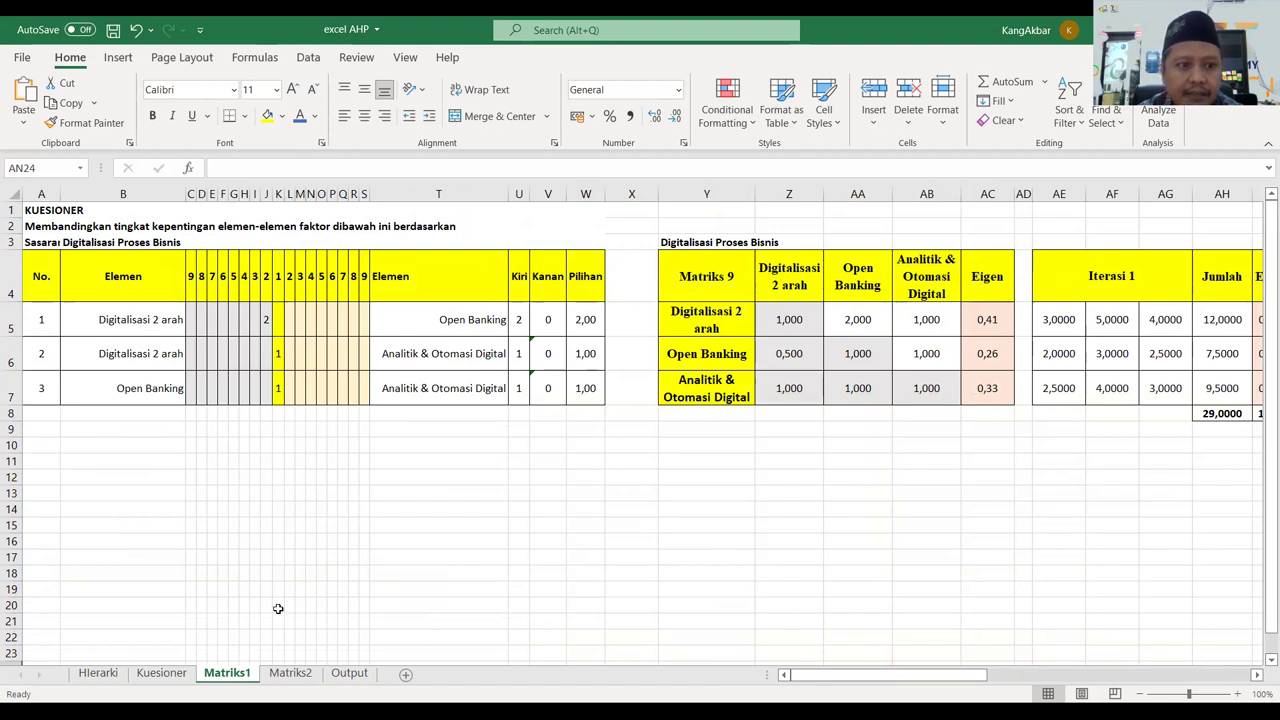
left_click(30, 431)
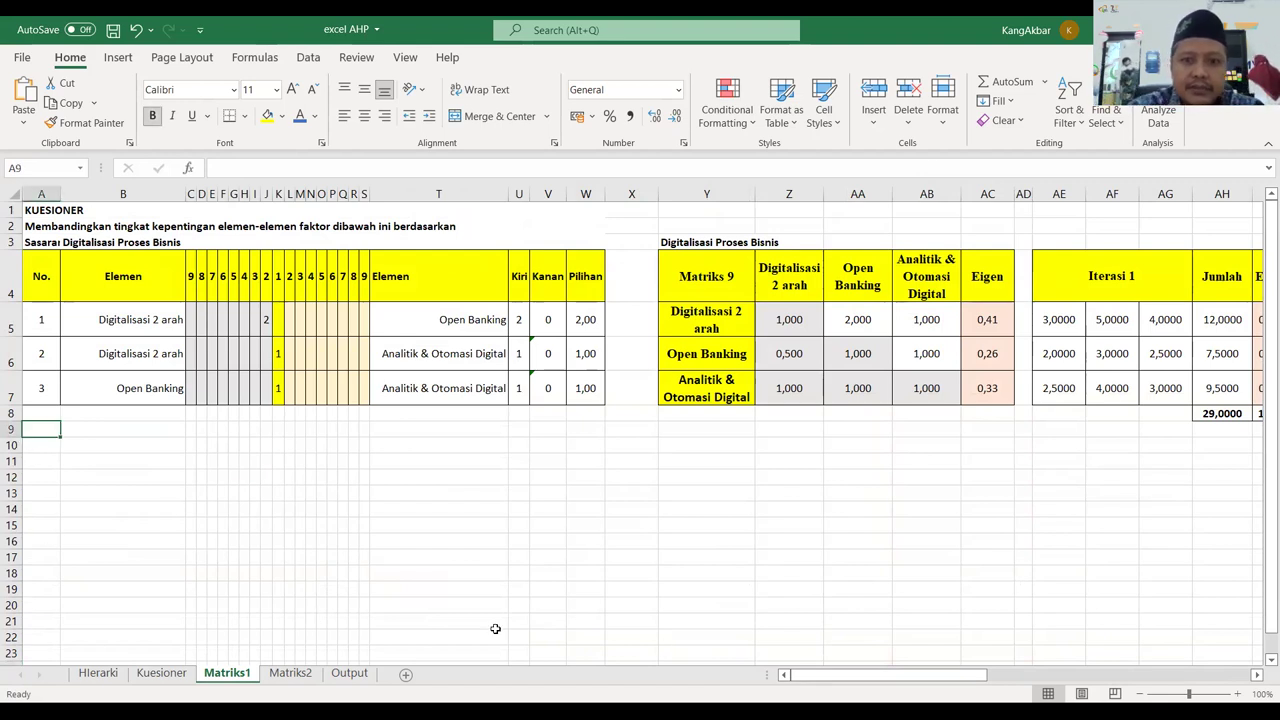
left_click(662, 205)
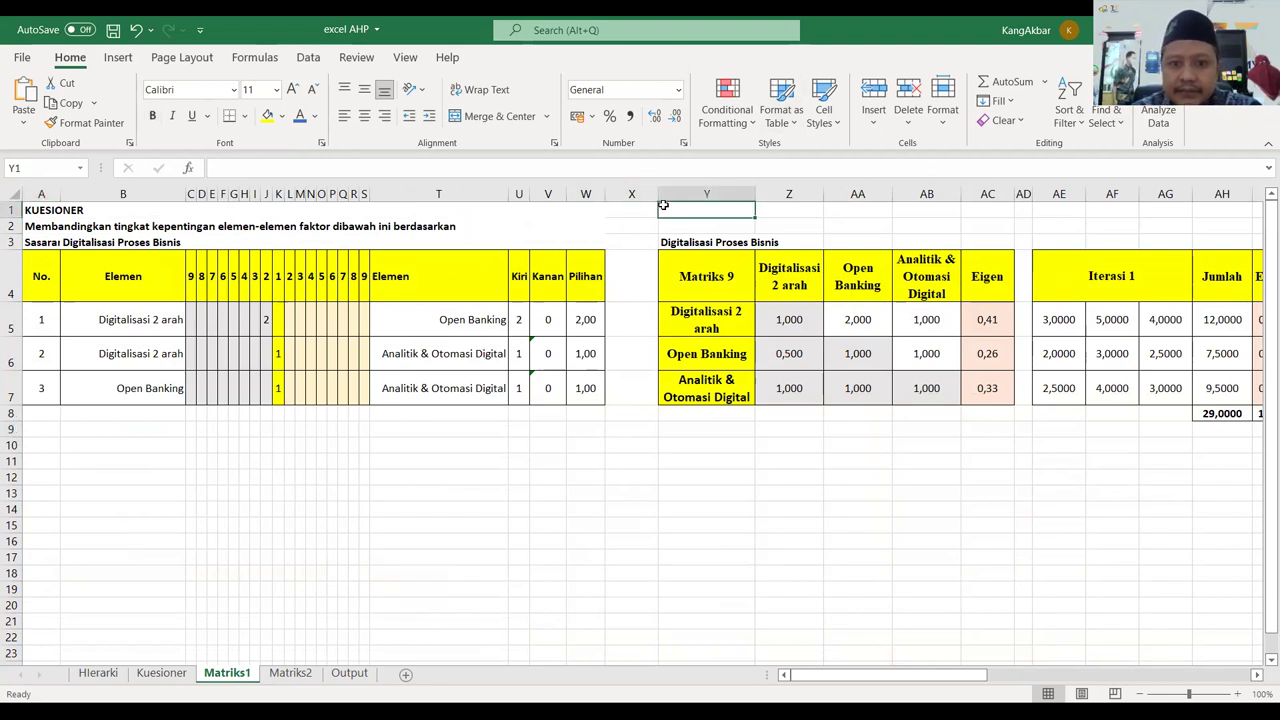
type("4.")
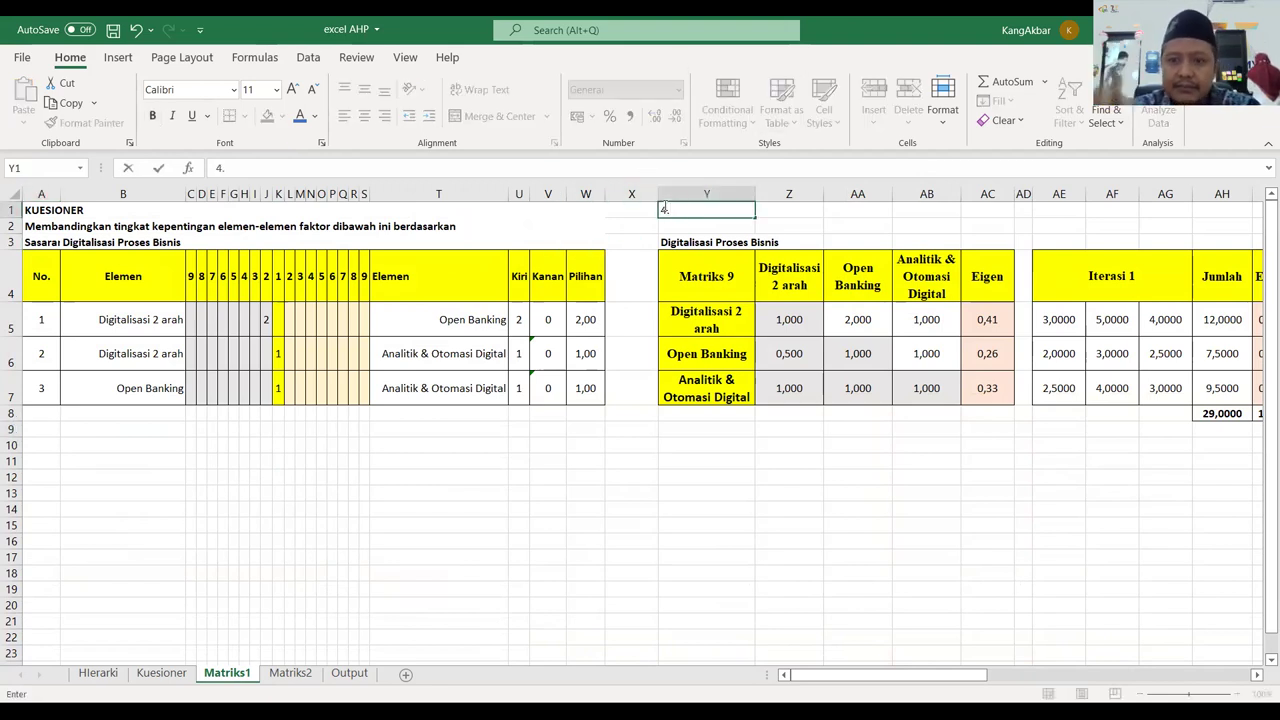
type(" Langka")
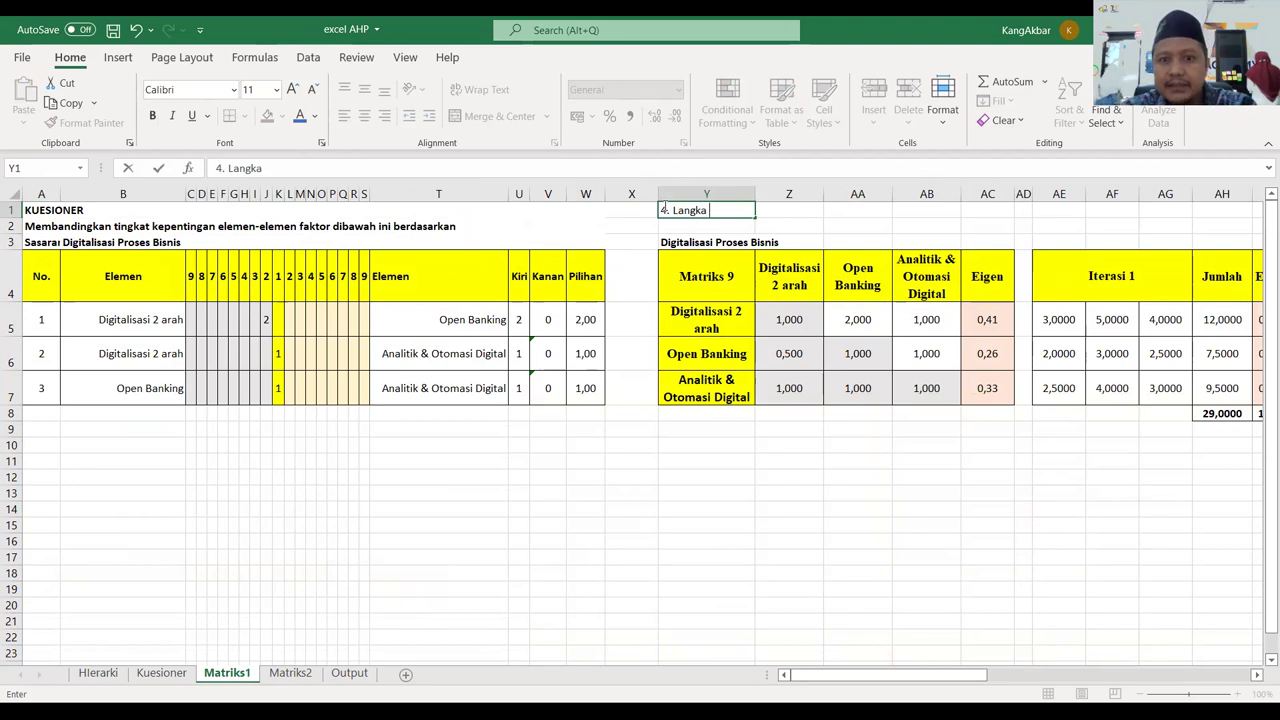
type("h 4: membuat matri")
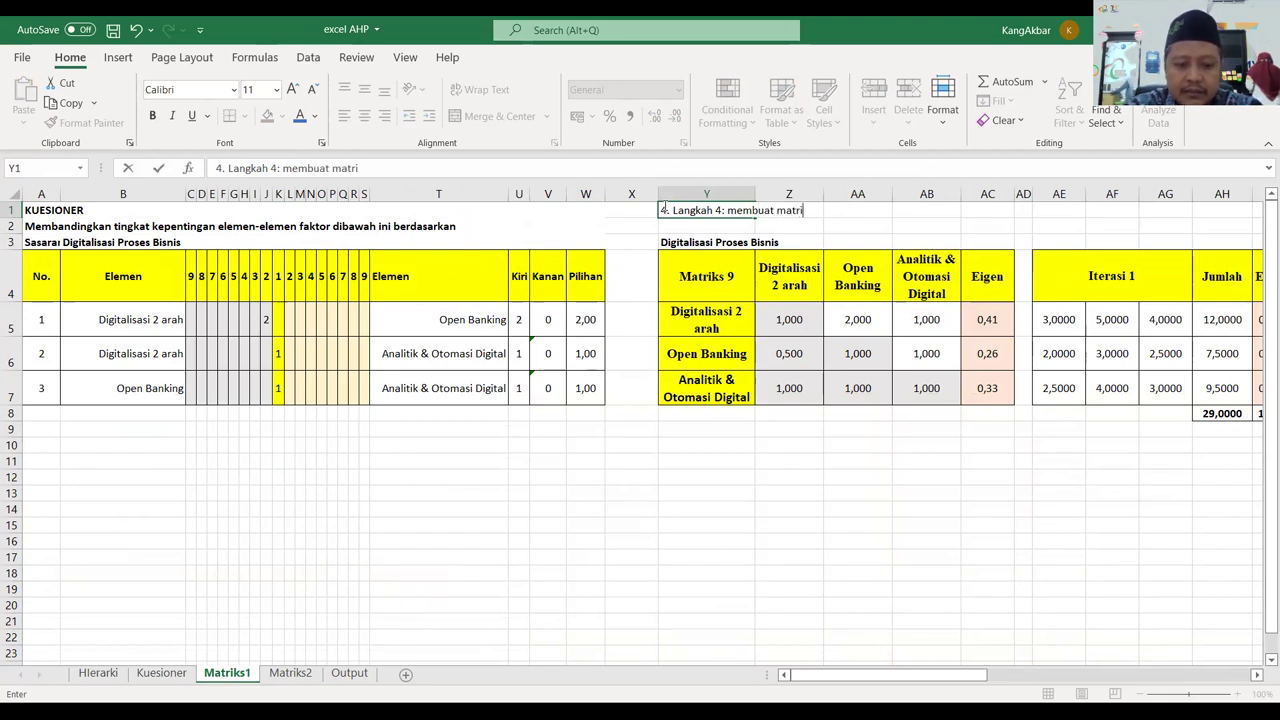
type("x da")
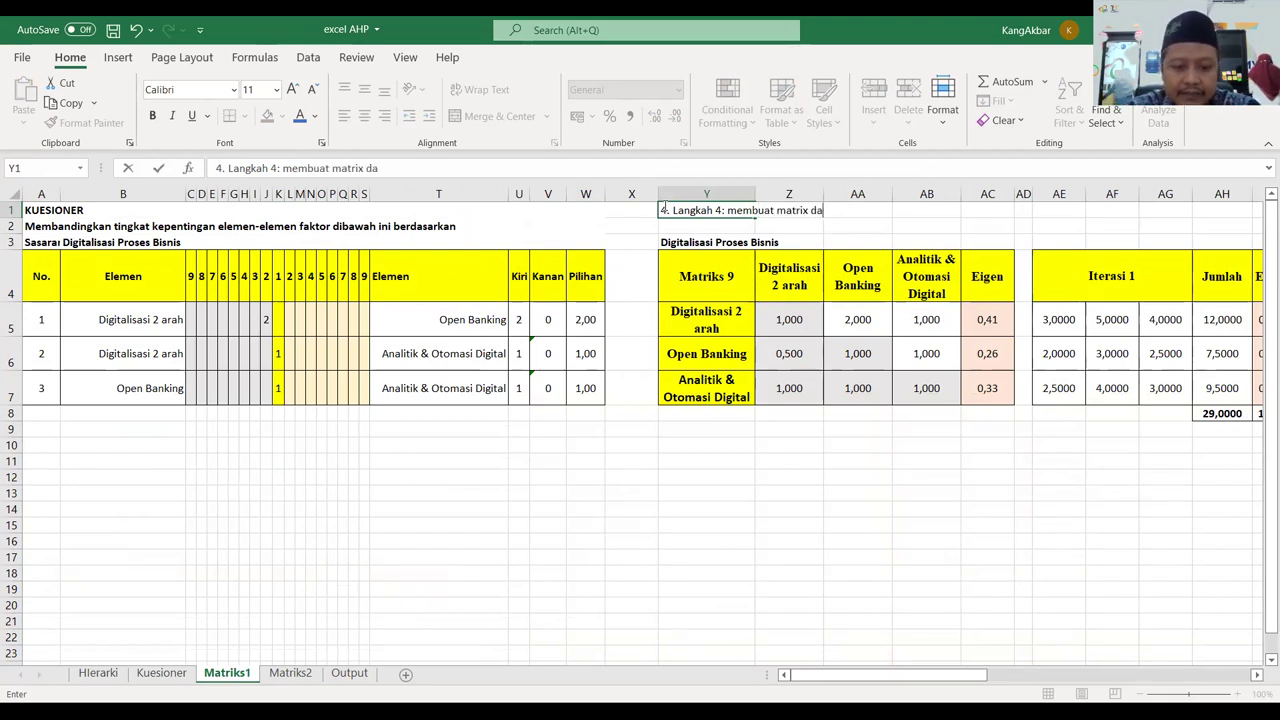
type("n mencari nil")
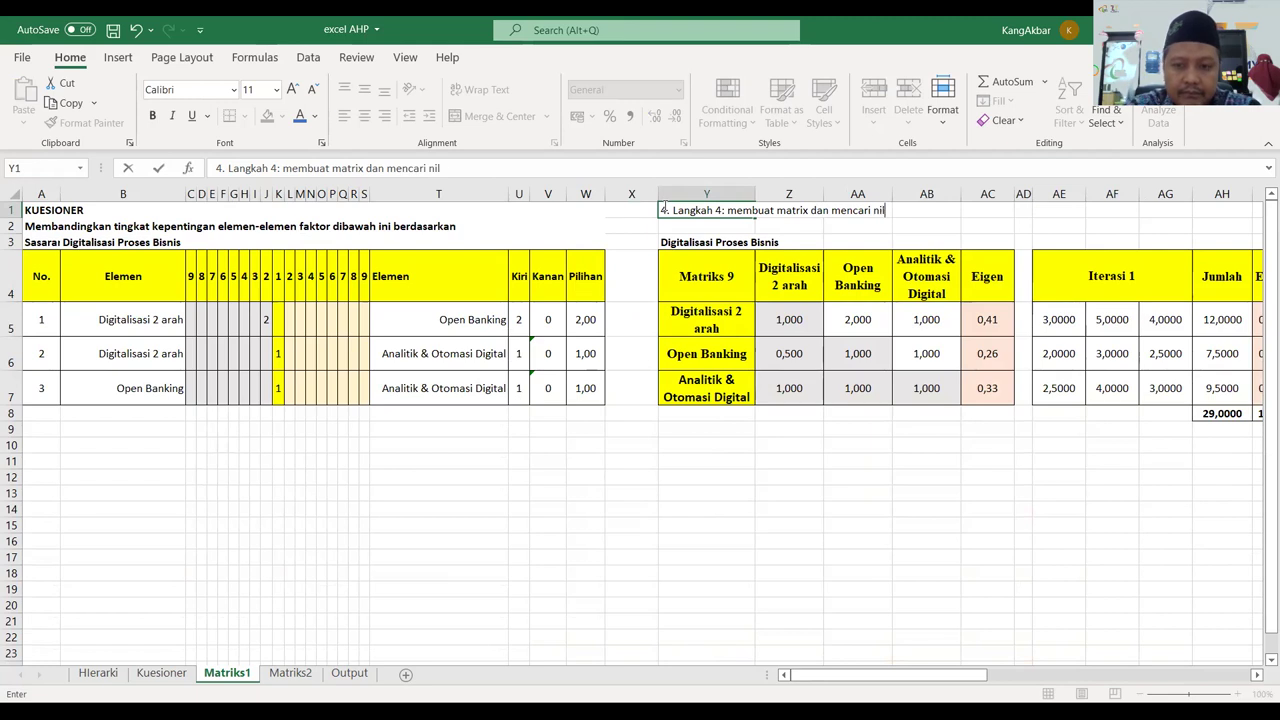
type("ai eigen")
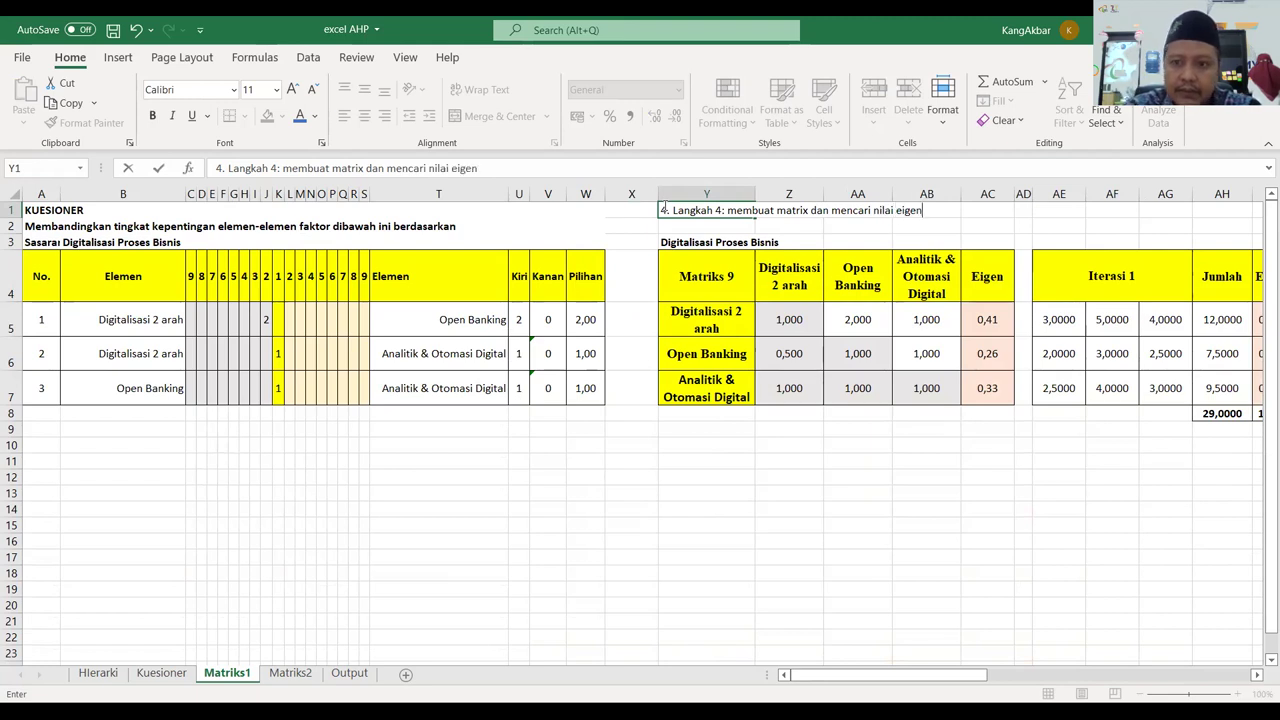
key("Return")
Format the Langkah 4 heading in cell Y1 as bold with a blue font.
left_click(668, 209)
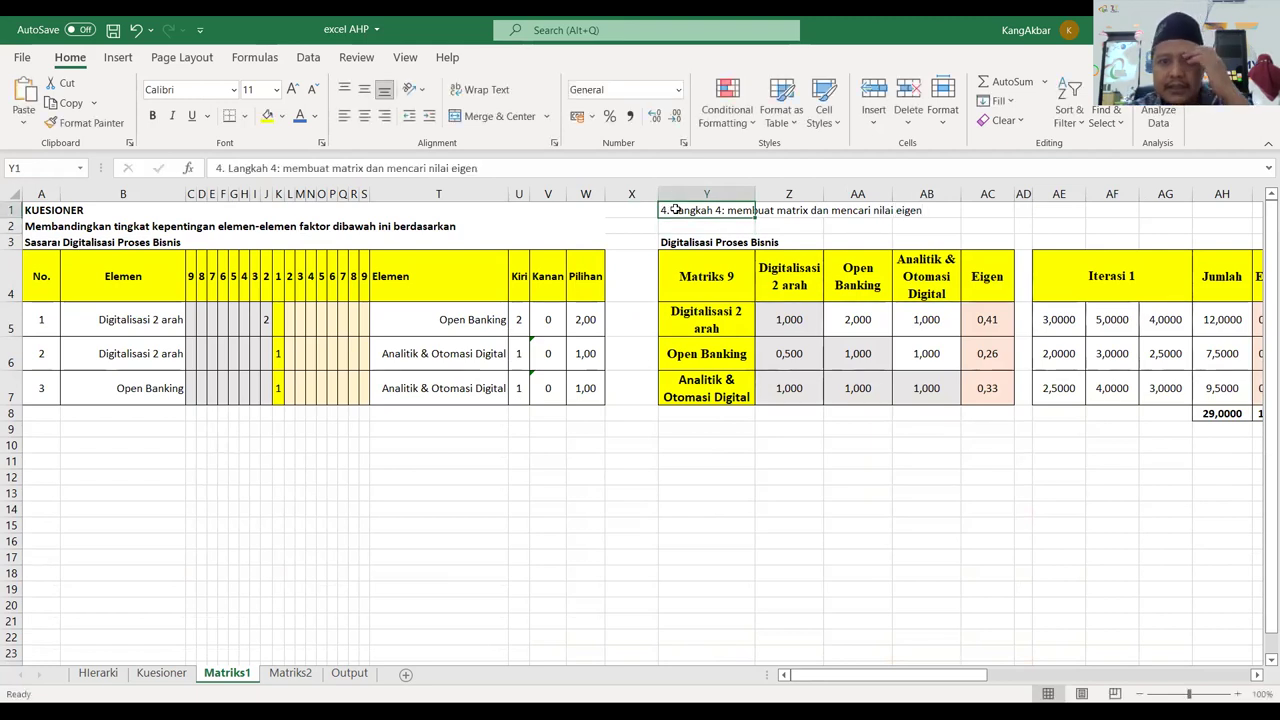
left_click(299, 116)
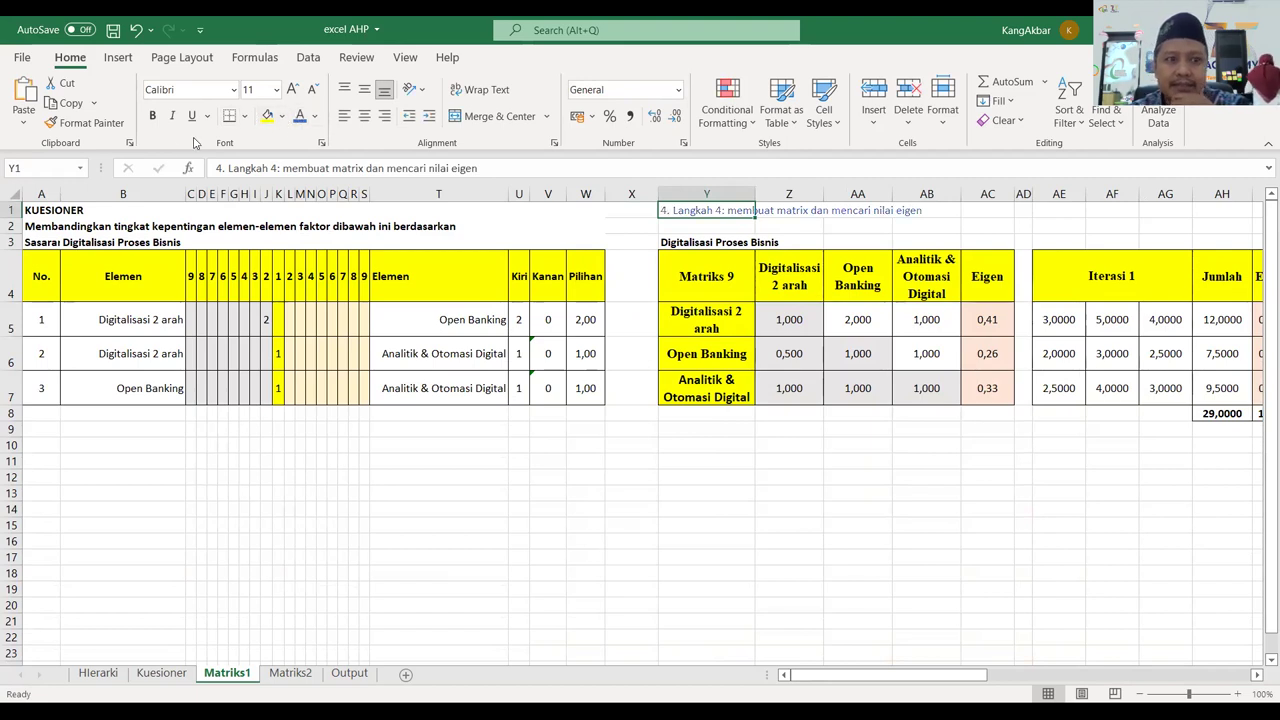
left_click(153, 116)
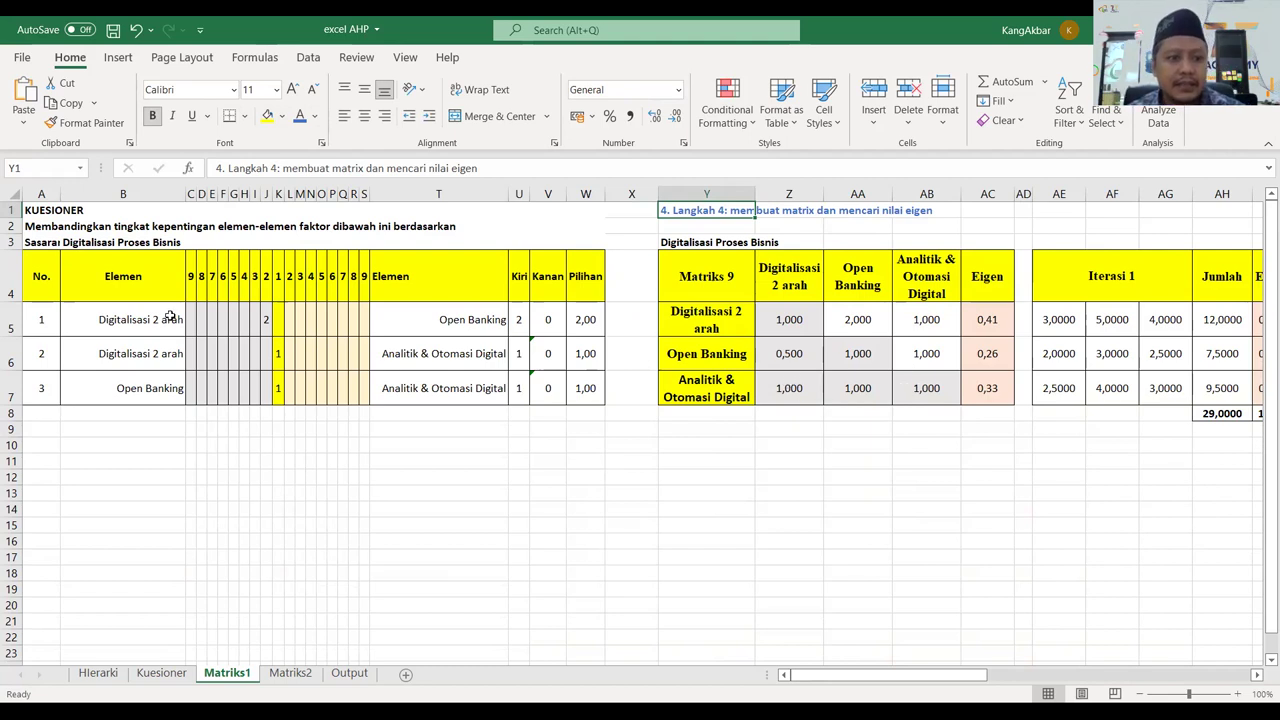
Hide the Kiri, Kanan and Pilihan columns (U to W) beside the Matriks1 questionnaire.
left_click(170, 317)
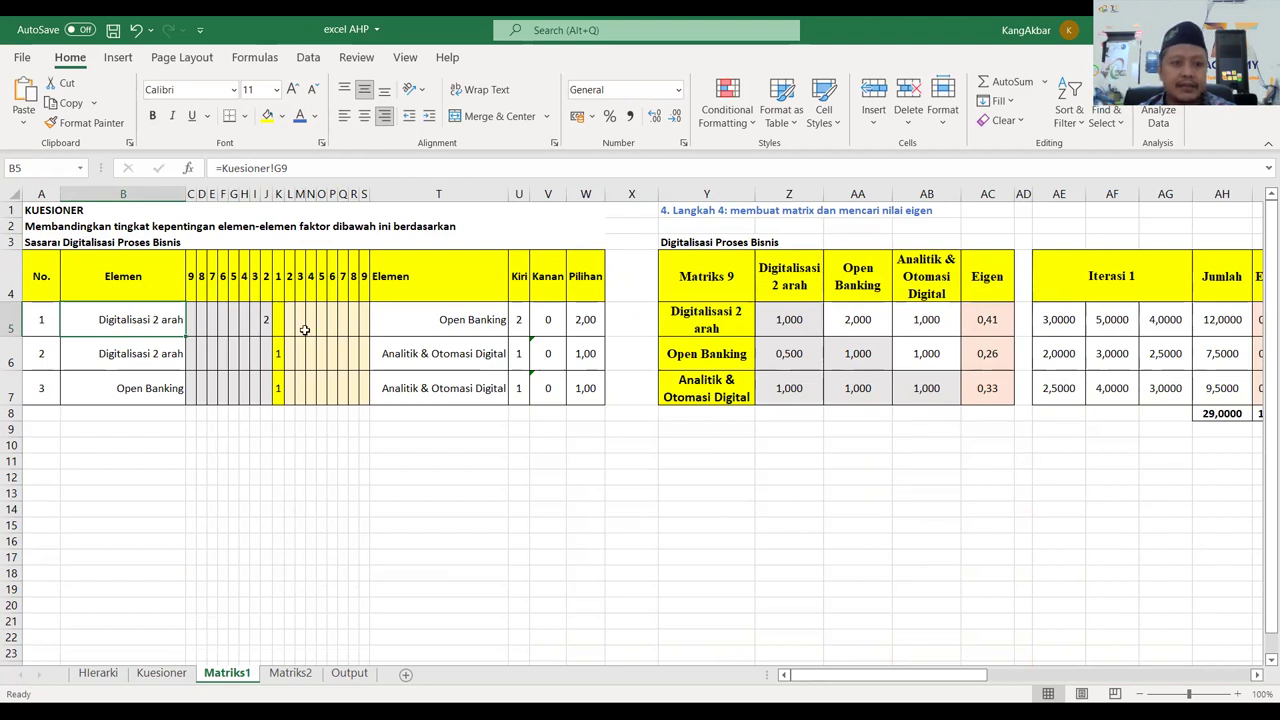
left_click(478, 320)
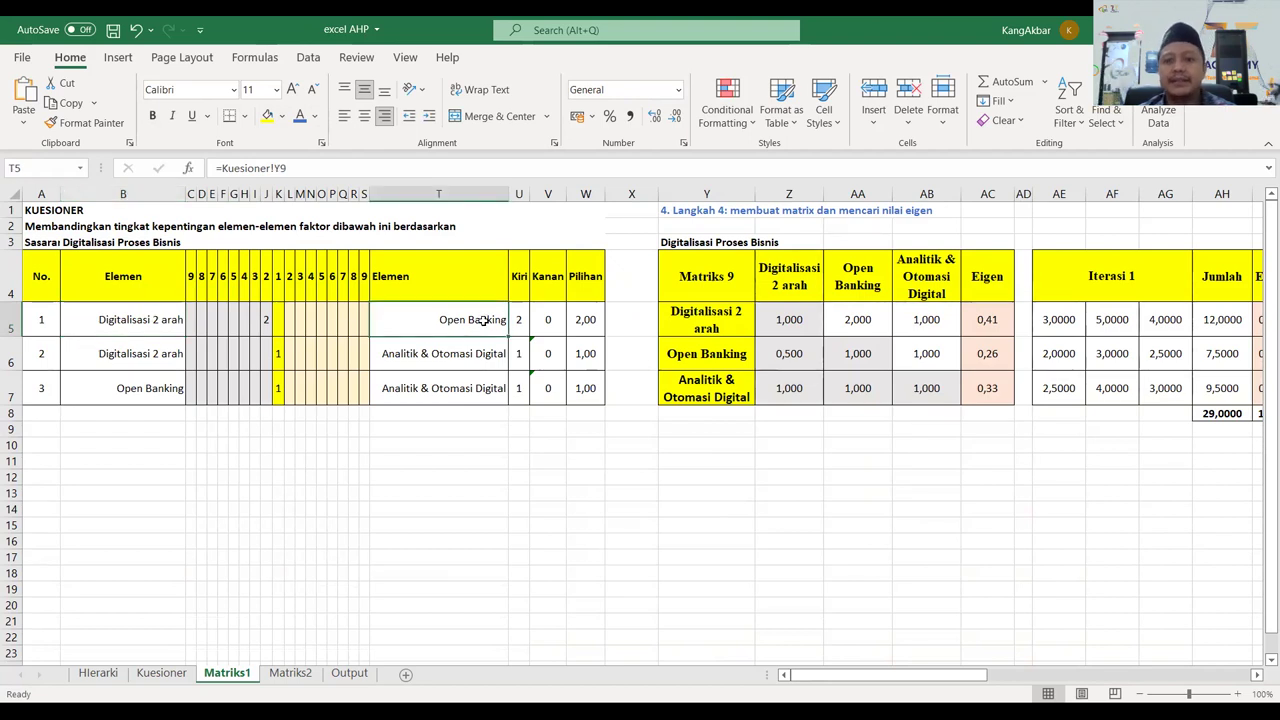
left_click(518, 188)
left_click(588, 188, "shift")
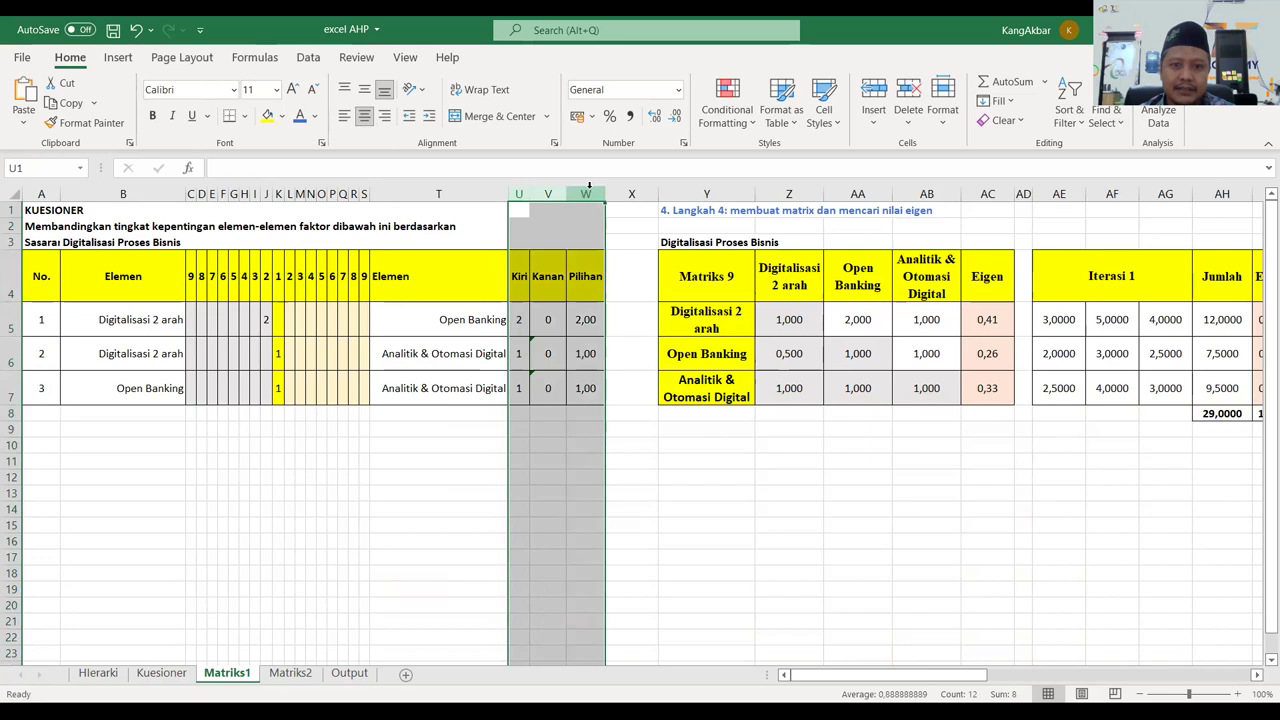
right_click(591, 193)
left_click(631, 451)
left_click(420, 416)
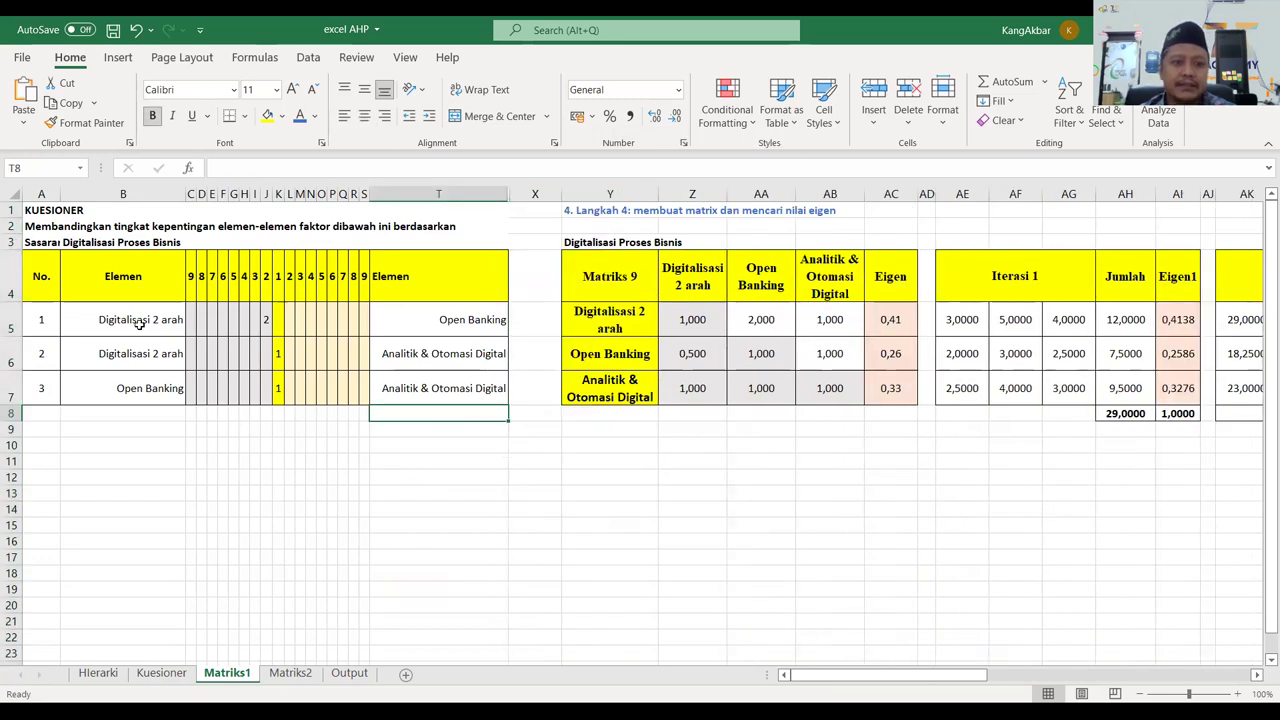
Examine the element pairs and the chosen scale answers in the three rows of the Digitalisasi Proses Bisnis questionnaire.
left_click(140, 323)
left_click(400, 322)
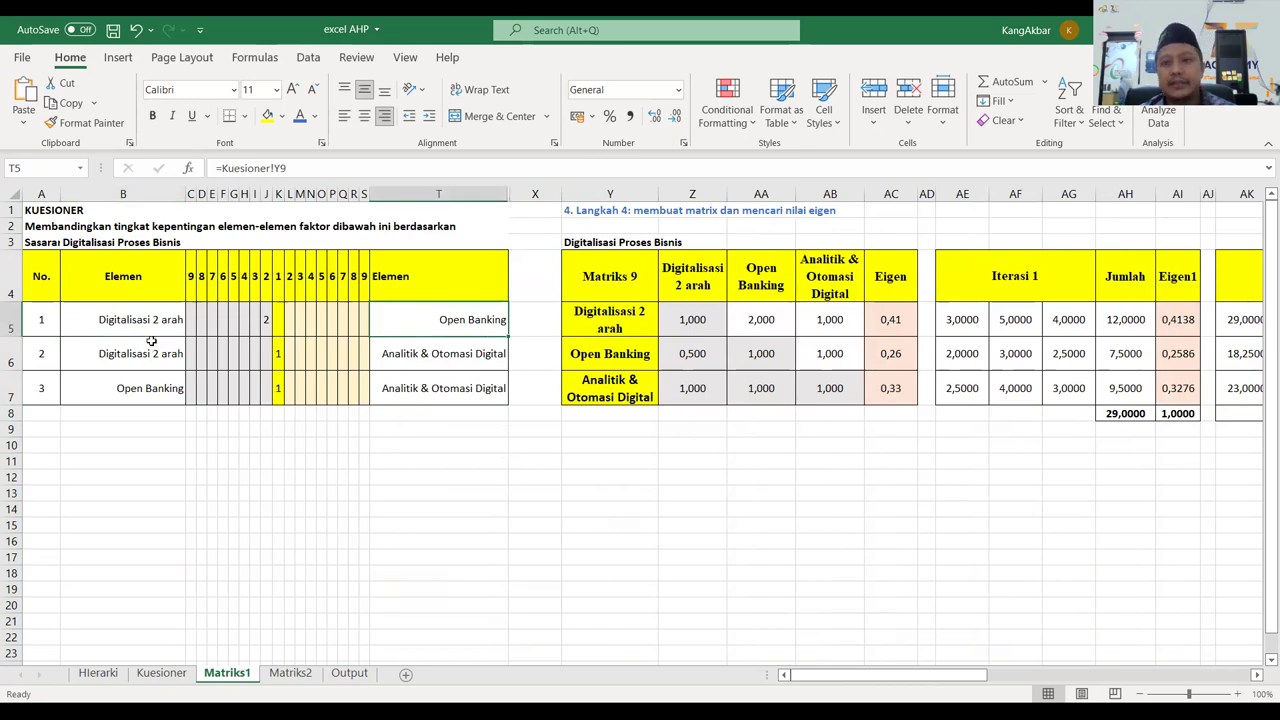
left_click(266, 326)
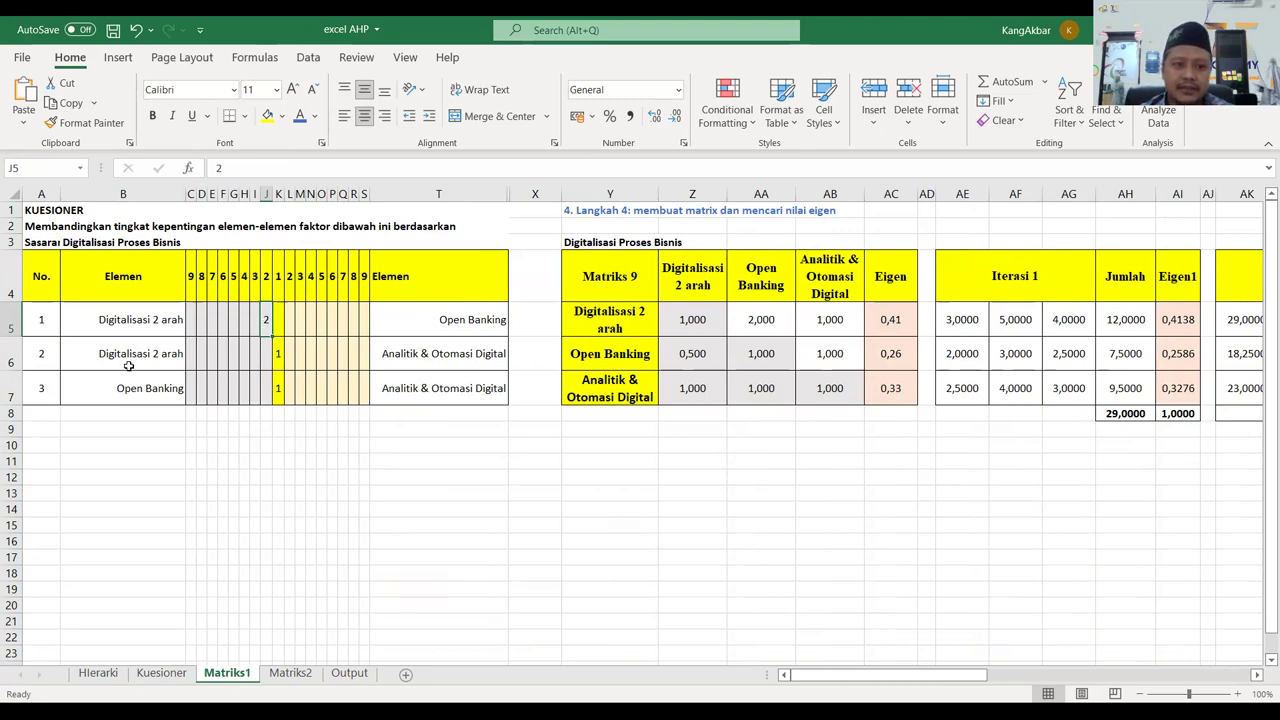
left_click(277, 365)
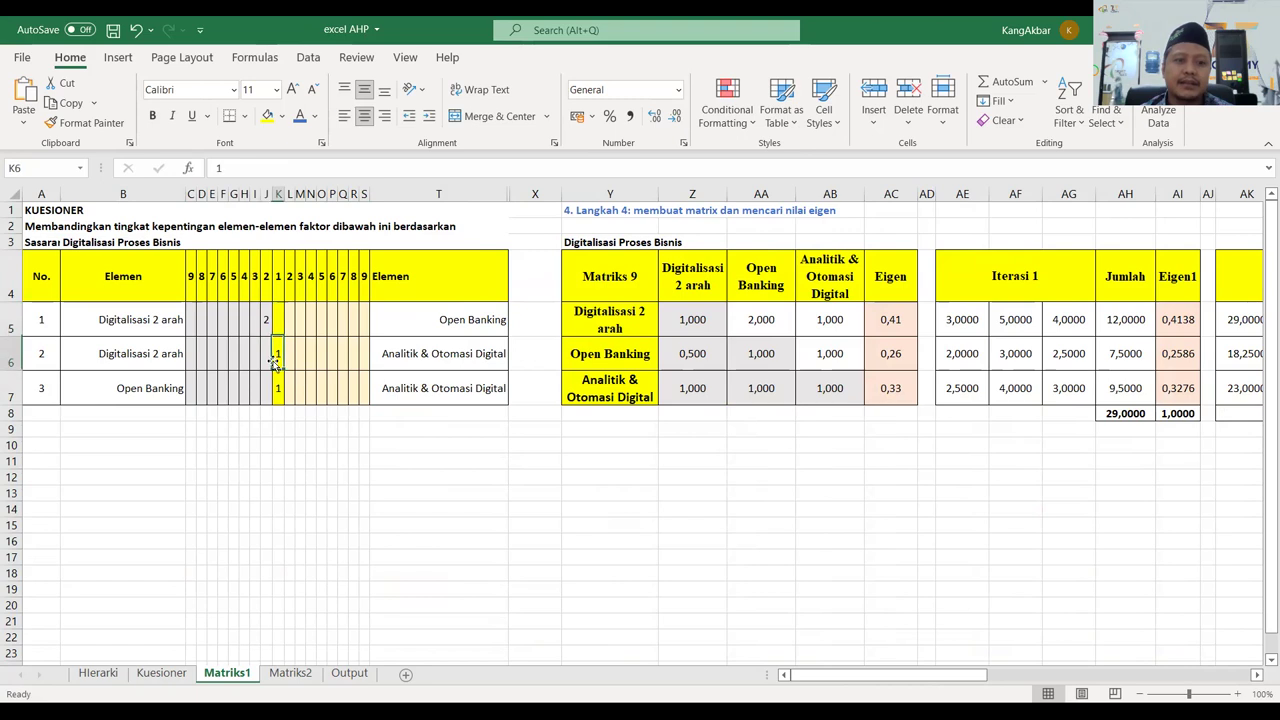
left_click(168, 388)
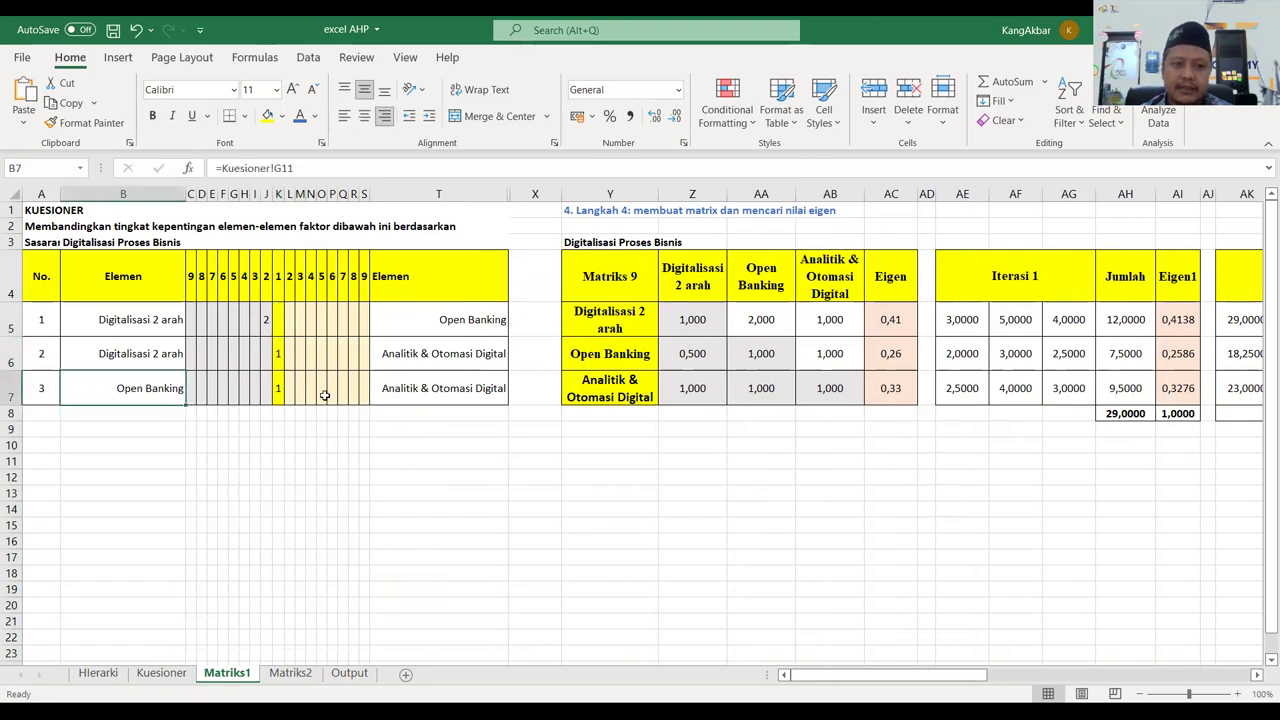
left_click(477, 395)
left_click(276, 395)
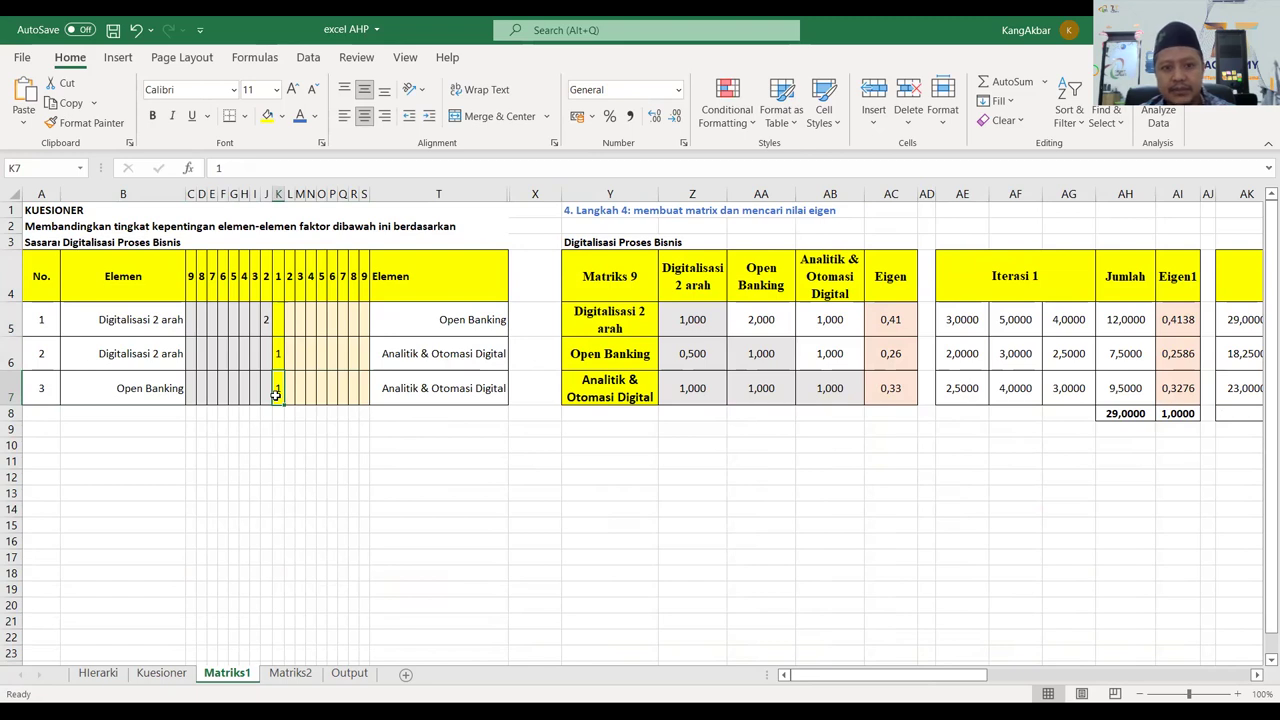
Examine the row and column headings of the Digitalisasi Proses Bisnis comparison matrix.
left_click(600, 315)
left_click(624, 362)
left_click(622, 390)
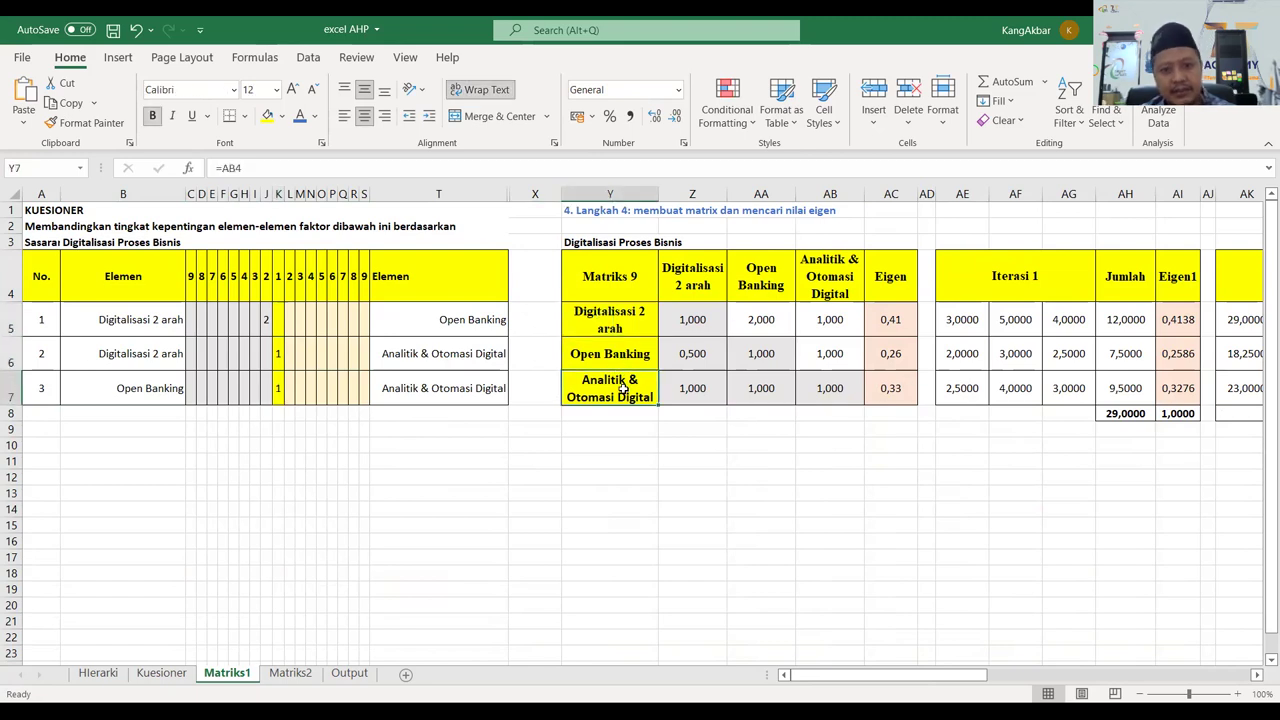
left_click(692, 280)
left_click(776, 280)
left_click(822, 278)
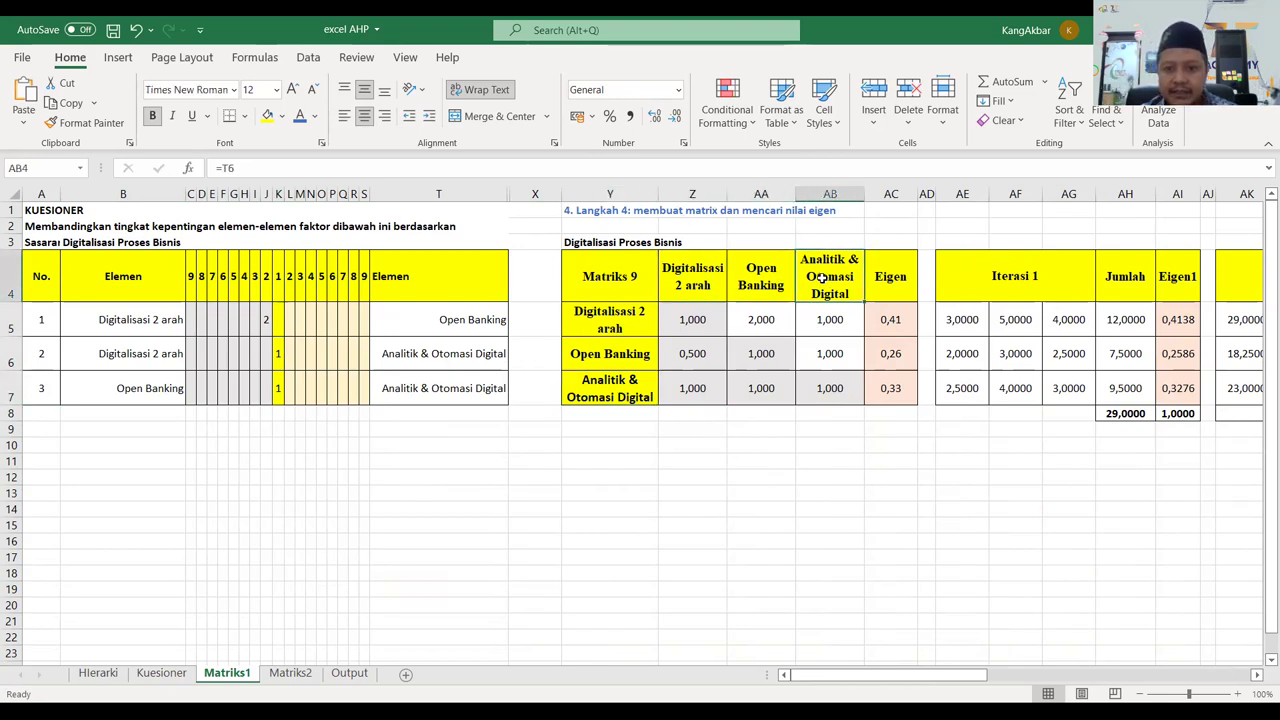
left_click(674, 278)
left_click(737, 279)
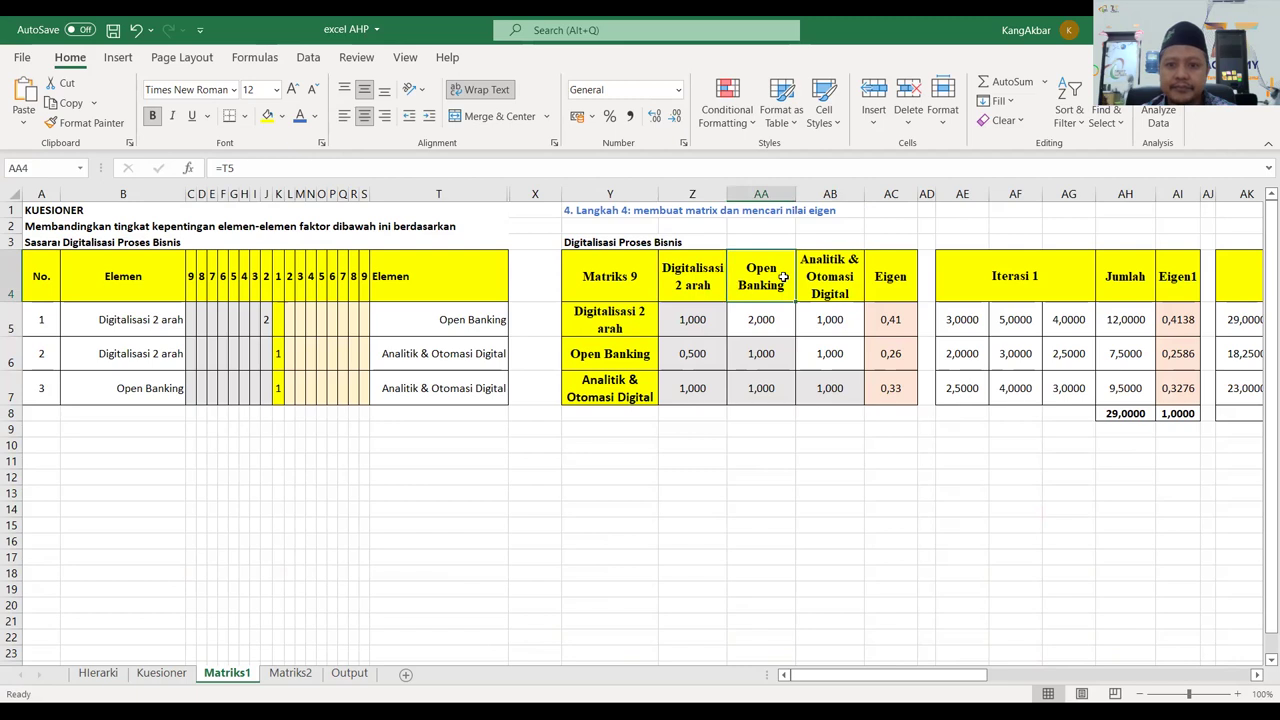
left_click(906, 276)
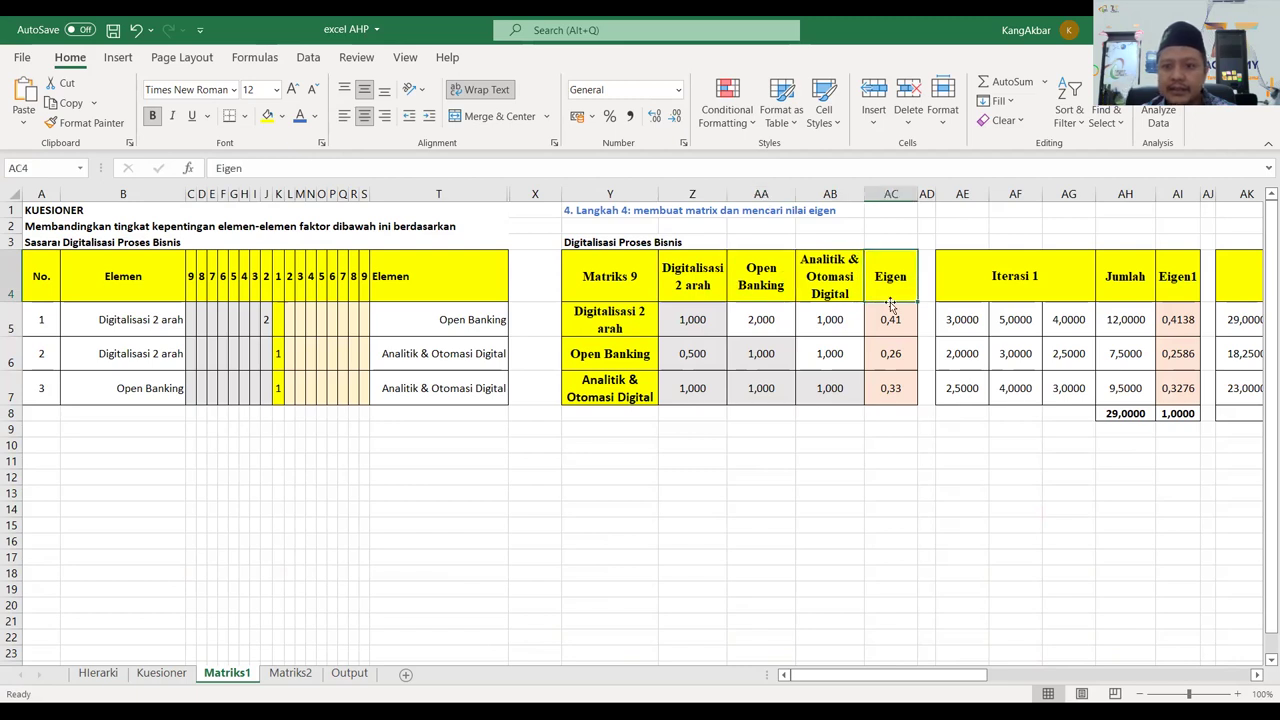
left_click(315, 117)
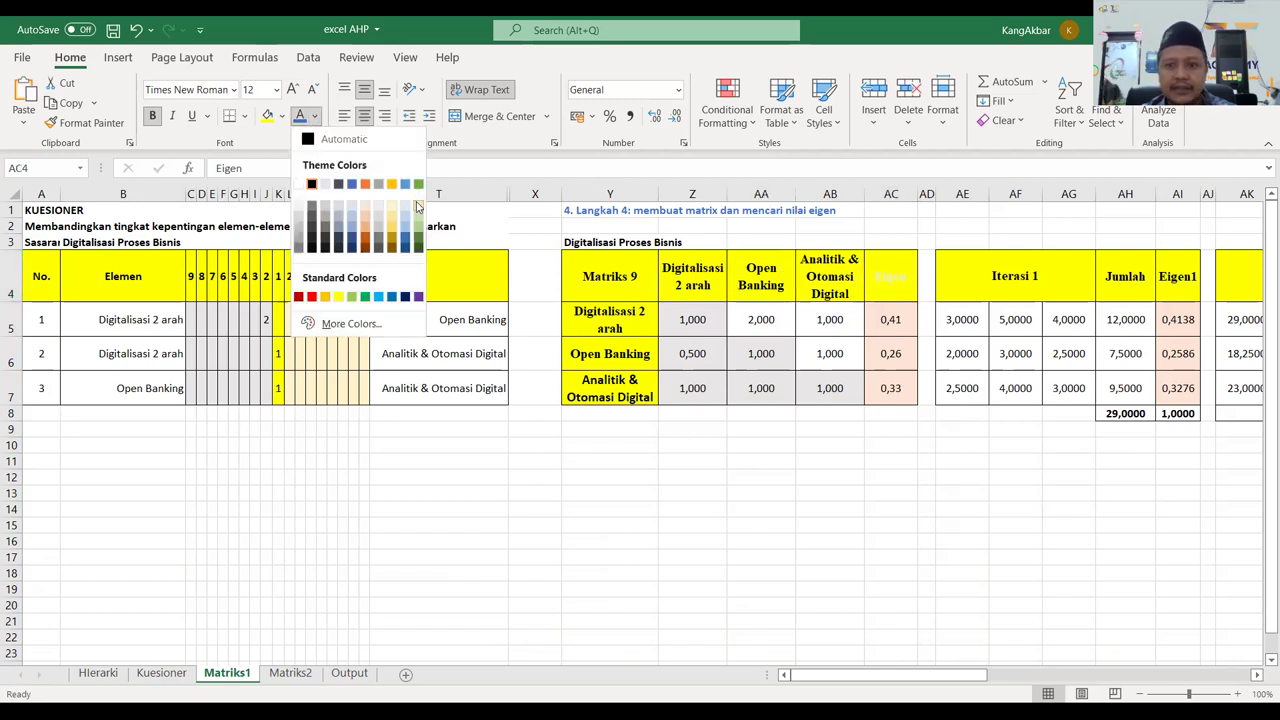
left_click(417, 206)
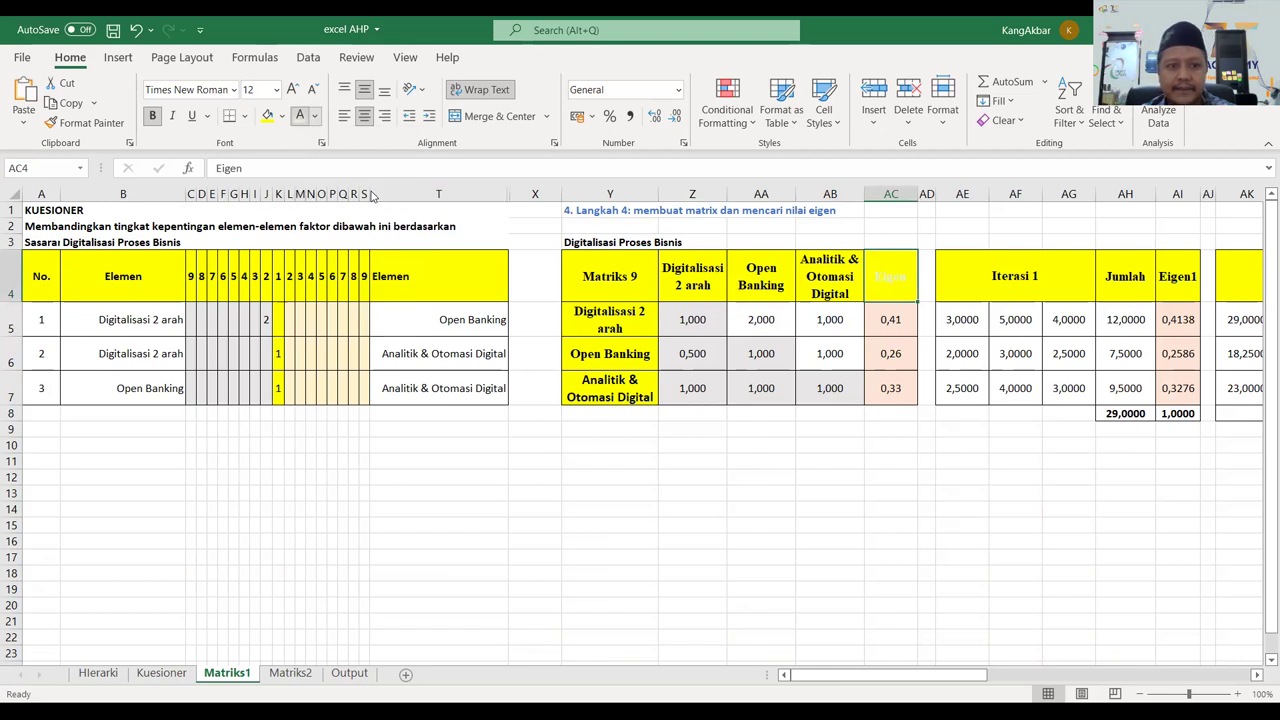
left_click(315, 116)
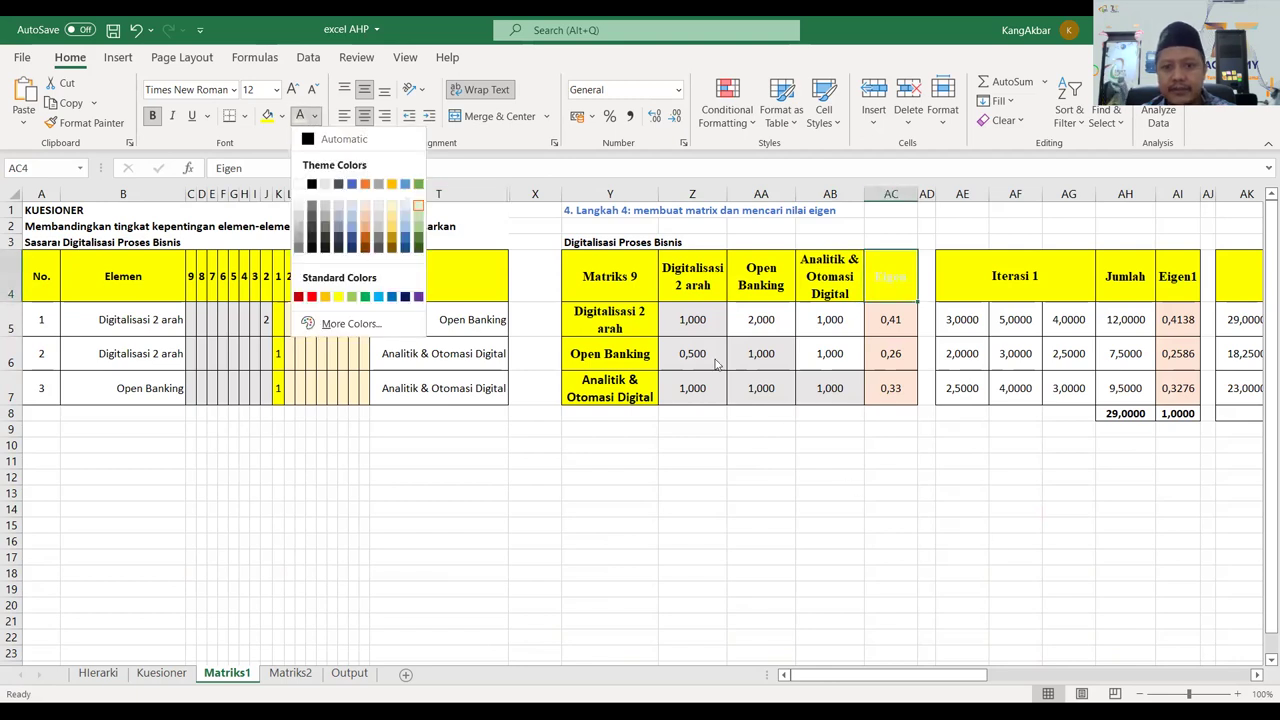
left_click(135, 30)
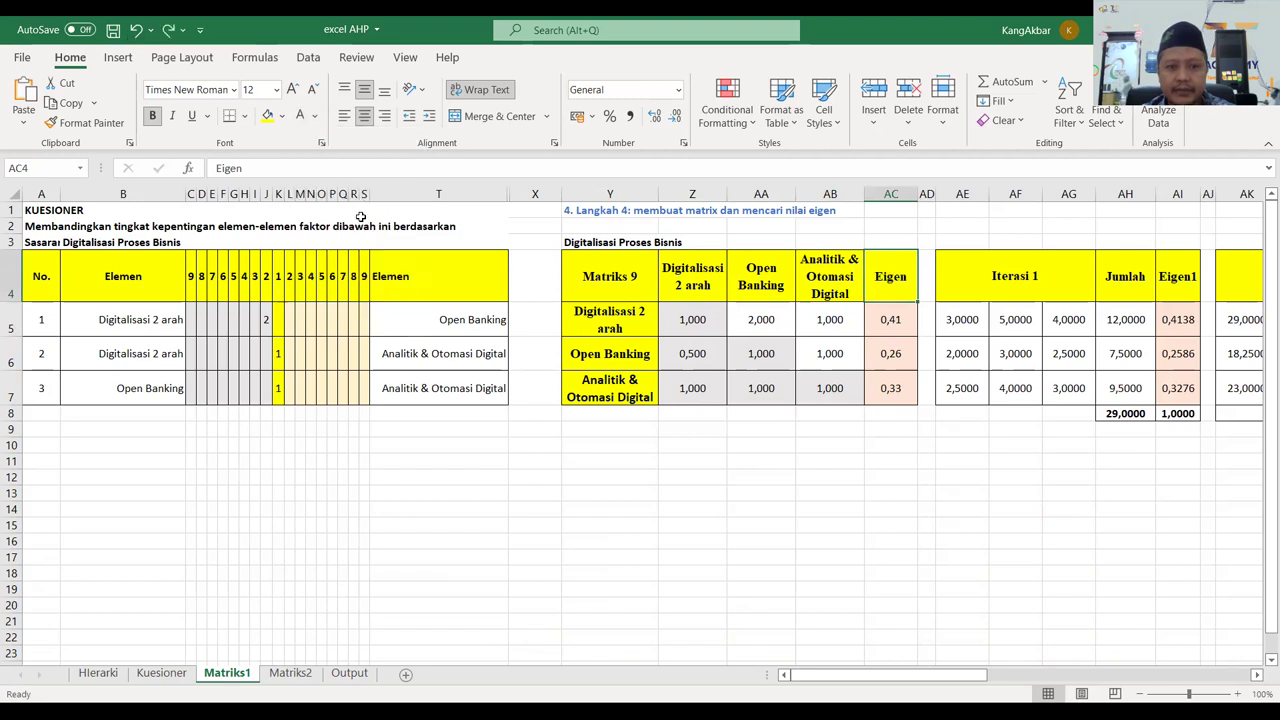
Fill the Eigen heading cell AC4 of the comparison matrix with light green.
left_click(282, 117)
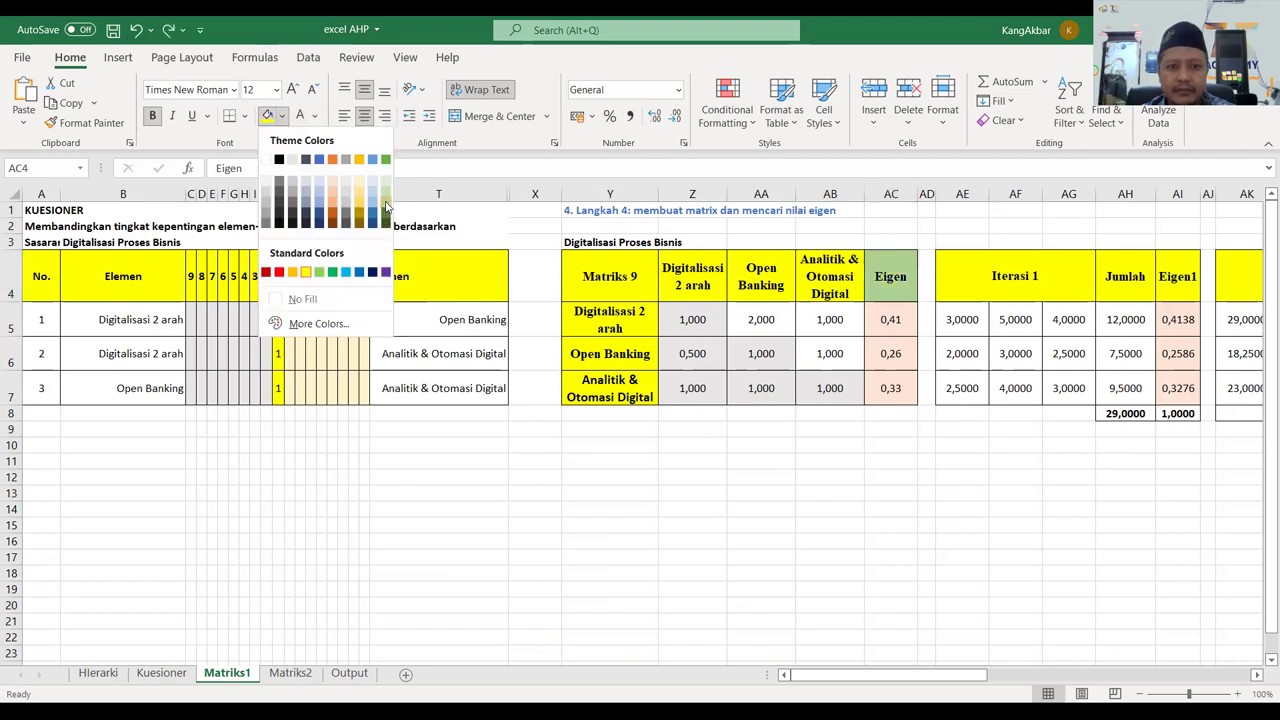
left_click(800, 413)
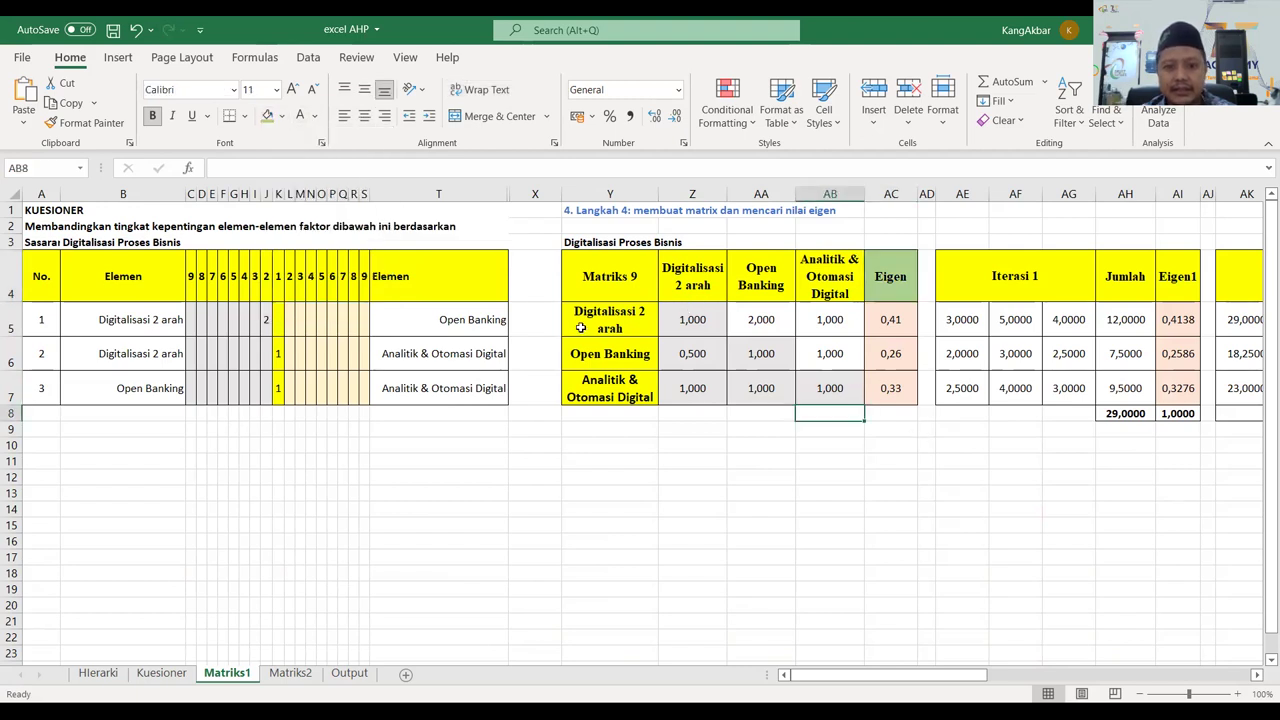
Examine the matrix's diagonal cells Z5, AA6 and AB7, and relate the questionnaire answer in J5 to the Open Banking cell AA5.
left_click(697, 319)
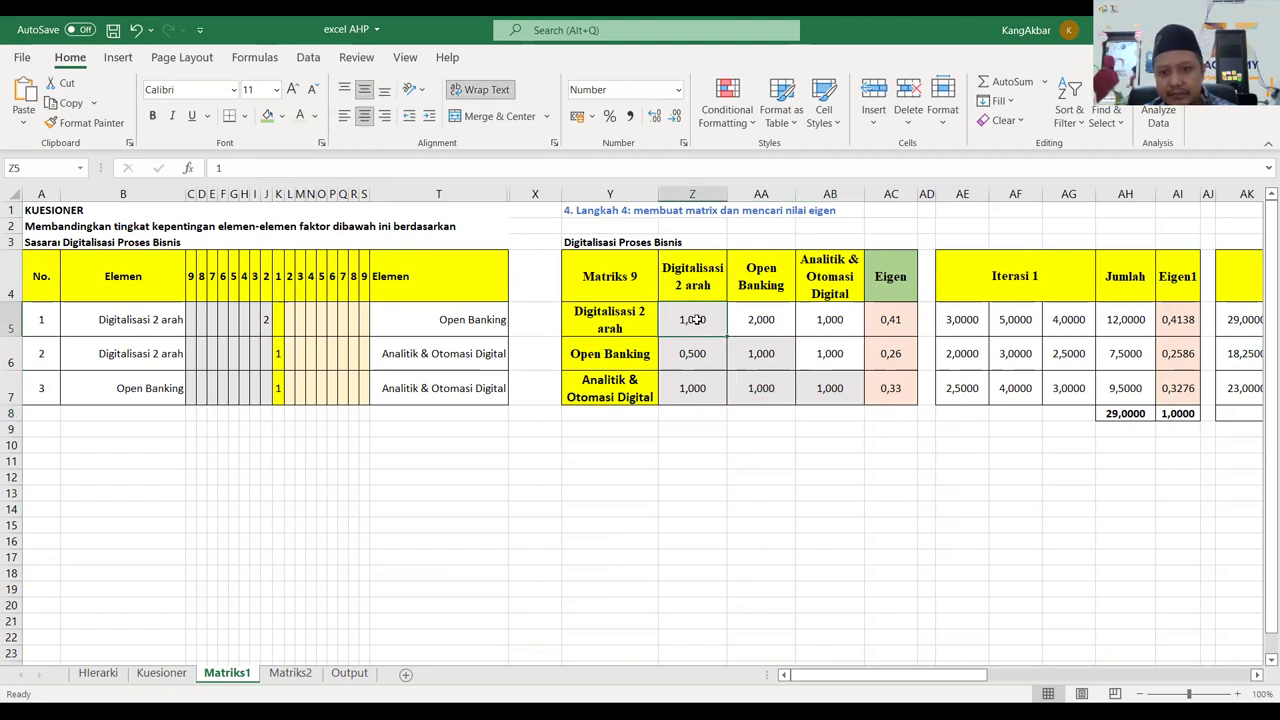
double_click(677, 321)
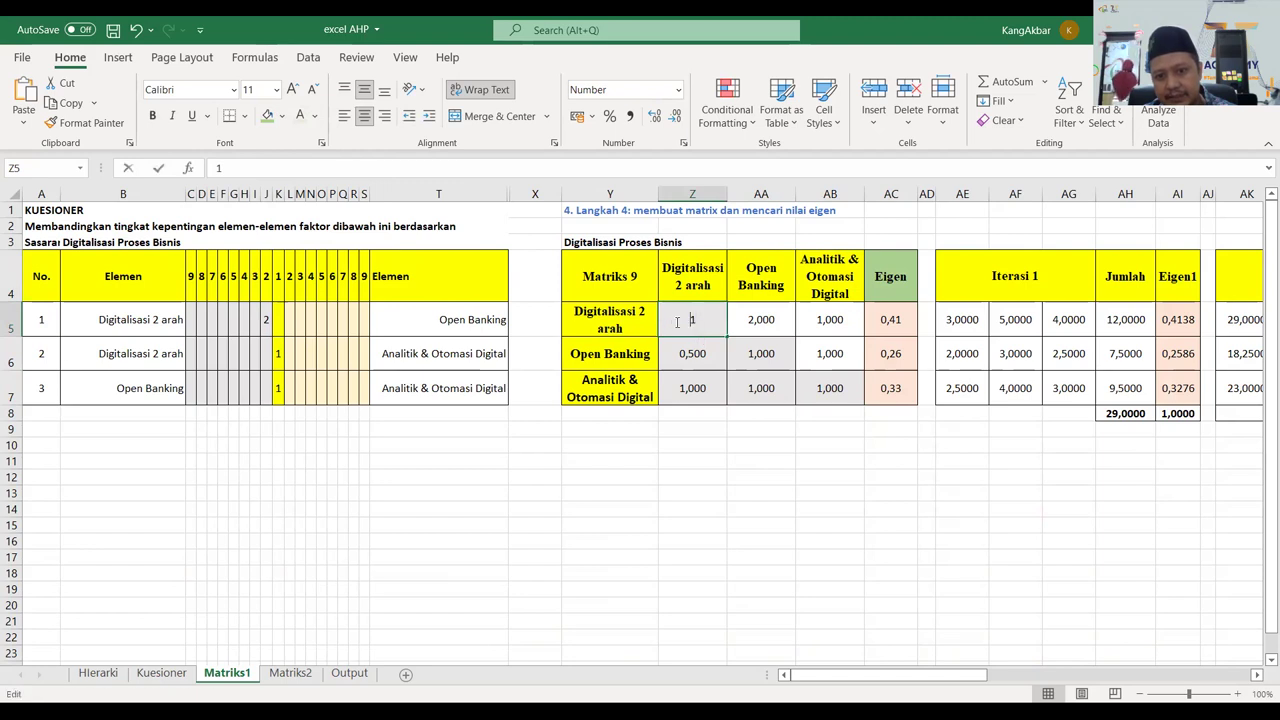
left_click(761, 353)
left_click(833, 401)
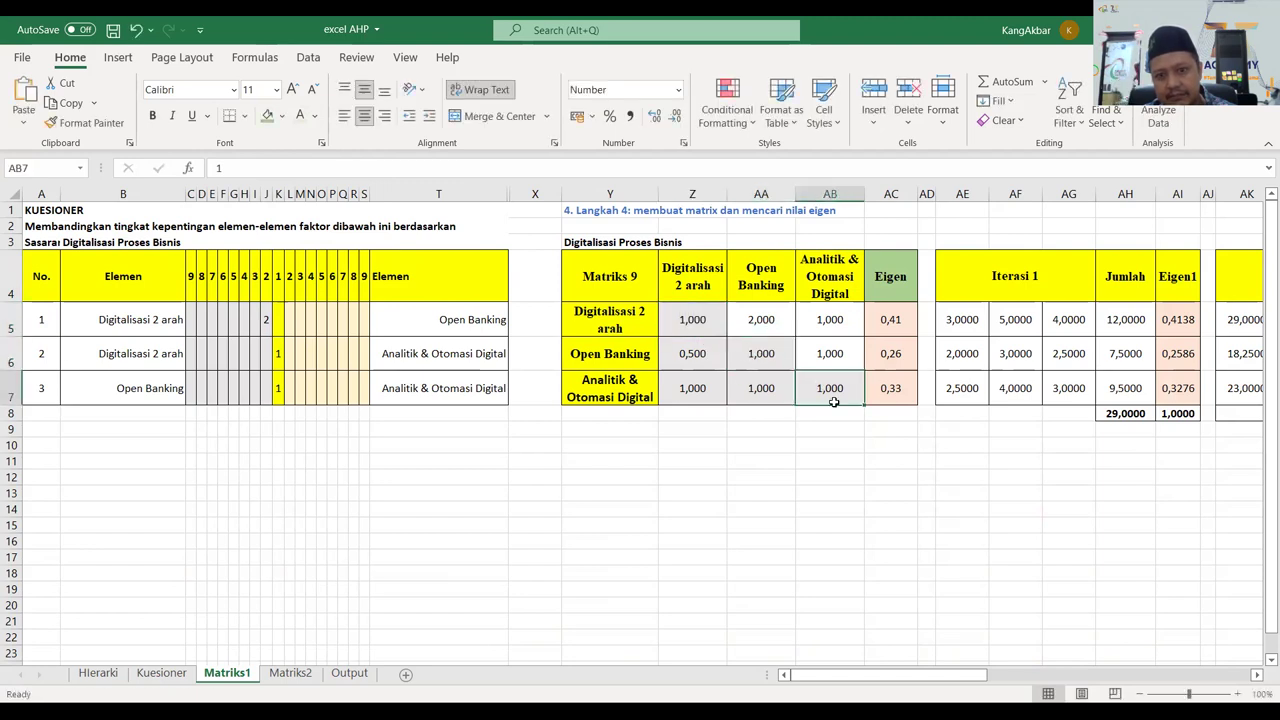
left_click(737, 360)
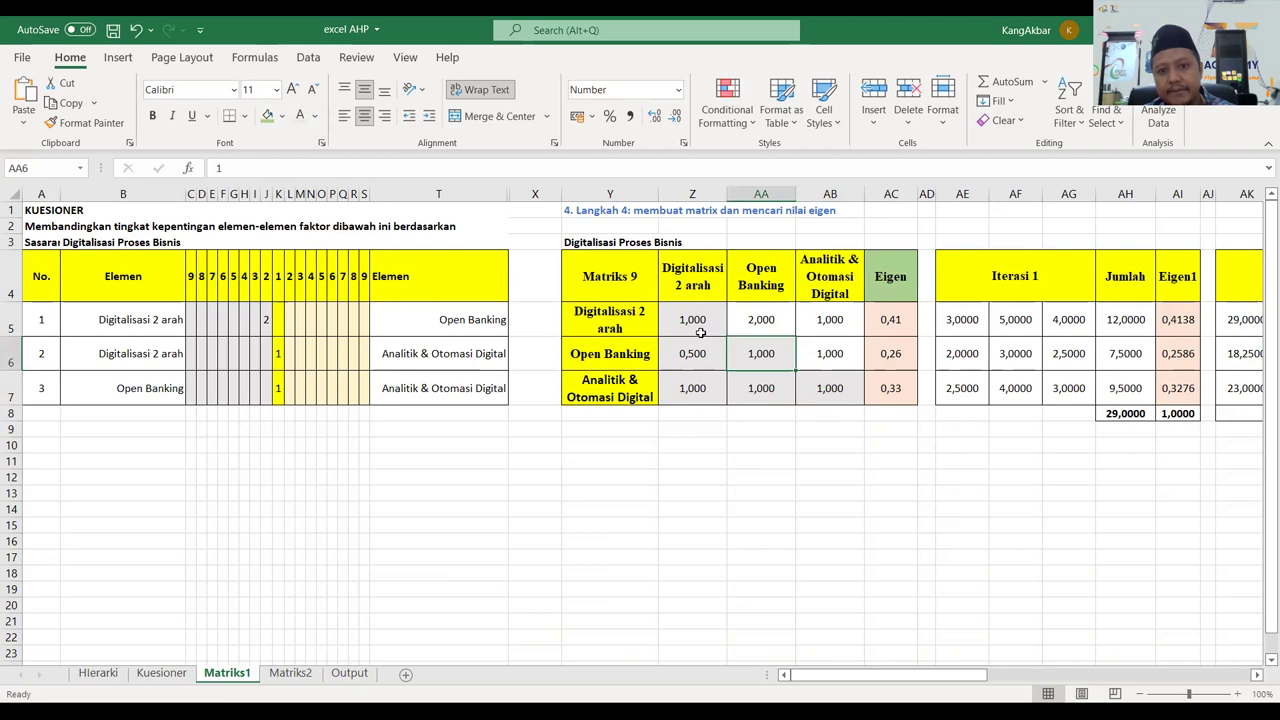
left_click(700, 333)
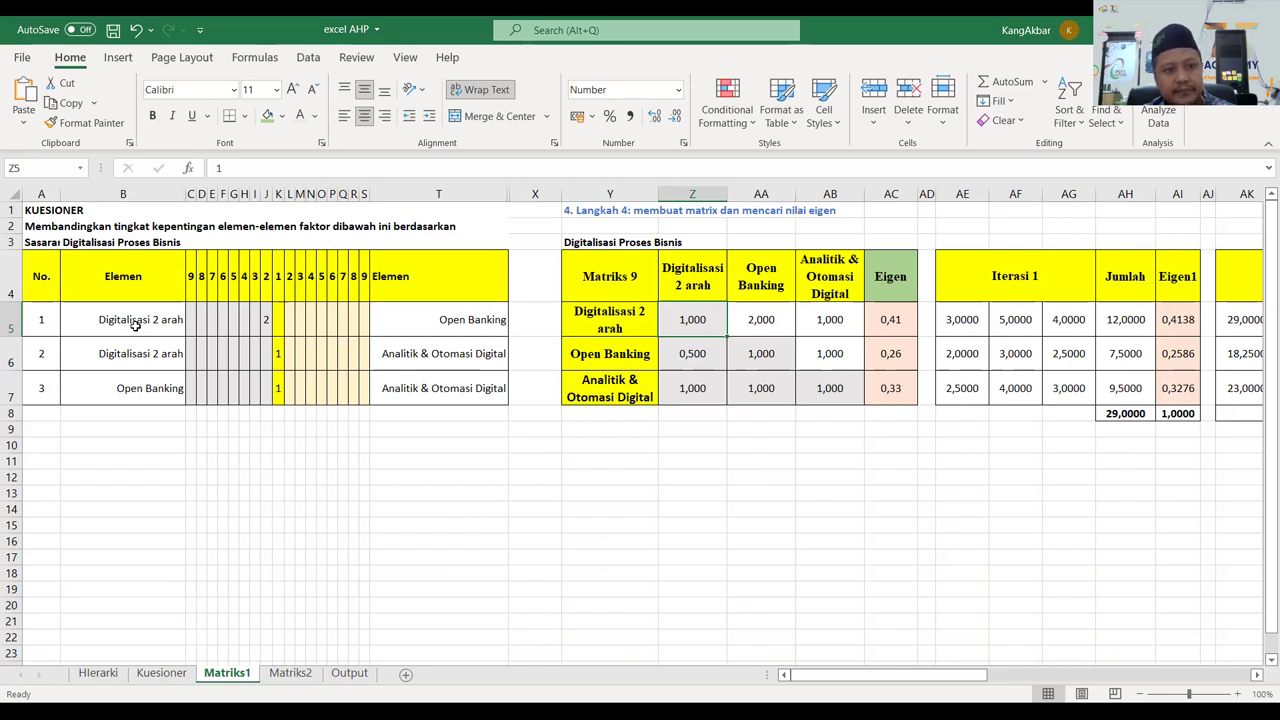
left_click(265, 319)
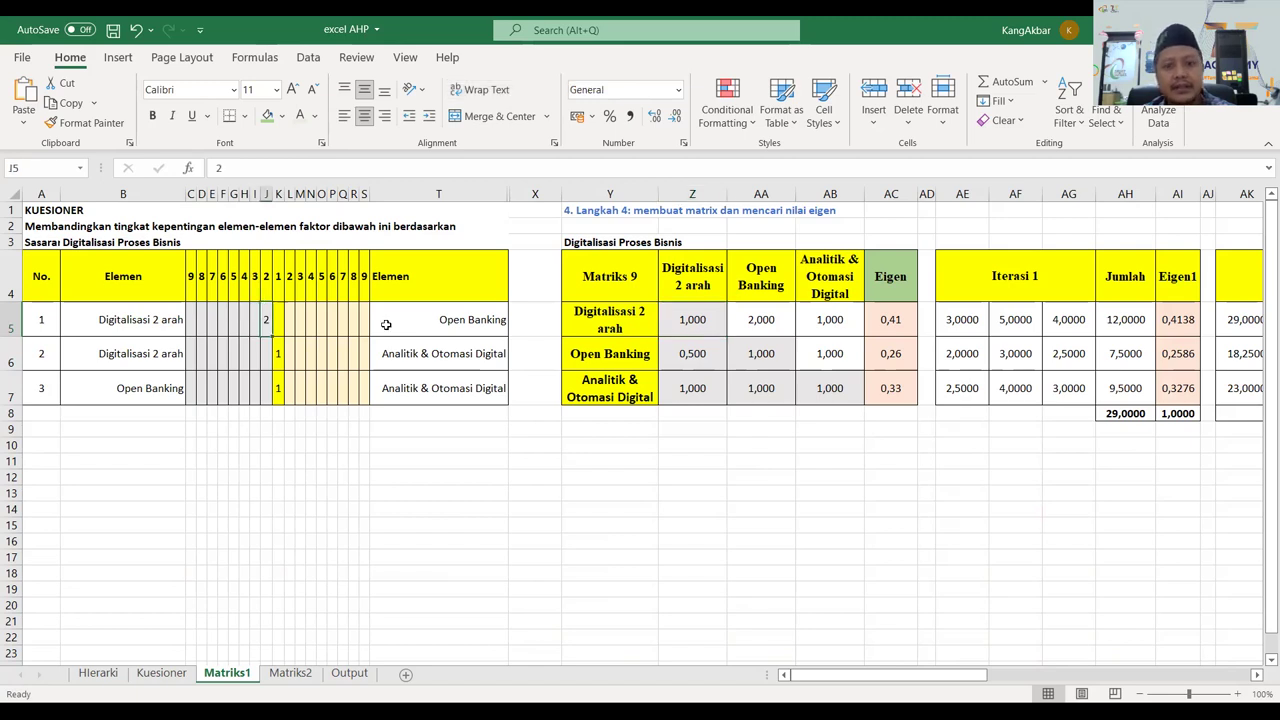
left_click(752, 320)
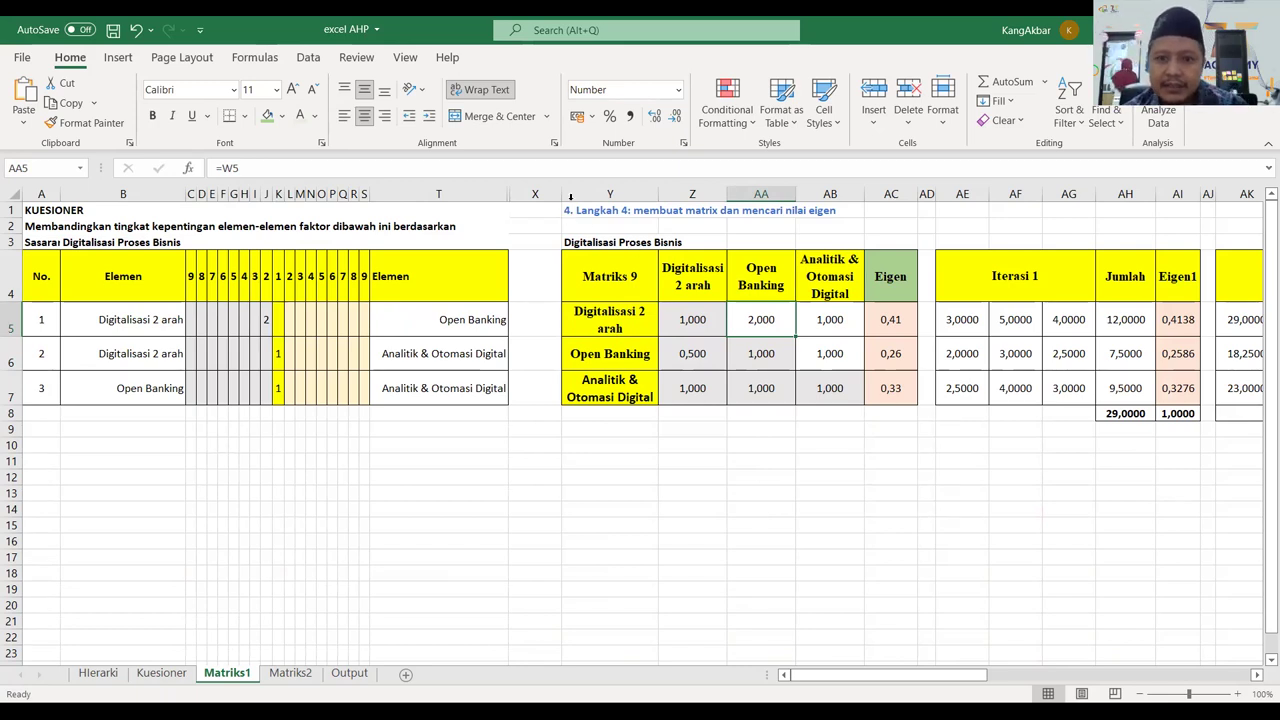
left_click(603, 355)
left_click(703, 285)
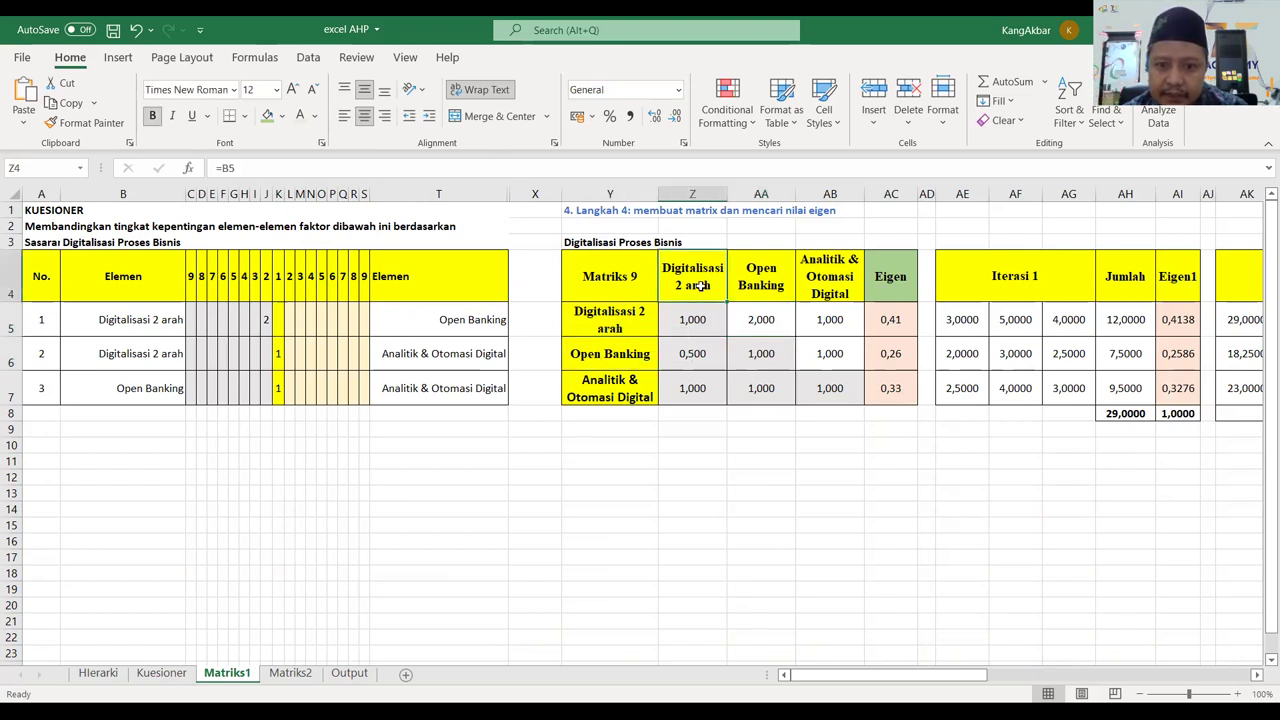
Format cell AA5, the Digitalisasi 2 arah to Open Banking comparison, with a red bold font.
left_click(755, 328)
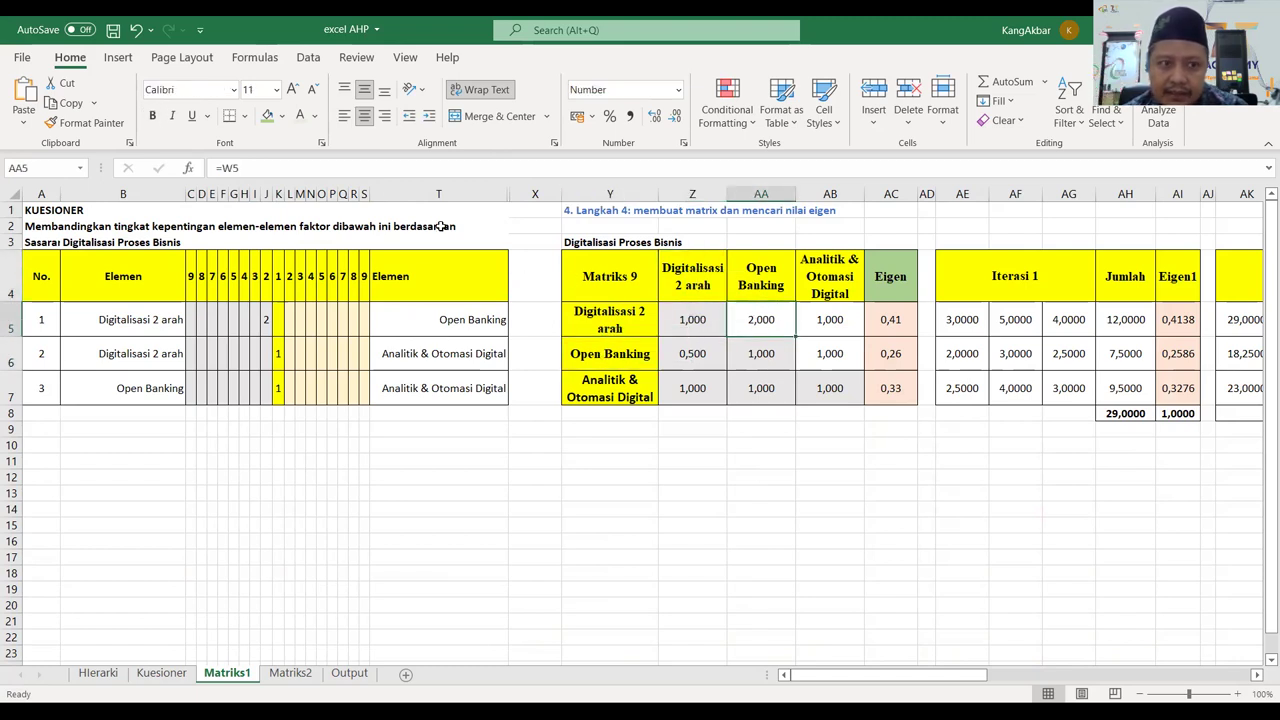
left_click(315, 116)
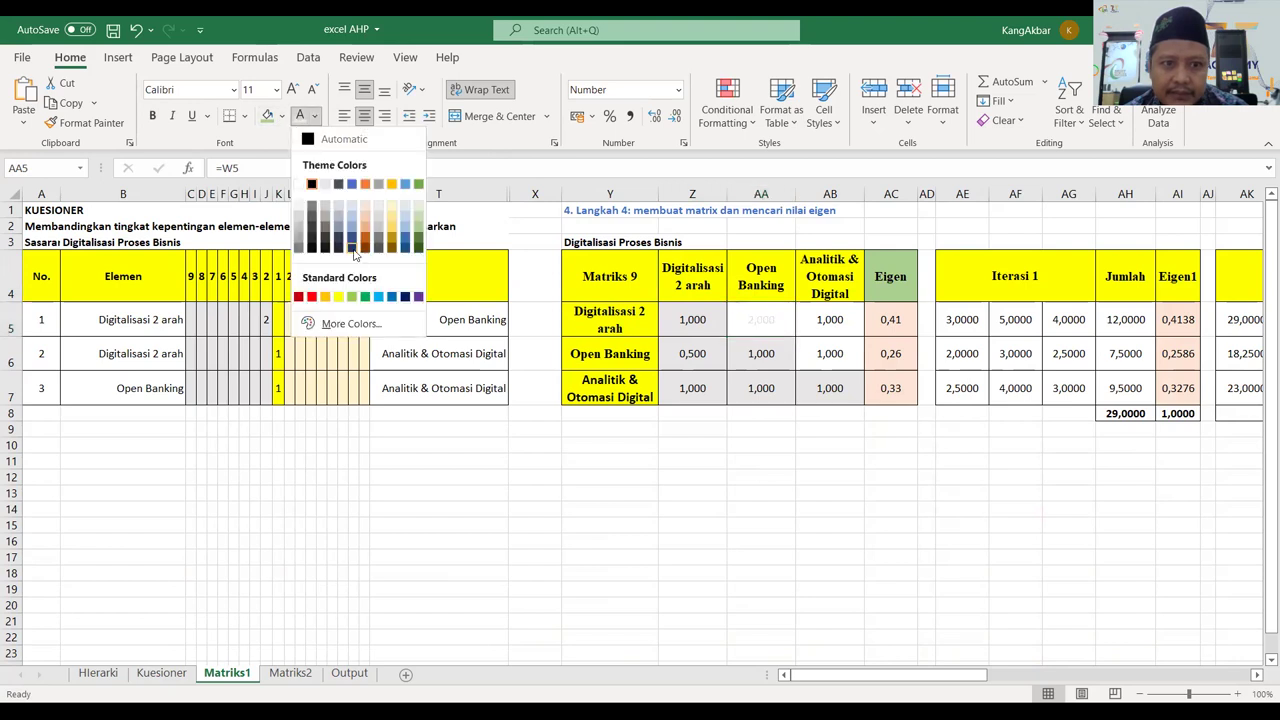
left_click(312, 297)
left_click(152, 116)
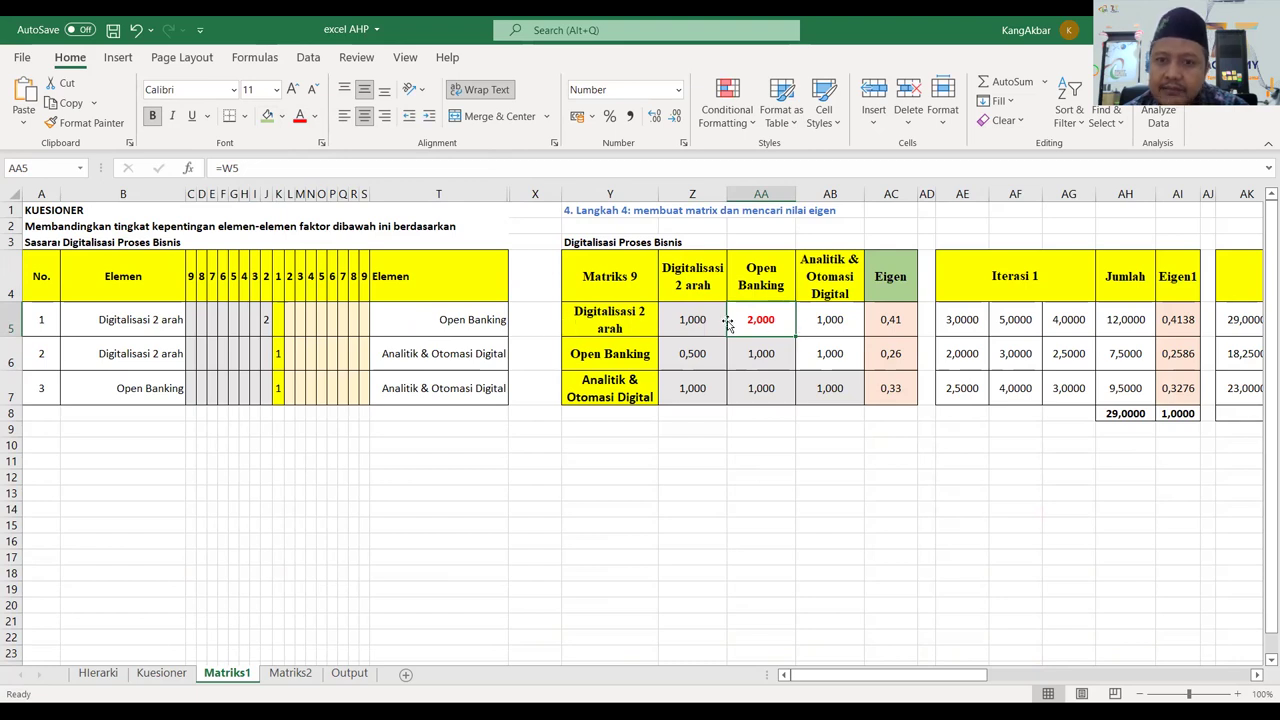
Check the reciprocal formula in Z6, the Open Banking to Digitalisasi 2 arah comparison, and format the cell with a red bold font.
left_click(753, 291)
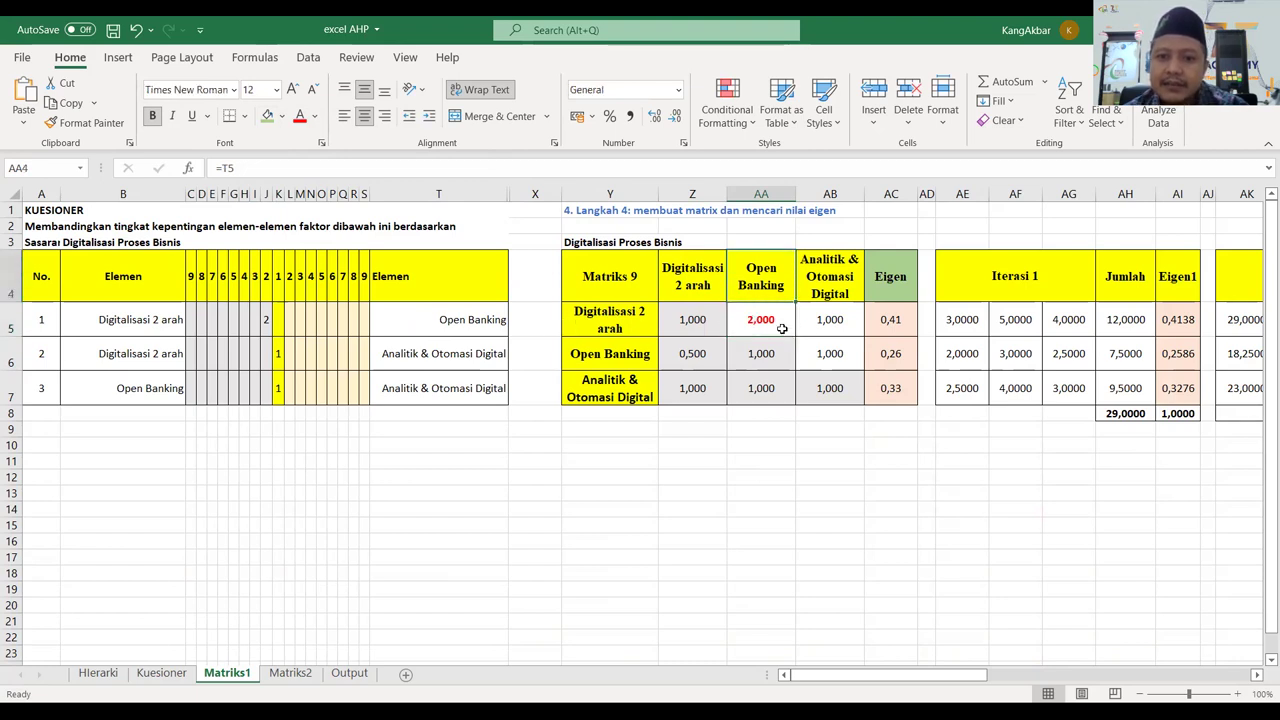
left_click(587, 362)
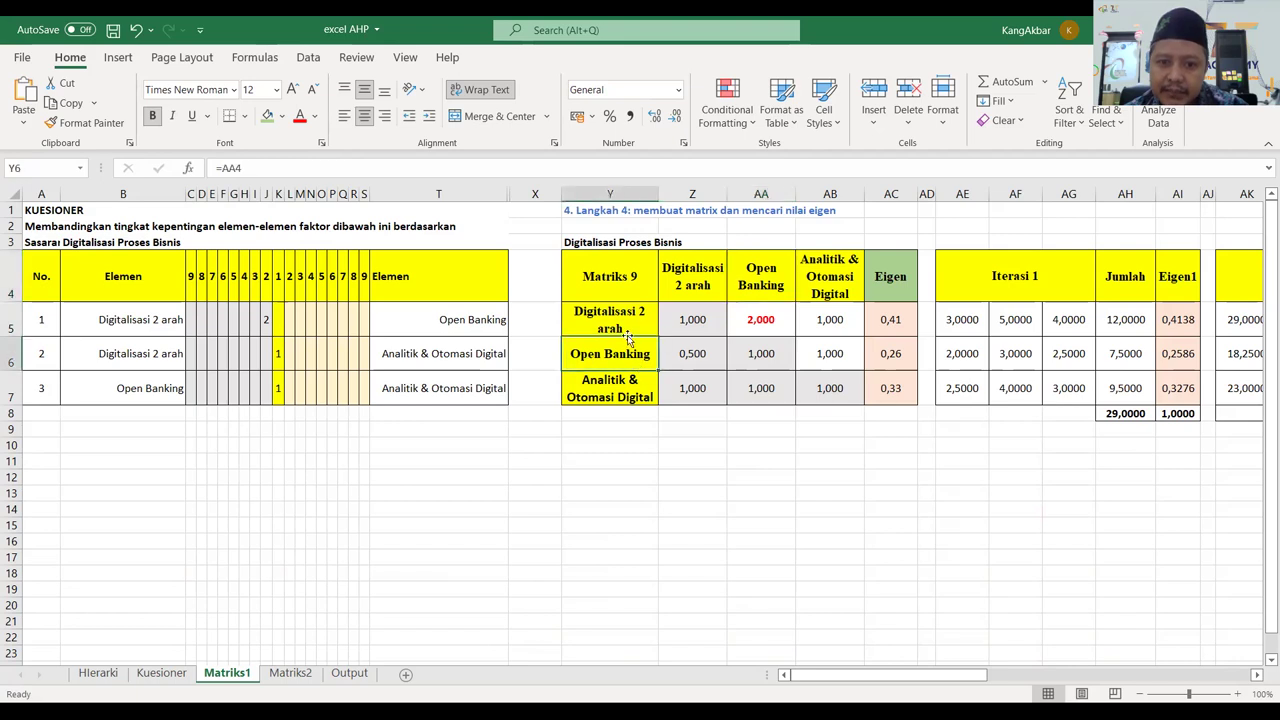
left_click(697, 284)
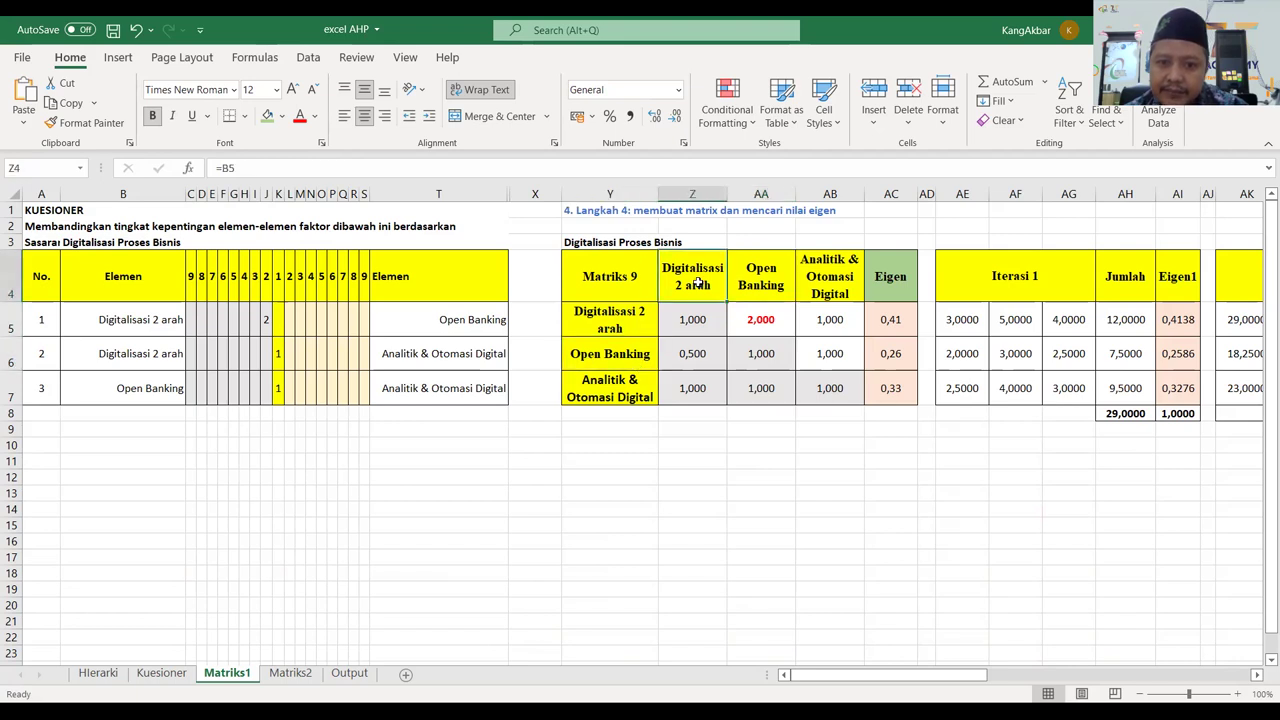
left_click(690, 353)
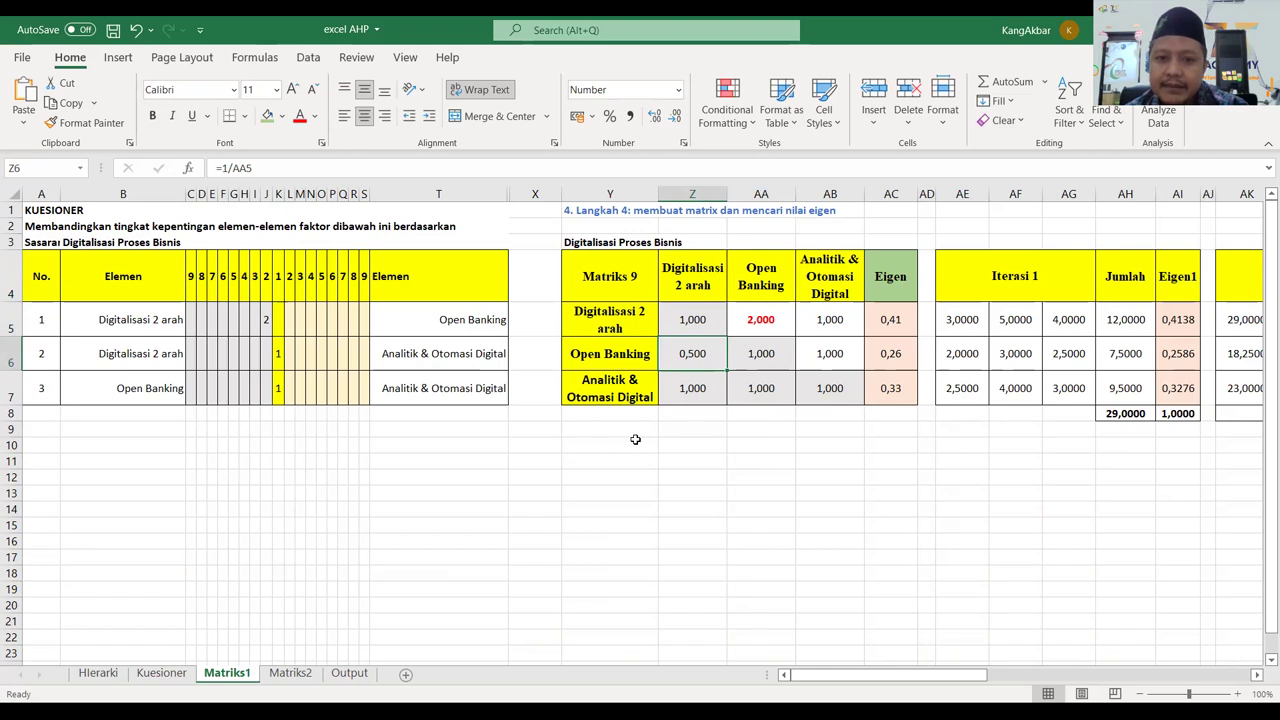
double_click(692, 362)
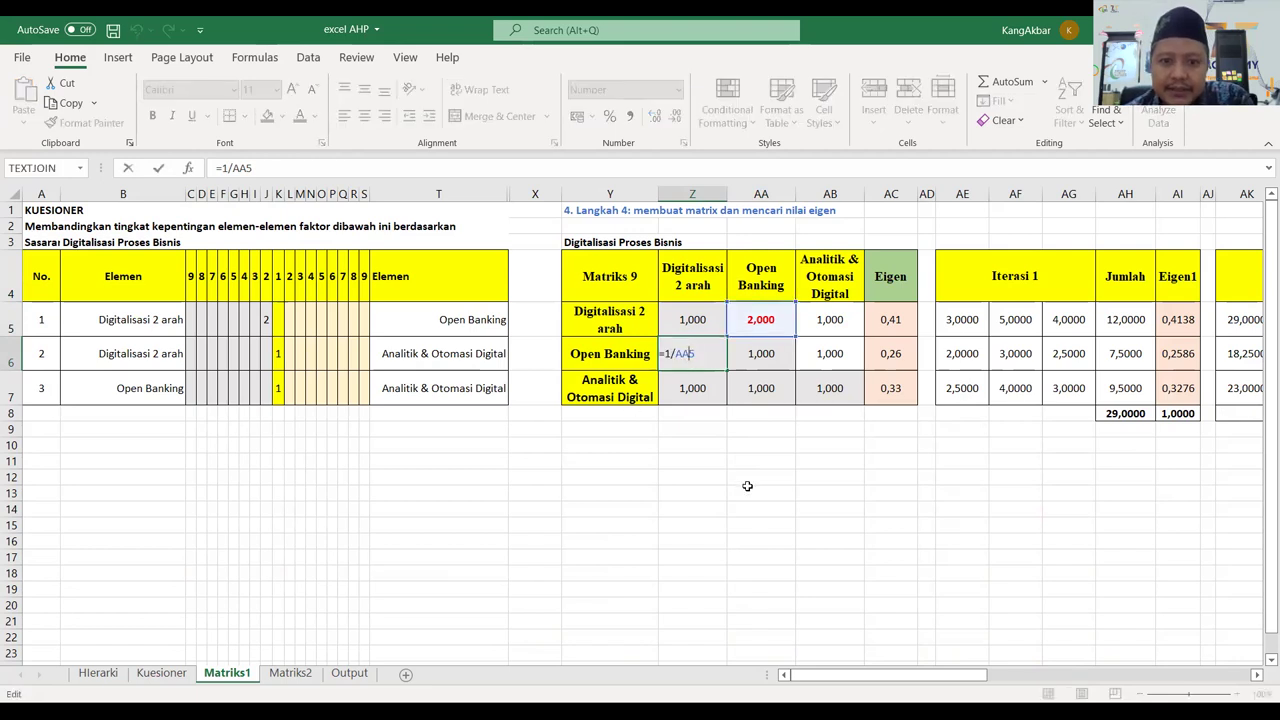
left_click(748, 487)
left_click(692, 360)
left_click(299, 115)
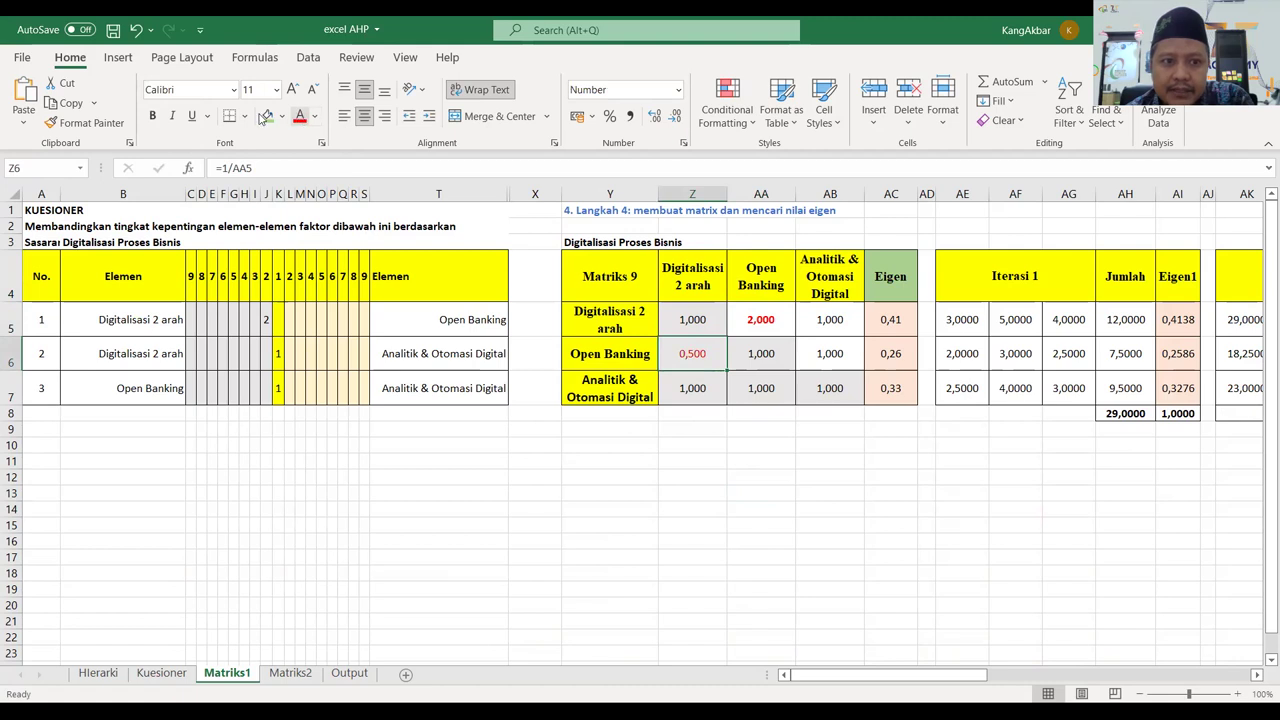
left_click(152, 116)
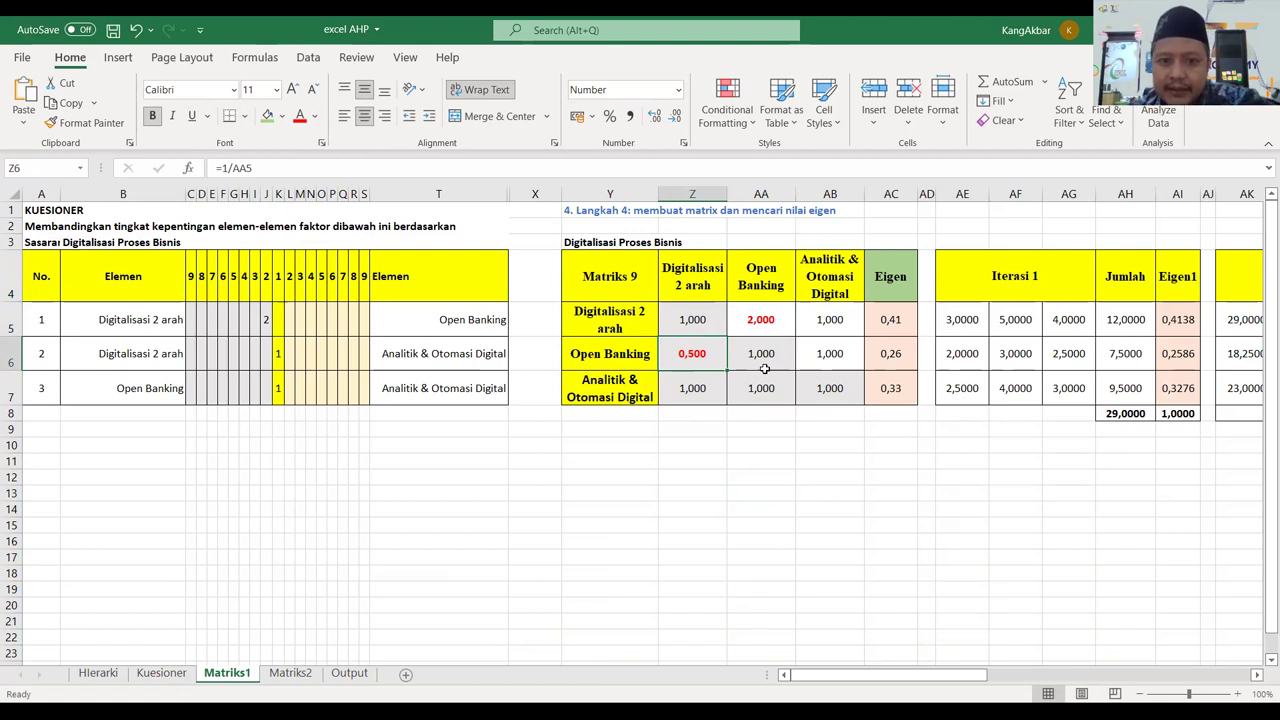
Check the formula in AB5, the Digitalisasi 2 arah to Analitik & Otomasi Digital comparison, and format the cell with a blue bold font.
left_click(608, 322)
left_click(846, 319)
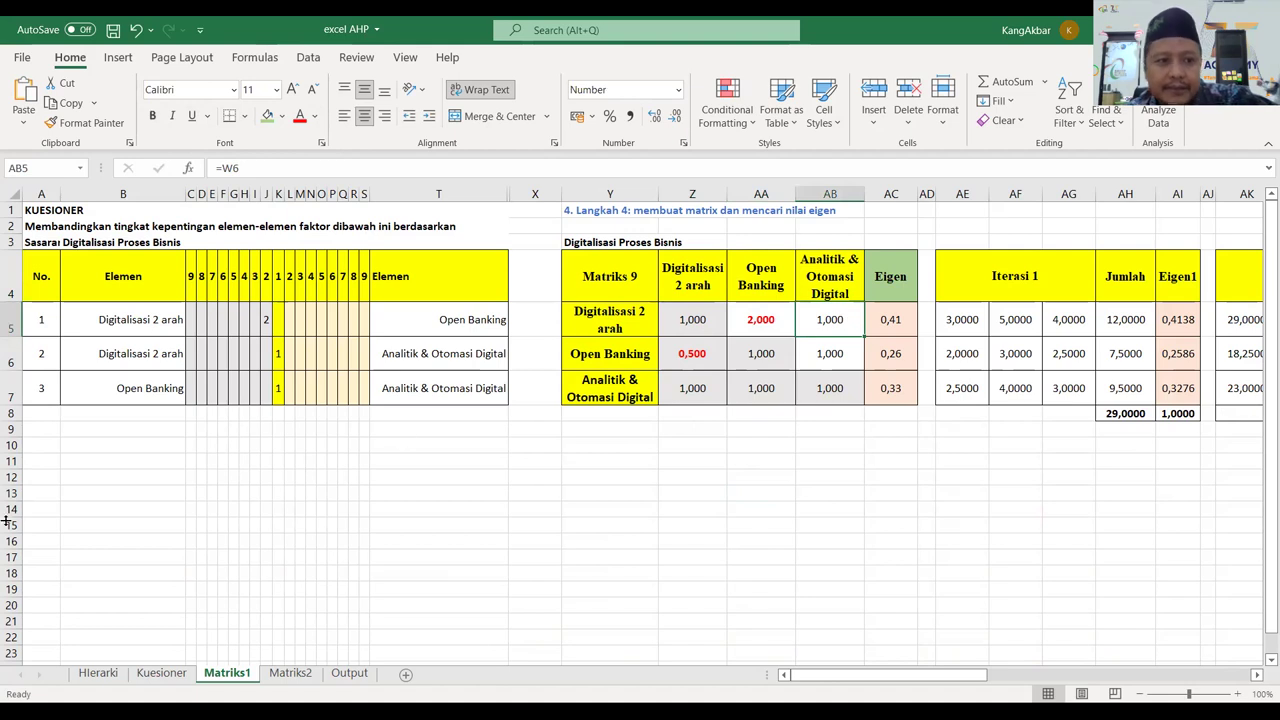
left_click(146, 356)
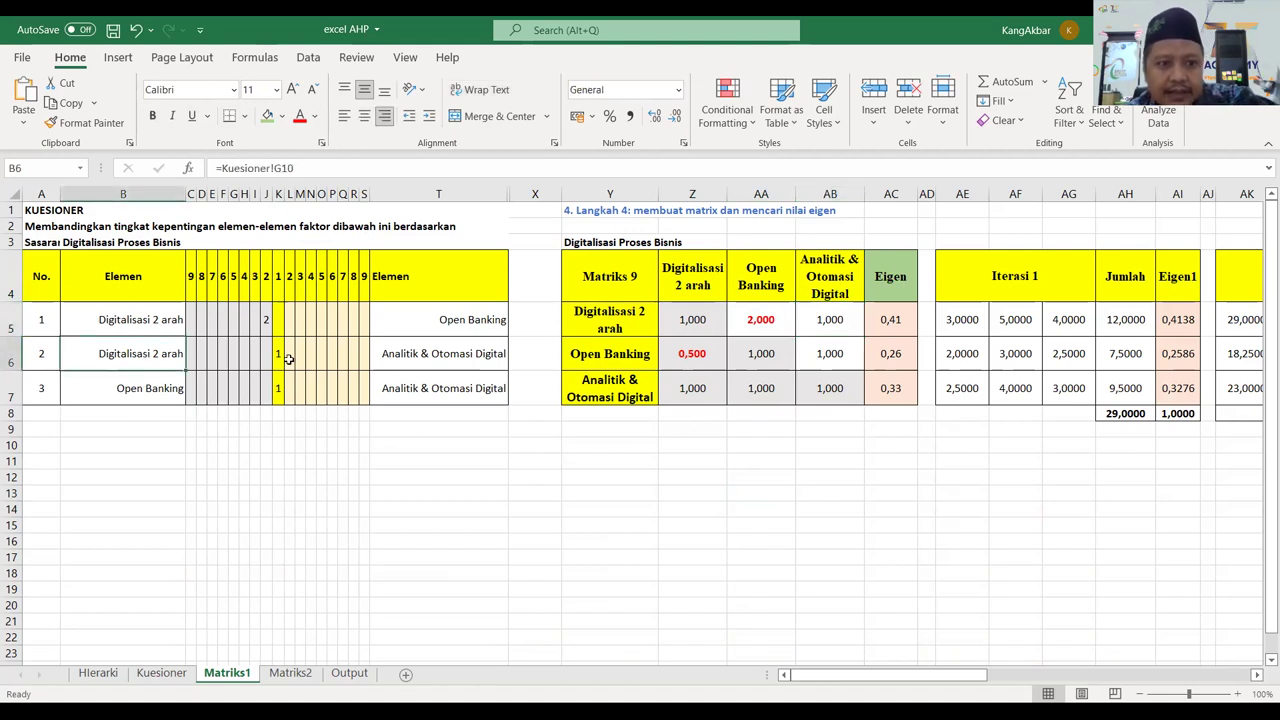
double_click(842, 322)
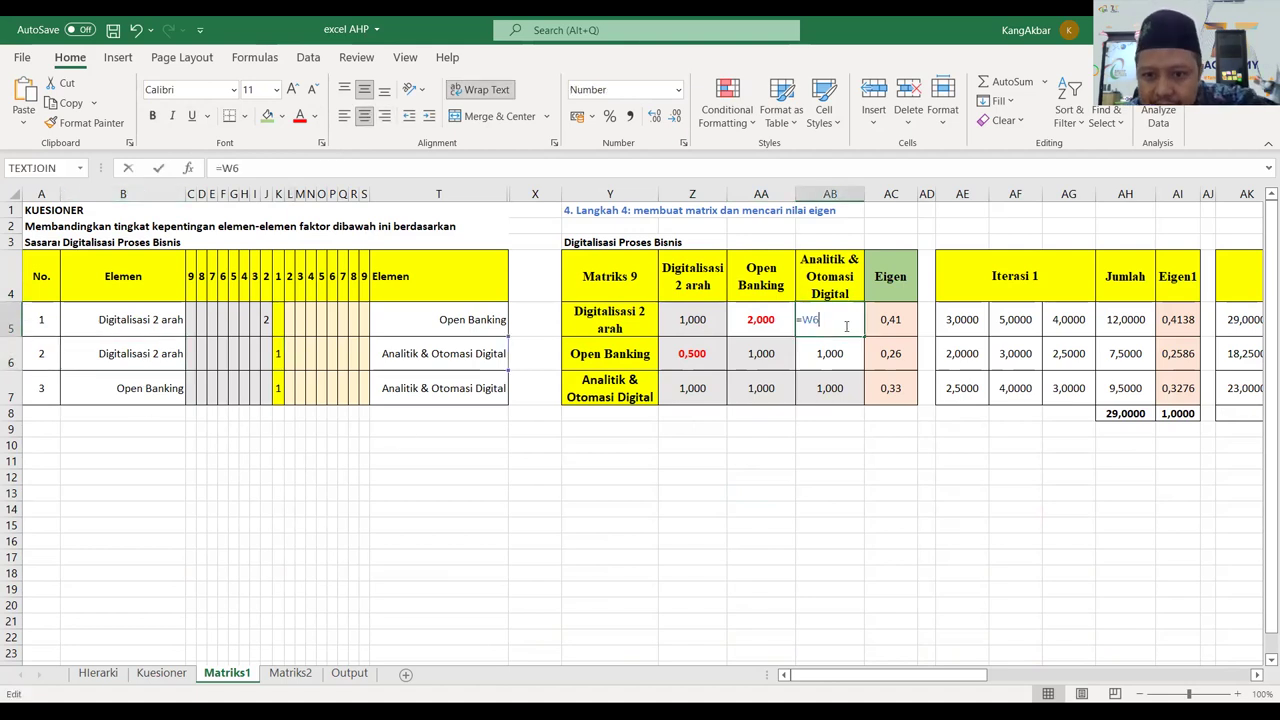
key("Return")
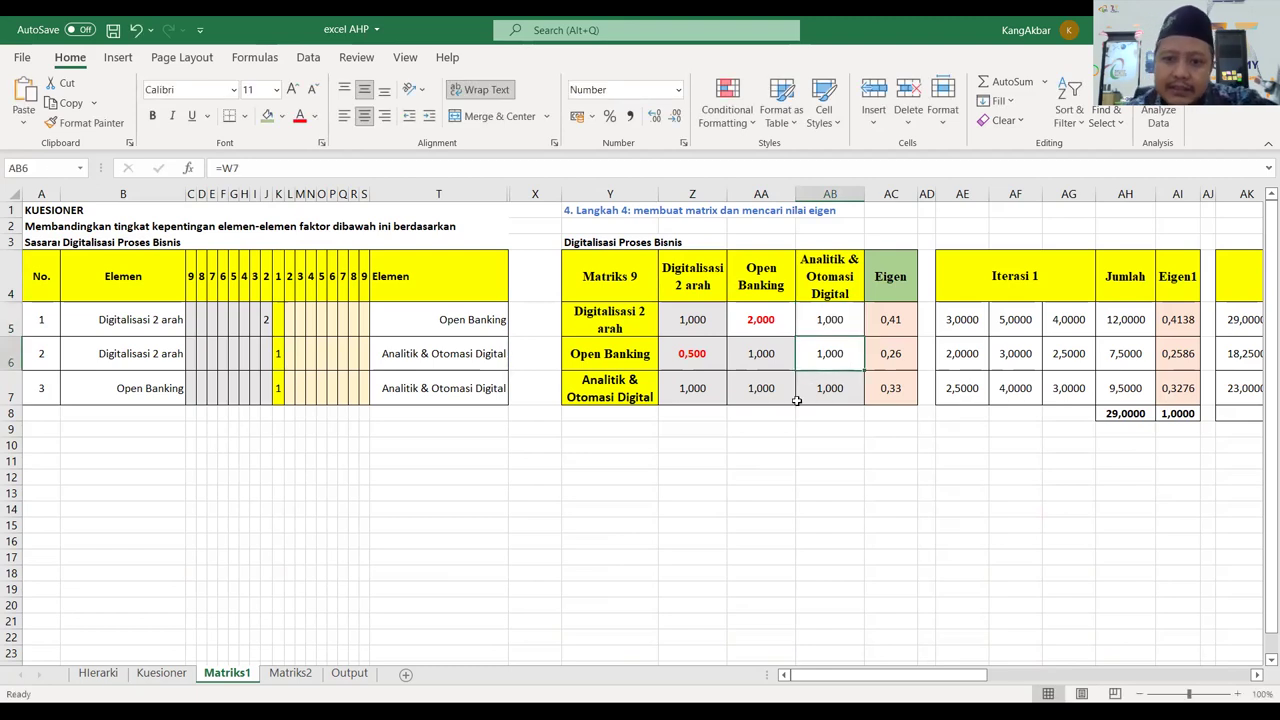
left_click(850, 308)
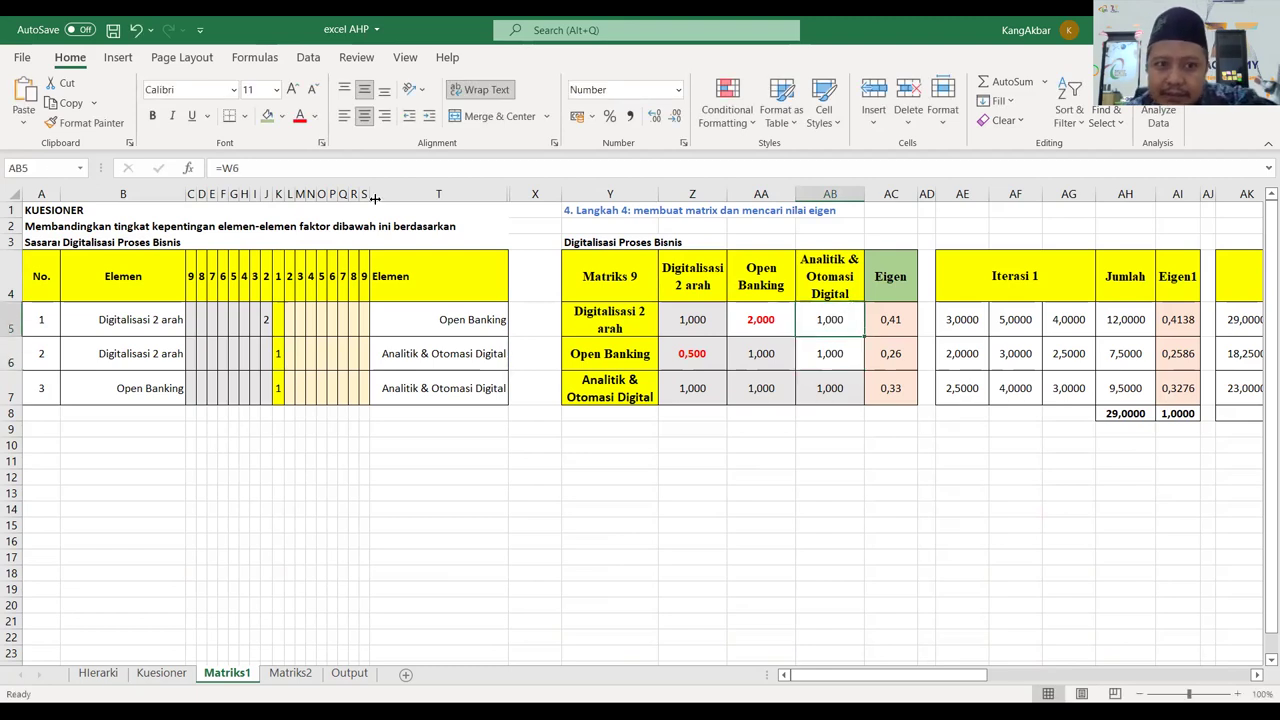
left_click(314, 116)
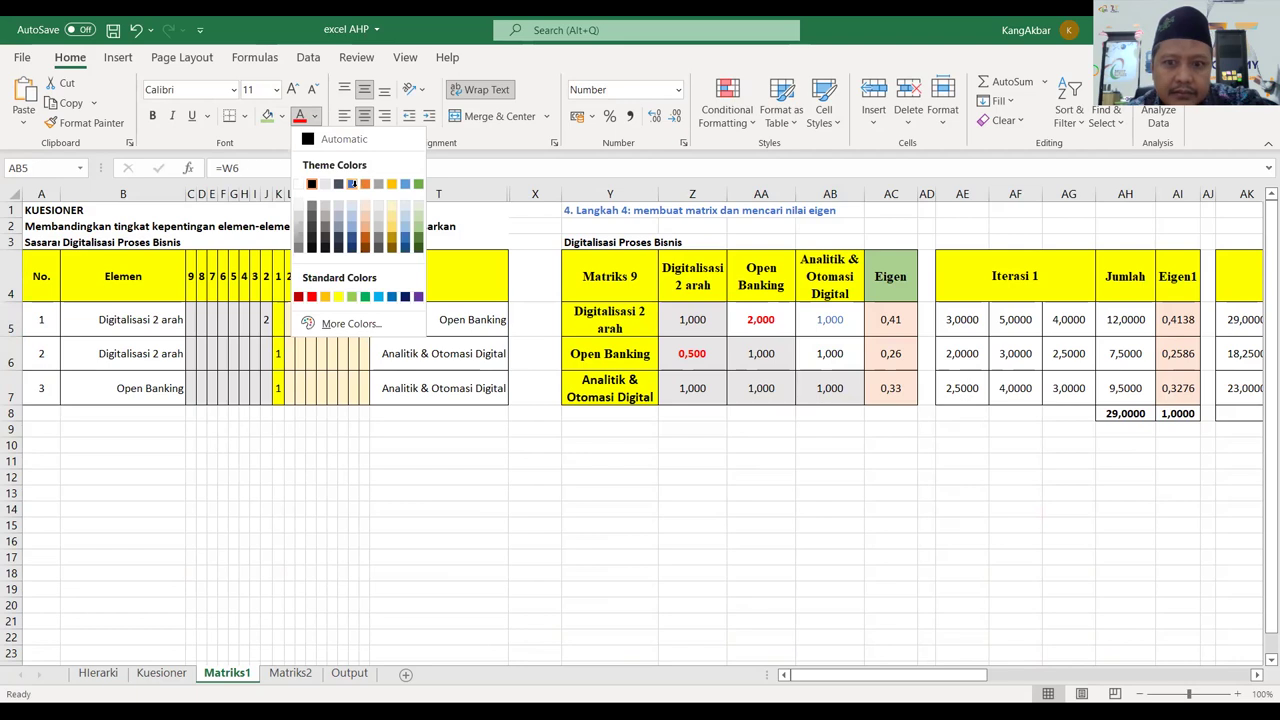
left_click(356, 189)
left_click(825, 473)
double_click(817, 319)
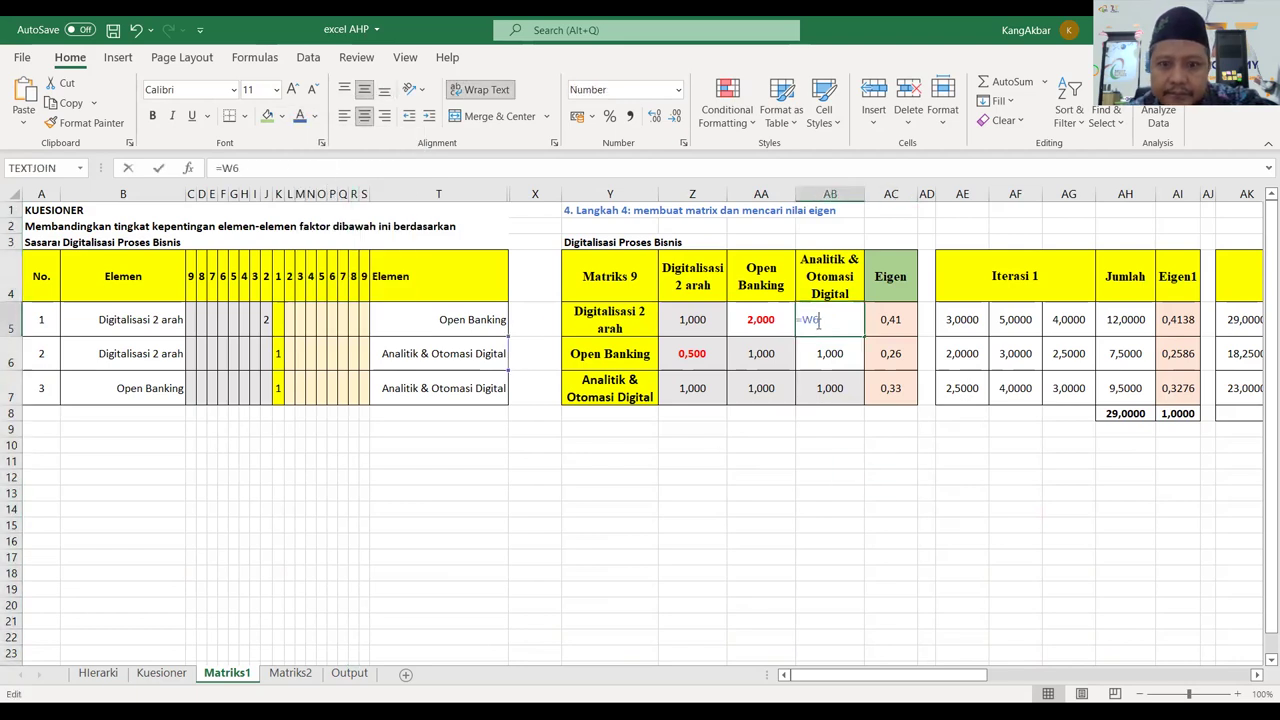
key("Escape")
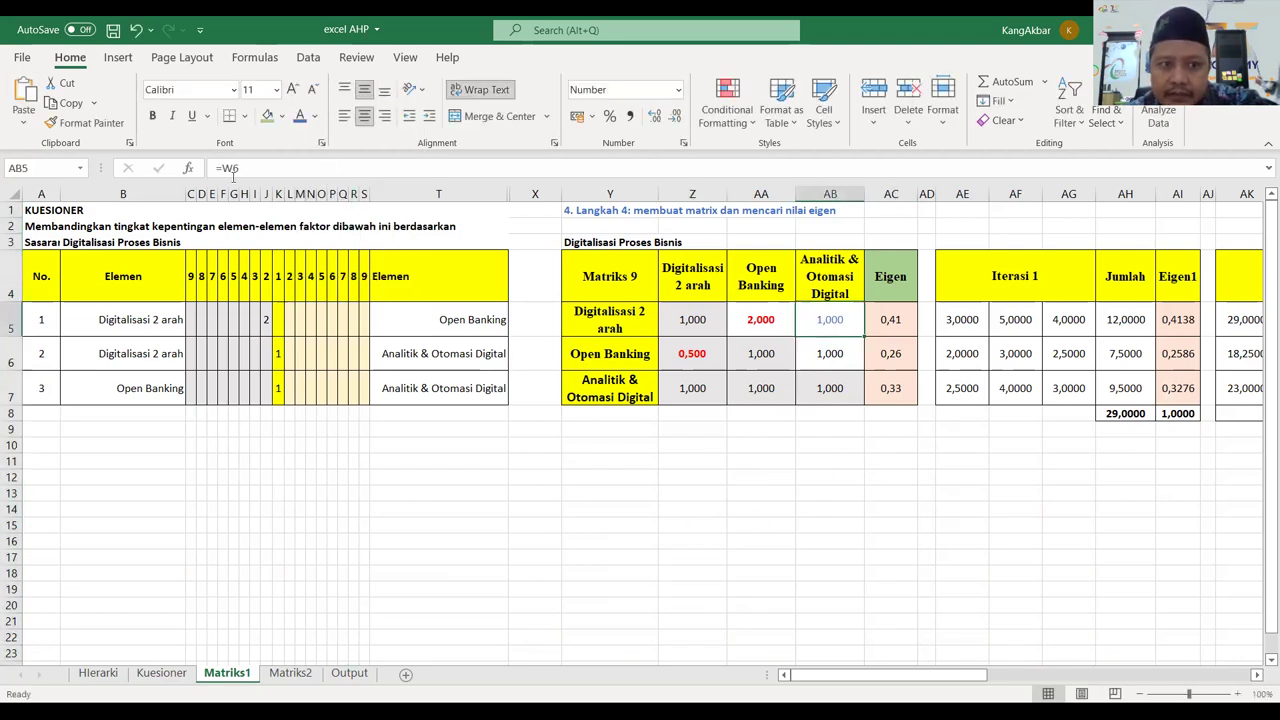
left_click(152, 116)
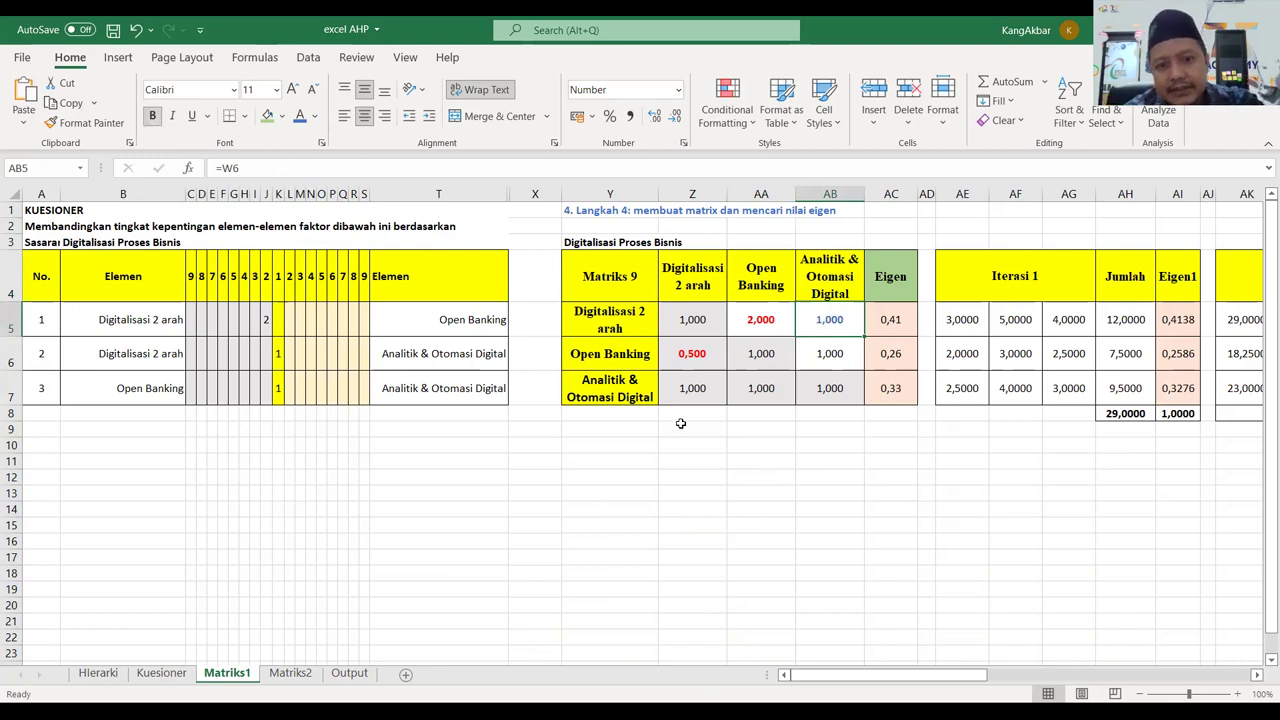
Apply the same blue font color to the reciprocal cell Z7 in the Analitik & Otomasi Digital row.
left_click(697, 389)
left_click(298, 116)
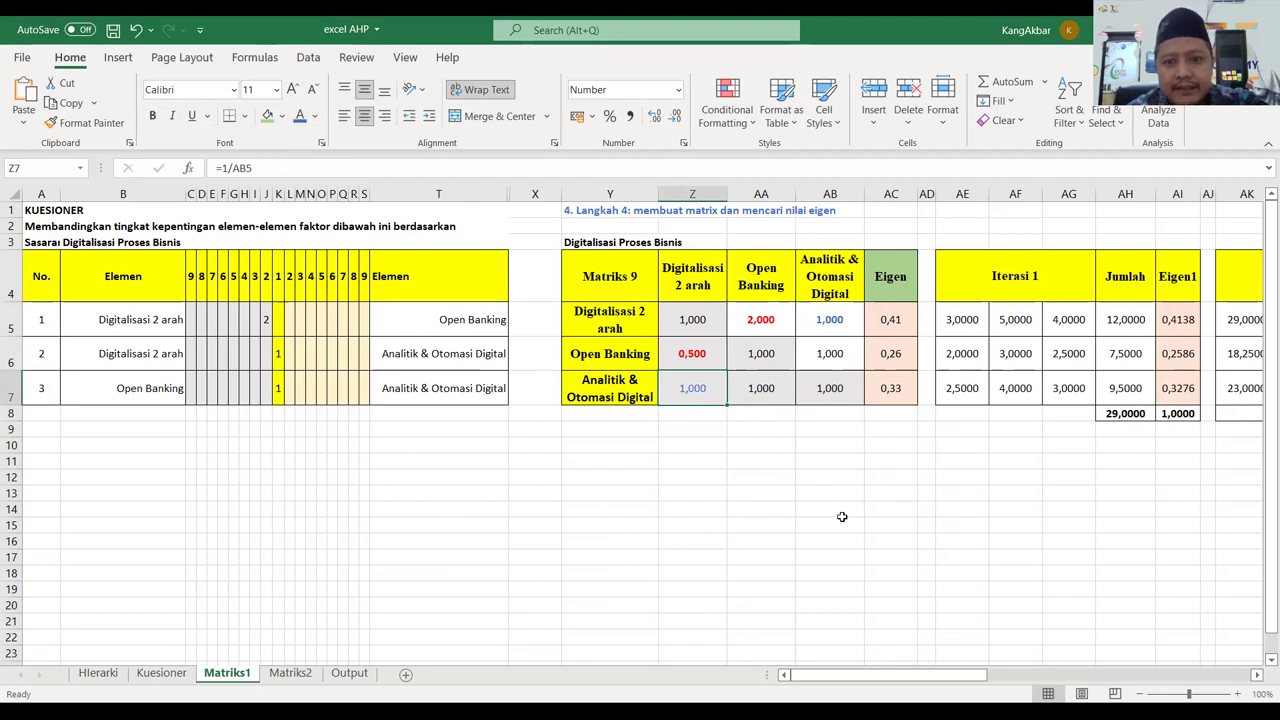
Format the Open Banking to Analitik & Otomasi Digital comparison in AB6 and its reciprocal in AA7 with a green bold font.
left_click(831, 357)
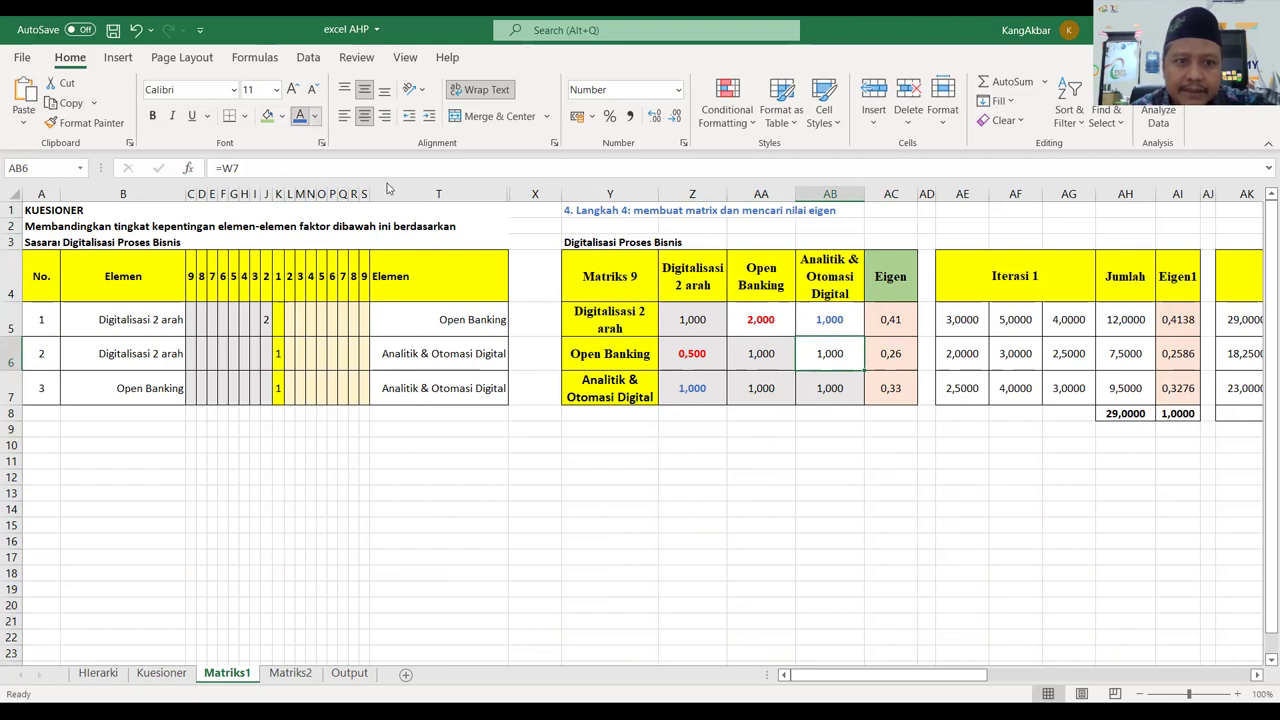
left_click(315, 116)
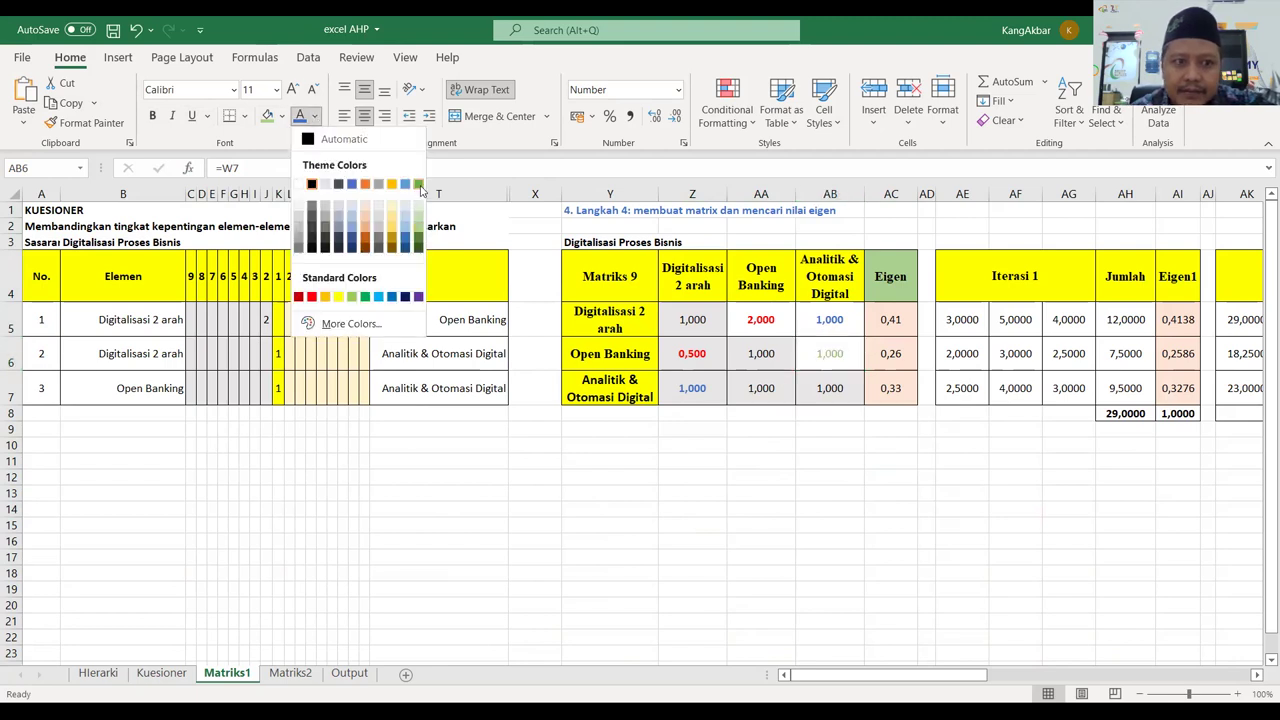
left_click(419, 185)
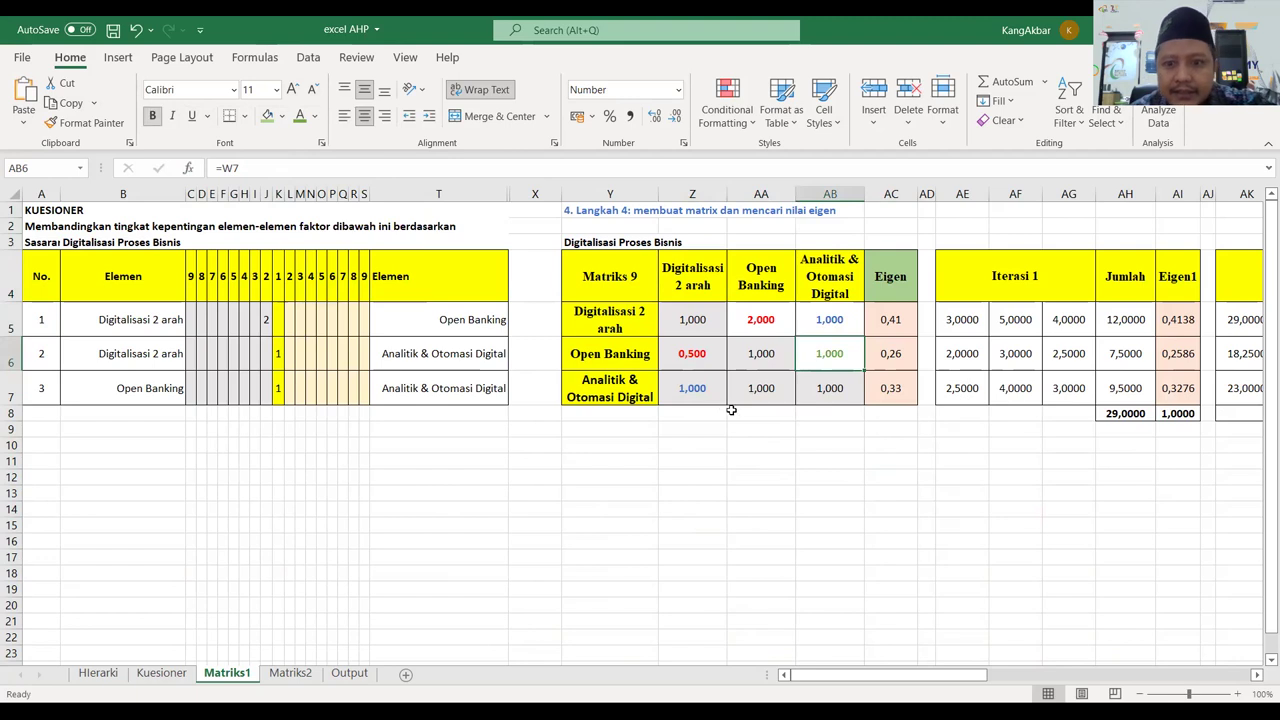
left_click(757, 388)
left_click(299, 116)
left_click(152, 116)
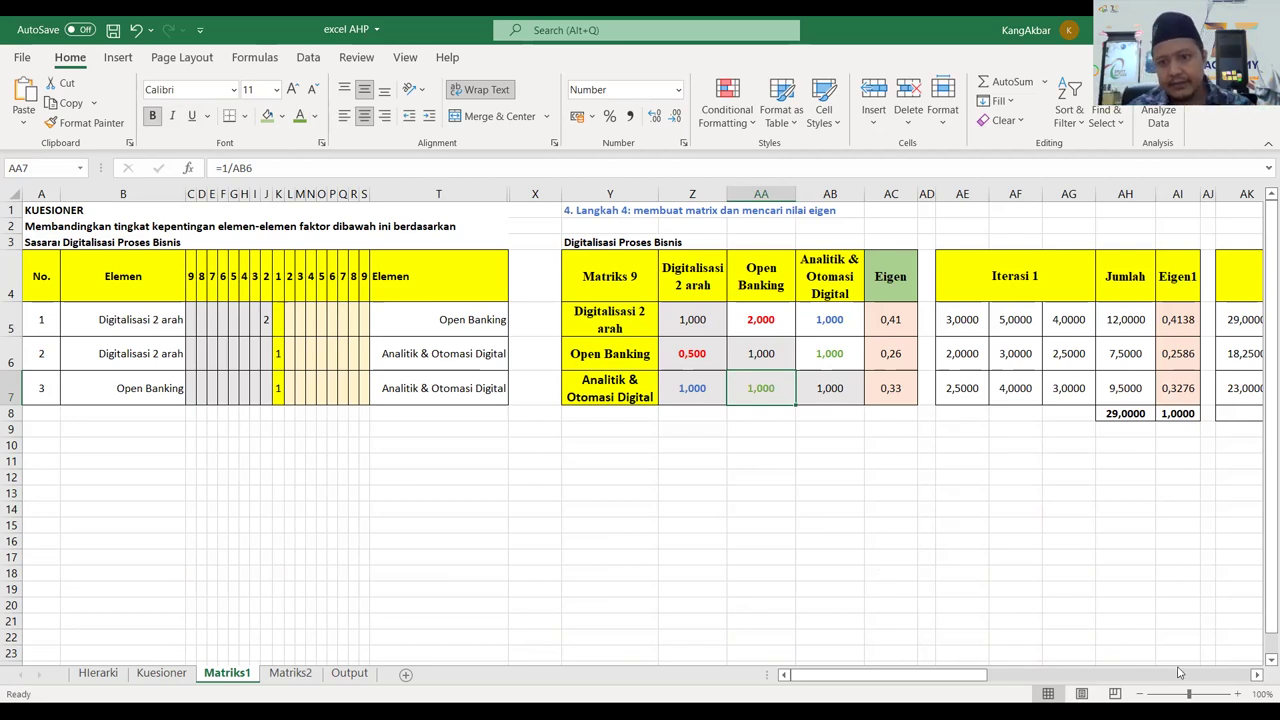
Examine the MMULT formula behind the Iterasi 1 matrix in AE5 and the comparison values it multiplies in Z5:AB7.
left_click(1258, 677)
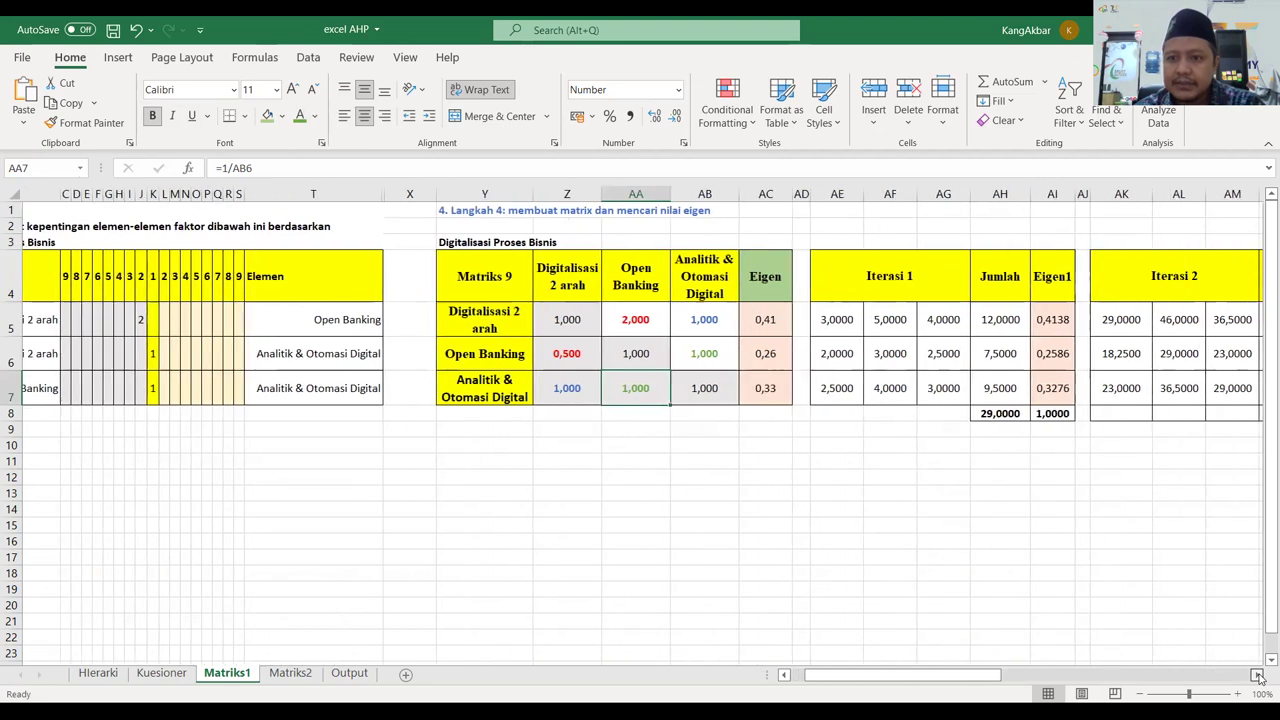
left_click(1258, 677)
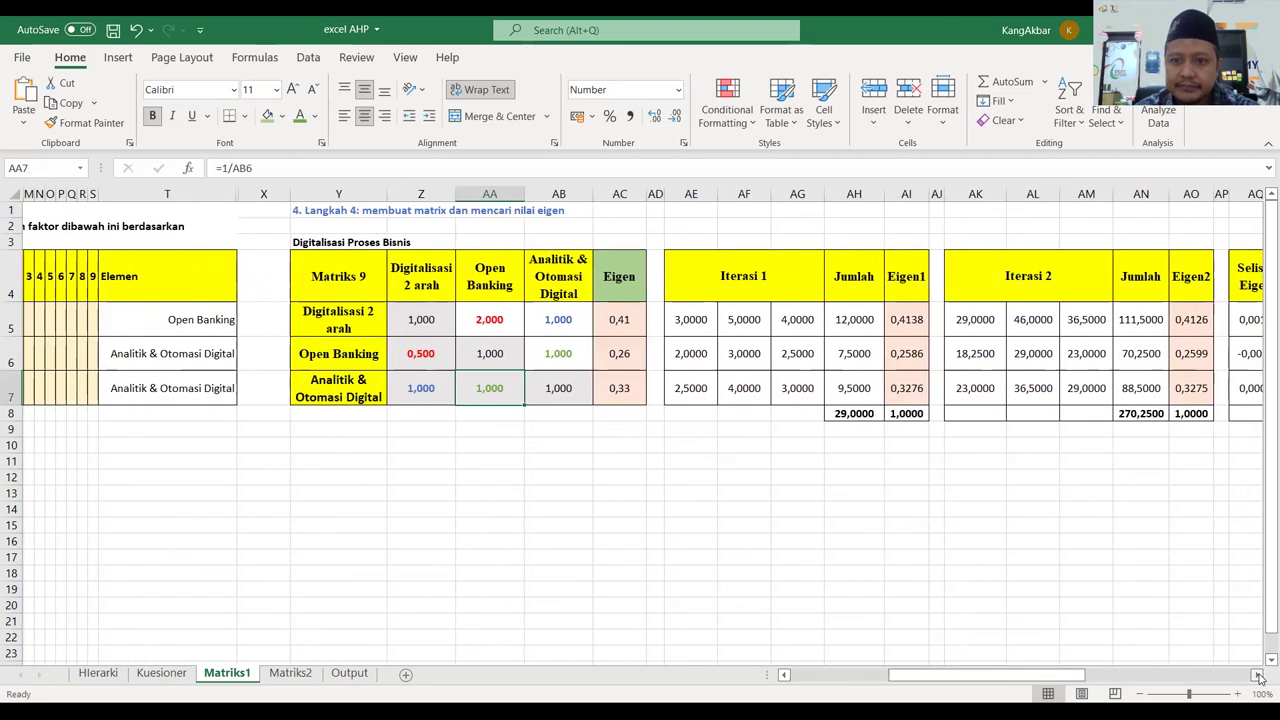
left_click(1258, 677)
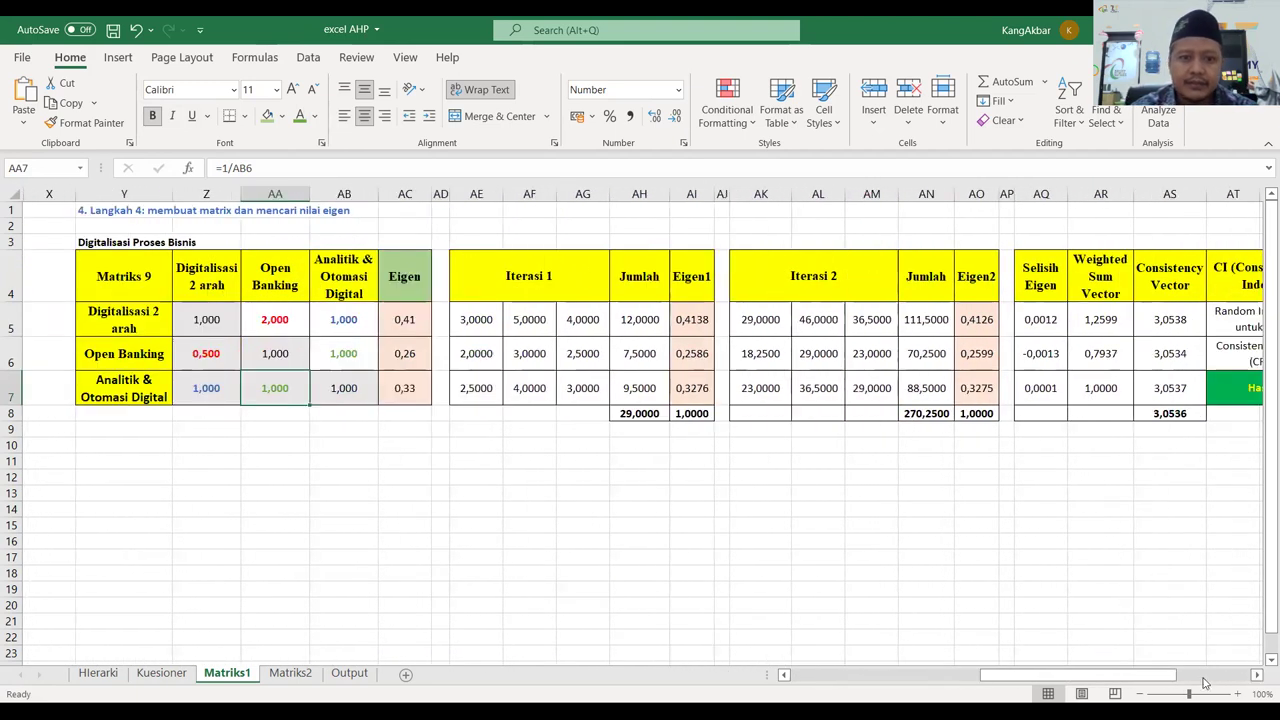
left_click(455, 315)
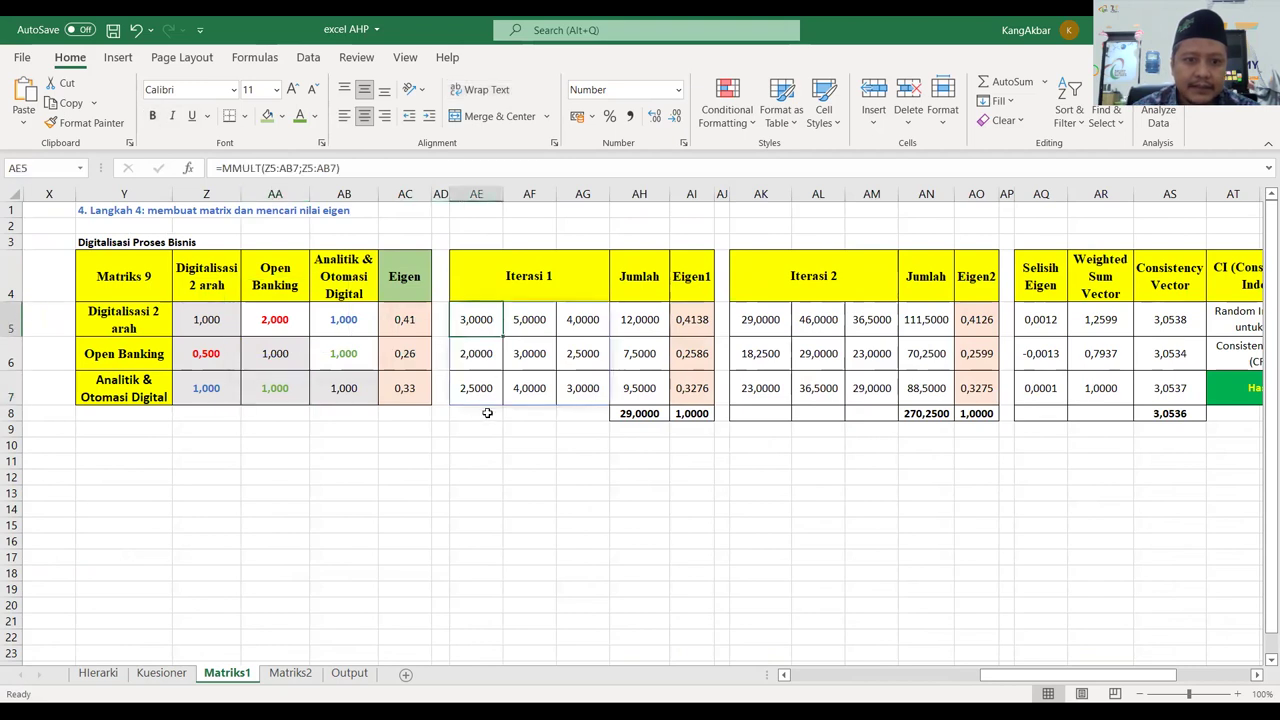
left_click(490, 395)
key("BackSpace")
key("Escape")
left_click(545, 472)
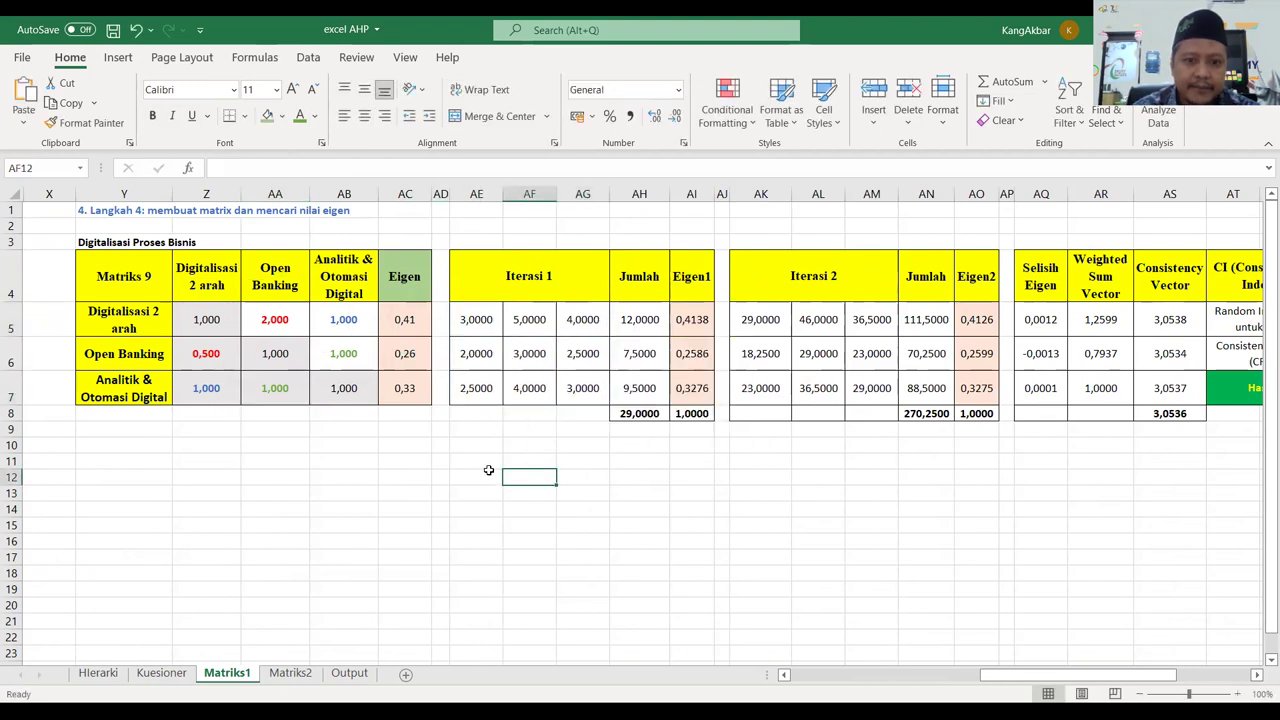
left_click(213, 330)
left_click_drag(213, 330, 339, 389)
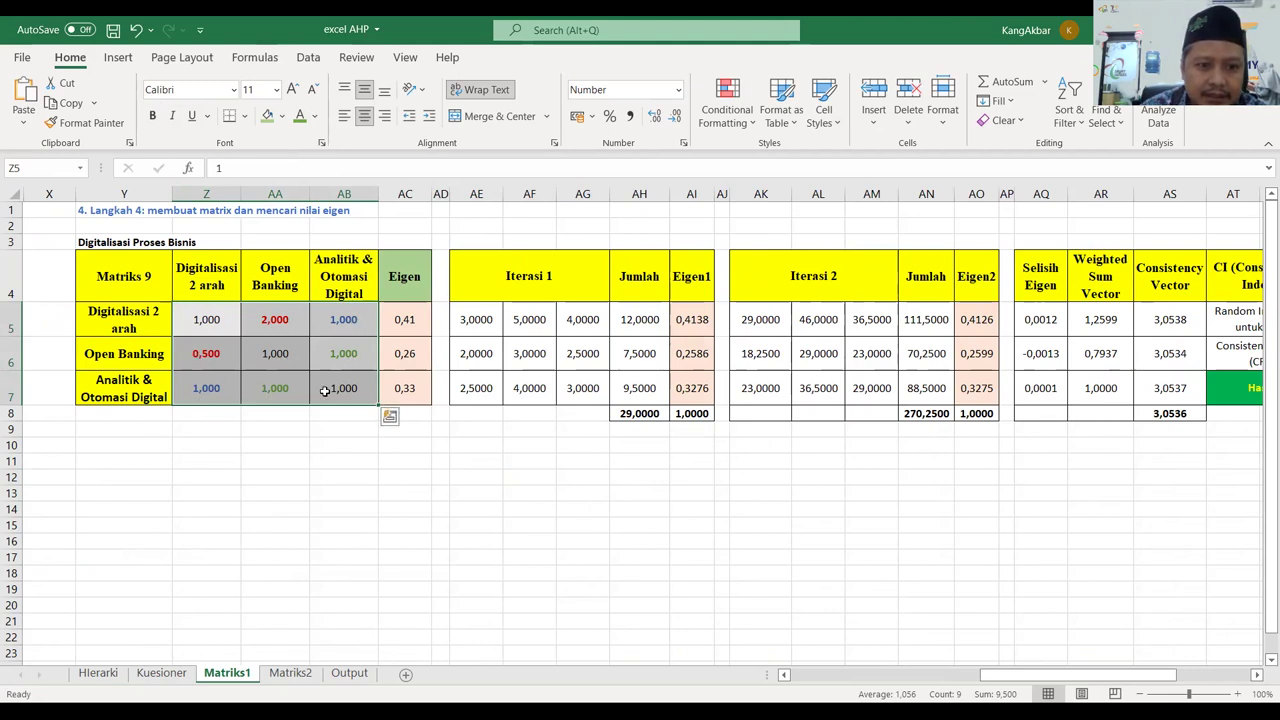
left_click(492, 317)
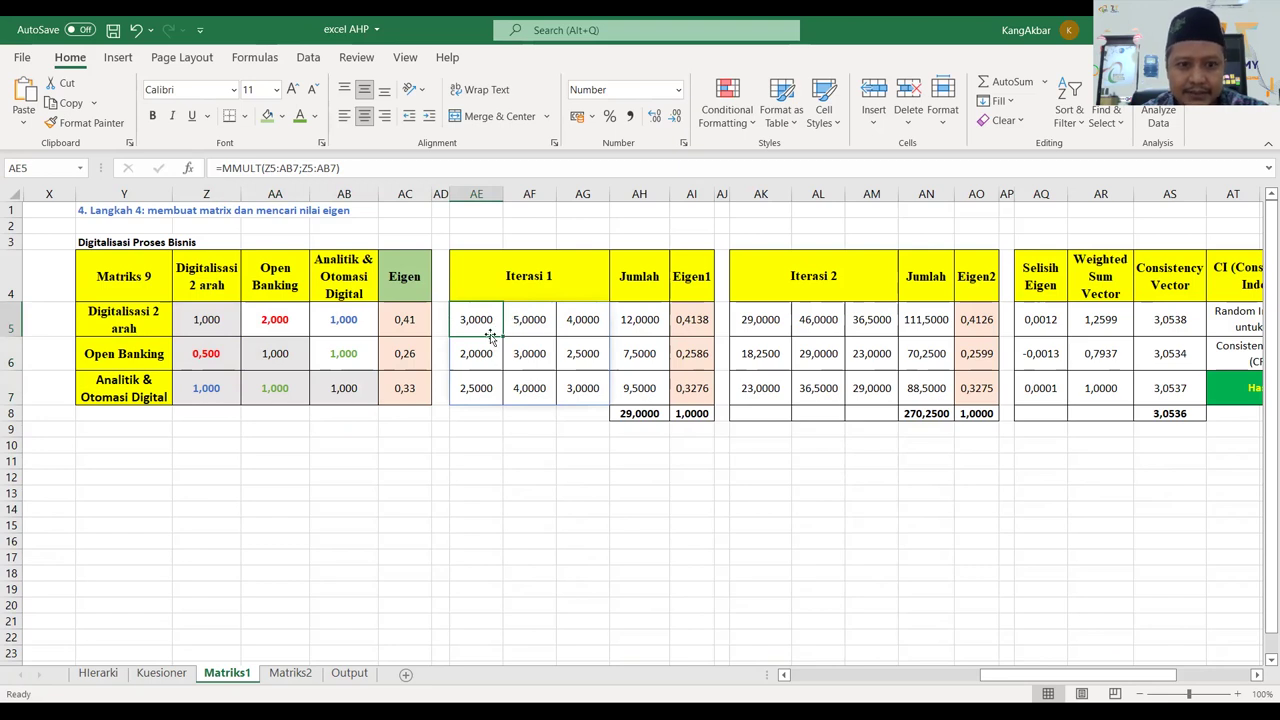
Enter =MMULT(Z5:AB7;Z5:AB7) in AE10, below the Iterasi 1 table, to multiply the comparison matrix by itself.
left_click(488, 450)
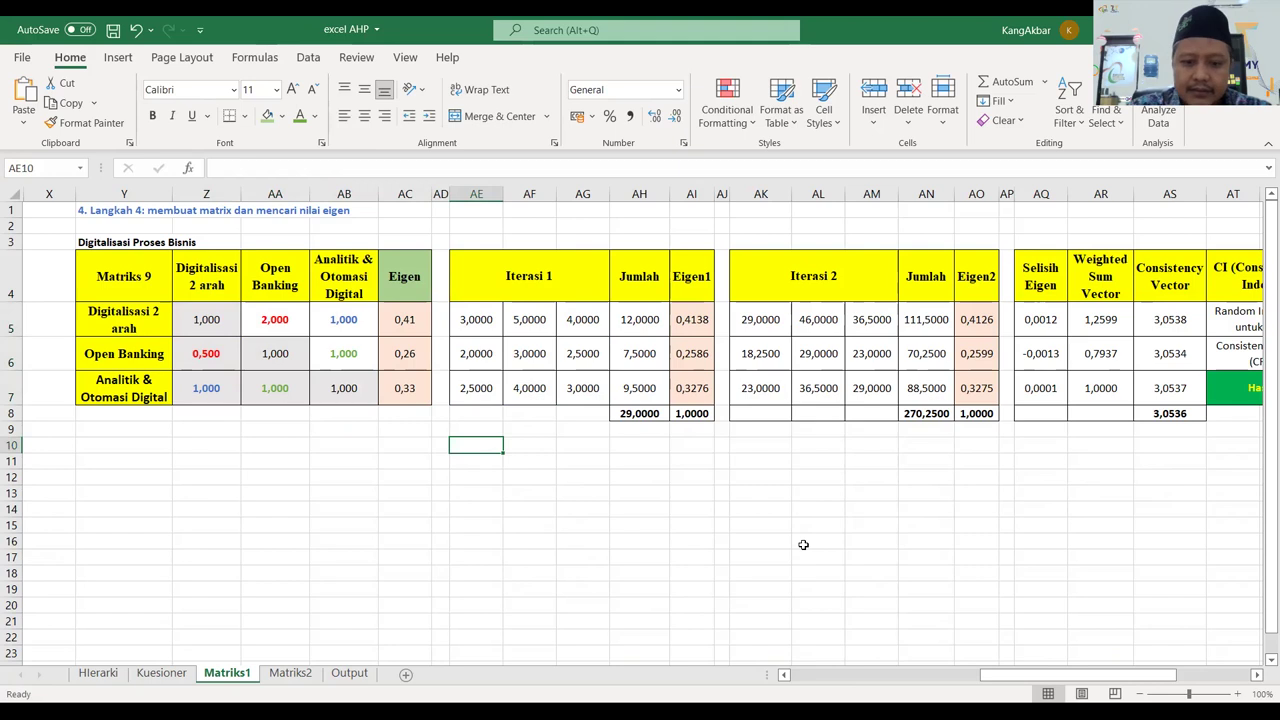
type("=")
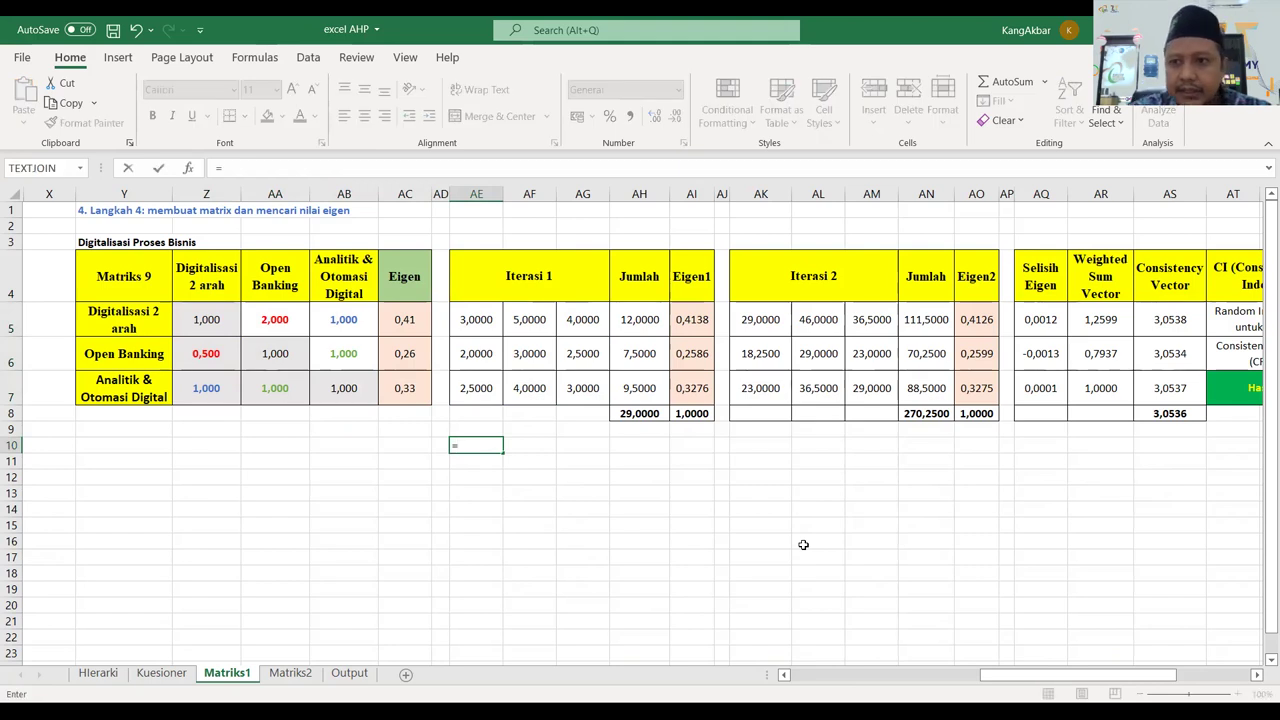
type("mm")
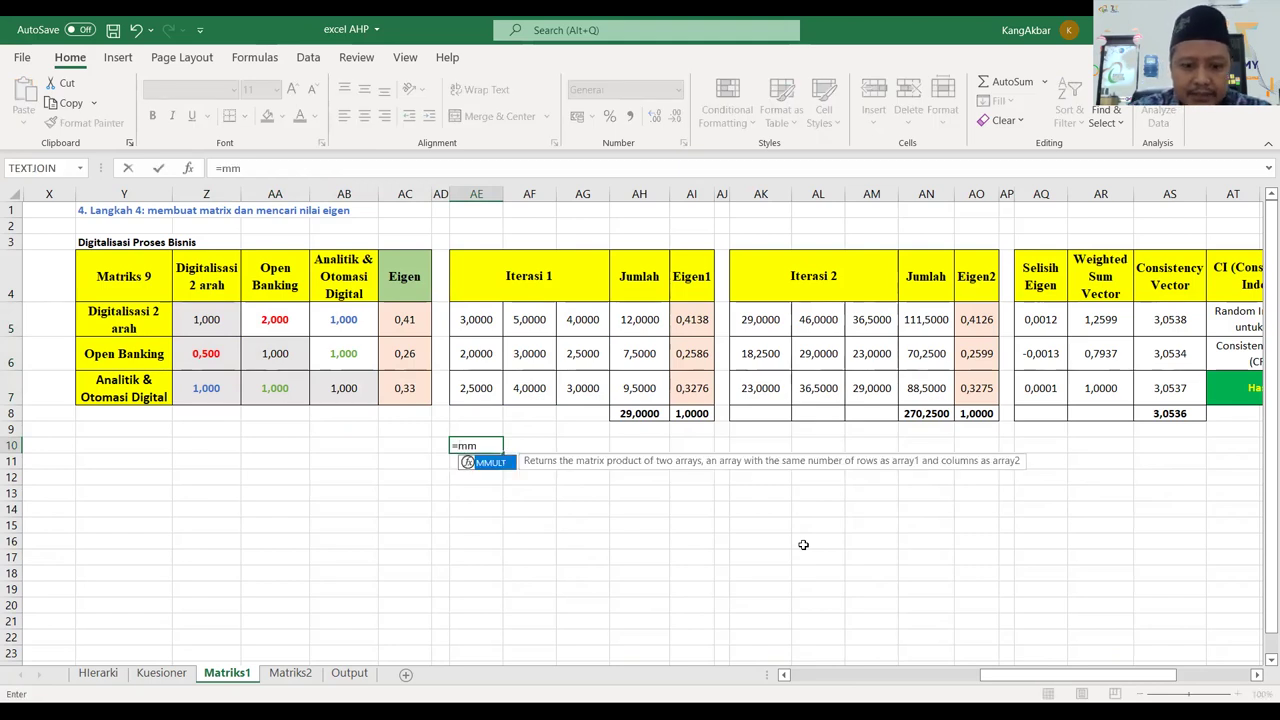
double_click(490, 464)
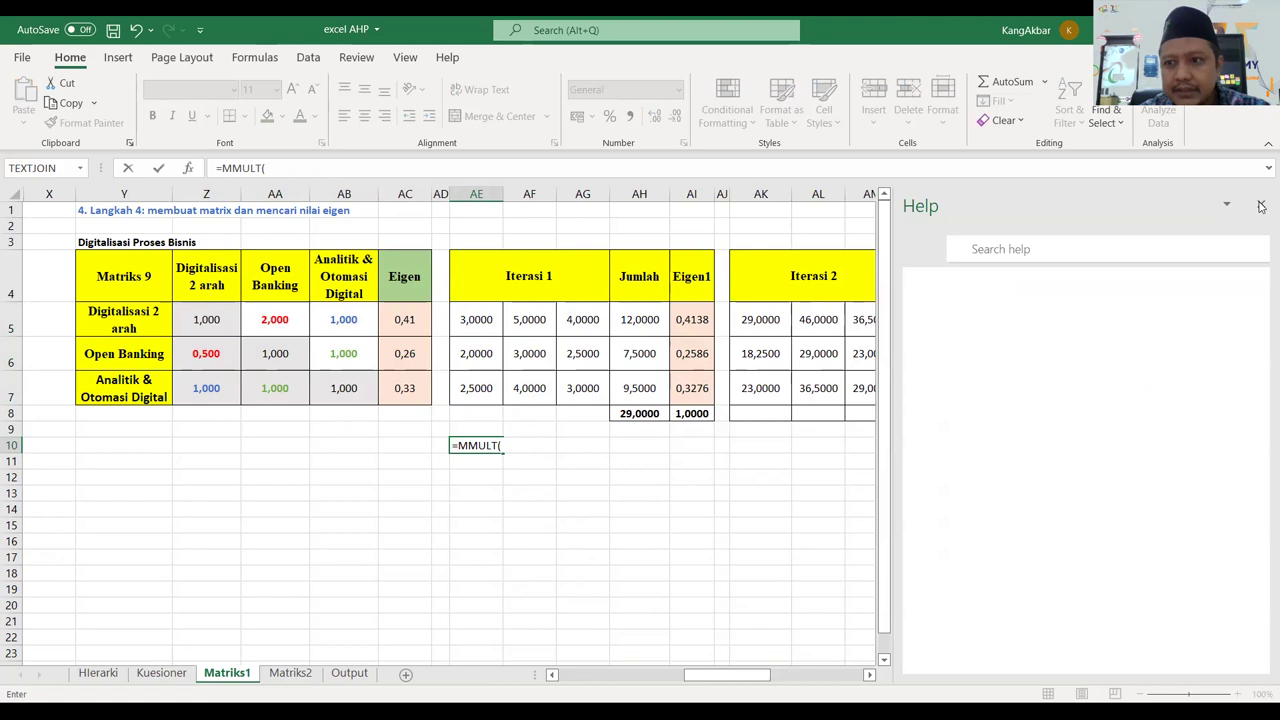
left_click(1261, 204)
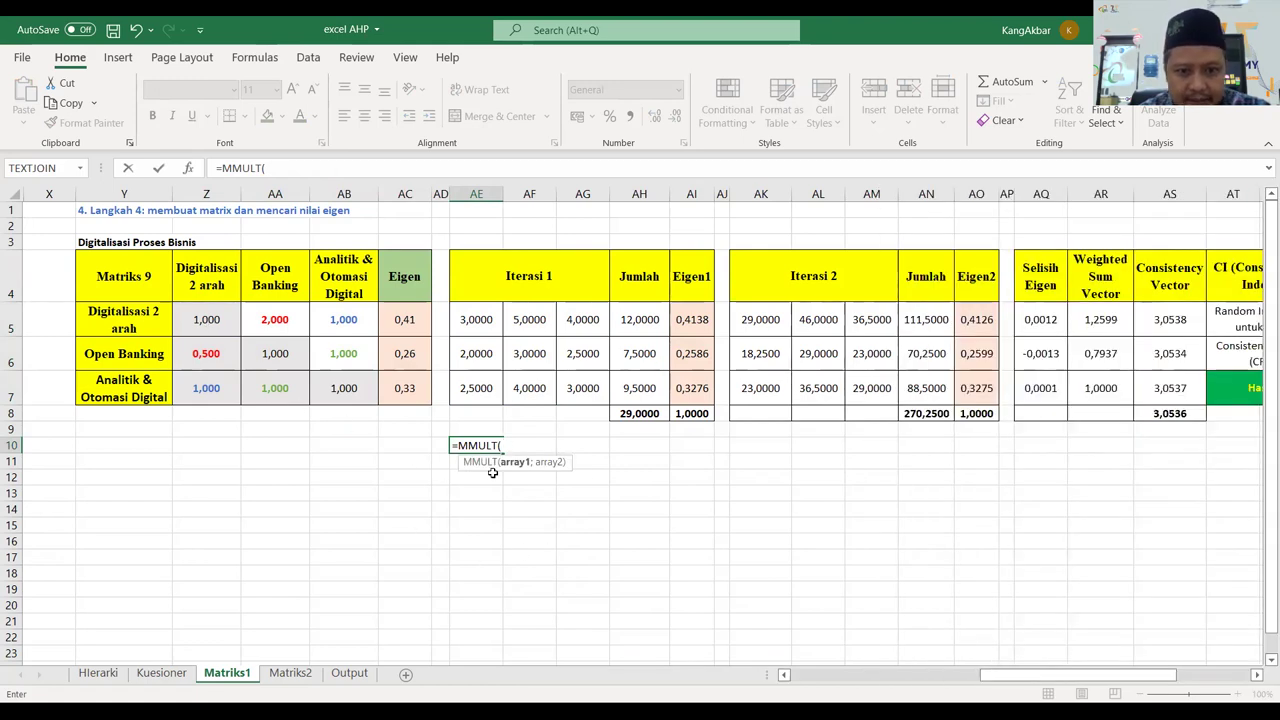
left_click(218, 328)
left_click_drag(241, 337, 344, 390)
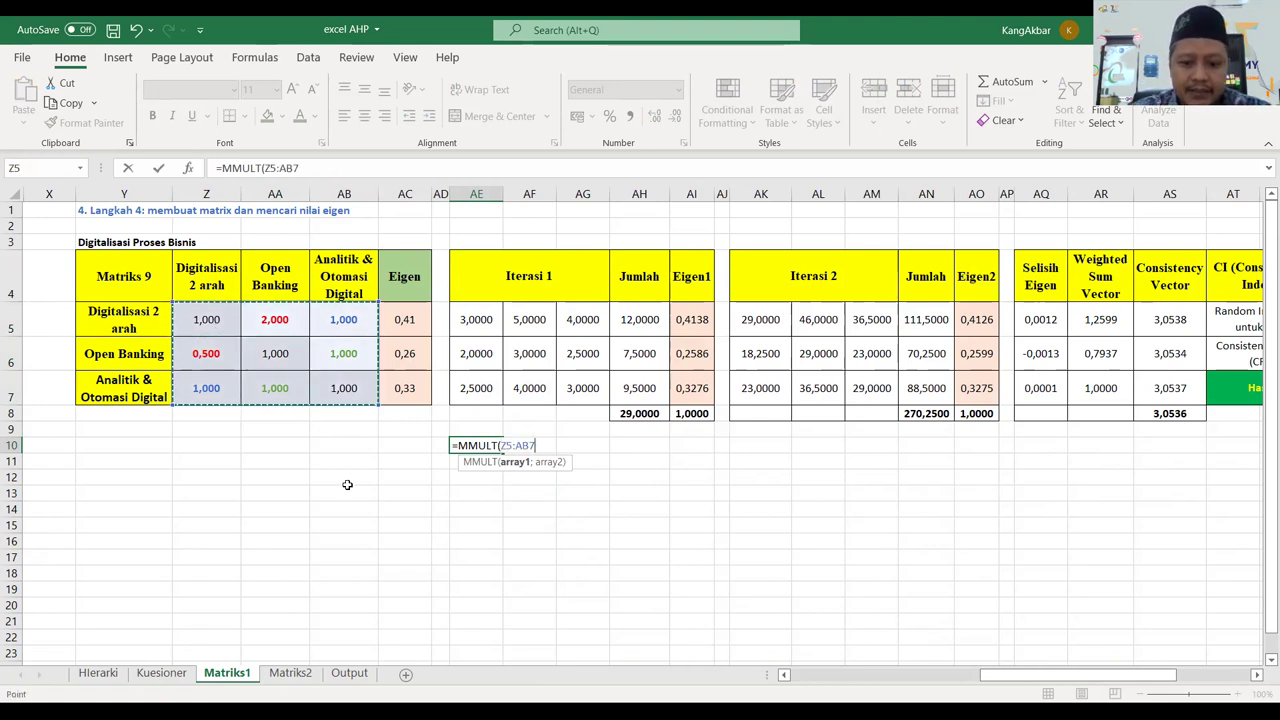
type(";")
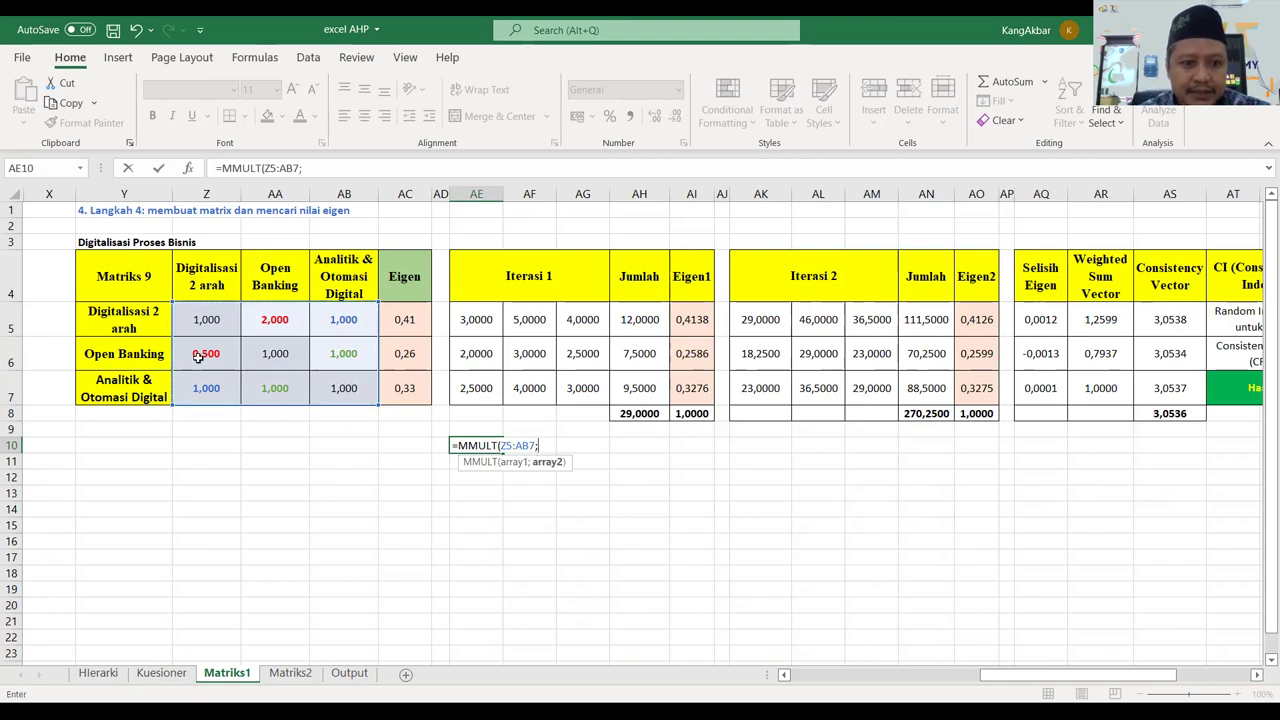
left_click_drag(197, 318, 352, 372)
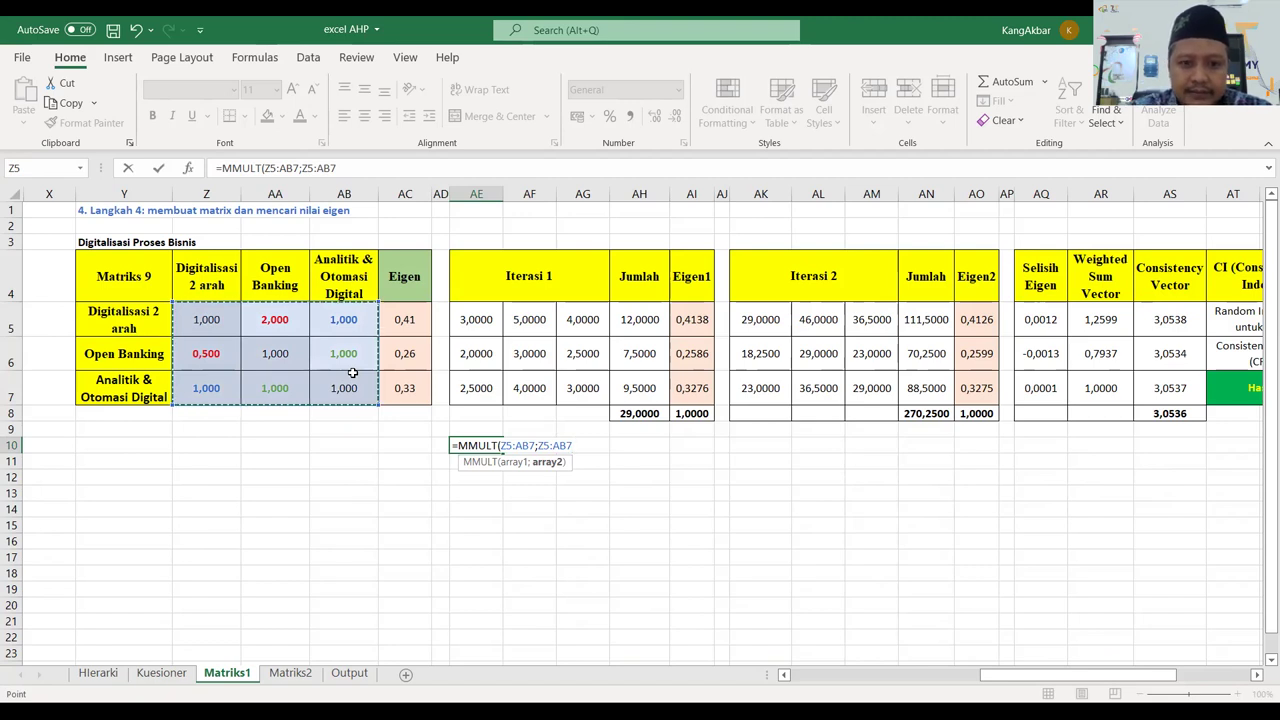
key("Return")
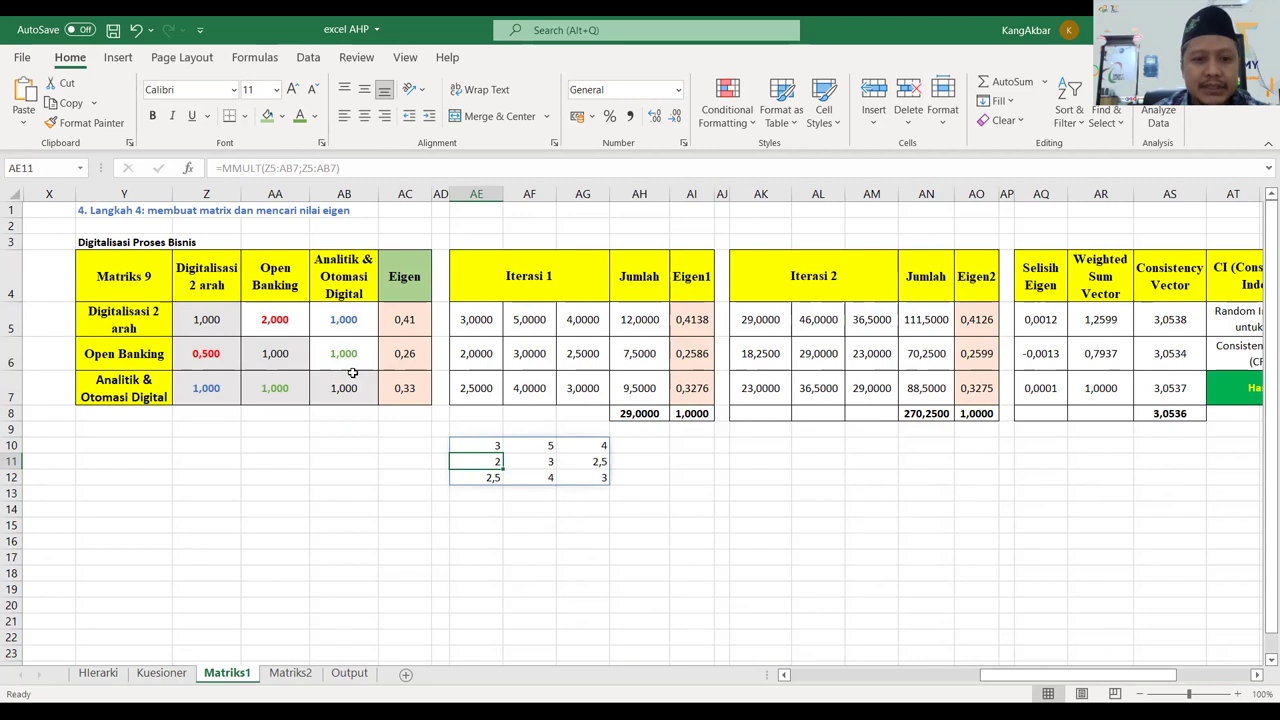
Compare the Iterasi 1 matrix formula in AE5 with the new matrix product in AE10:AG12.
left_click(476, 318)
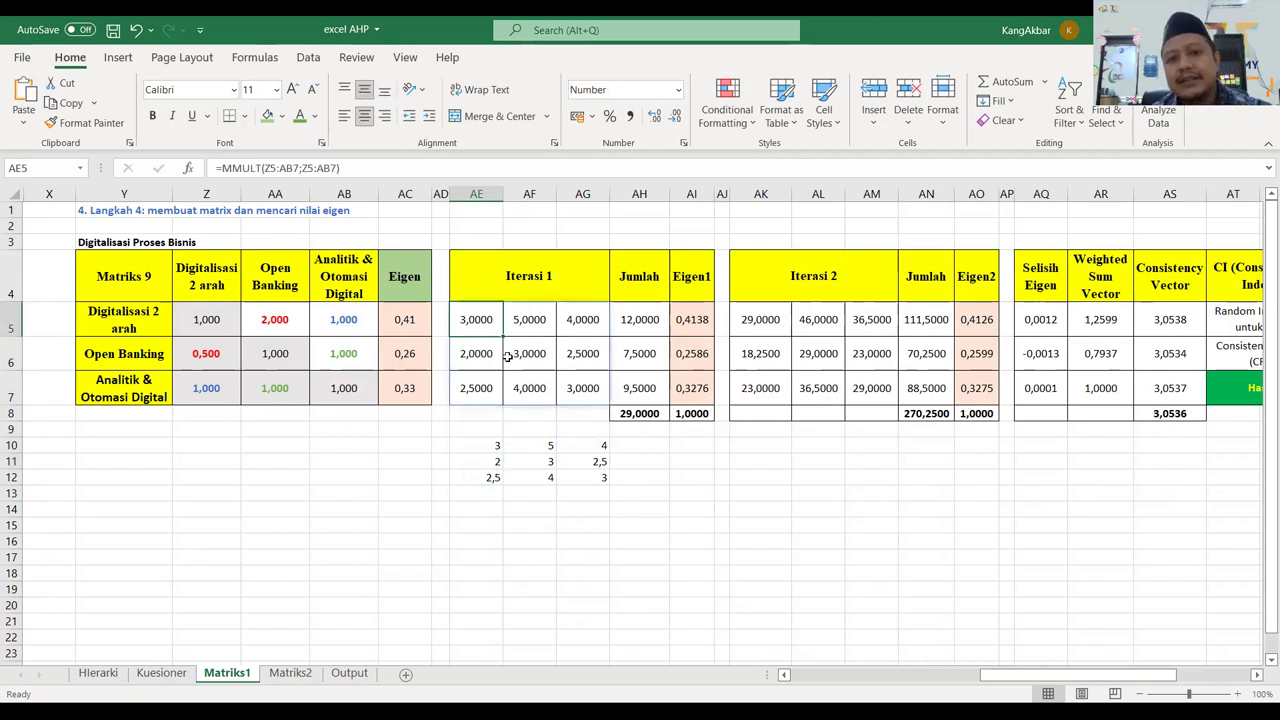
left_click(520, 442)
left_click(535, 477)
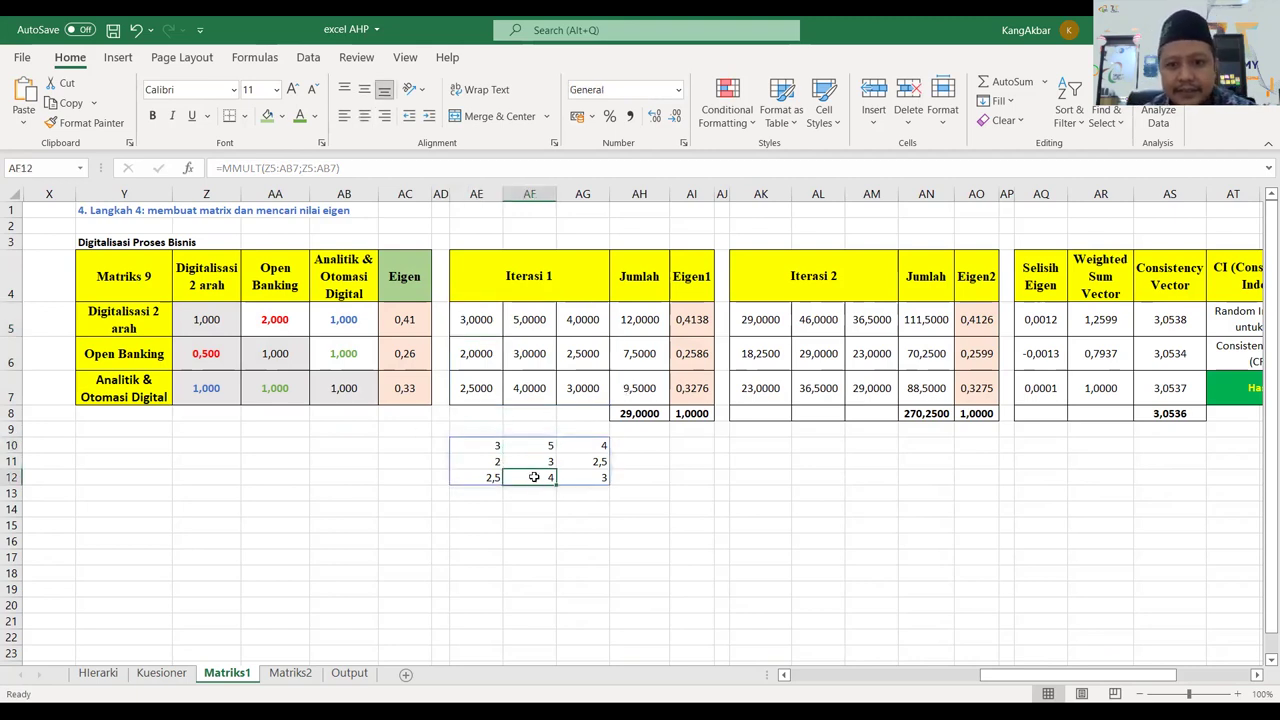
Examine the Jumlah sum formulas in AH5:AH7 against the Iterasi 1 rows they add up.
left_click_drag(484, 309, 569, 319)
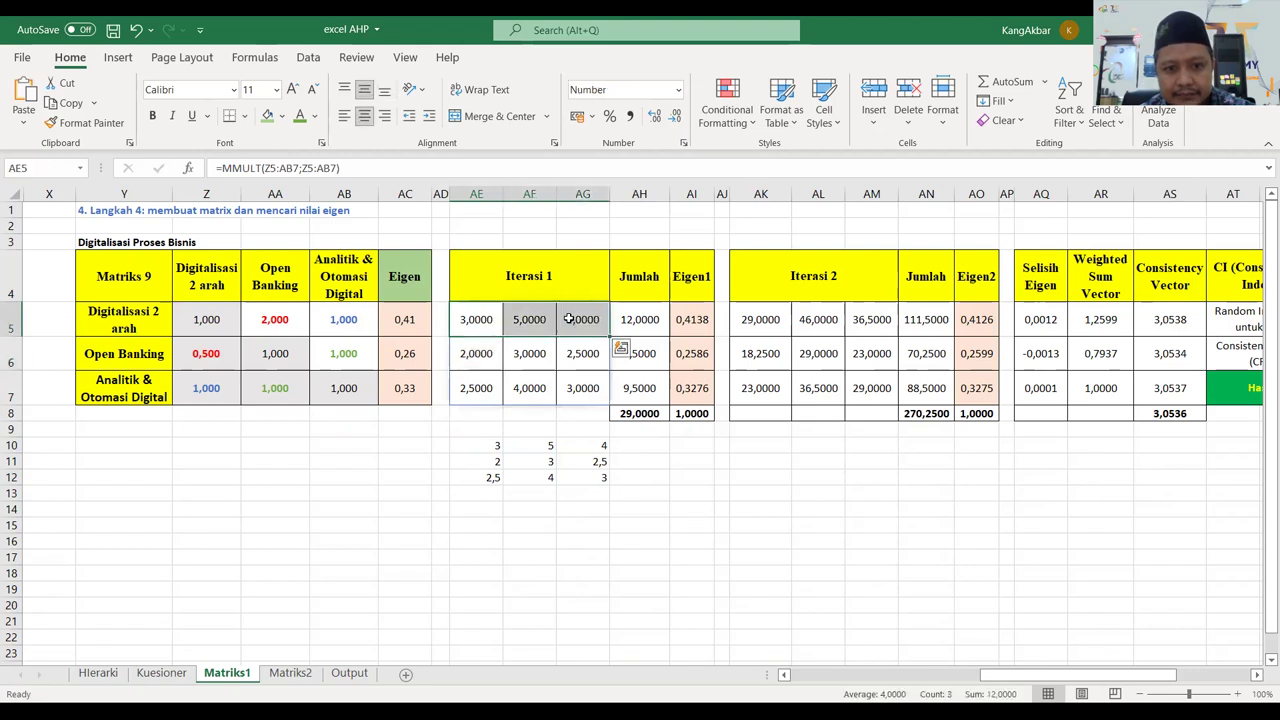
left_click(640, 319)
left_click_drag(460, 317, 563, 317)
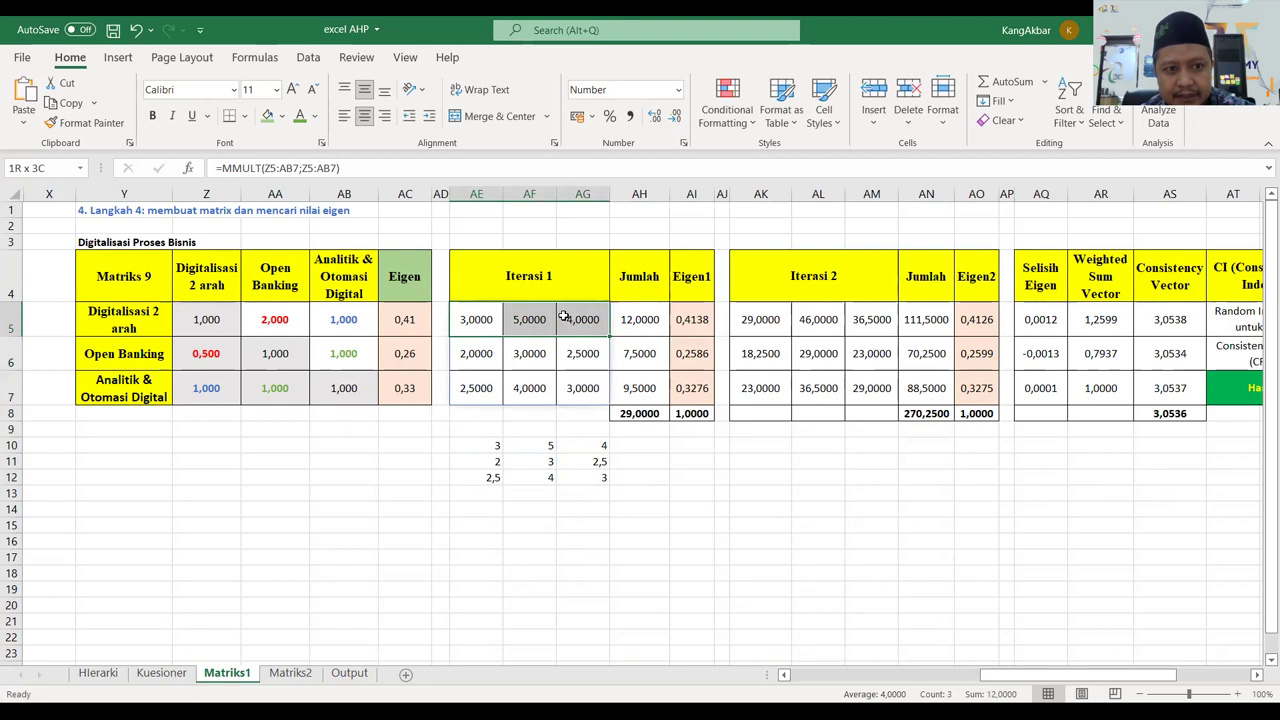
left_click(649, 318)
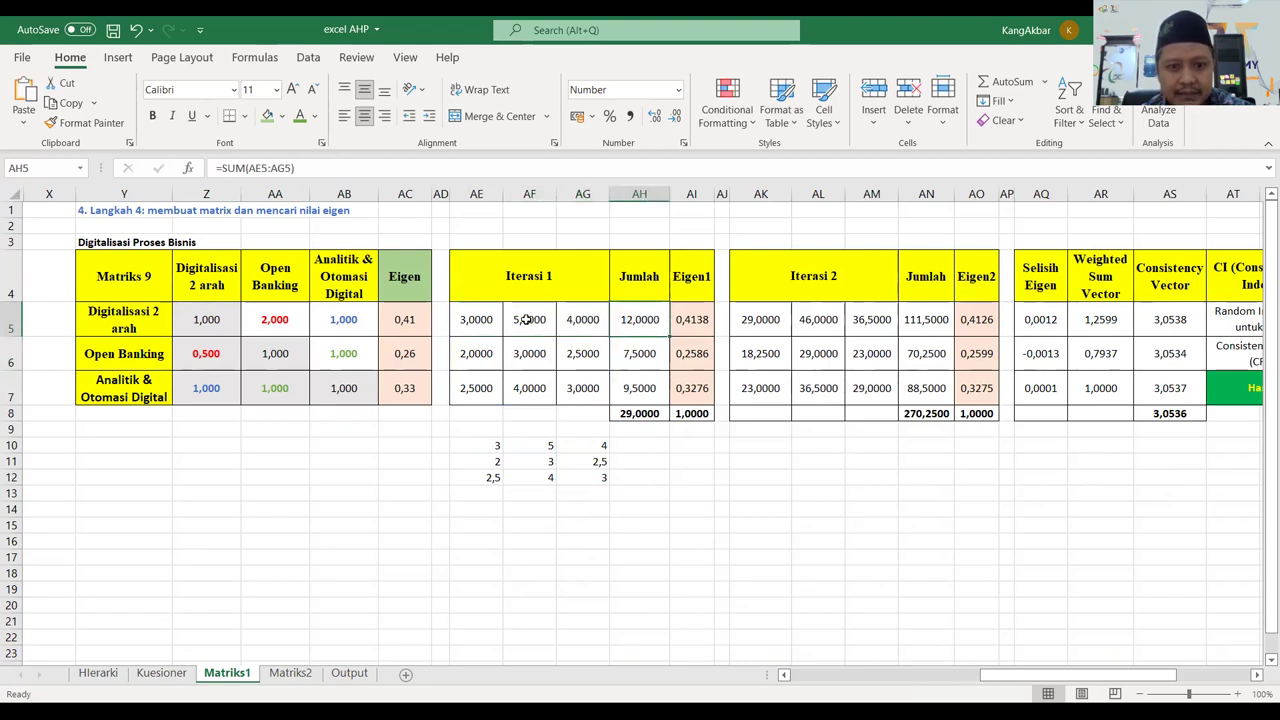
left_click(665, 361)
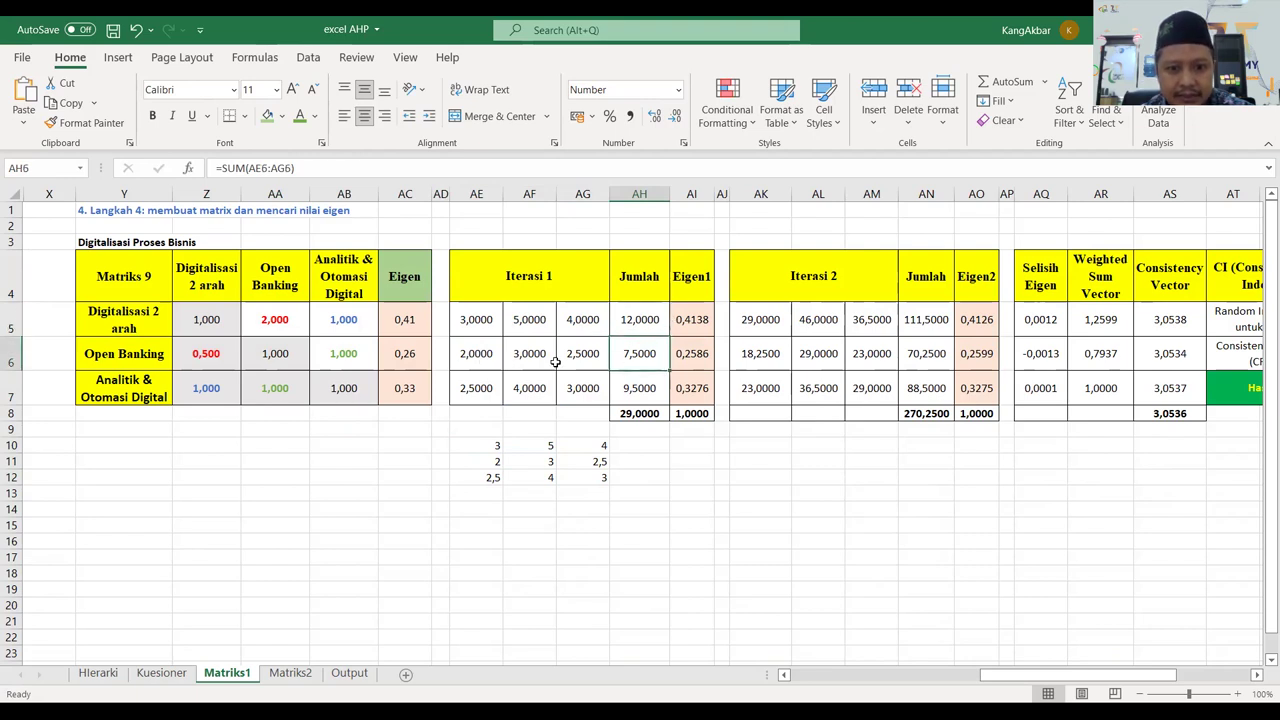
left_click(458, 395)
left_click(522, 390)
key("BackSpace")
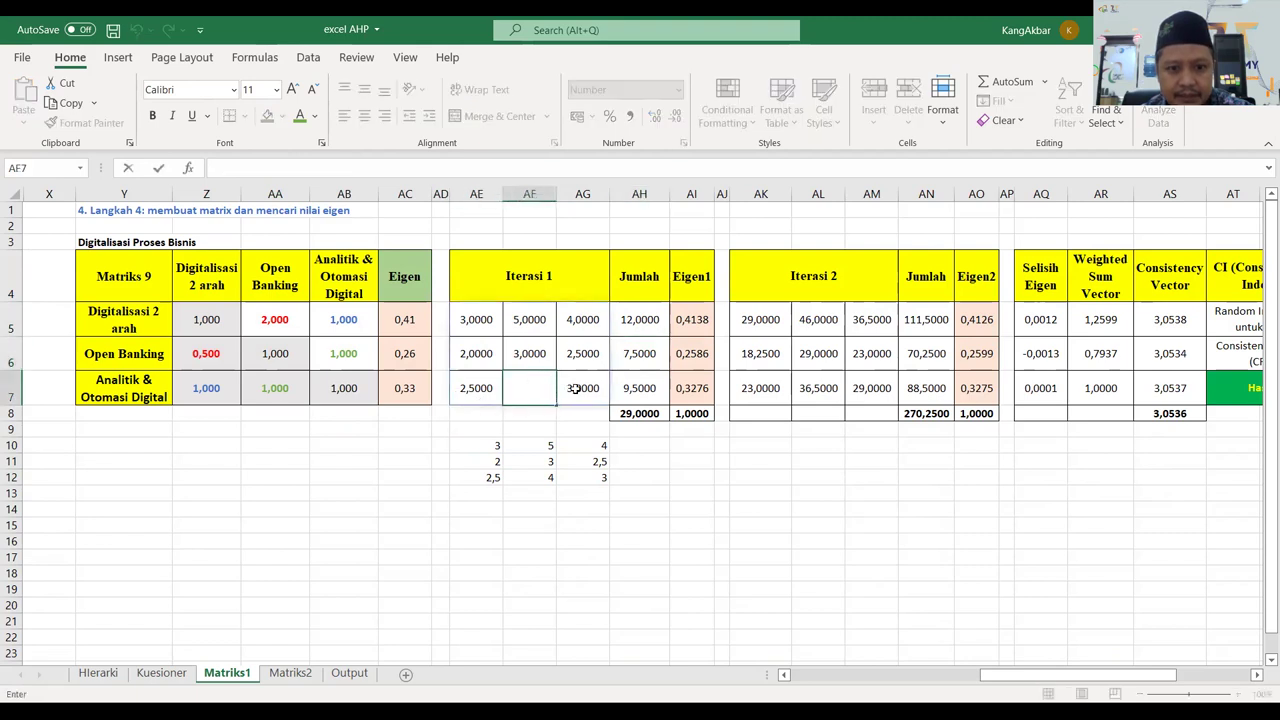
type("4")
left_click(578, 388)
left_click(640, 390)
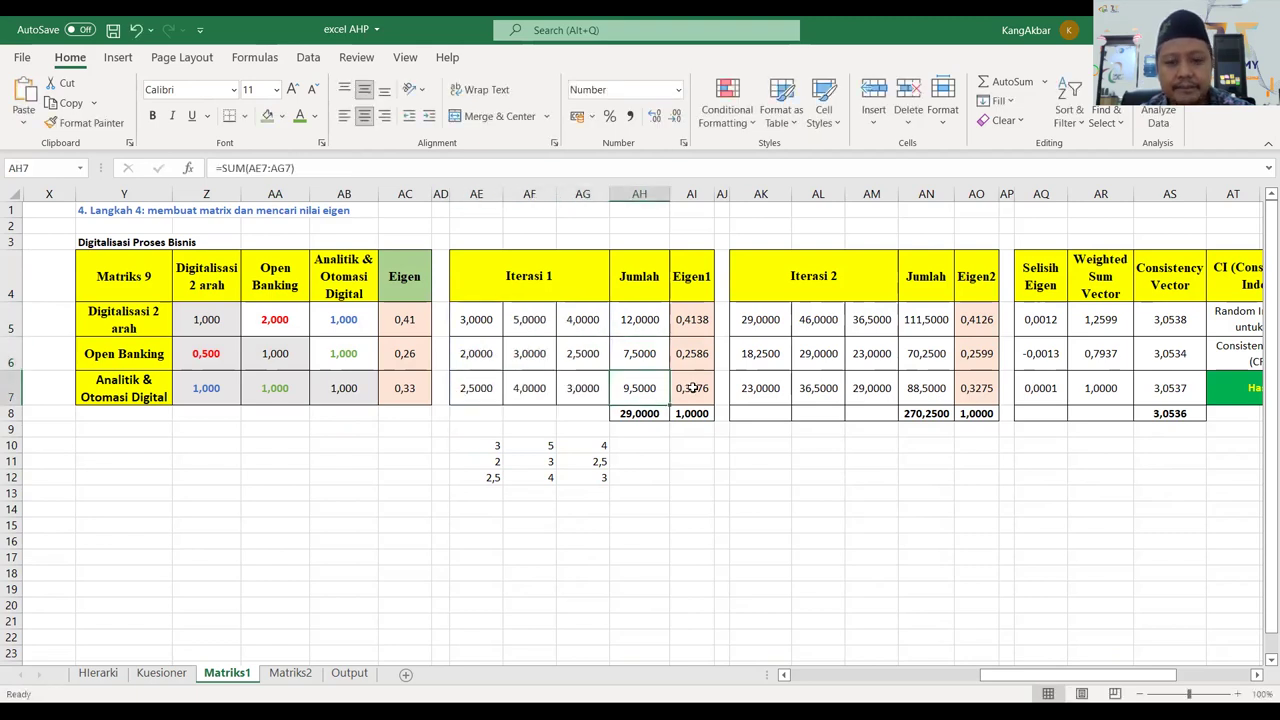
Examine the Jumlah total formula in AH8 and the Eigen1 formula in AI5 that divides the row sum by it.
left_click(645, 419)
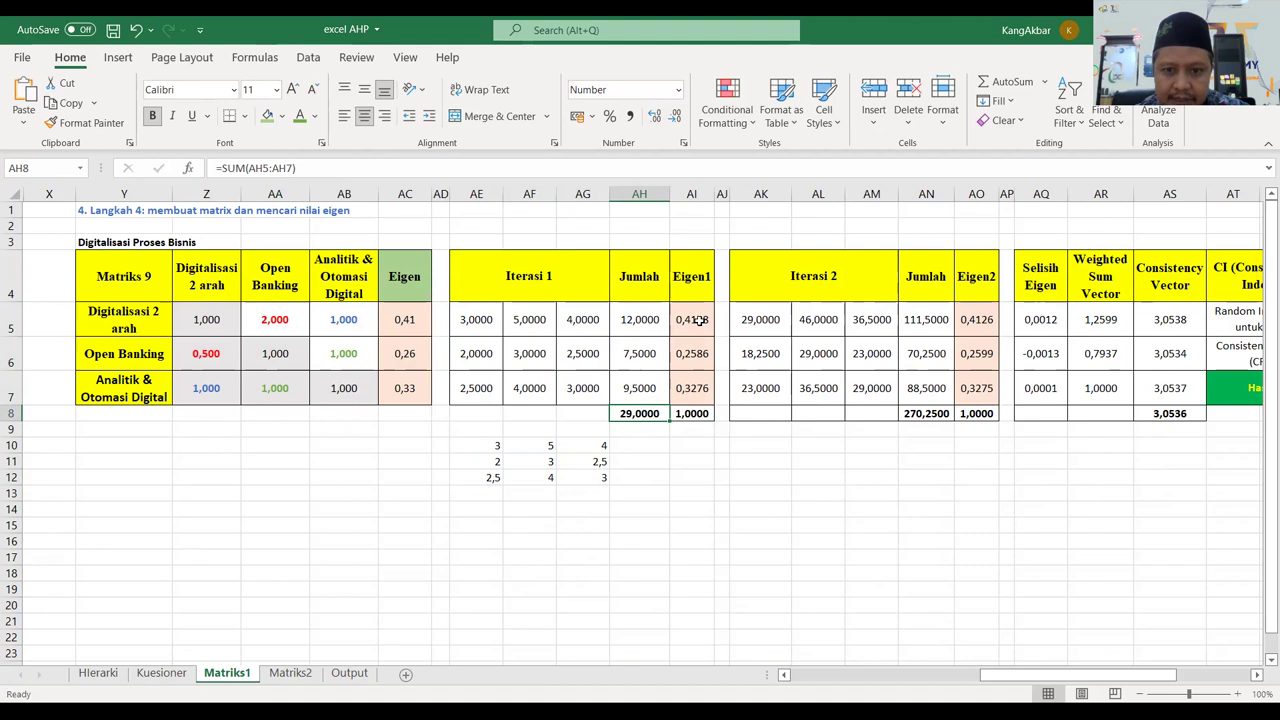
left_click(697, 320)
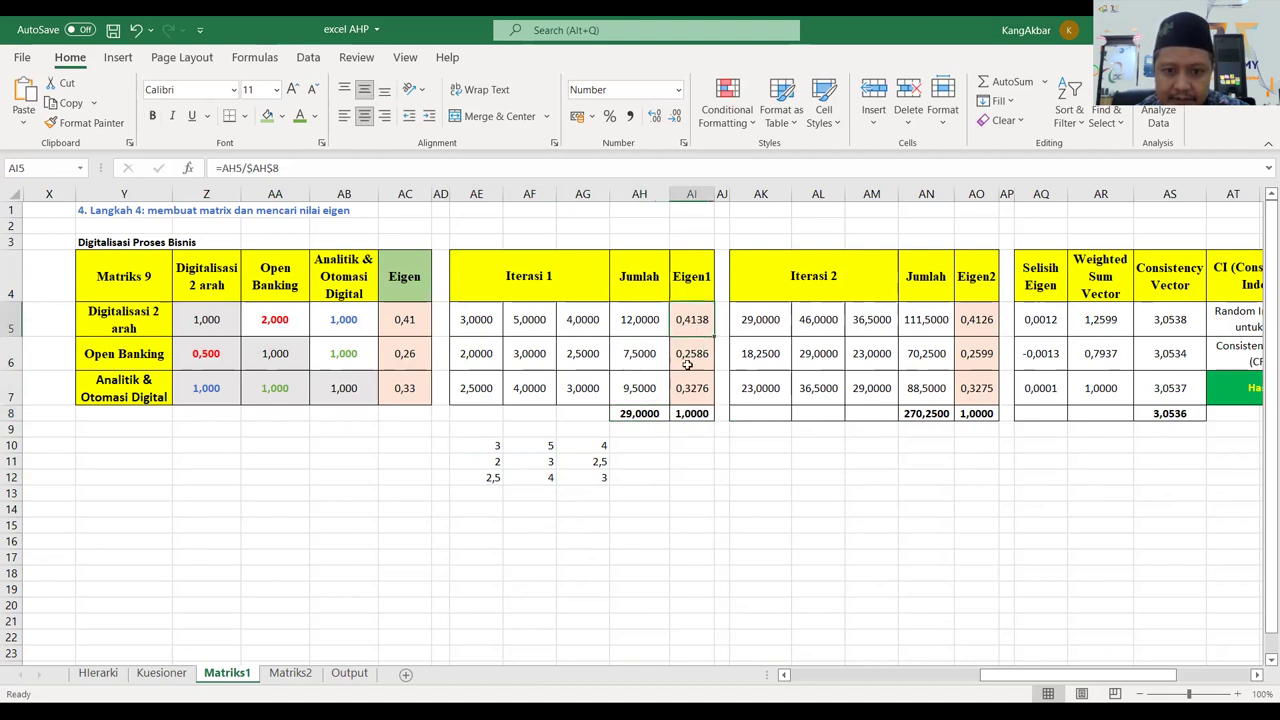
left_click(636, 319)
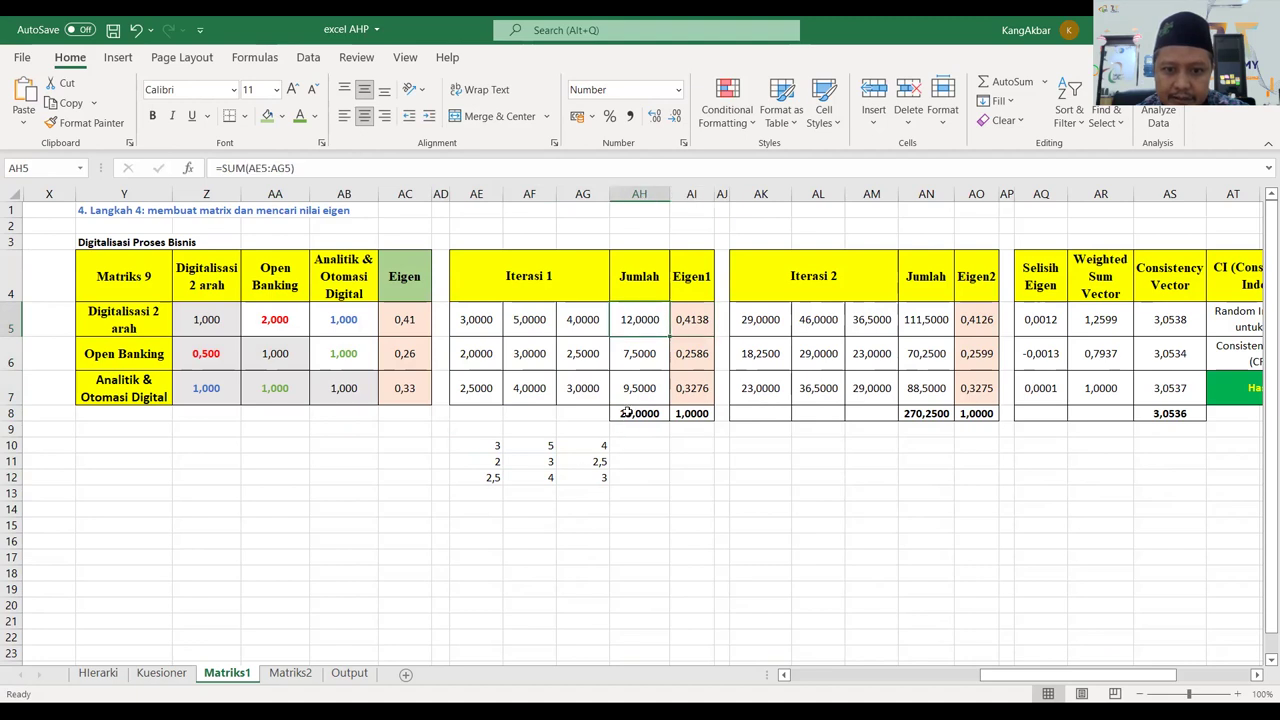
Re-enter the first Eigen1 formula in AI5 as =AH5/$AH$8, dividing the row sum by the fixed Jumlah total.
left_click(704, 324)
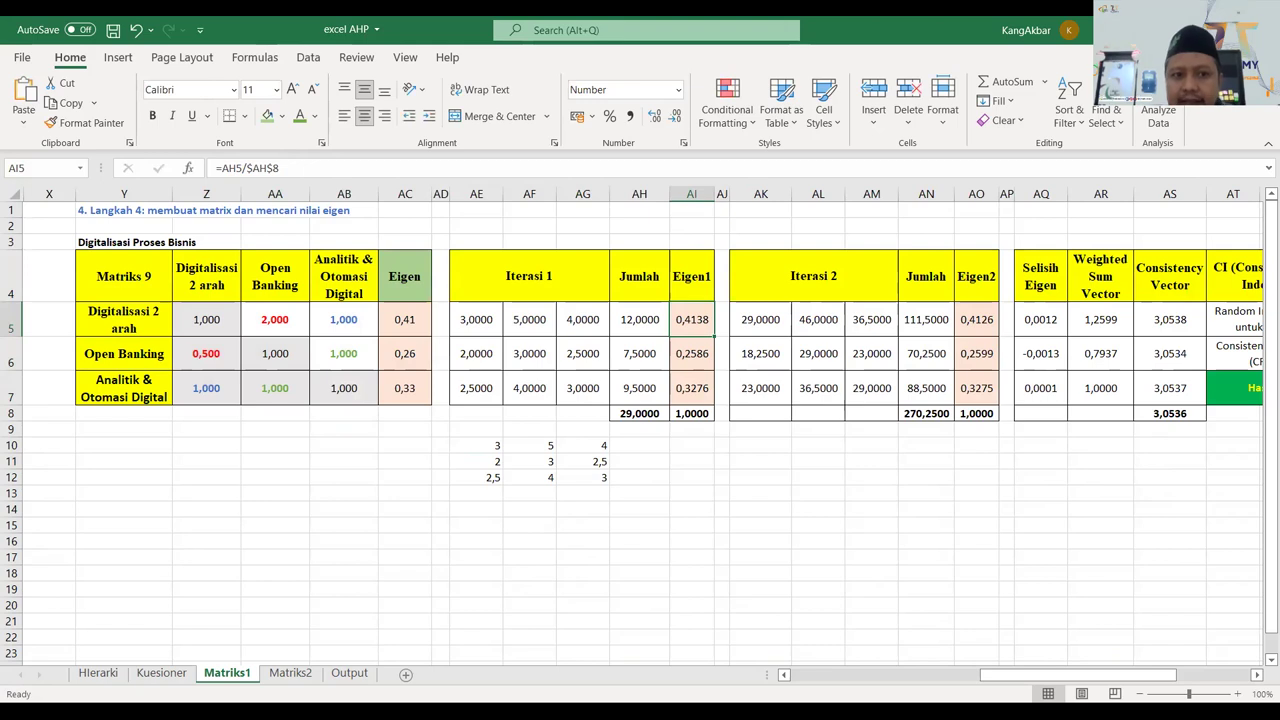
type("=")
key("Left")
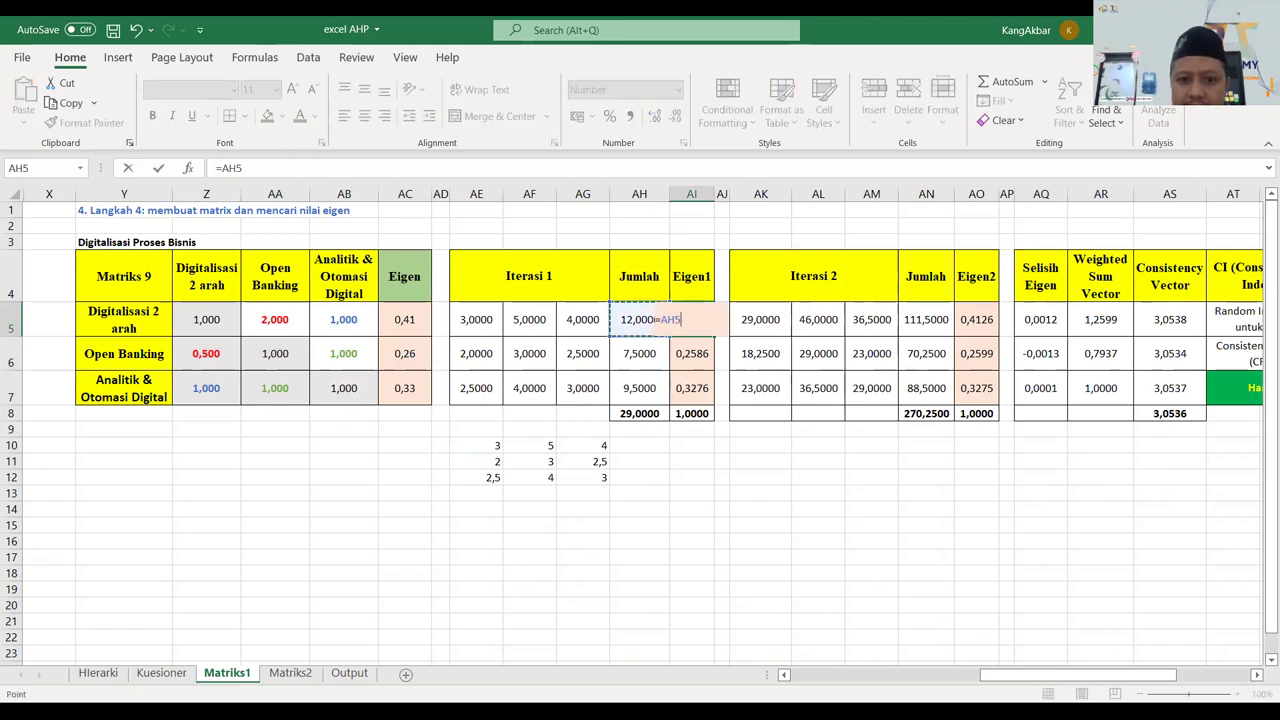
type("/")
key("Down")
key("Down")
key("Down")
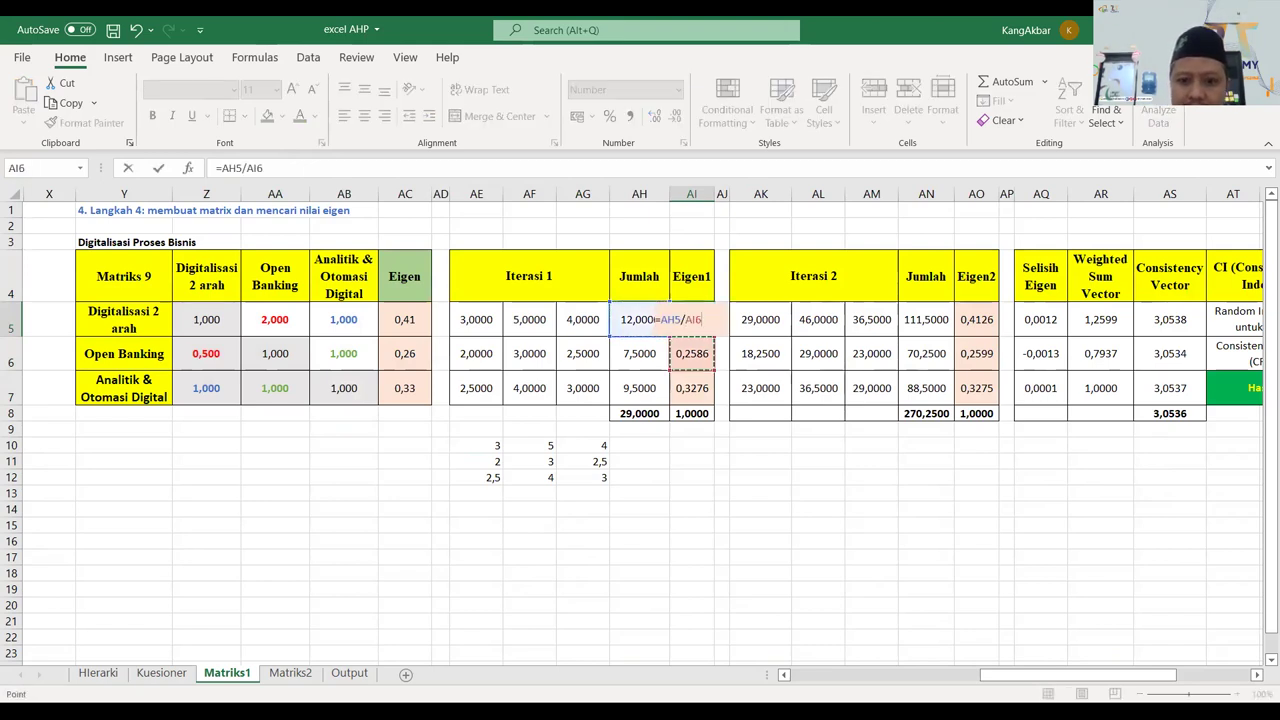
key("Left")
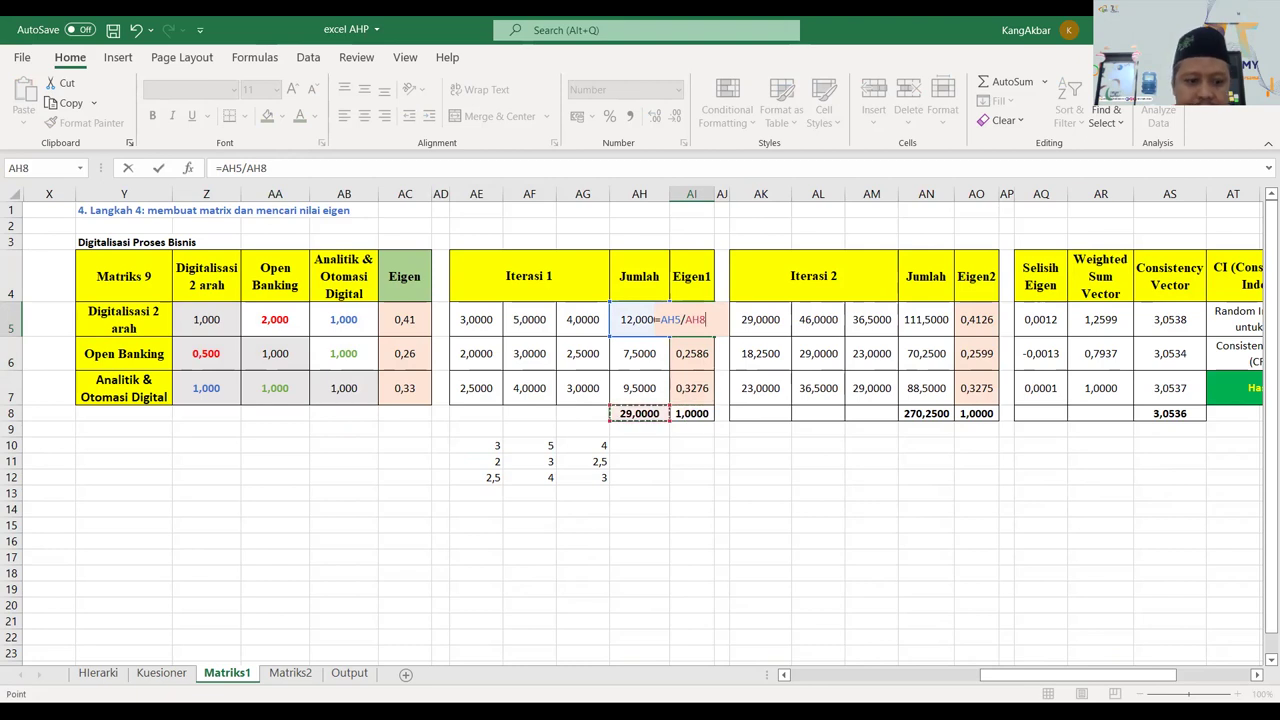
key("F4")
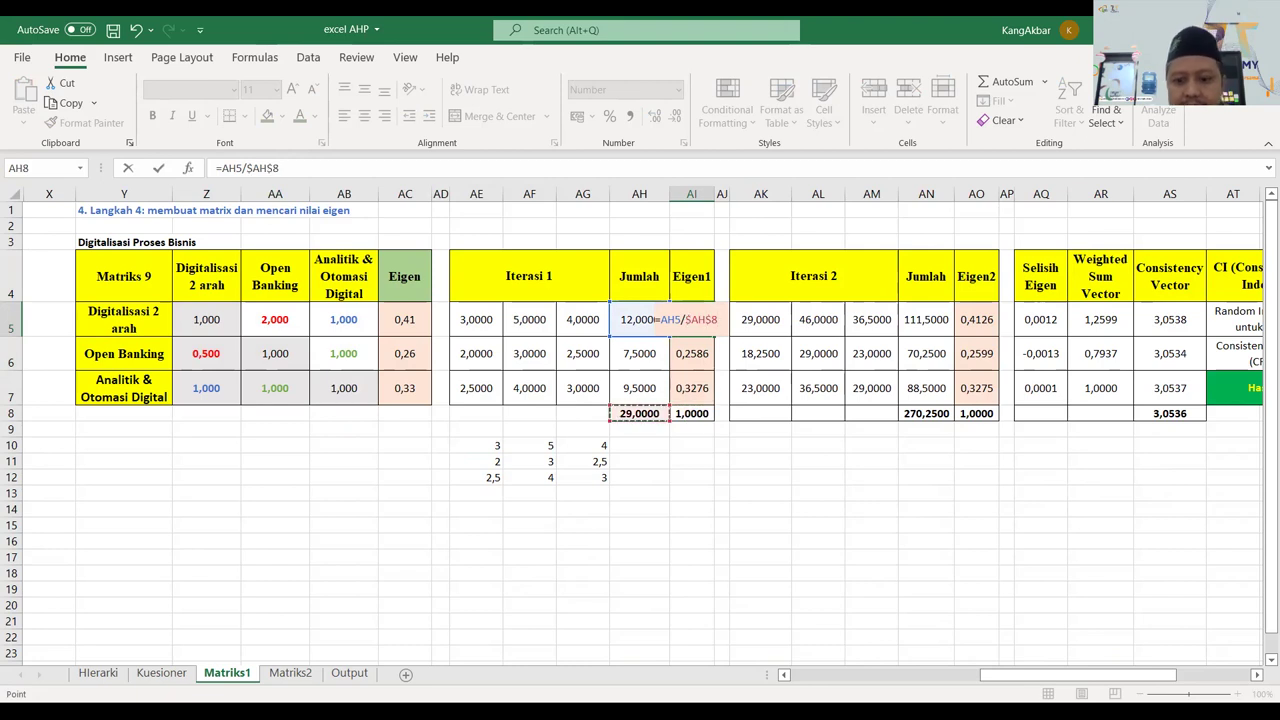
key("Return")
Fill the Eigen1 formula from AI5 down to AI7 and check the sum formula in AI8 against those rows.
key("Up")
left_click_drag(714, 337, 708, 396)
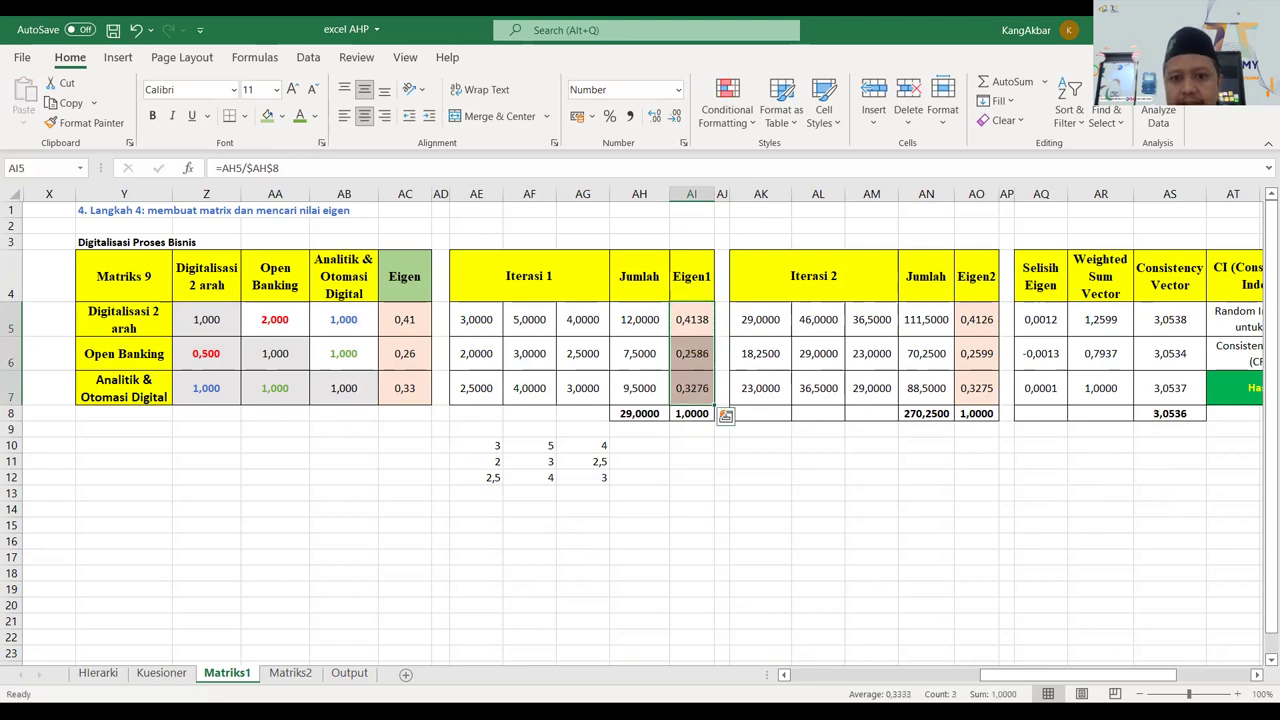
left_click(691, 413)
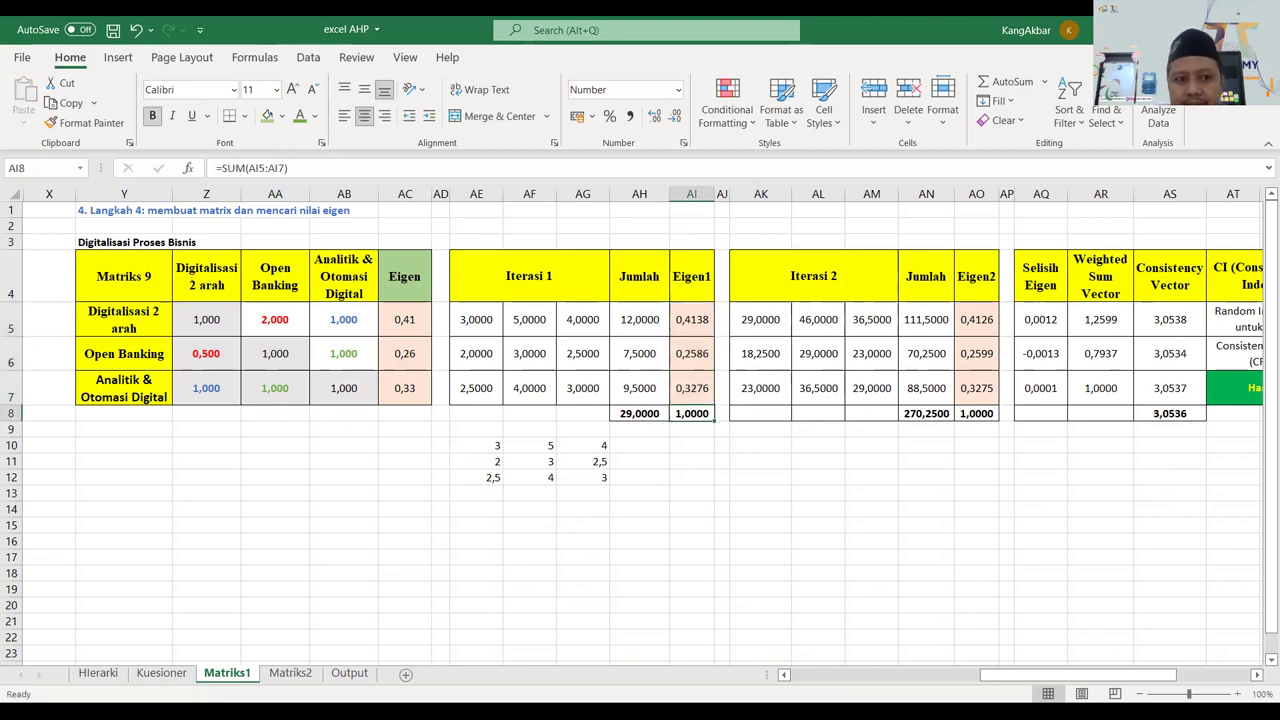
left_click_drag(684, 318, 683, 388)
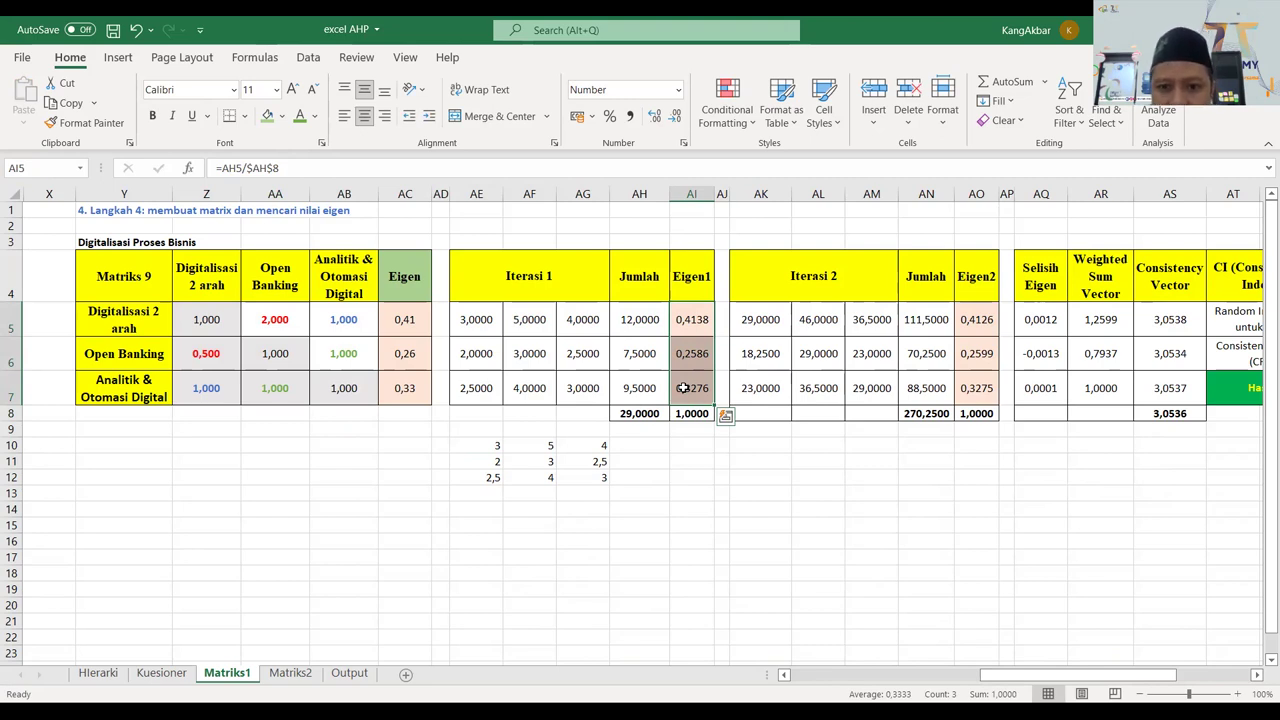
Format the Iterasi 1 matrix values in AE5:AG7 as bold with a blue theme font color.
left_click_drag(466, 322, 563, 394)
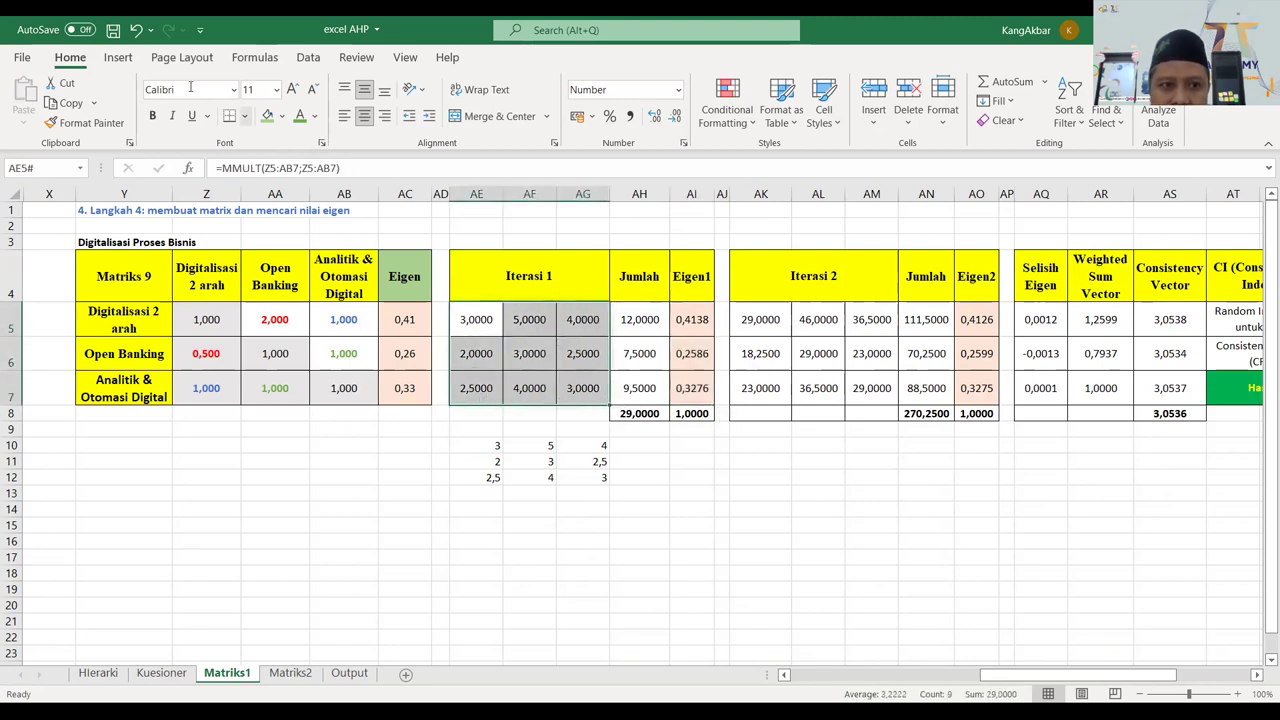
left_click(316, 120)
key("Escape")
key("ctrl+b")
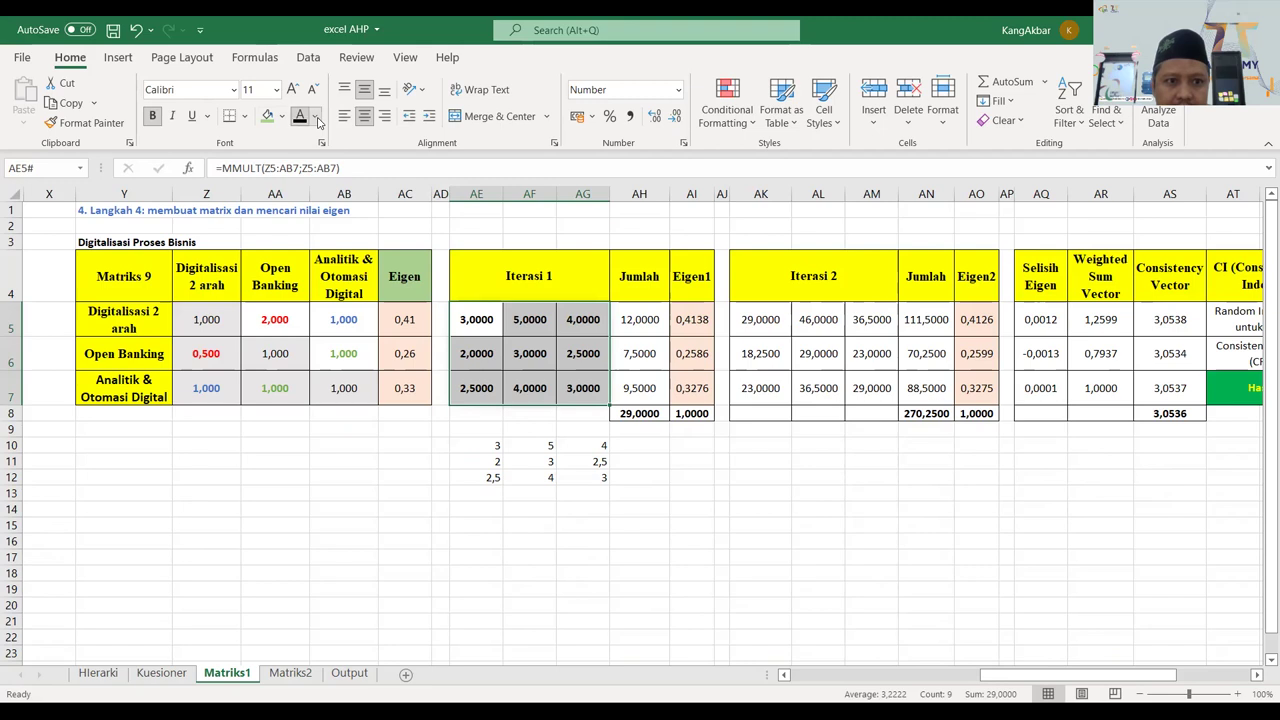
left_click(315, 116)
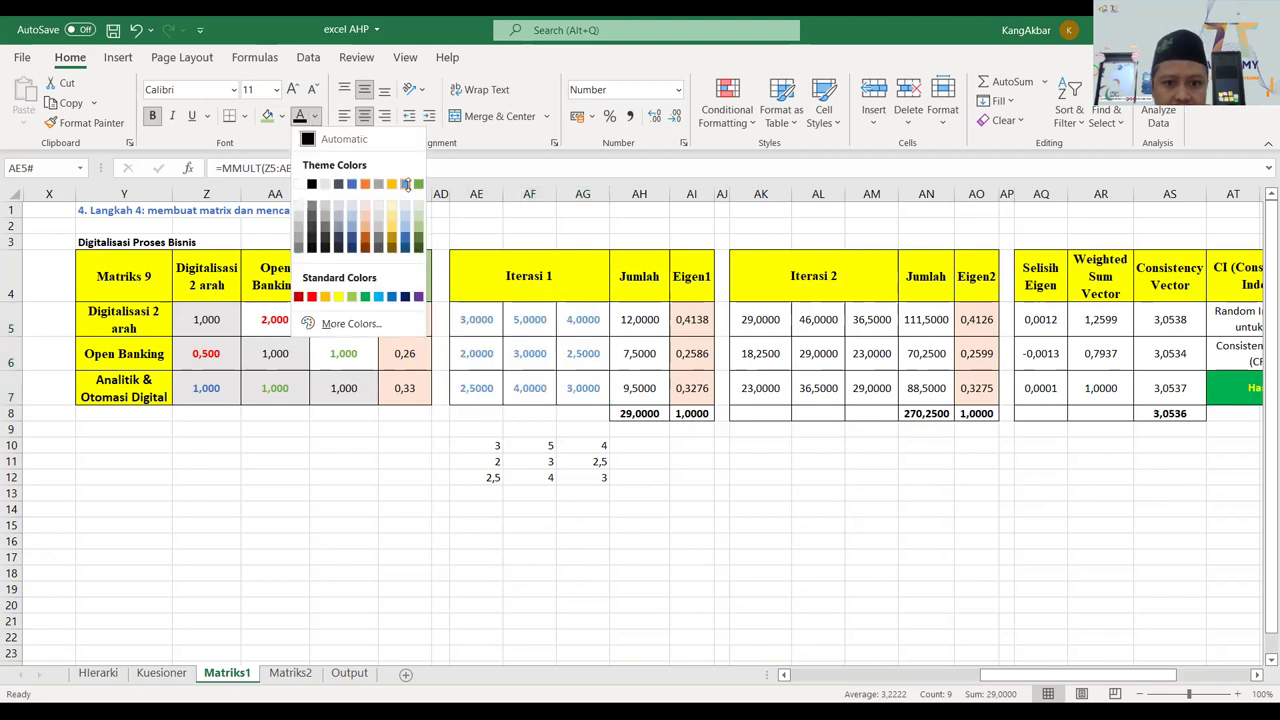
left_click(405, 184)
left_click(760, 495)
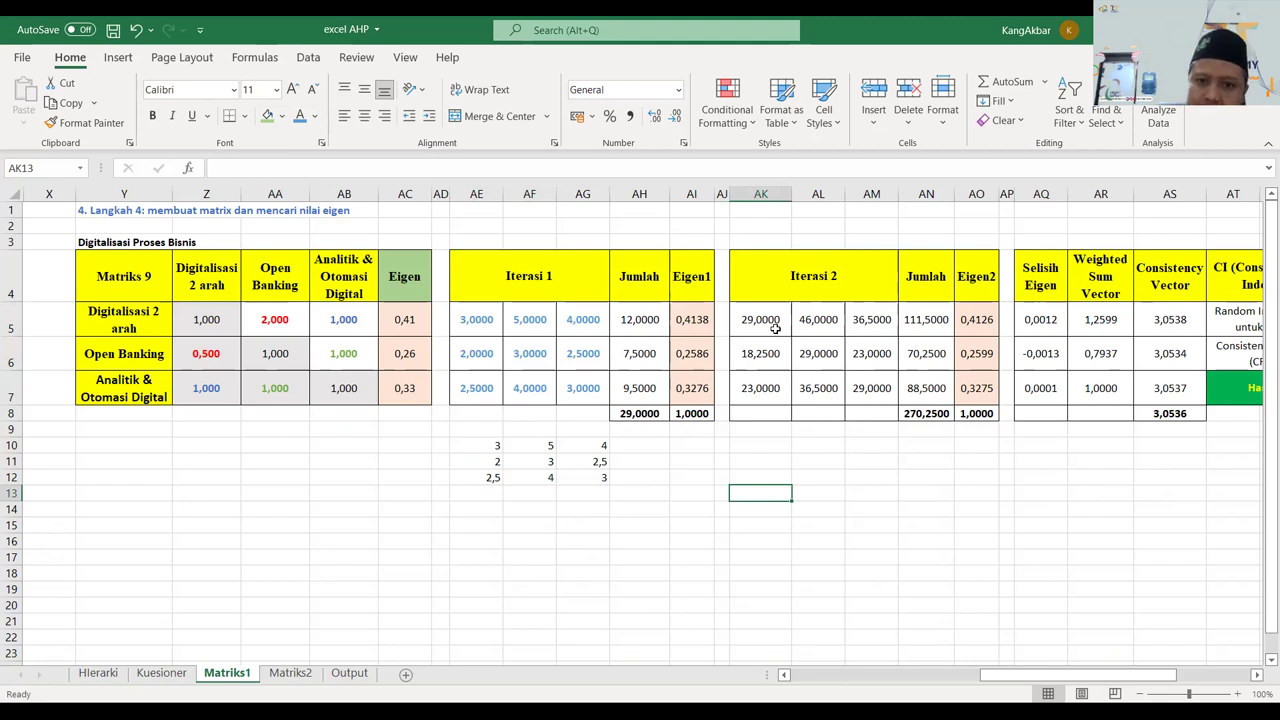
Enter =MMULT(AE5#;AE5#) in AK10, below the Iterasi 2 table, to multiply the Iterasi 1 matrix by itself.
left_click_drag(773, 322, 771, 388)
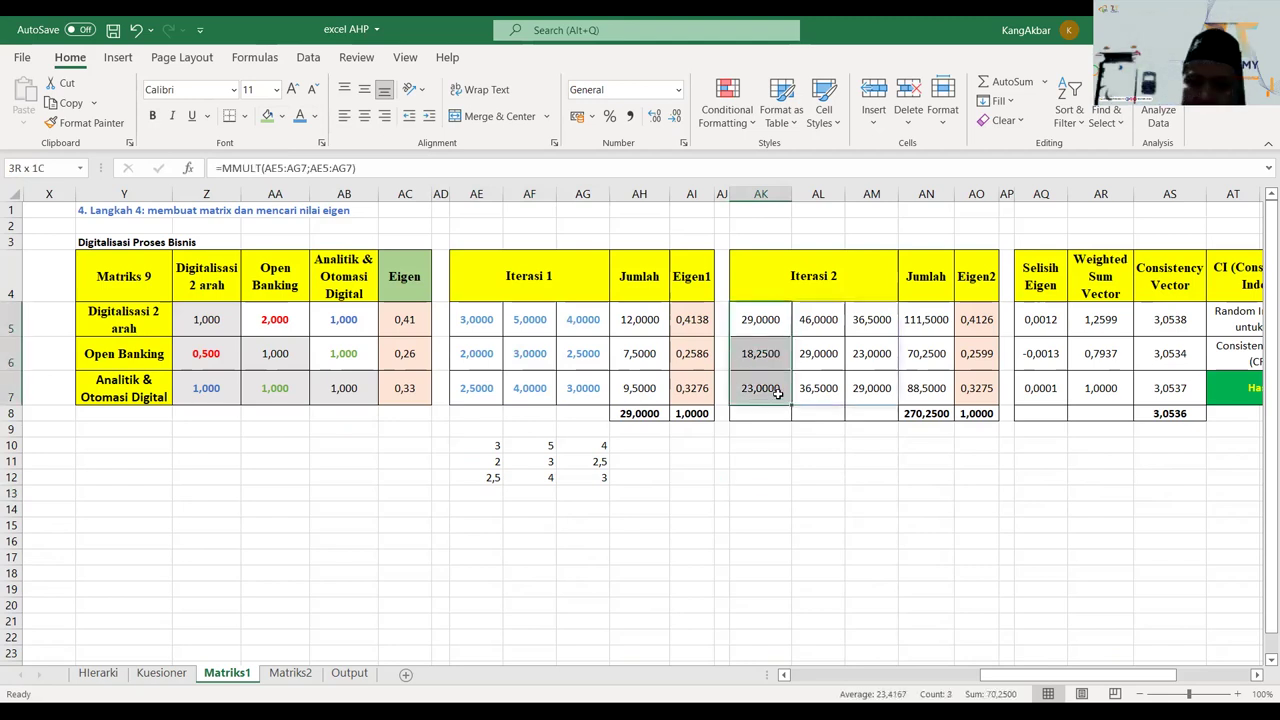
left_click(768, 447)
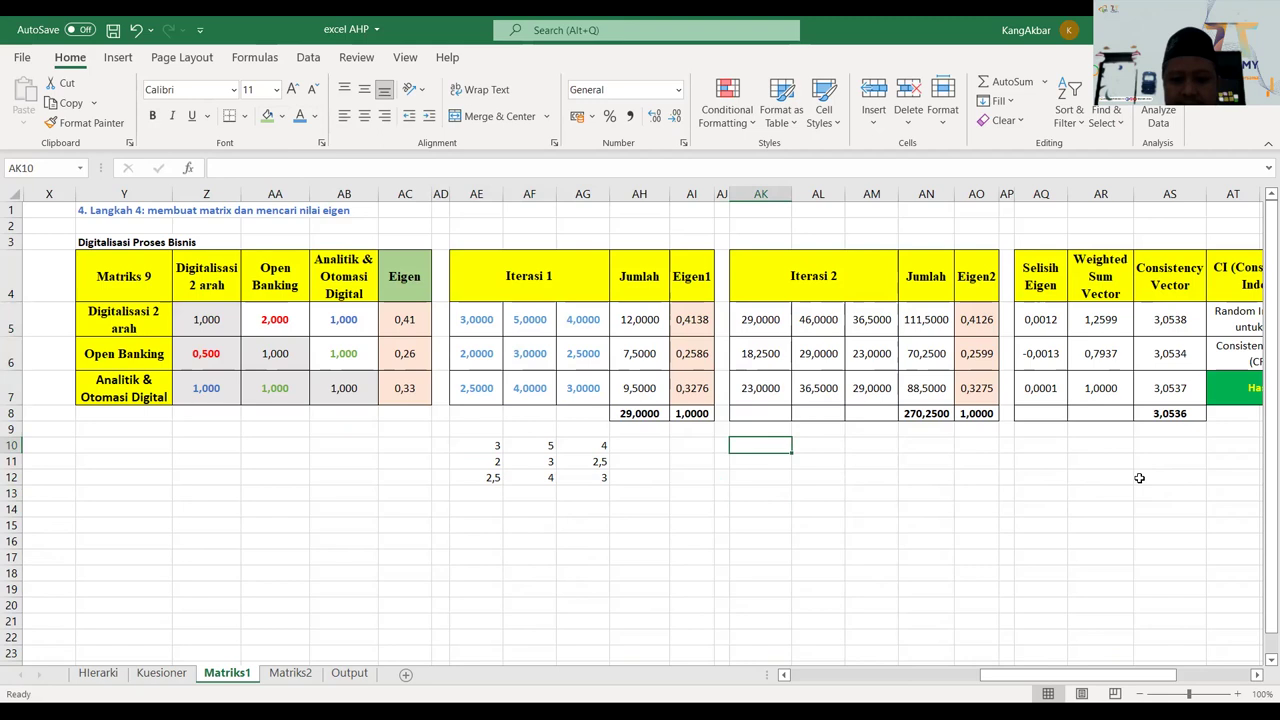
type("=")
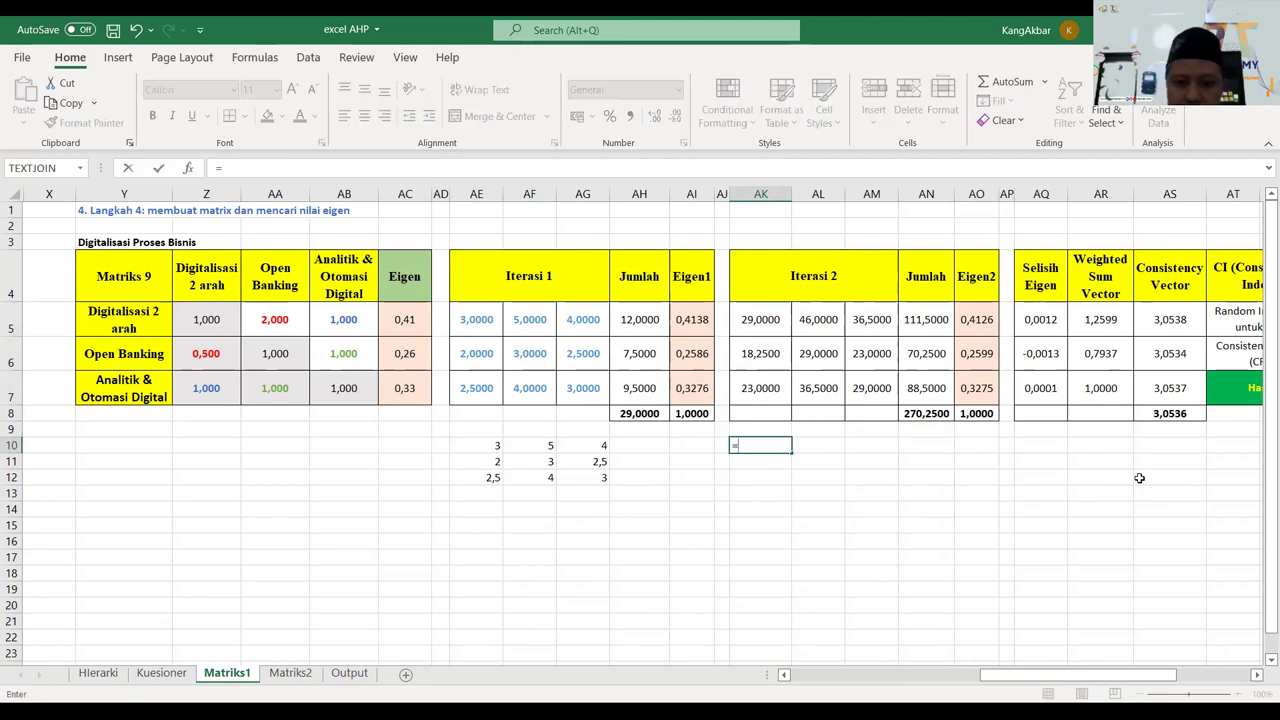
type("mm")
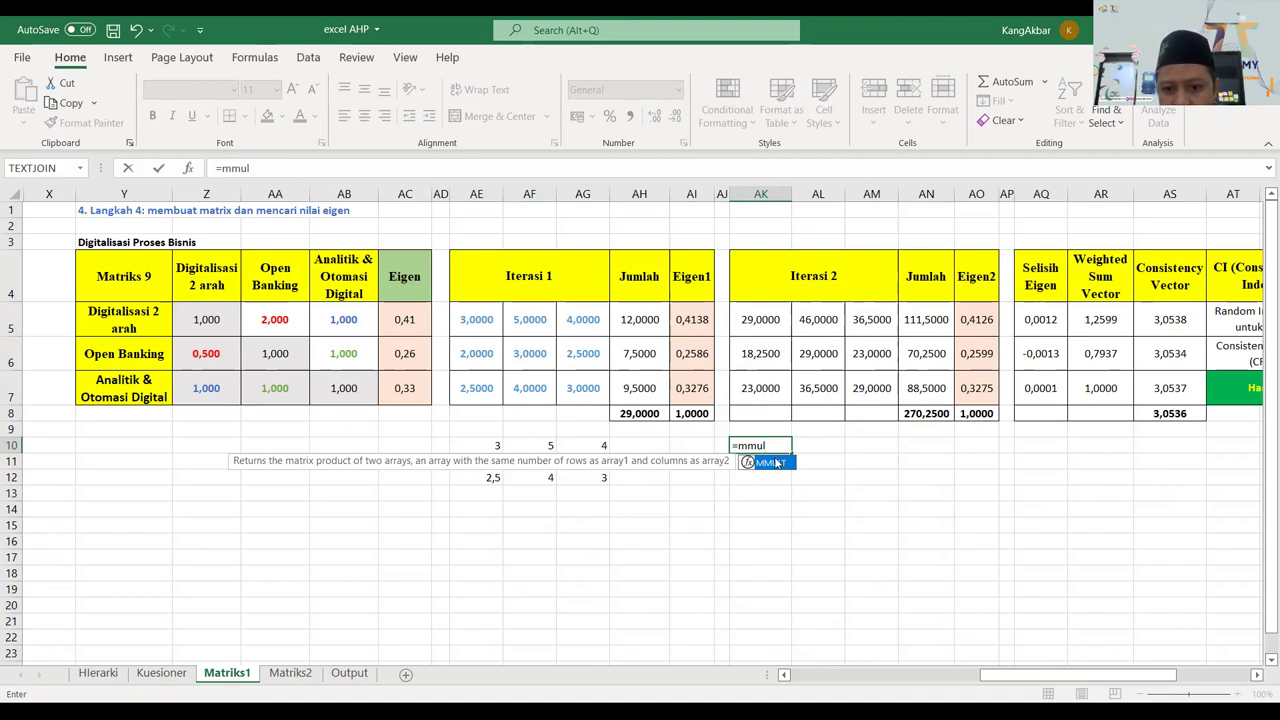
type("ul")
double_click(776, 461)
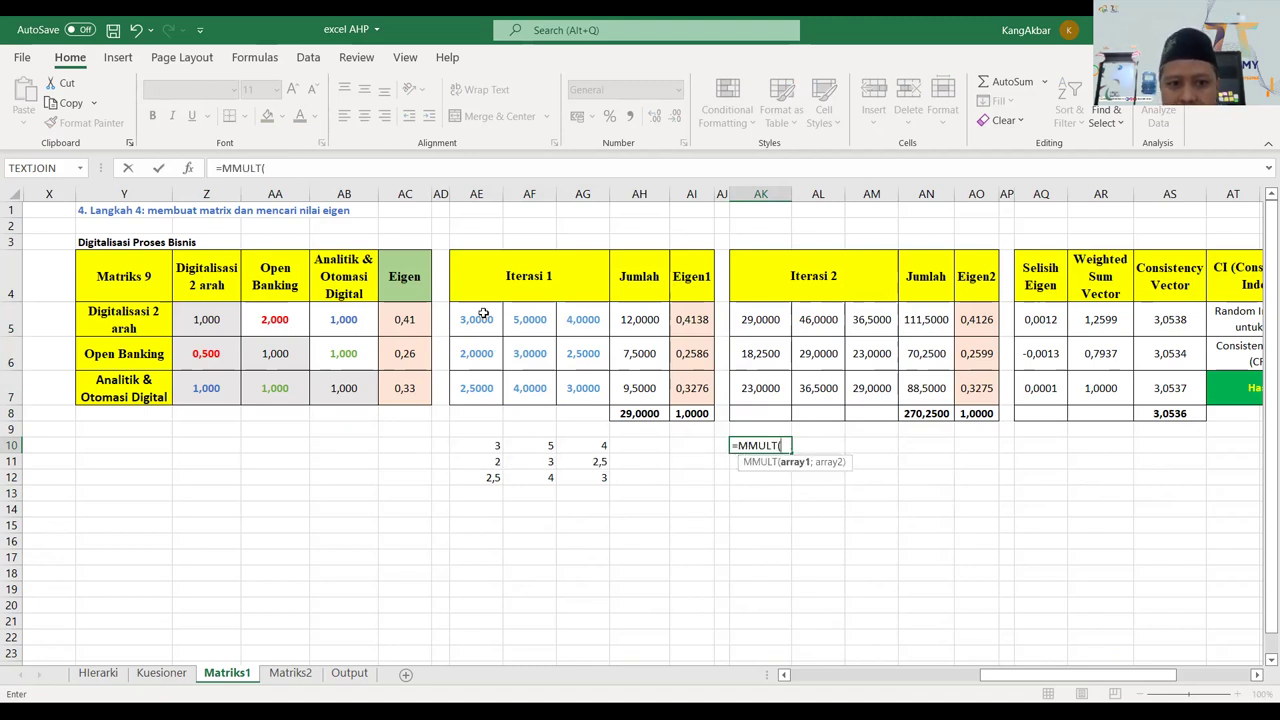
left_click(498, 328)
left_click_drag(561, 375, 568, 387)
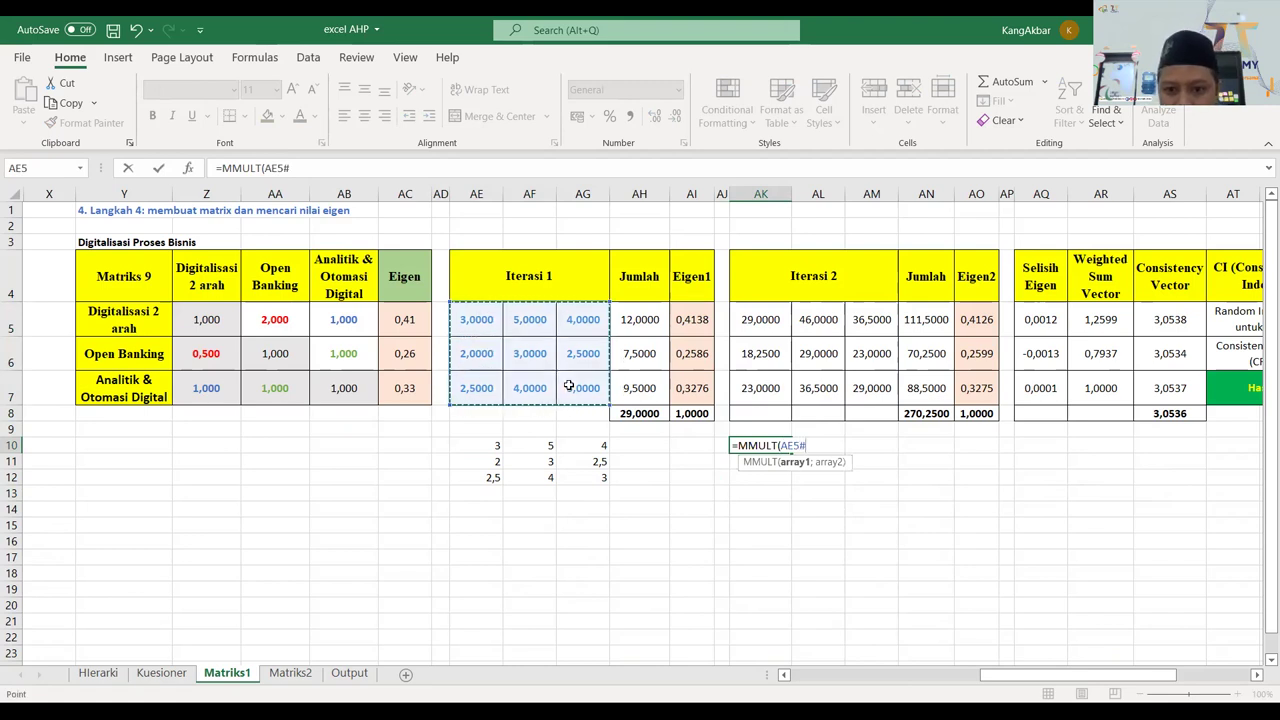
type(";")
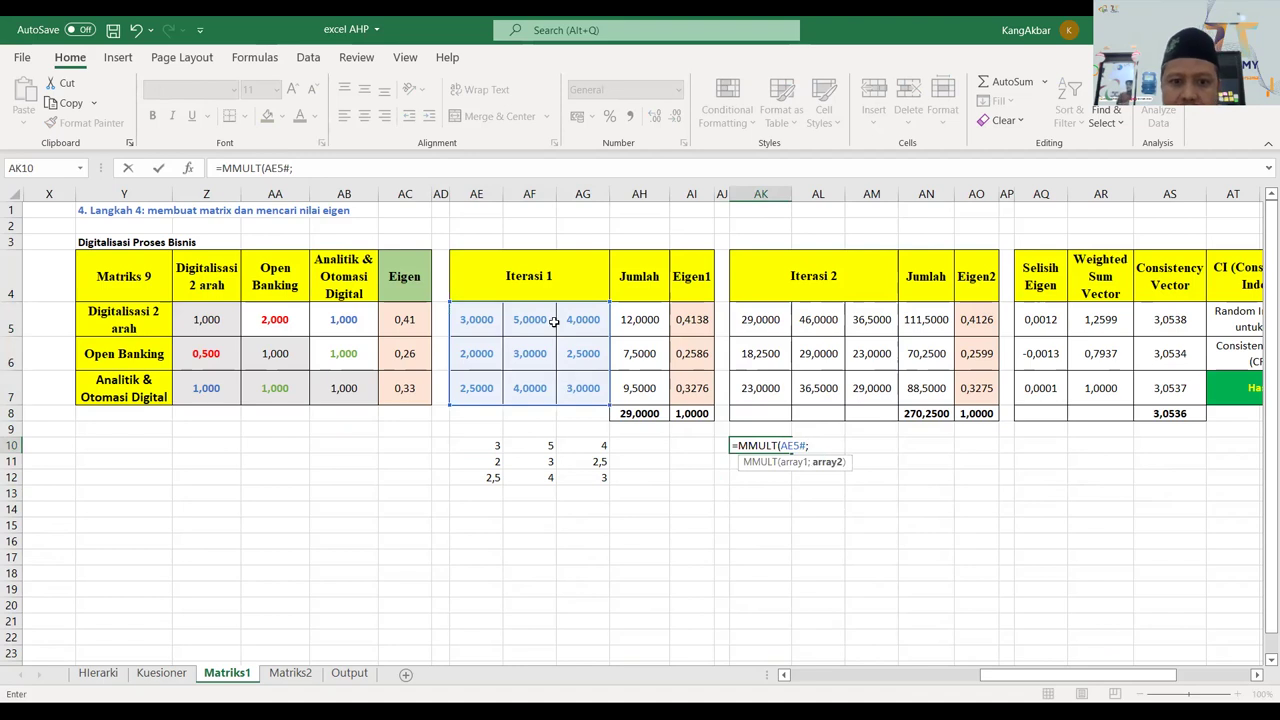
left_click_drag(456, 318, 521, 362)
key("ctrl+z")
left_click_drag(470, 320, 574, 383)
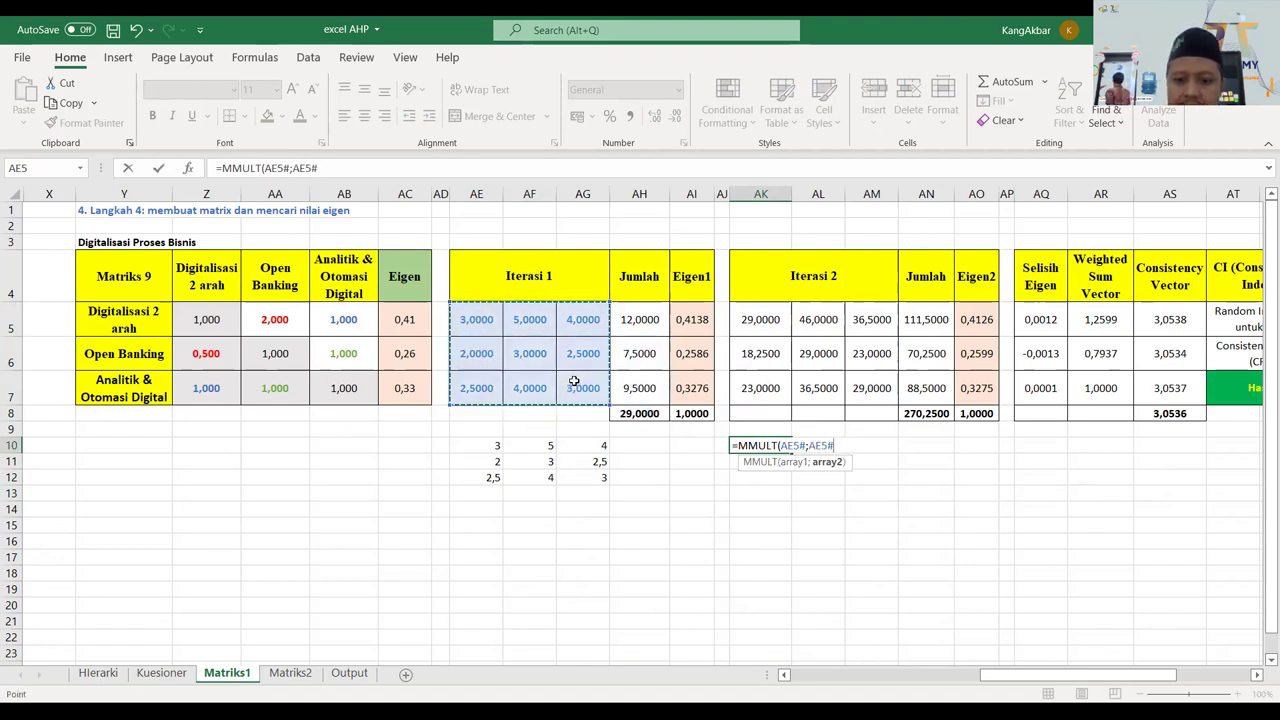
type(")")
key("Return")
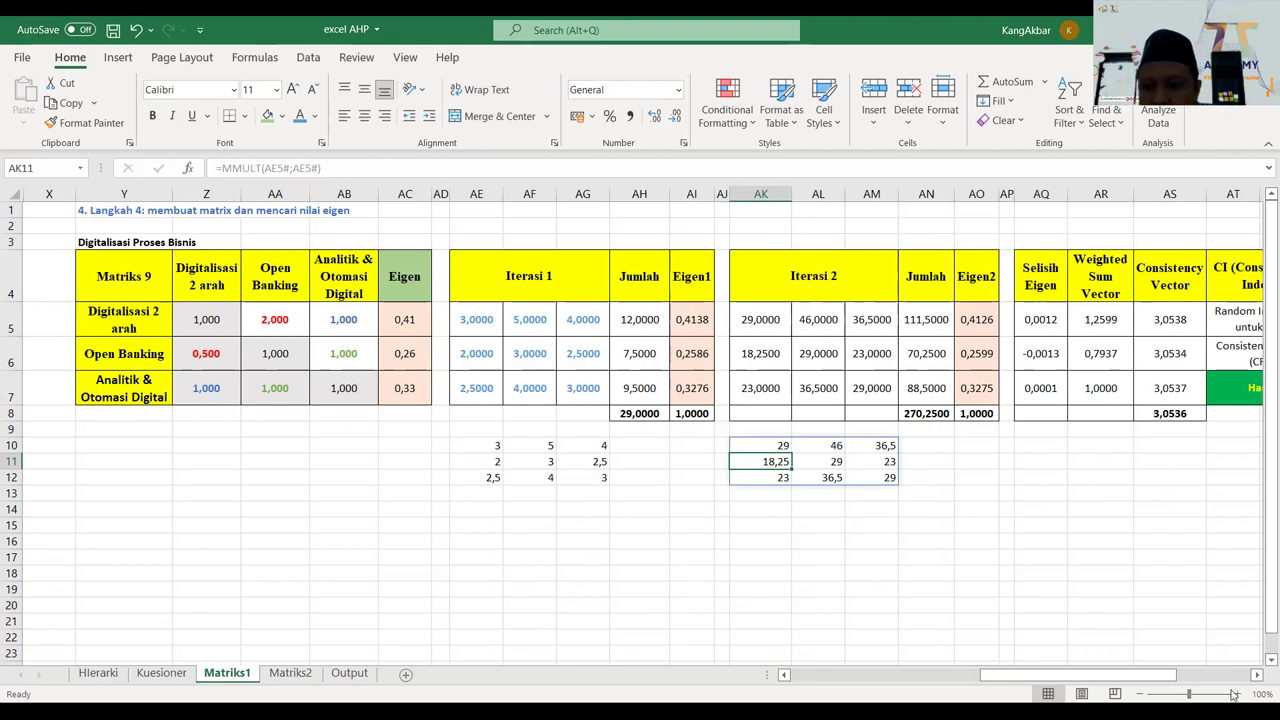
Examine the Iterasi 2 row sum formula in AN5 and the Jumlah total formula in AN8.
left_click(1258, 676)
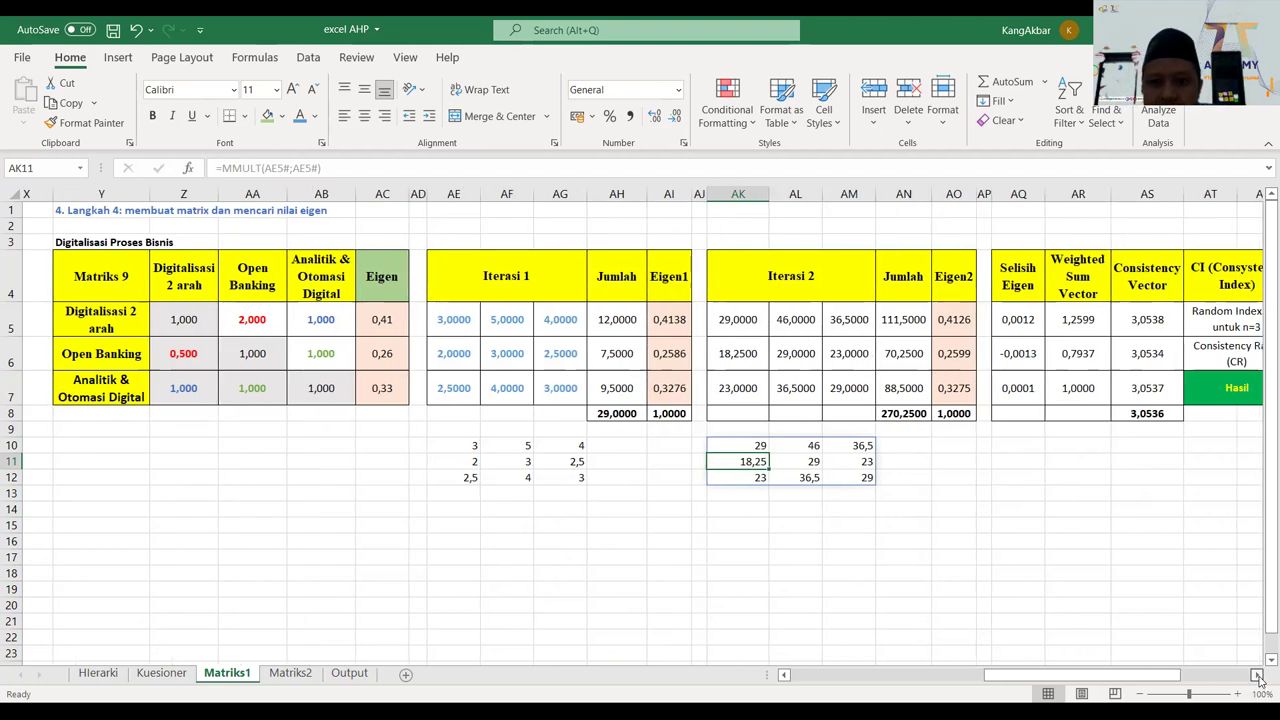
left_click(1258, 676)
left_click(1258, 676)
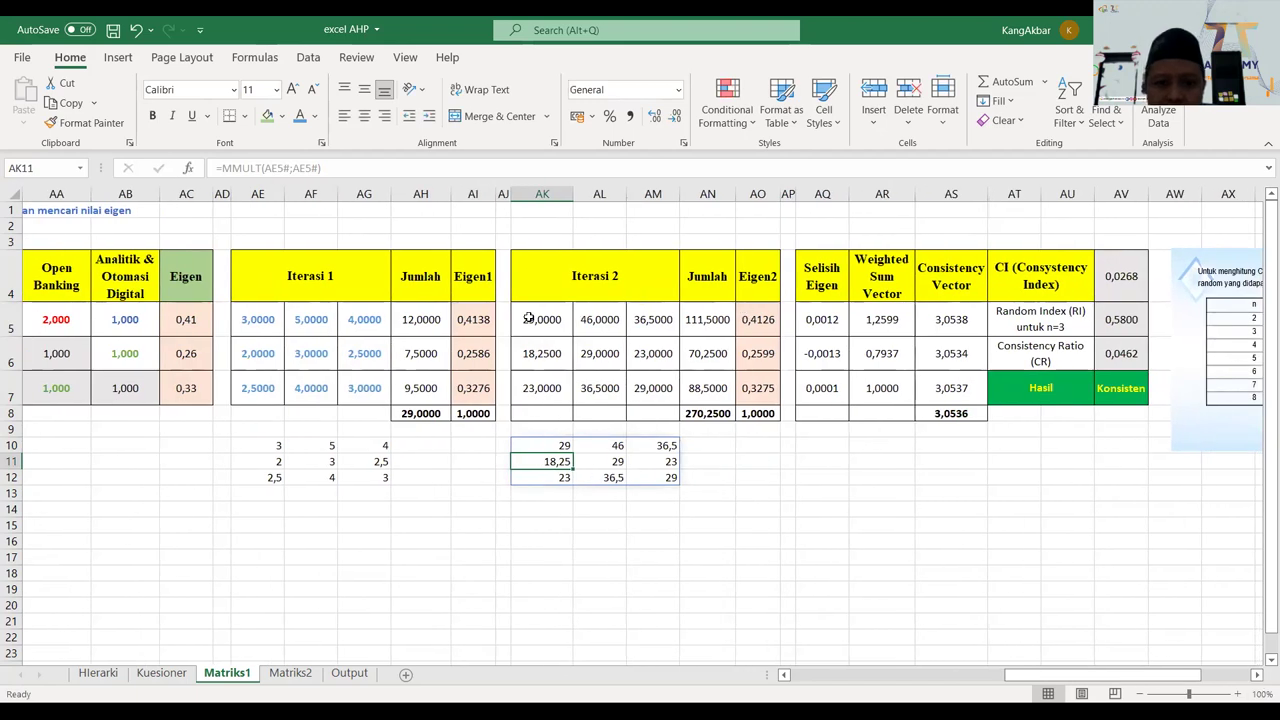
left_click_drag(529, 317, 652, 319)
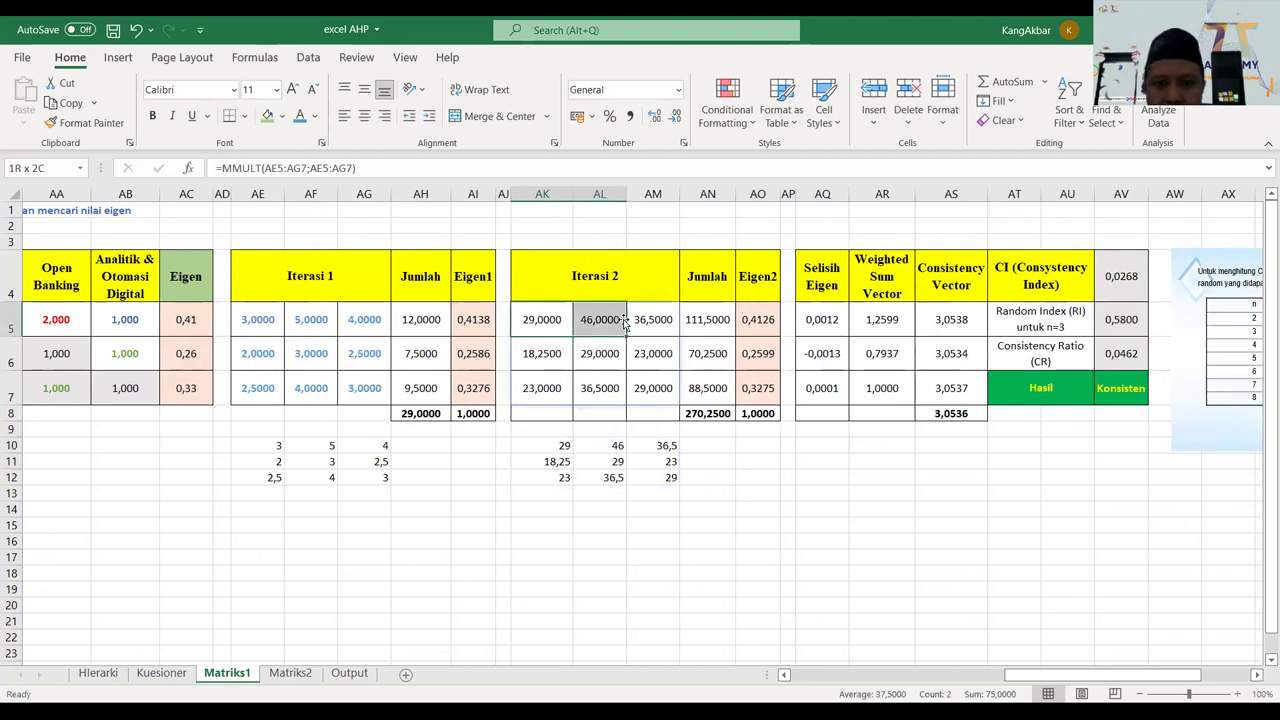
left_click(700, 319)
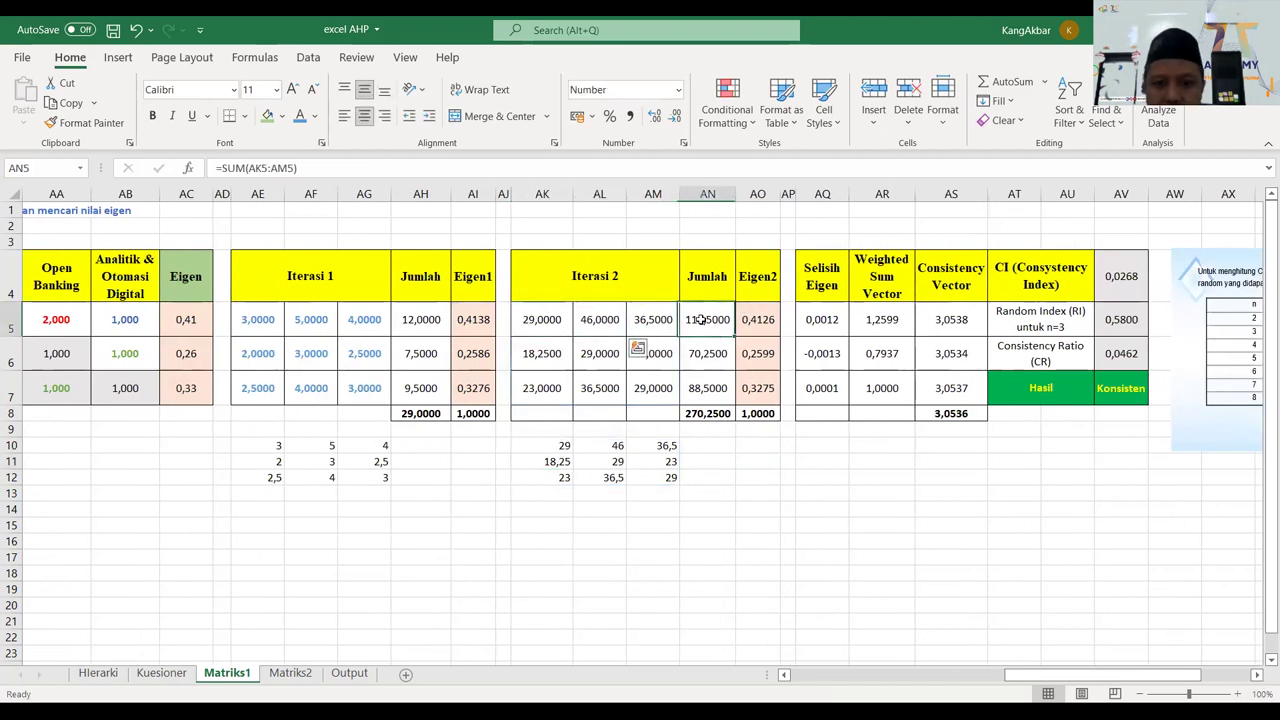
left_click(712, 411)
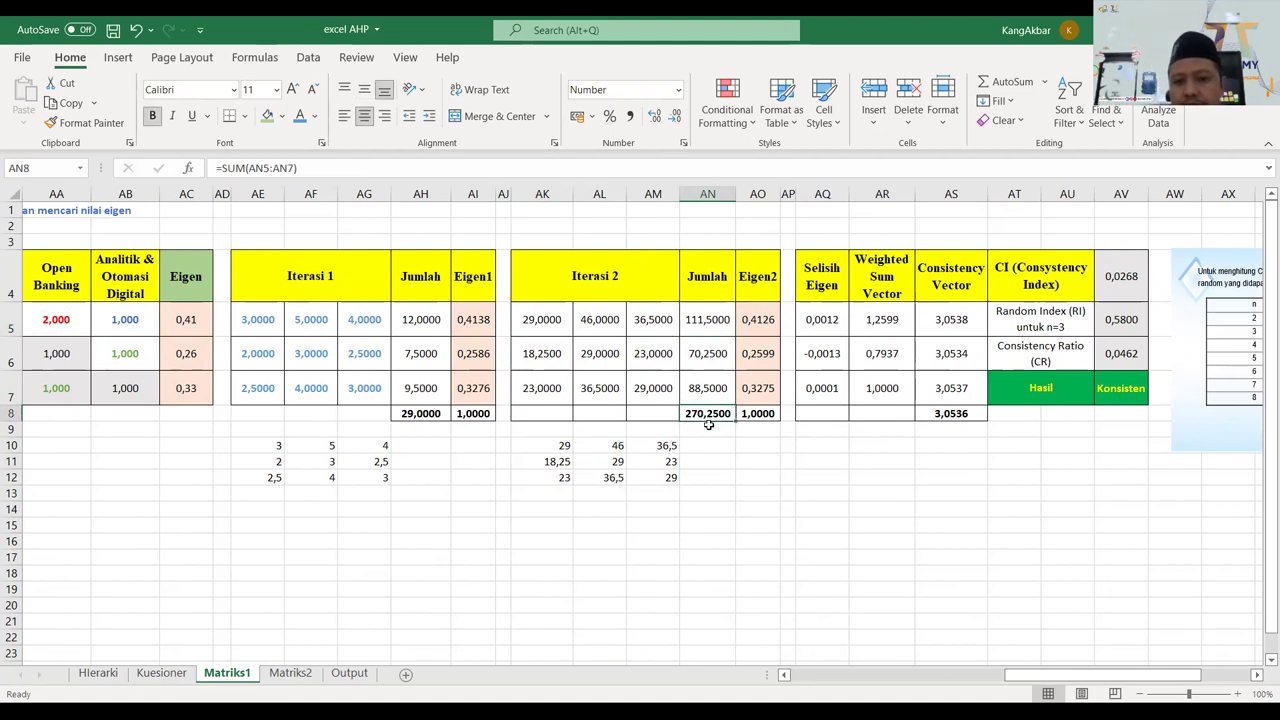
Clear the Eigen2 formulas in AO5:AO7.
left_click(765, 326)
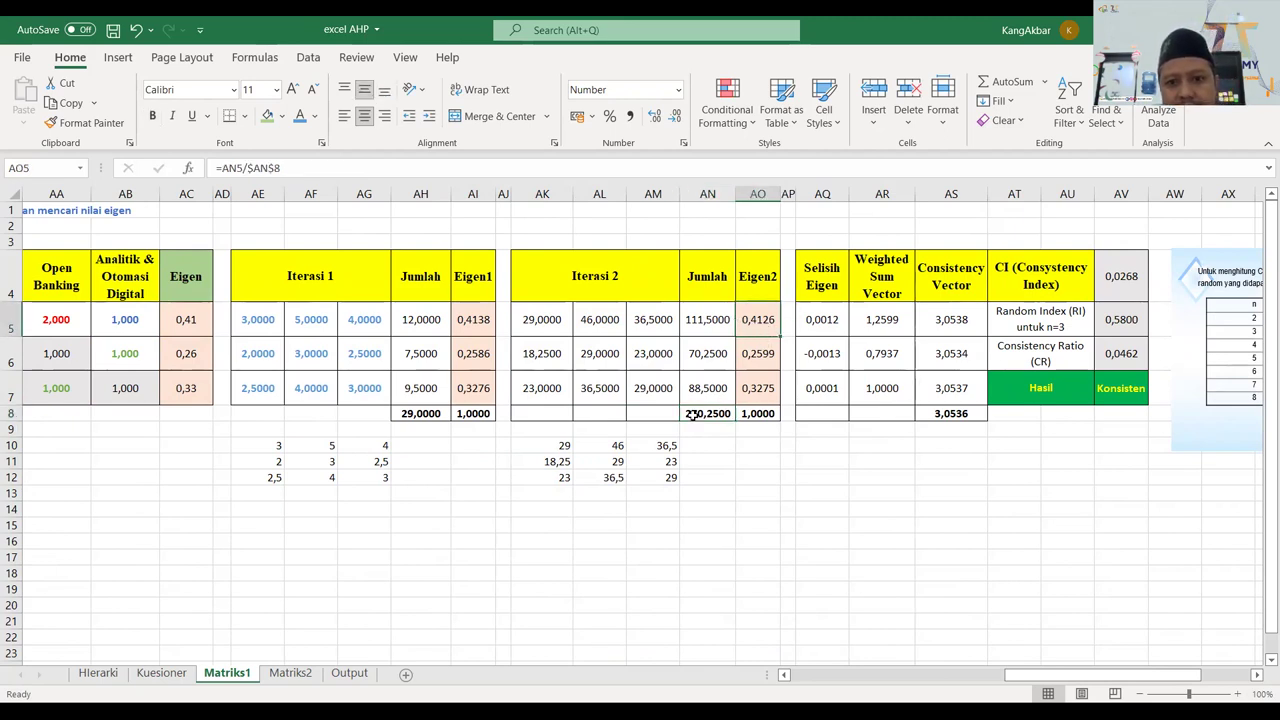
key("shift+Down")
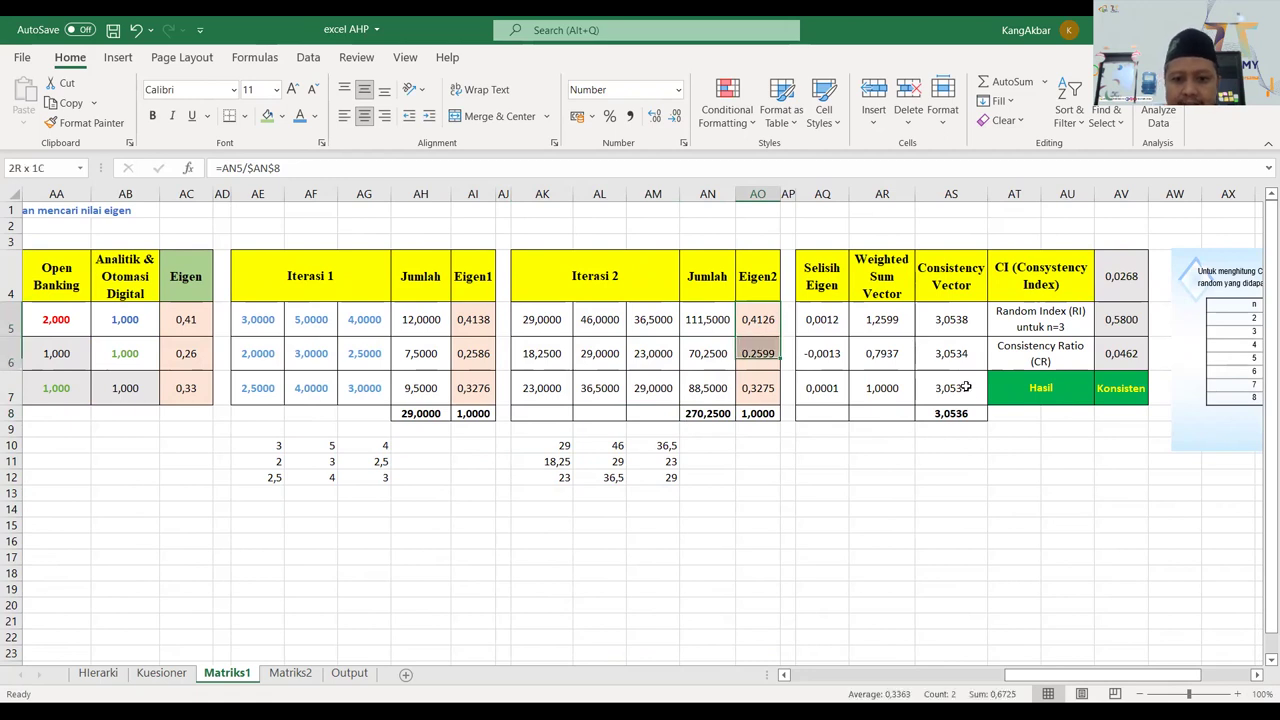
key("shift+Down")
key("Delete")
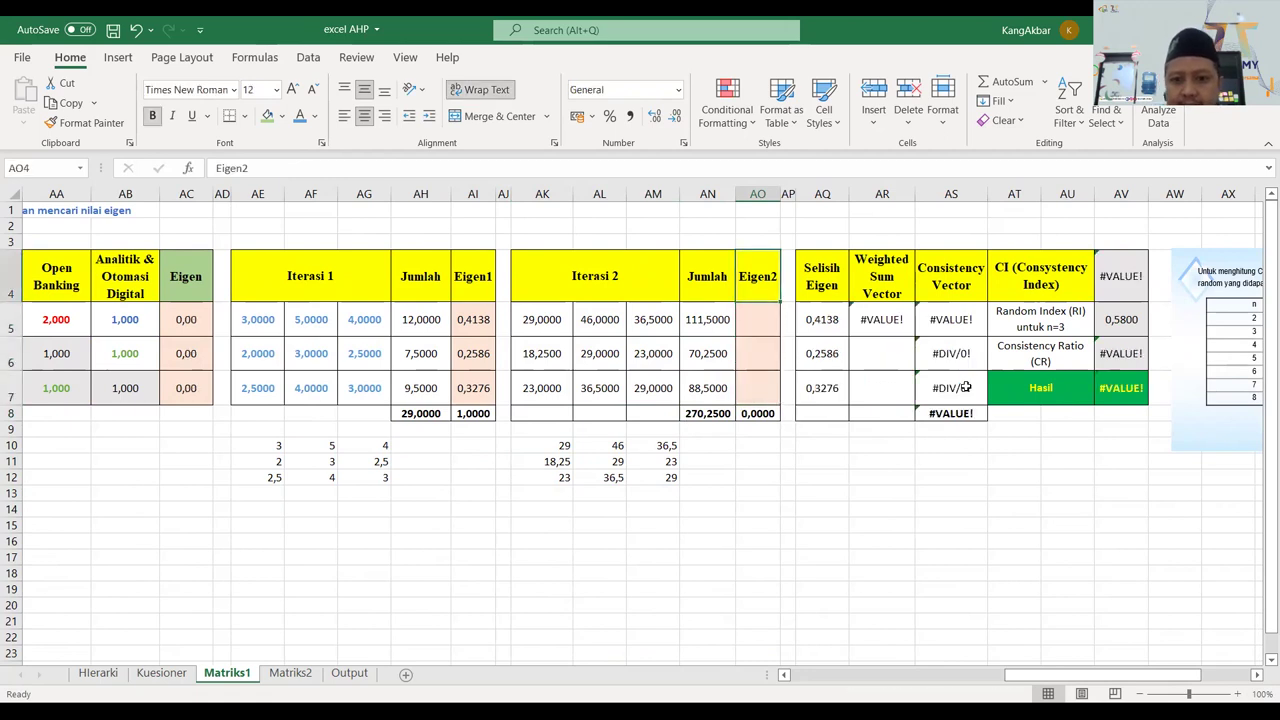
Enter =AN5/$AN$8 in AO5 as the first Eigen2 value, keeping the total's reference absolute.
type("=")
key("Left")
type("/")
key("Down")
key("Down")
key("Down")
key("Left")
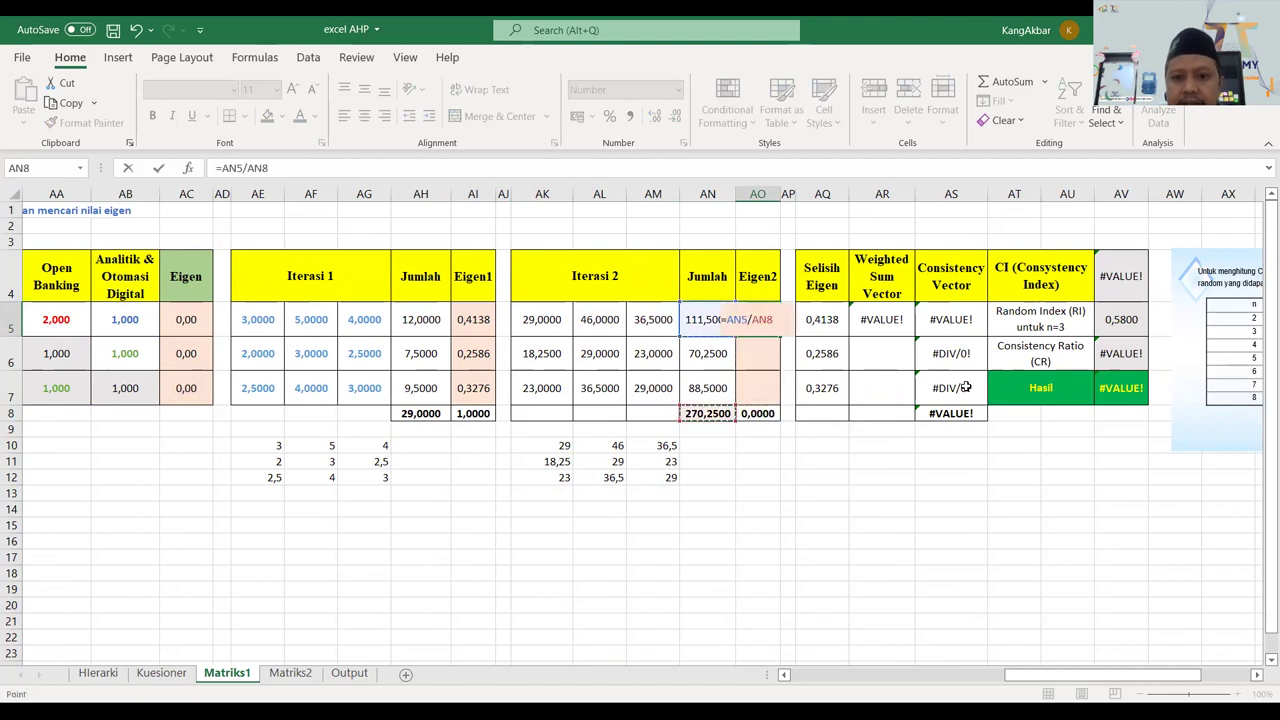
key("F4")
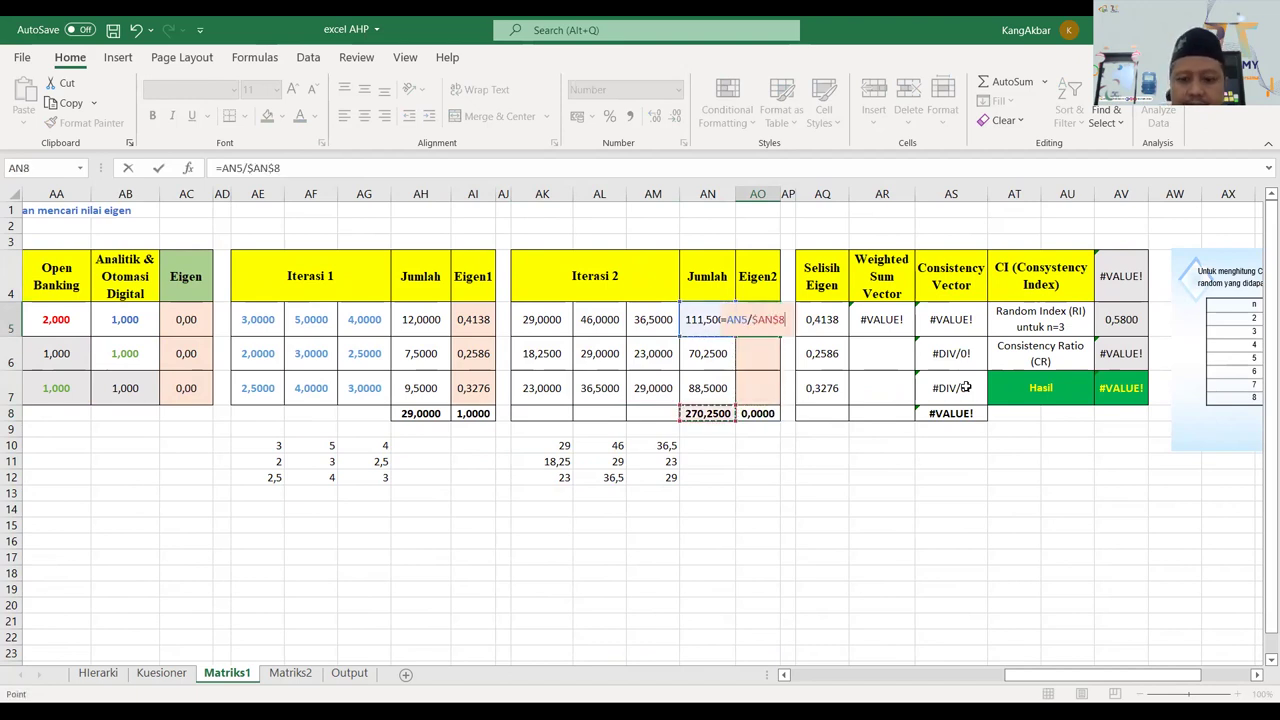
key("ctrl+Return")
Copy the Eigen2 formula from AO5 down through AO7 and check the sum formula in AO8.
key("ctrl+c")
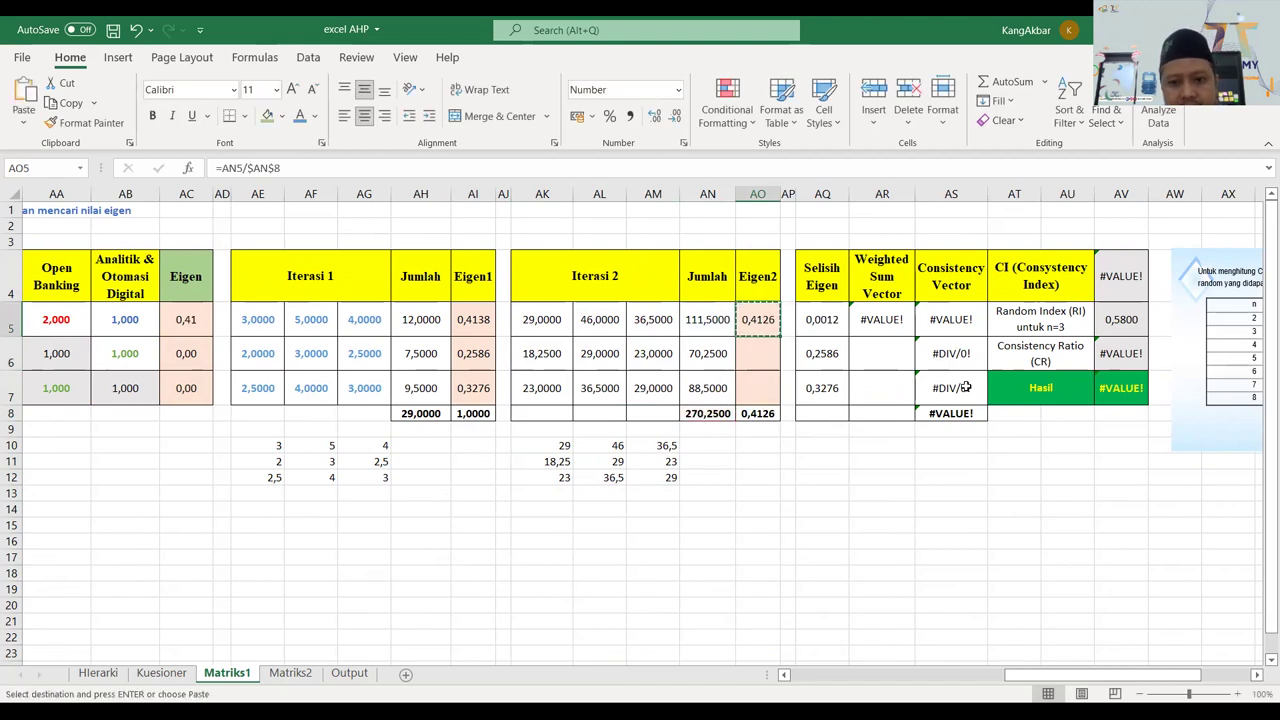
key("shift+Down")
key("shift+Down")
key("Return")
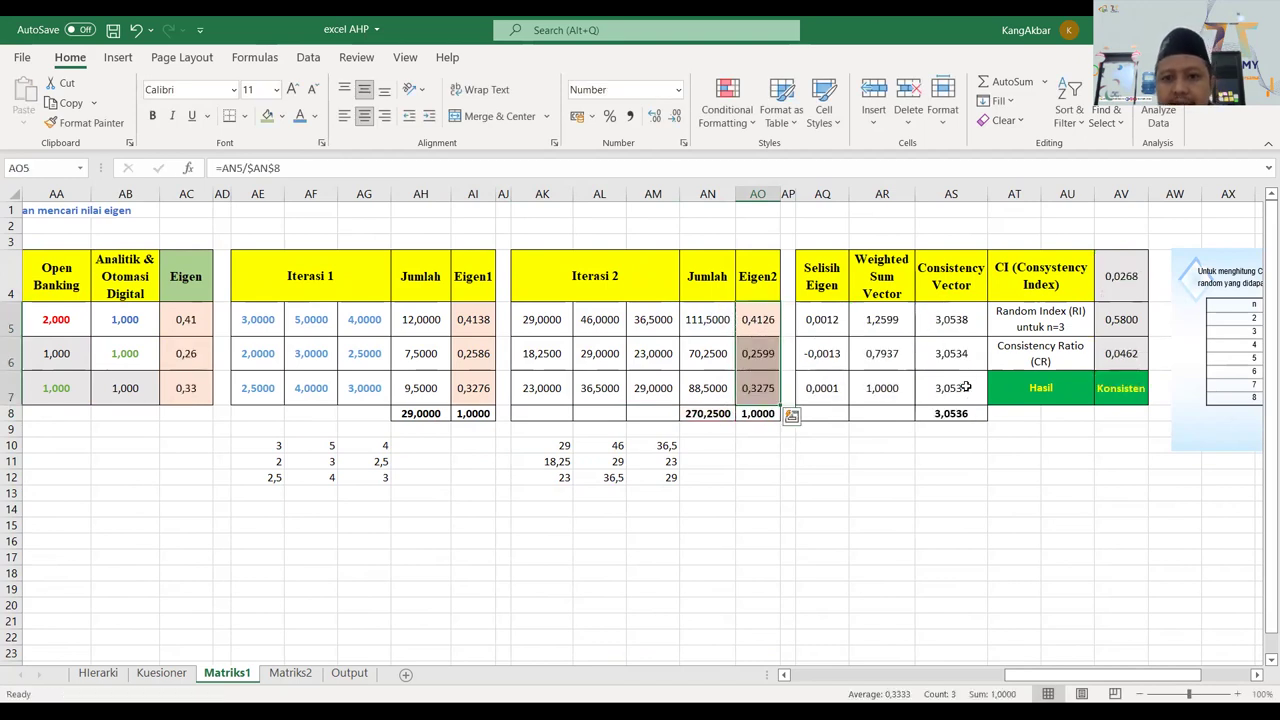
left_click(744, 319)
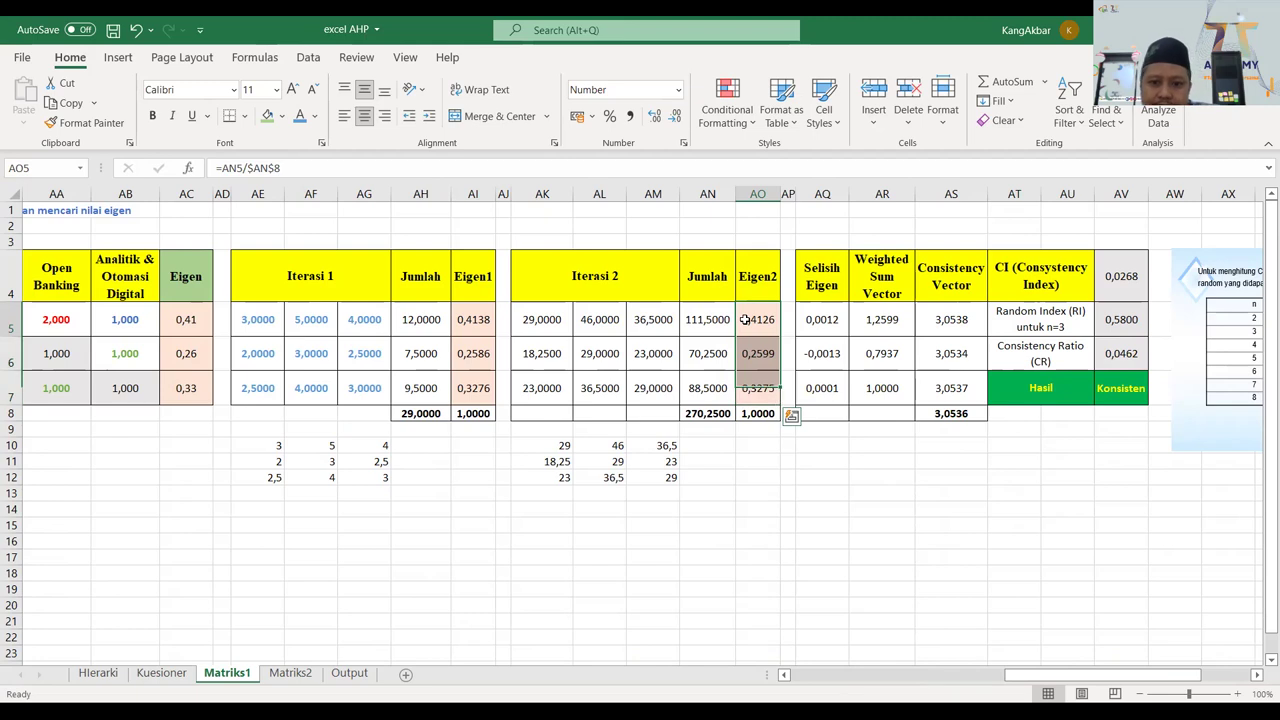
left_click(760, 413)
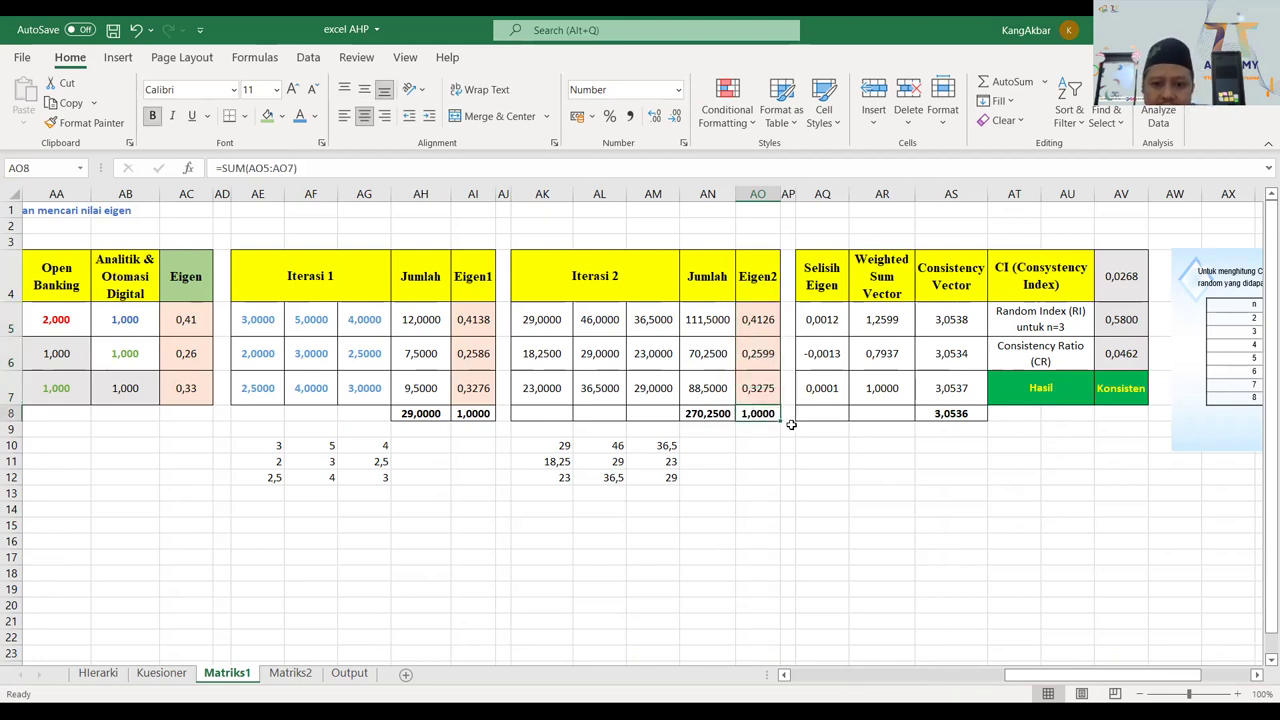
Apply the blue font colour to the Eigen2 total in AO8.
left_click(300, 115)
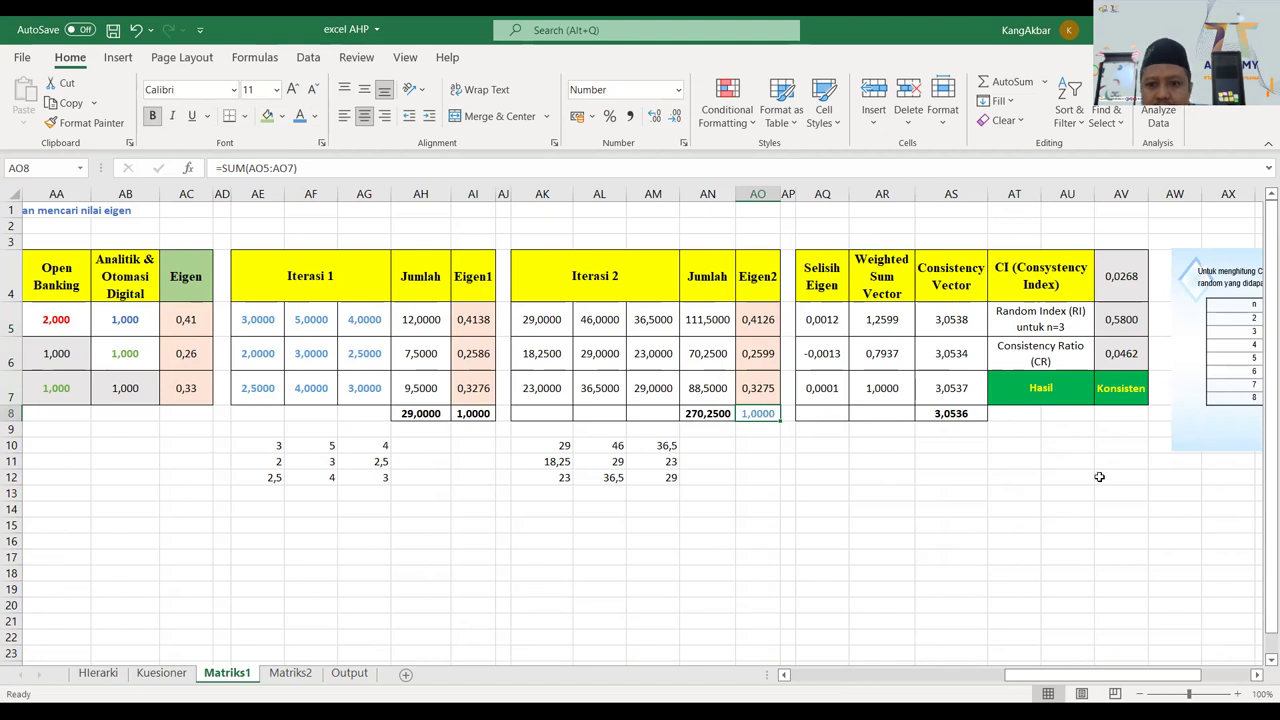
left_click(938, 448)
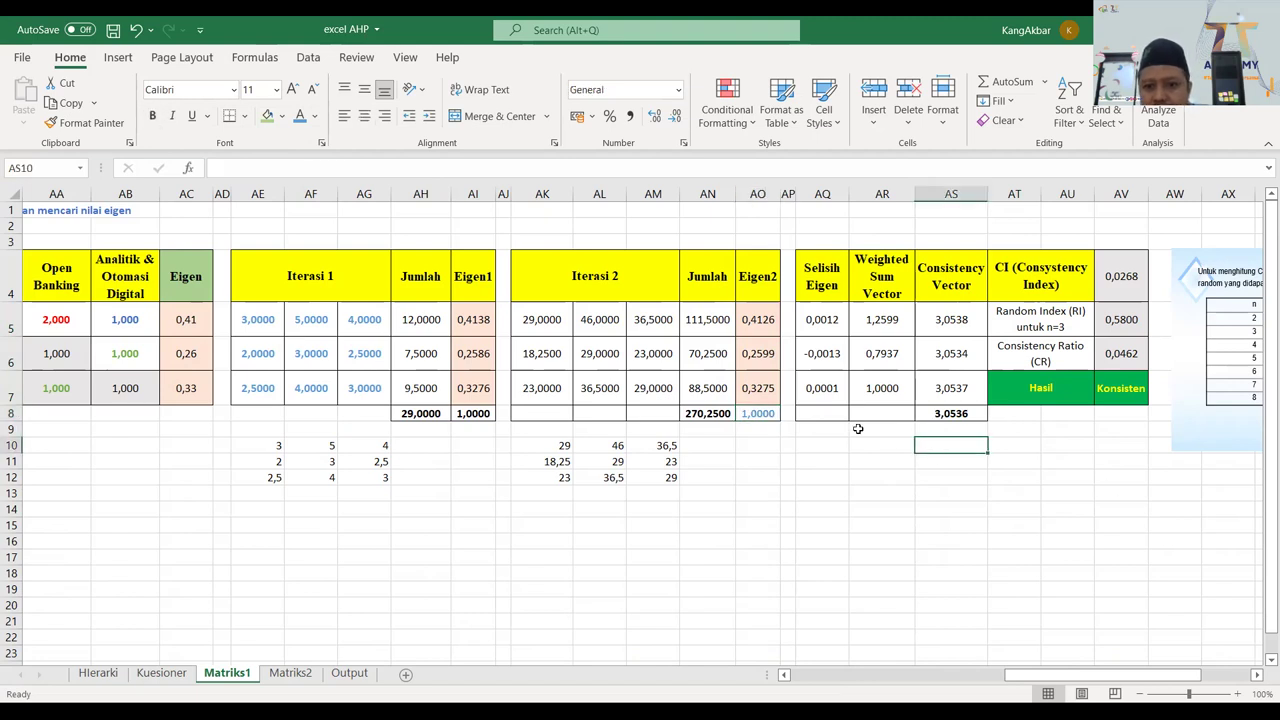
Examine the Selisih Eigen formulas in AQ5:AQ7 and the Eigen2 values in AO5:AO7 they subtract.
left_click(829, 320)
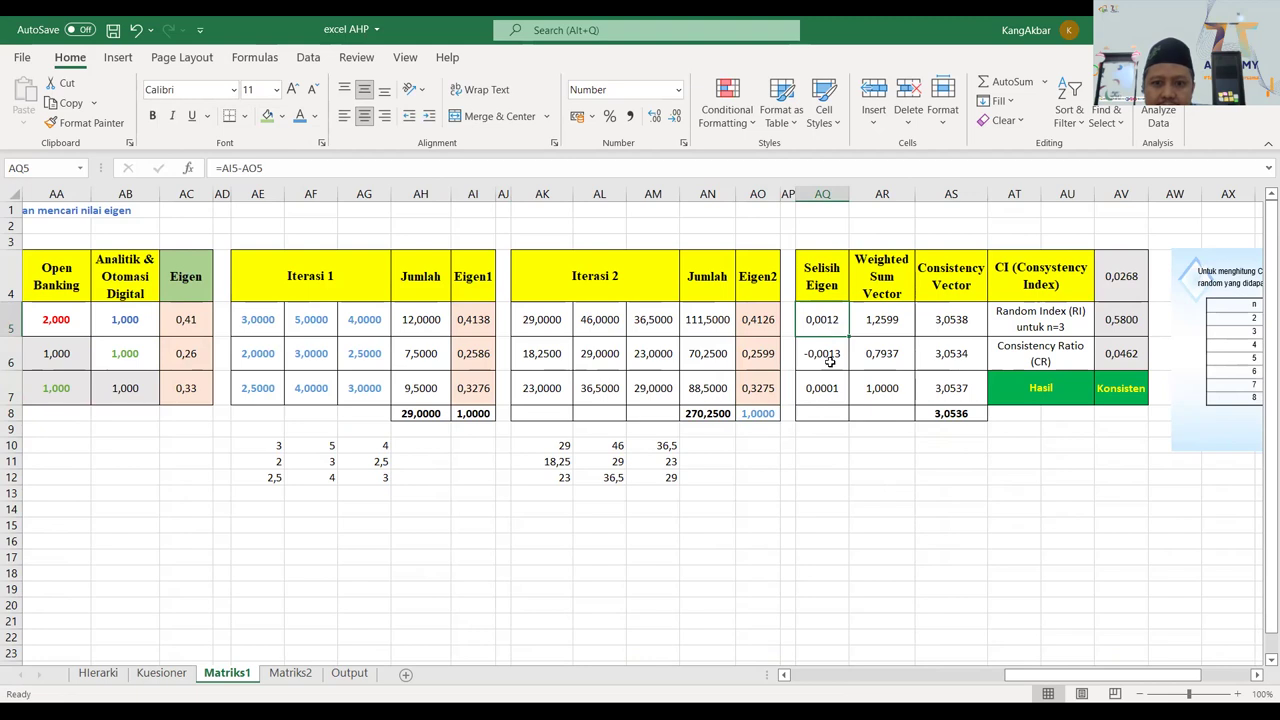
left_click(830, 358)
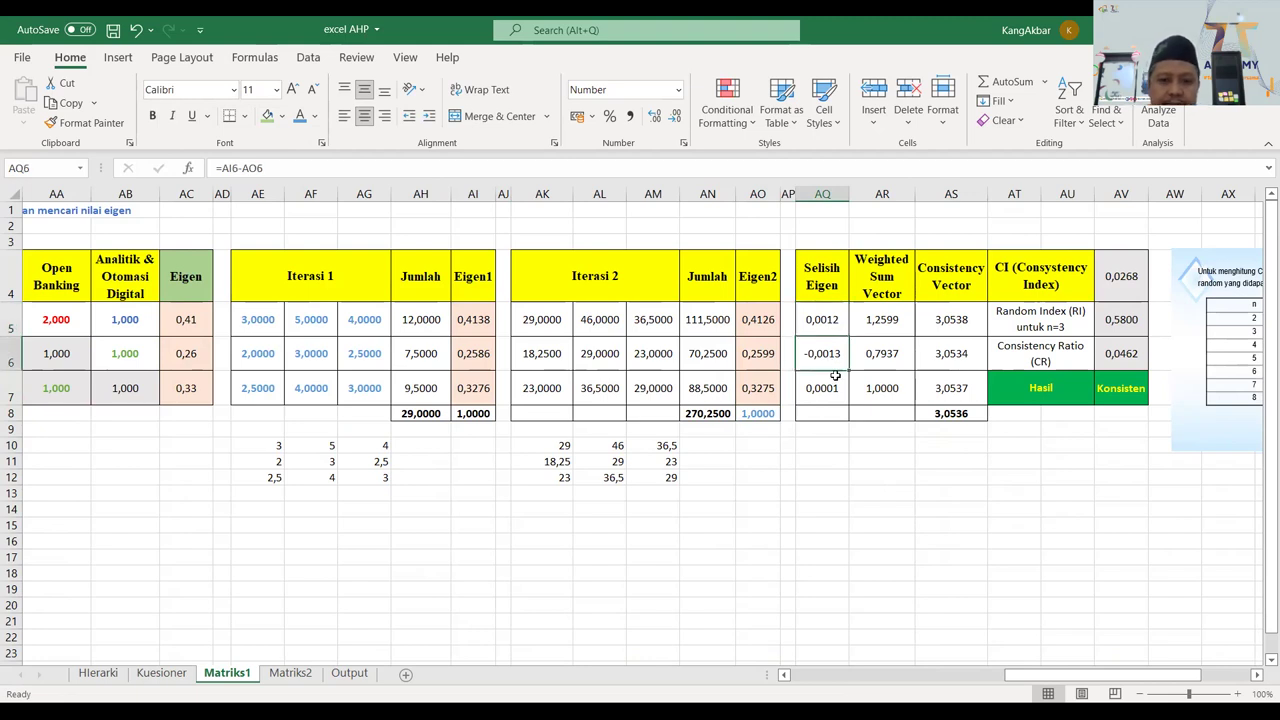
left_click(818, 396)
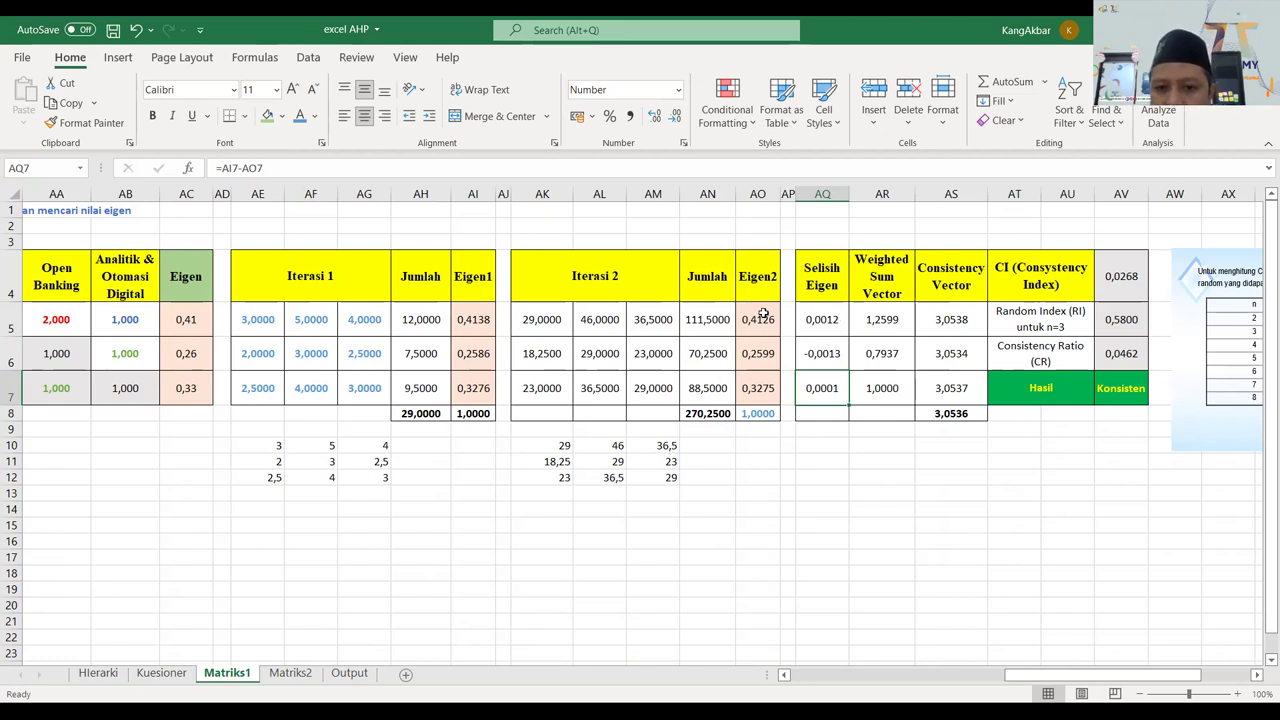
left_click_drag(824, 320, 826, 392)
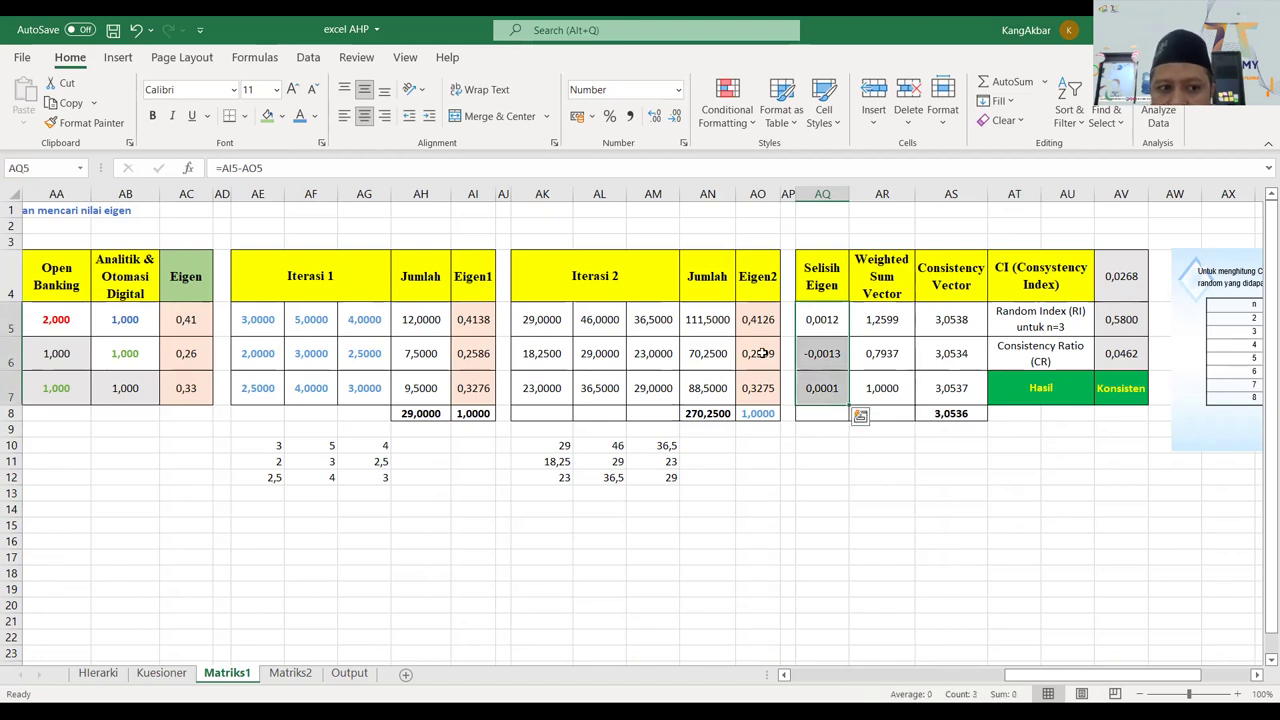
left_click_drag(755, 322, 757, 388)
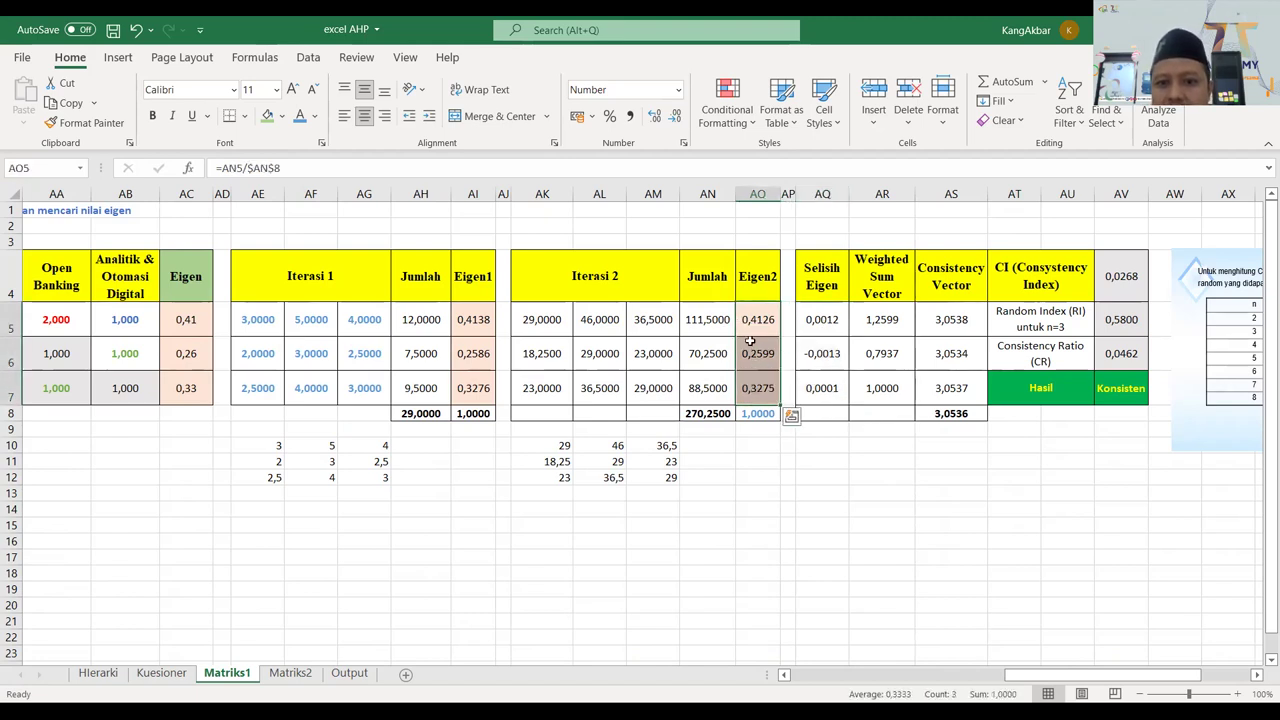
left_click(759, 399)
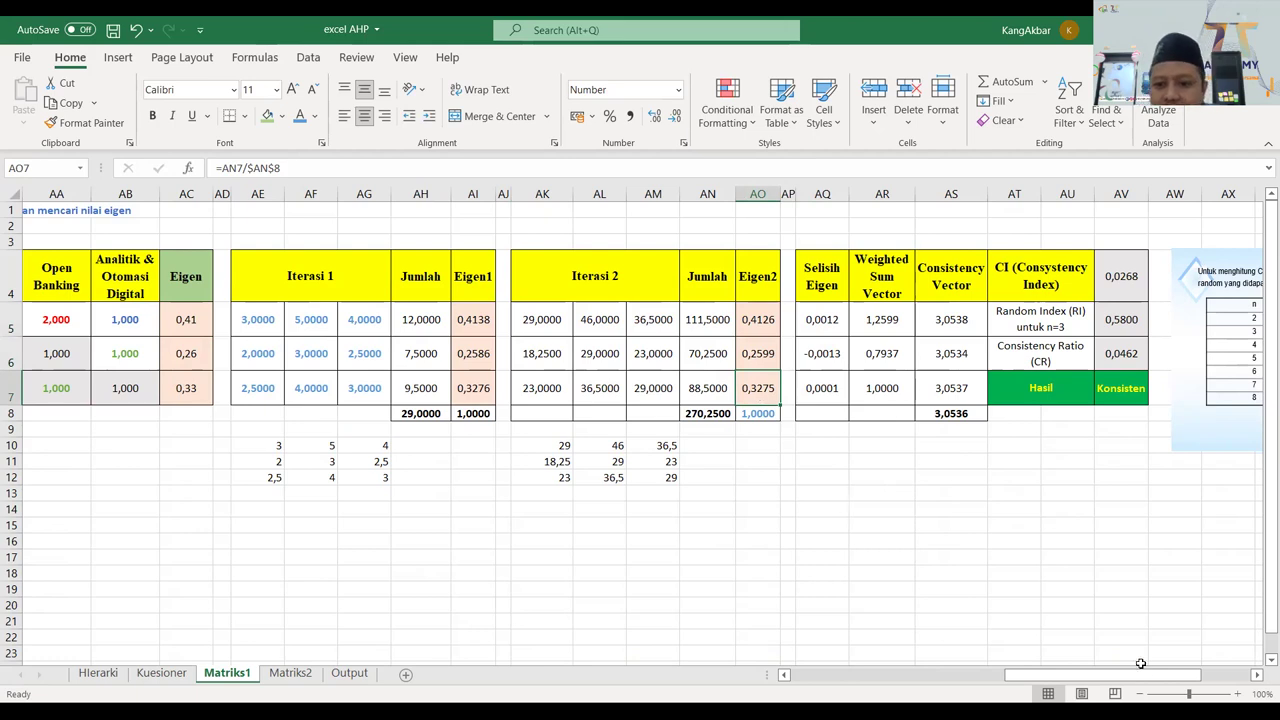
Examine the Eigen column formulas in AC5:AC7 beside the Matriks 9 comparison matrix.
left_click_drag(1145, 679, 1122, 678)
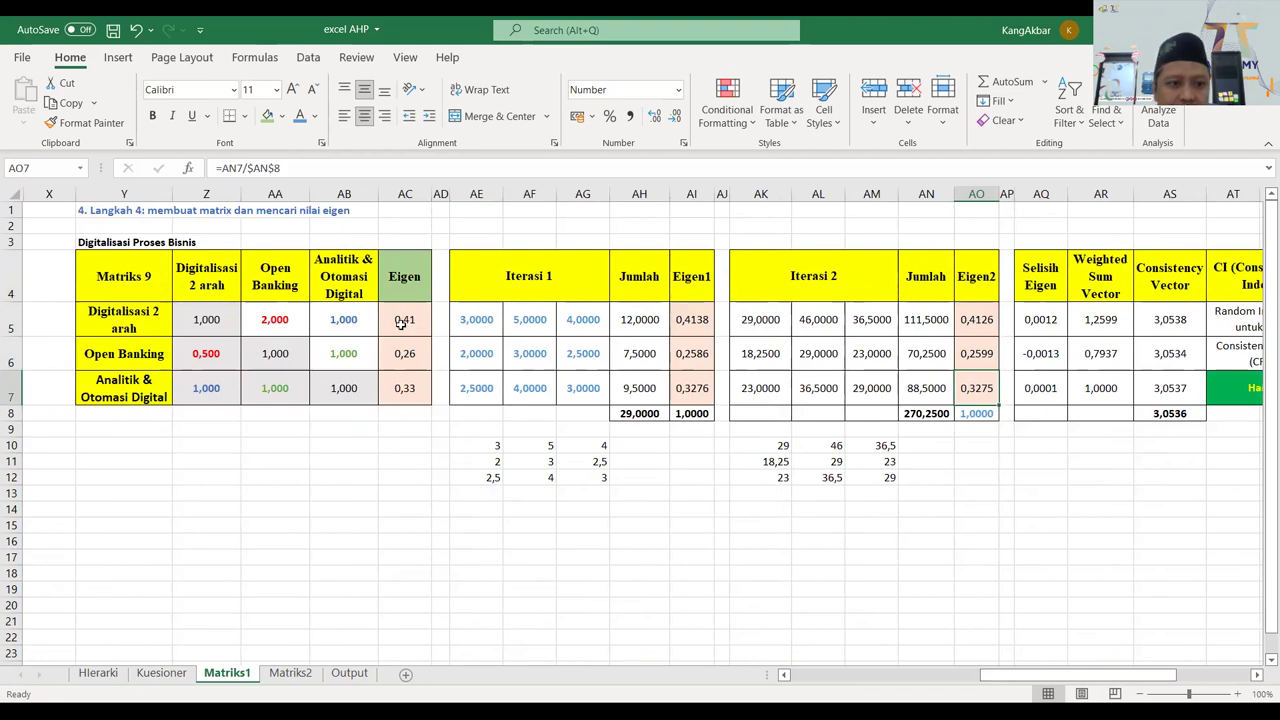
left_click(130, 320)
type("=0,4")
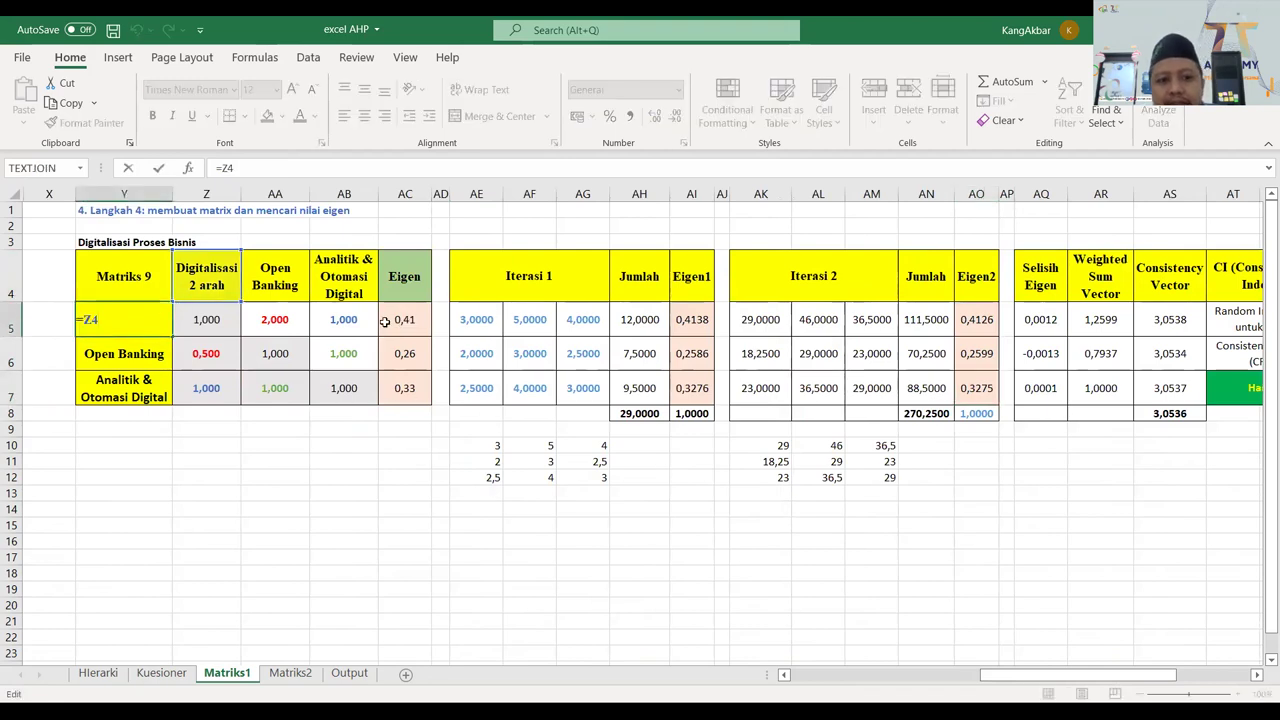
left_click(406, 327)
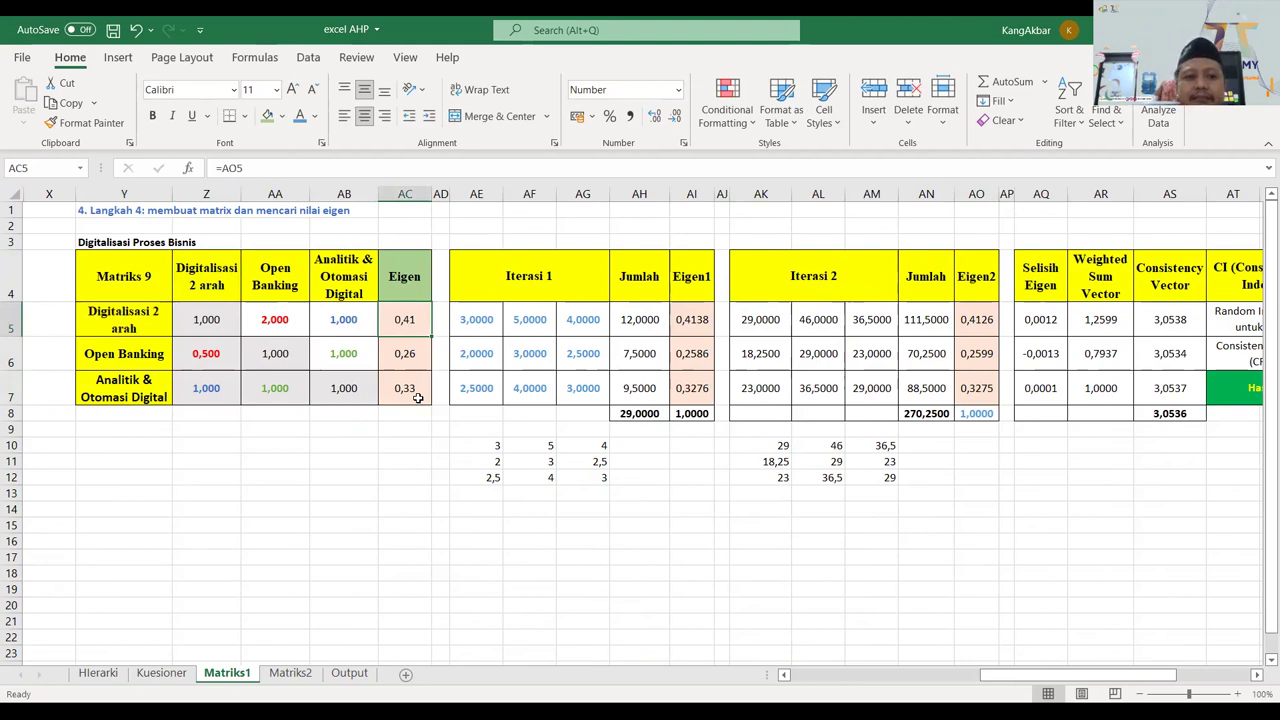
key("Down")
key("Down")
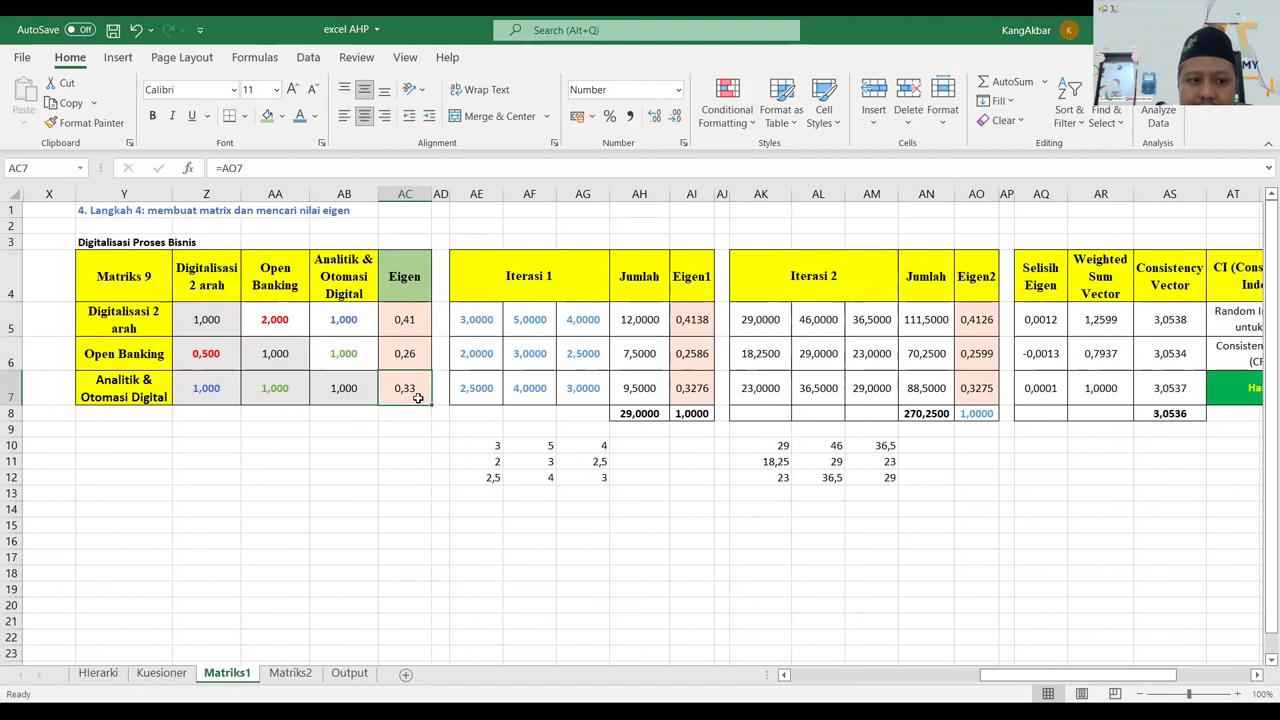
key("Up")
key("Down")
key("Up")
Look across row 6 as far as the Consistency Ratio, and examine the Weighted Sum Vector formula in AR5.
key("Right")
key("Right")
key("Right")
key("Right")
key("Right")
key("Right")
key("Right")
key("Right")
key("Right")
key("Right")
key("Right")
key("Right")
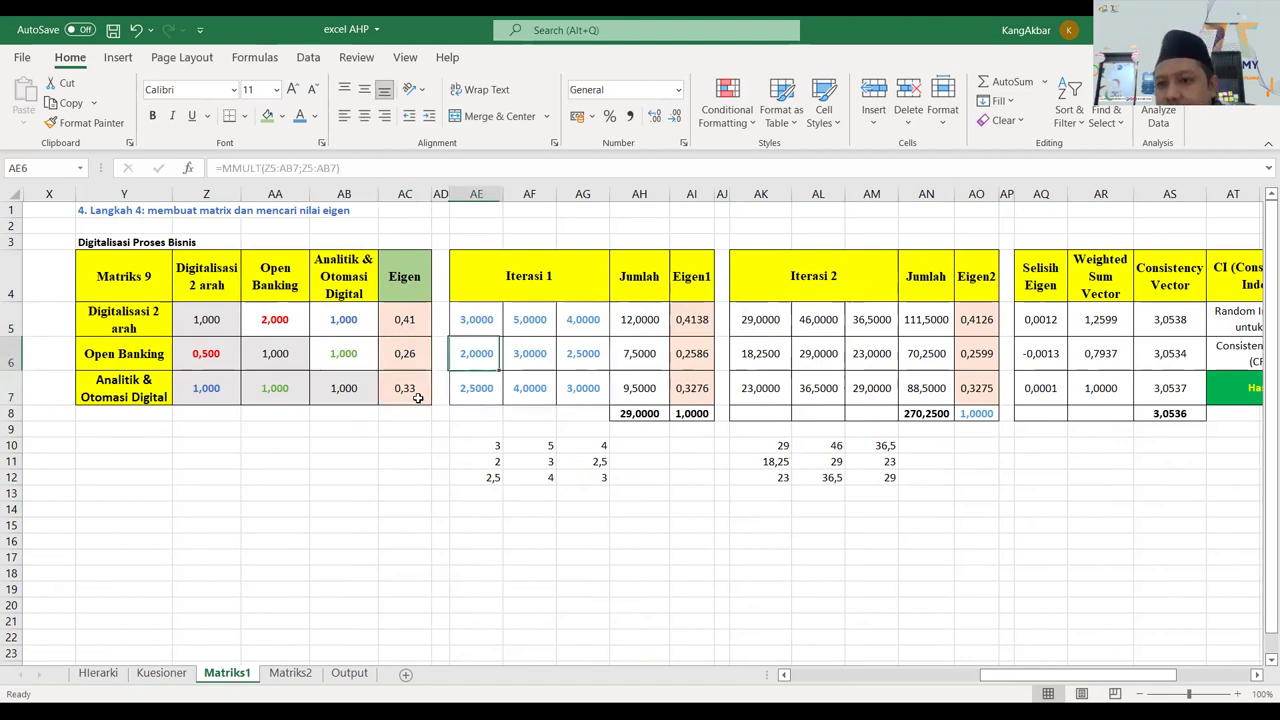
key("Right")
key("Right")
key("Right")
key("Right")
key("Right")
key("Right")
key("Right")
key("Right")
key("Right")
key("Right")
key("Right")
key("Right")
key("Right")
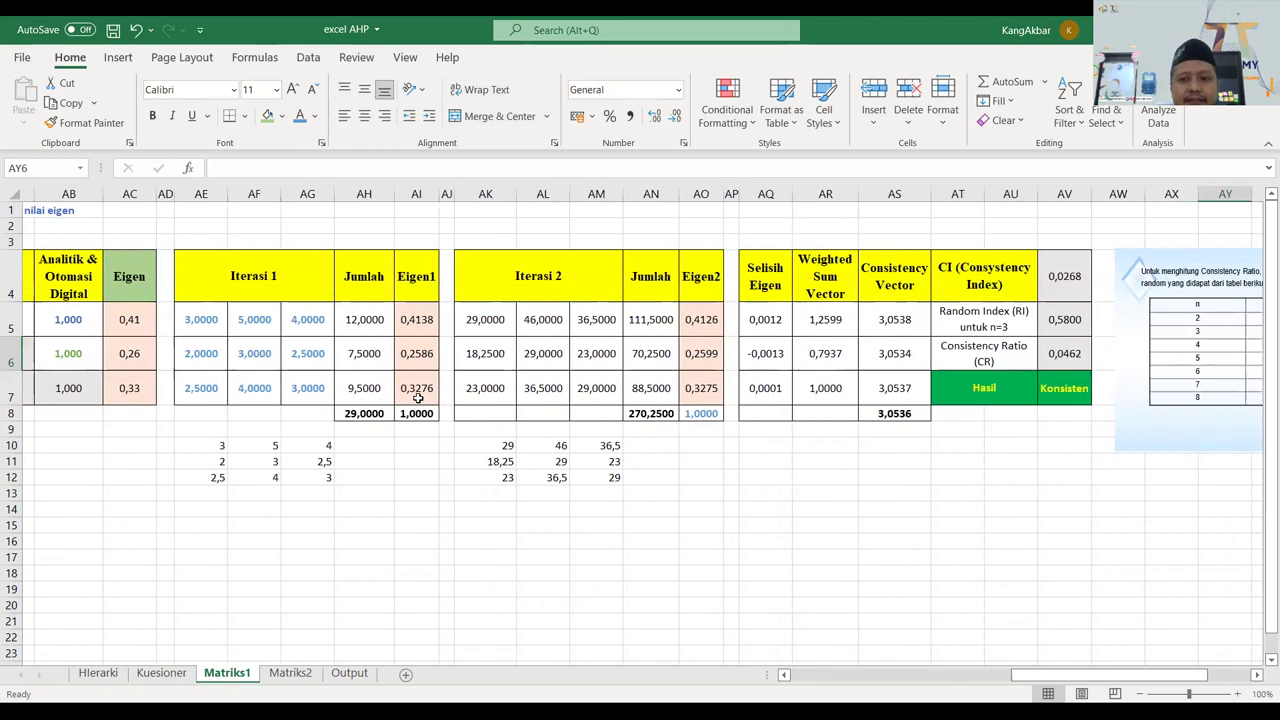
key("Left")
key("Left")
key("Left")
key("Left")
key("Left")
key("Left")
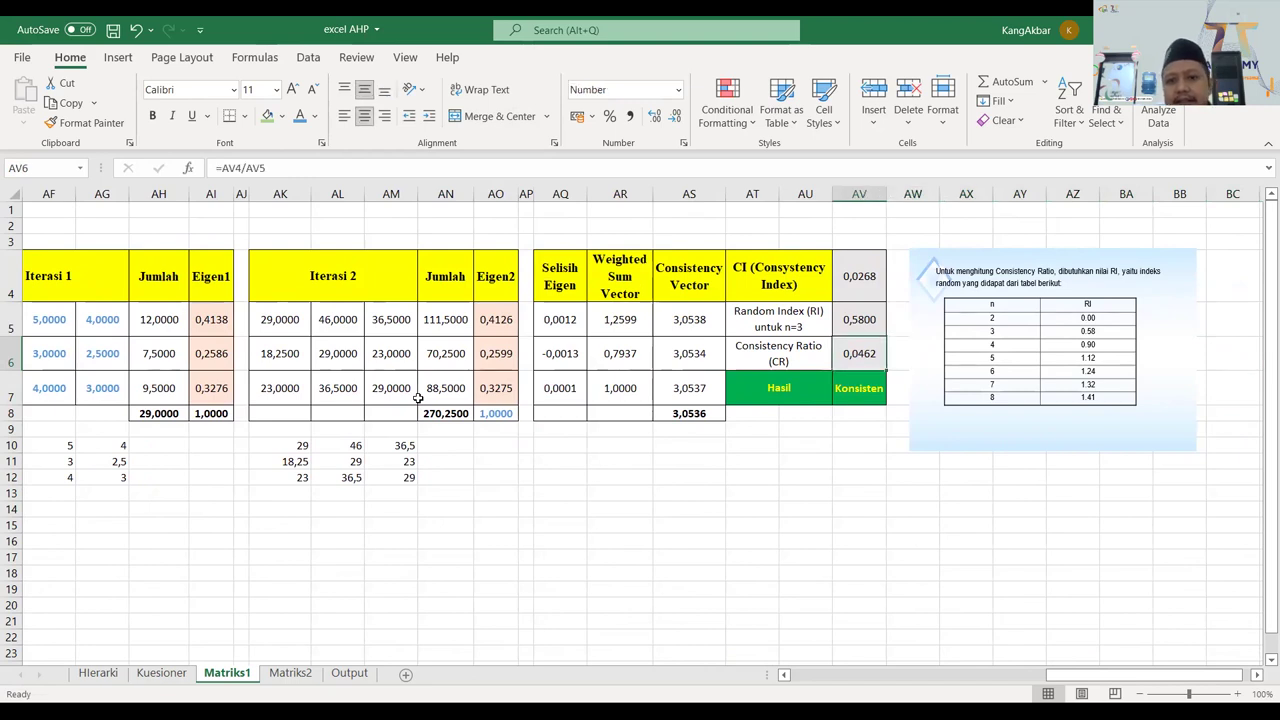
key("Left")
key("Left")
key("Left")
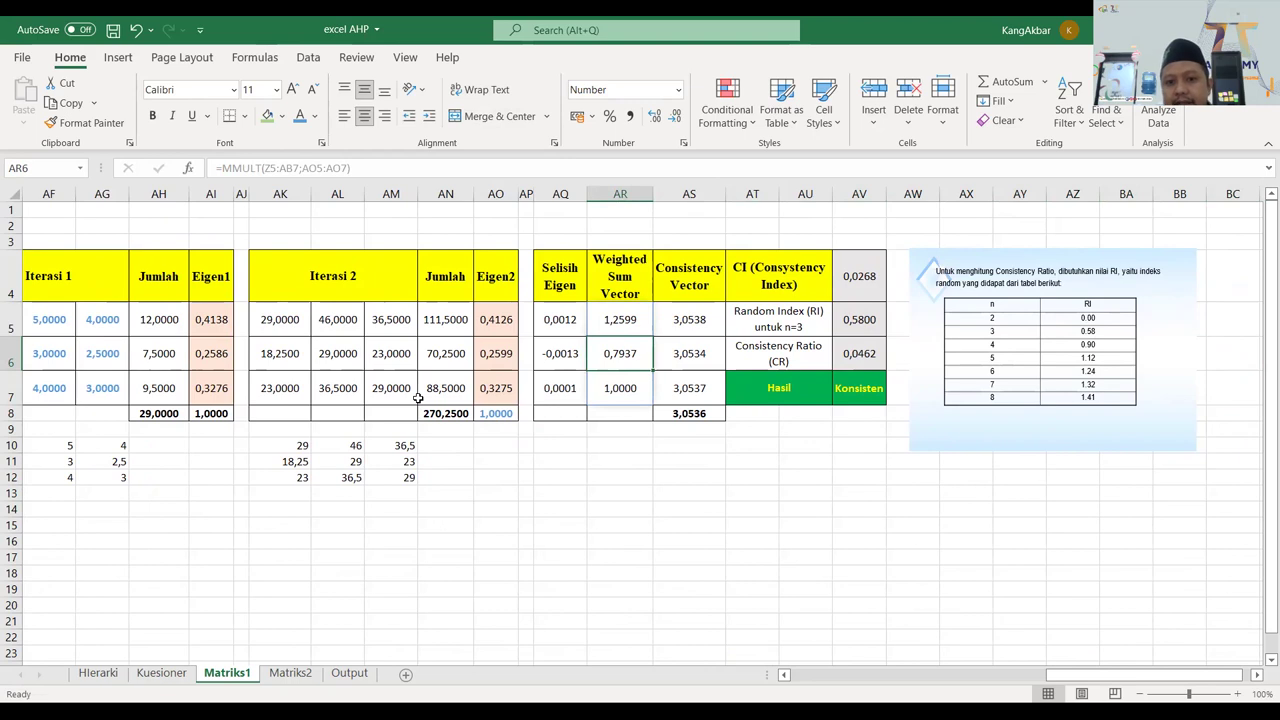
key("Up")
key("Up")
key("Left")
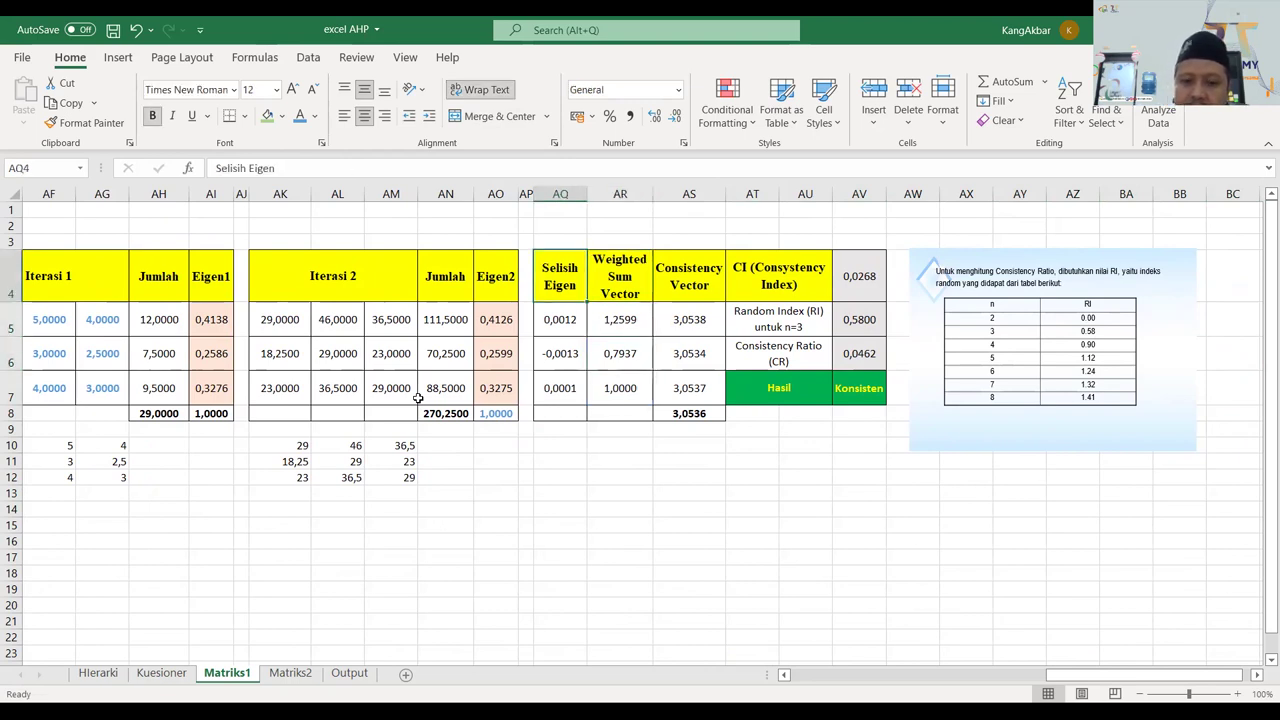
key("Right")
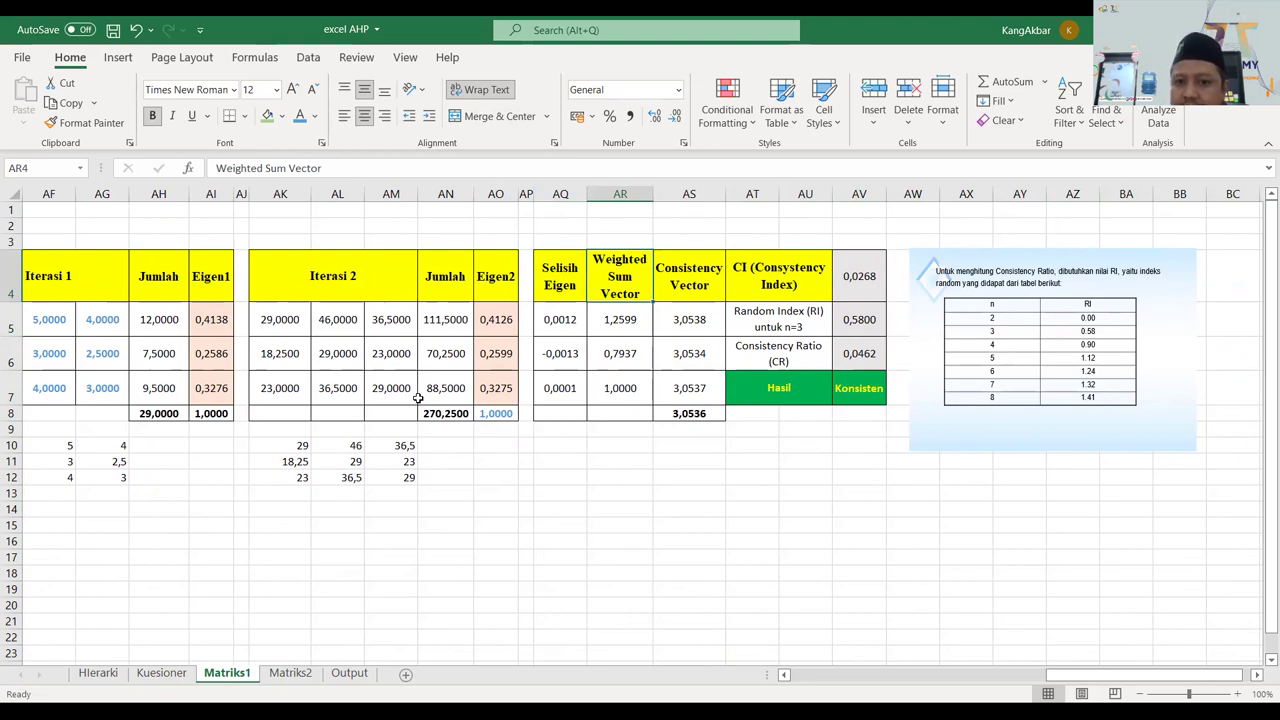
key("Down")
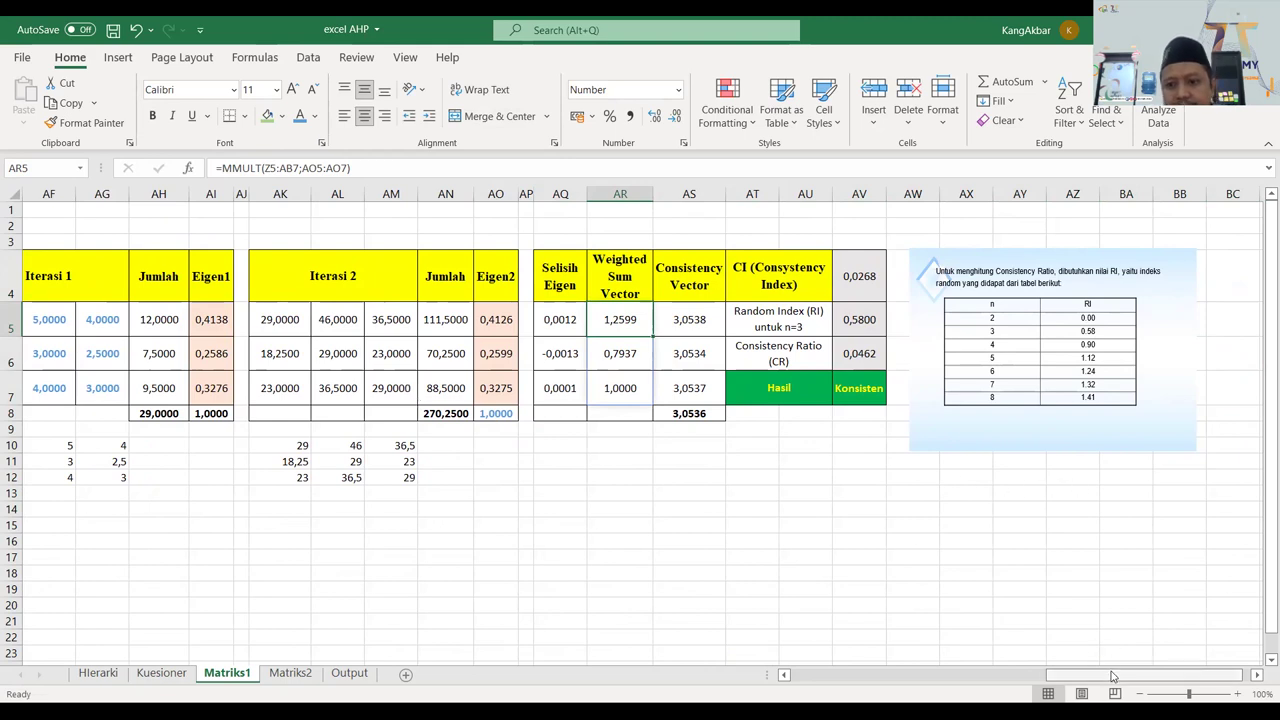
Enter =MMULT(Z5:AB7;AC5:AC7) in AQ10 and compare the result with the Weighted Sum Vector in AR5:AR7.
left_click_drag(1112, 677, 1052, 677)
left_click(993, 450)
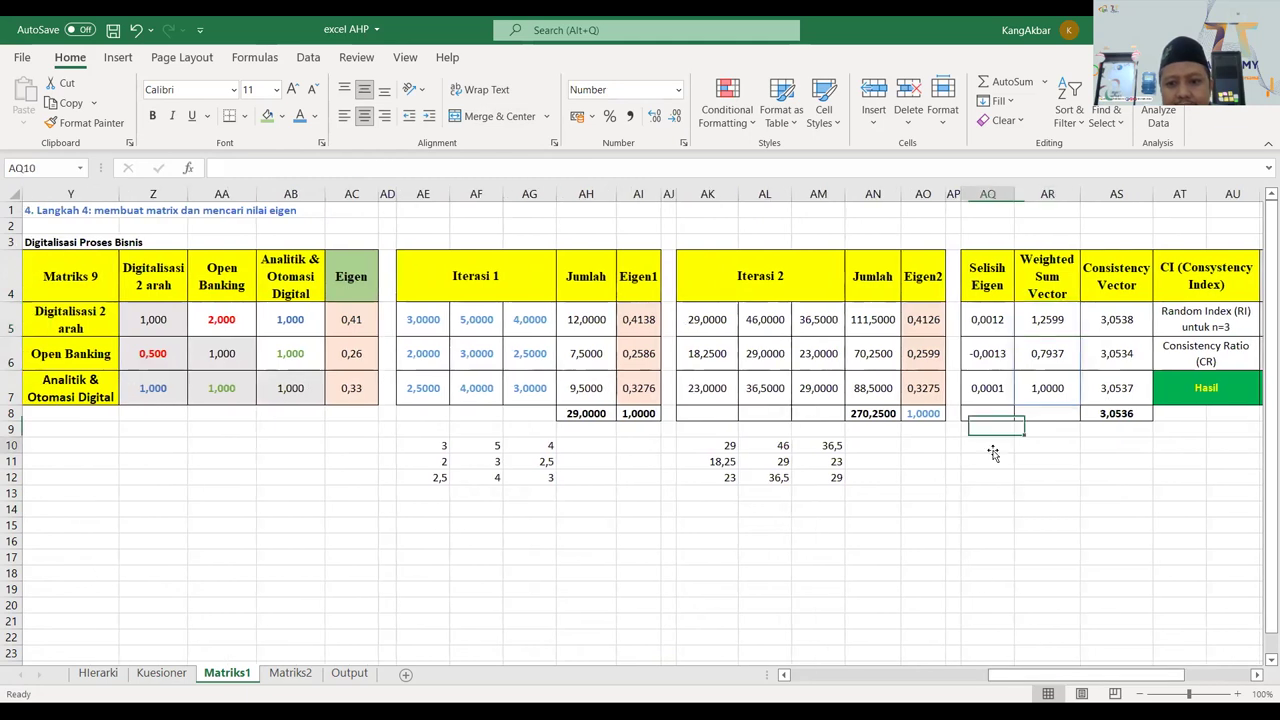
type("=")
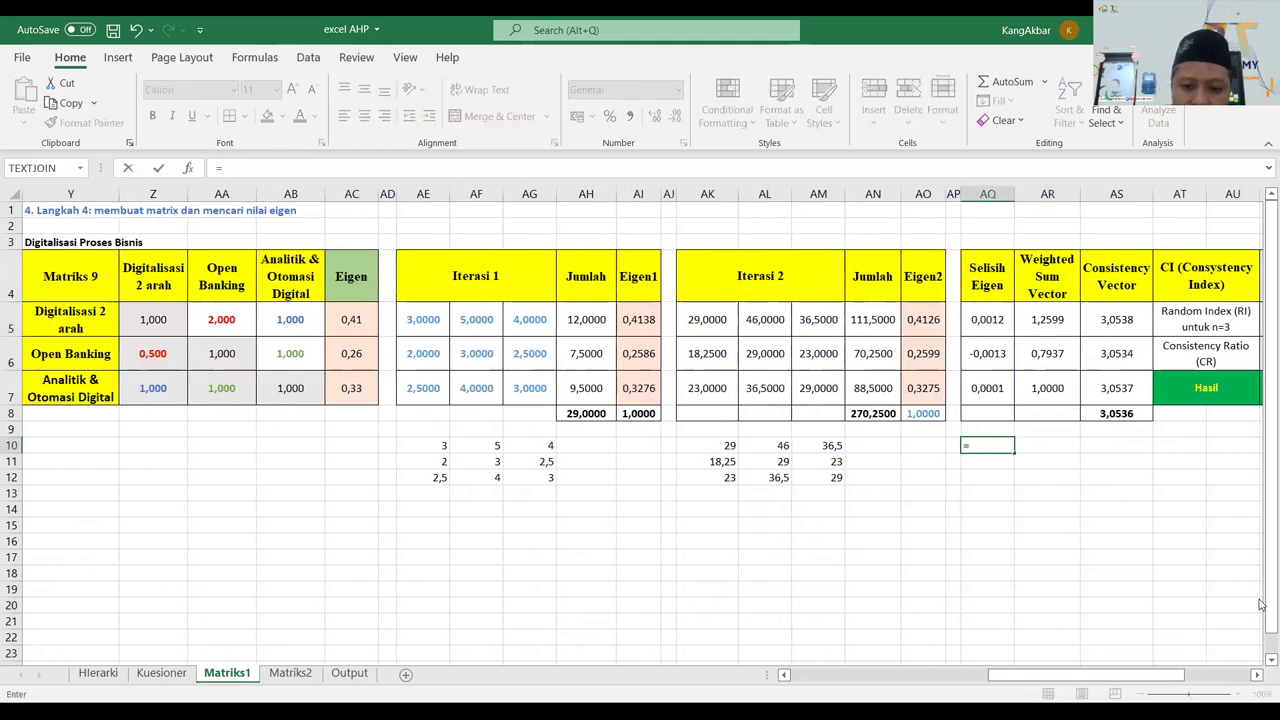
type("m")
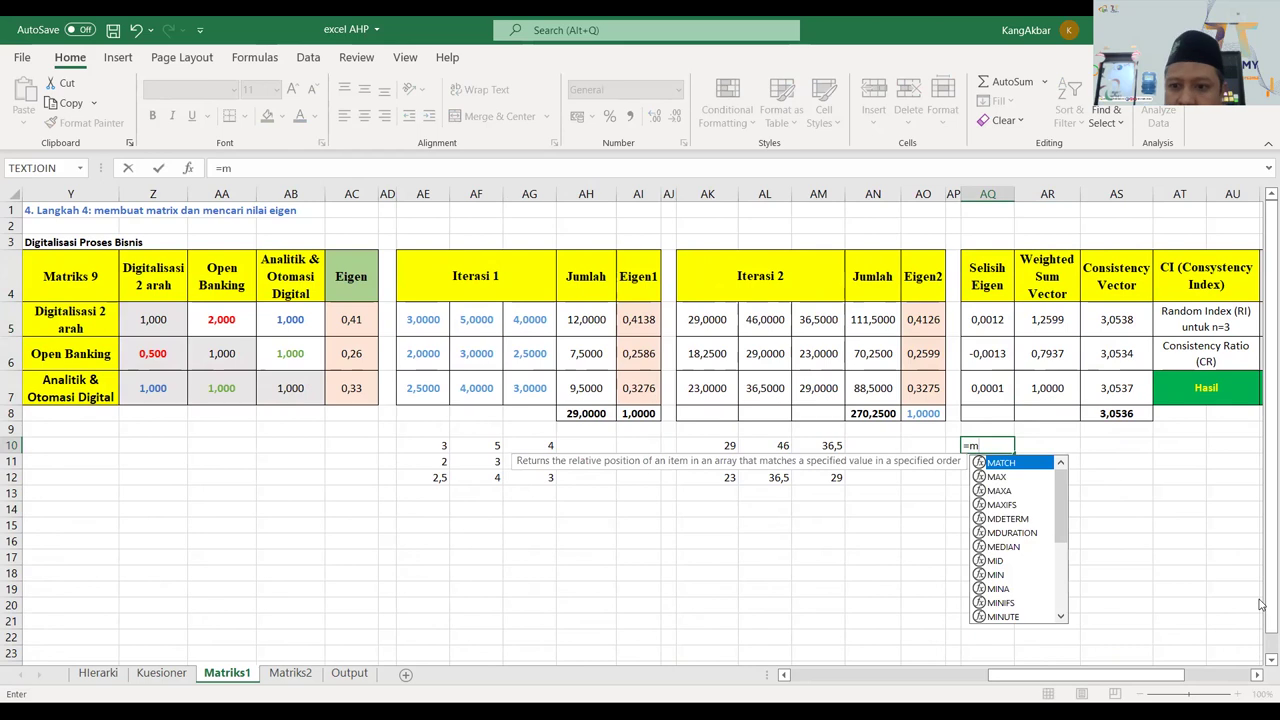
type("mu")
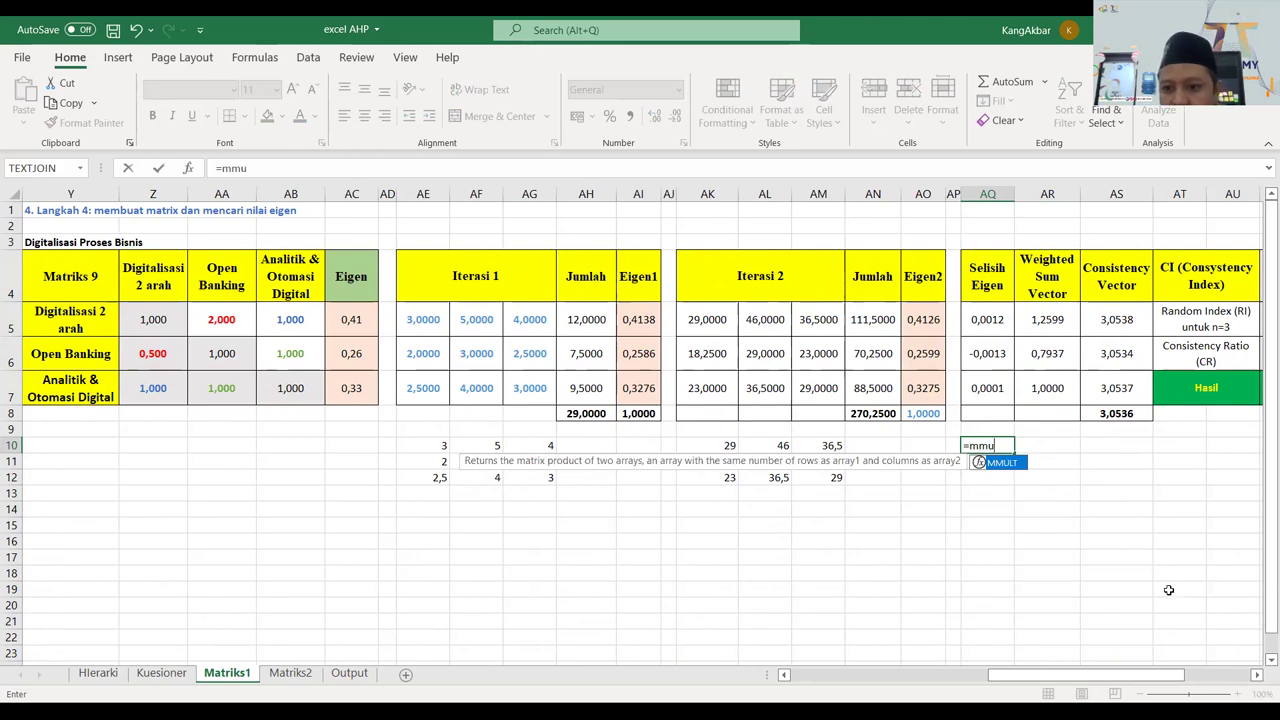
double_click(997, 463)
left_click(176, 318)
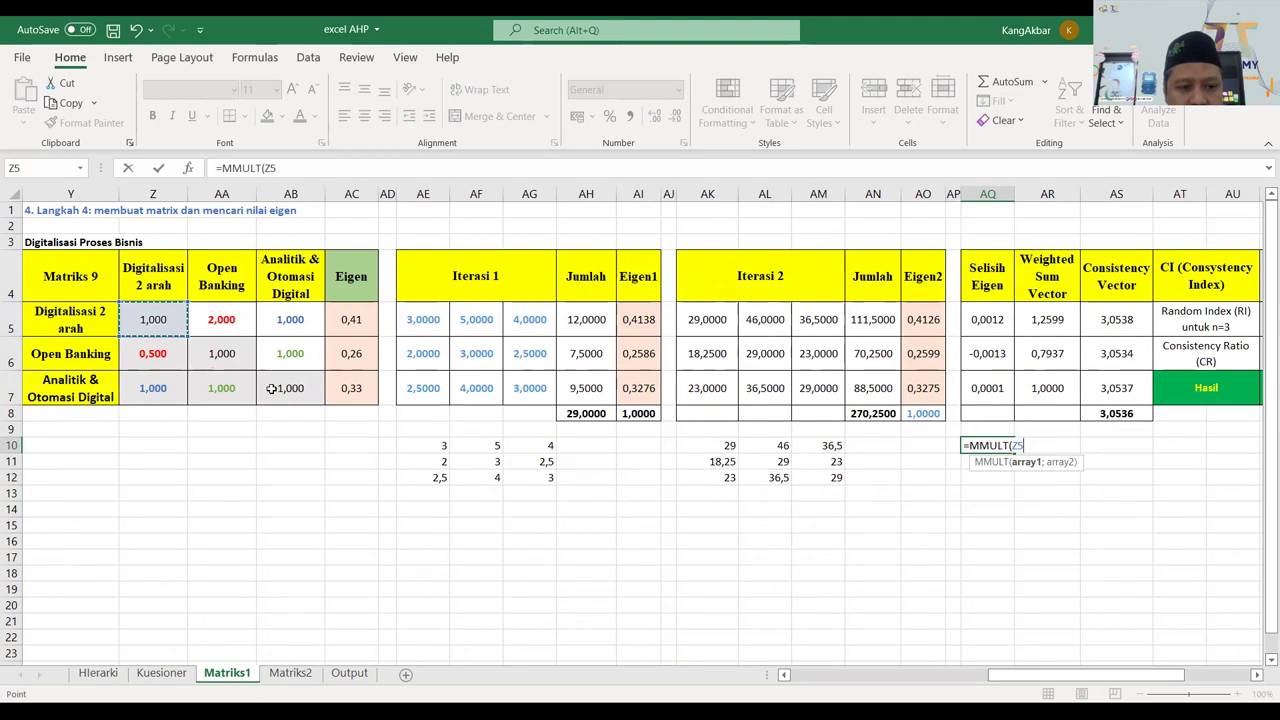
left_click_drag(271, 388, 273, 392)
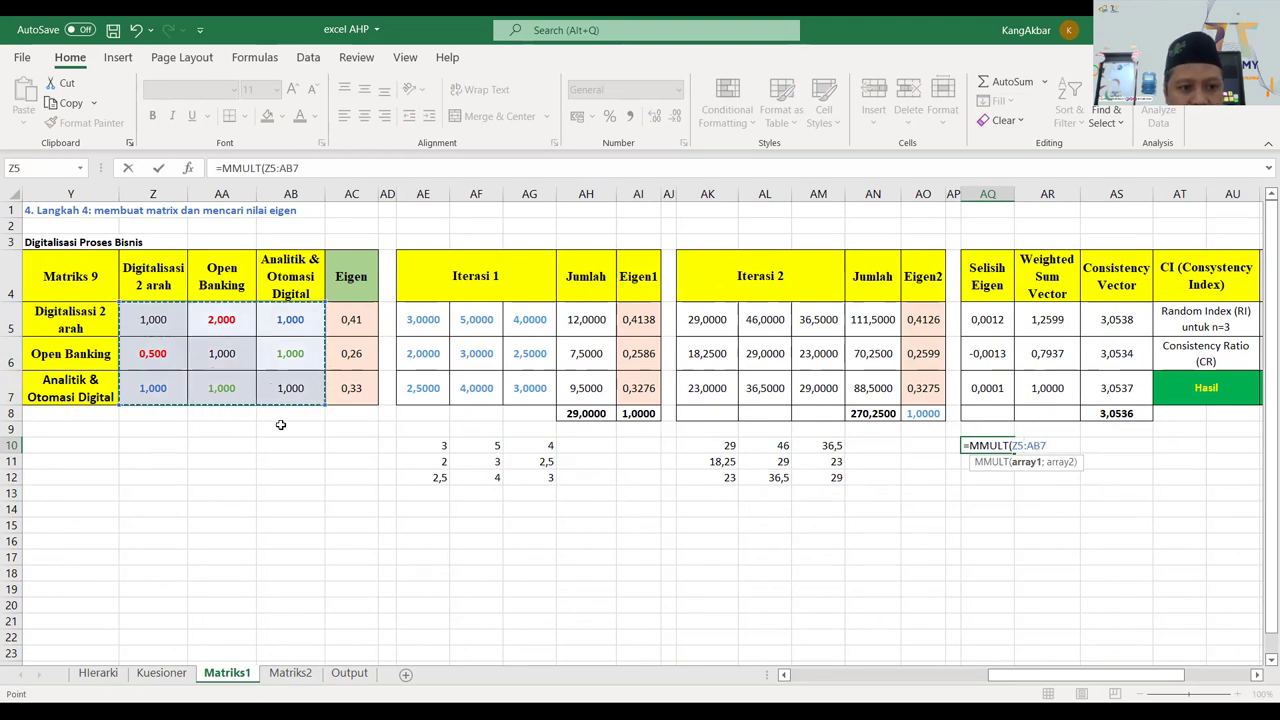
type(";")
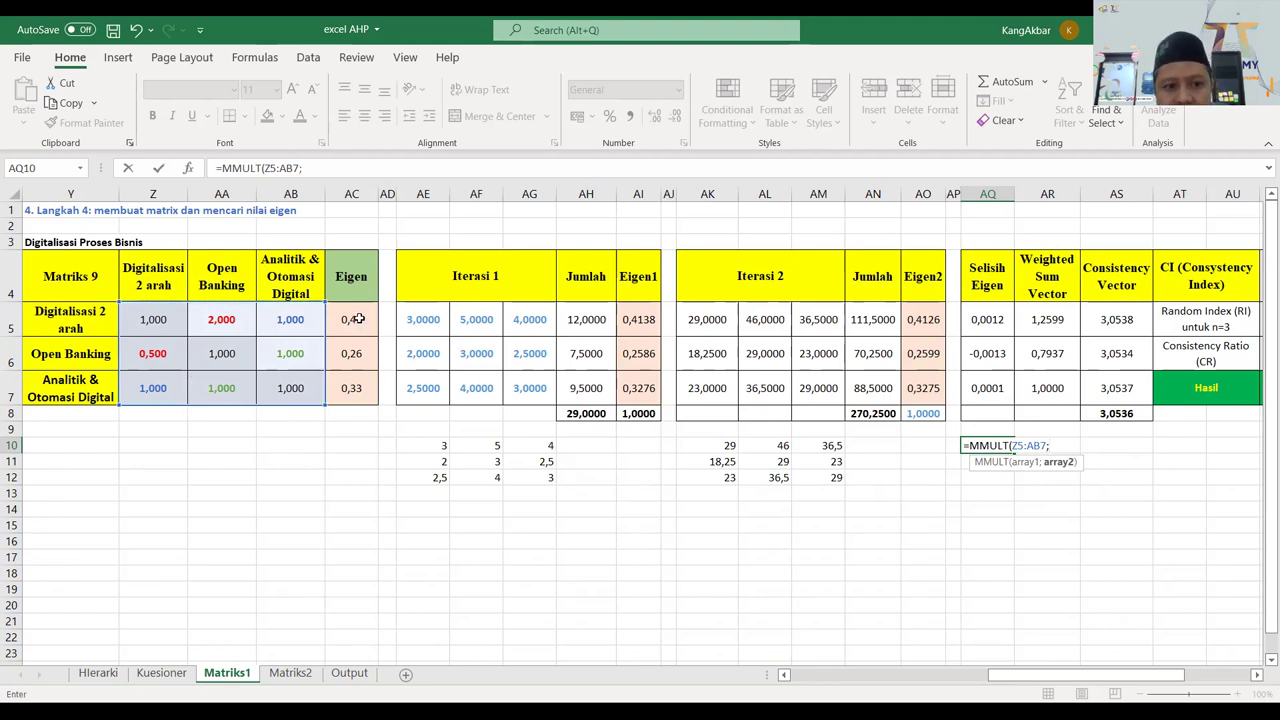
left_click_drag(358, 319, 357, 374)
type(")")
key("Return")
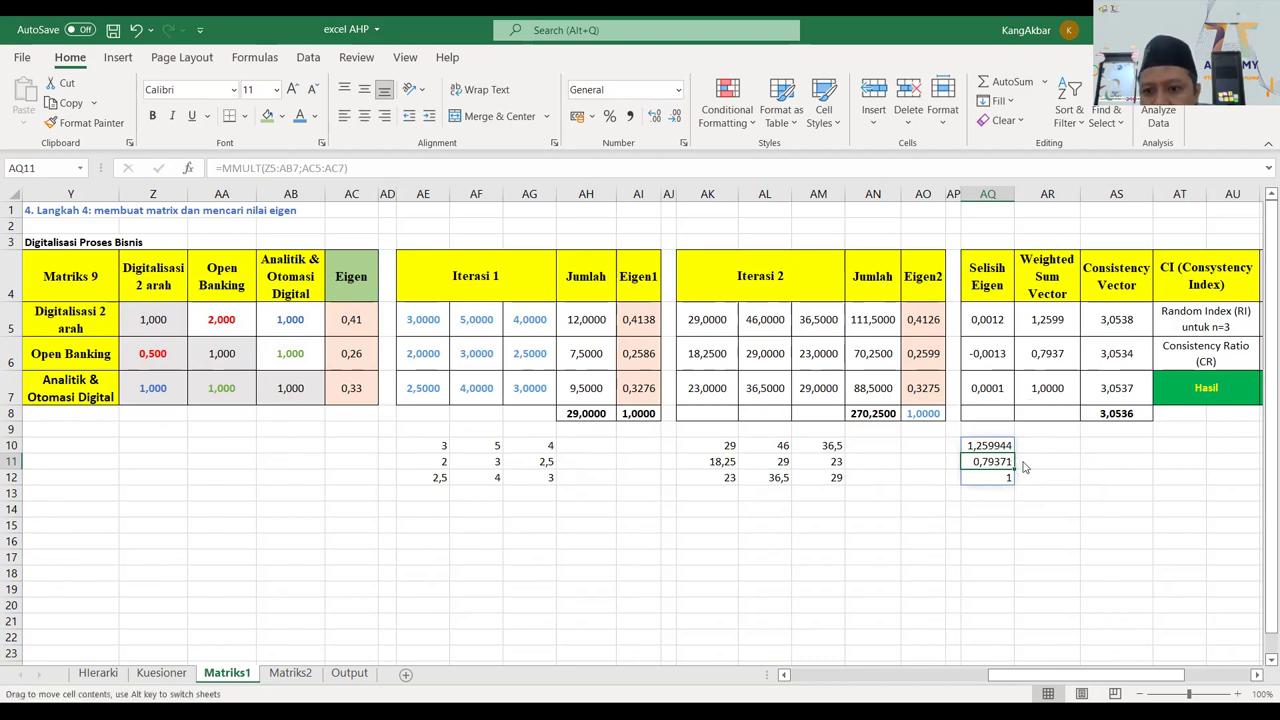
left_click_drag(1000, 446, 995, 477)
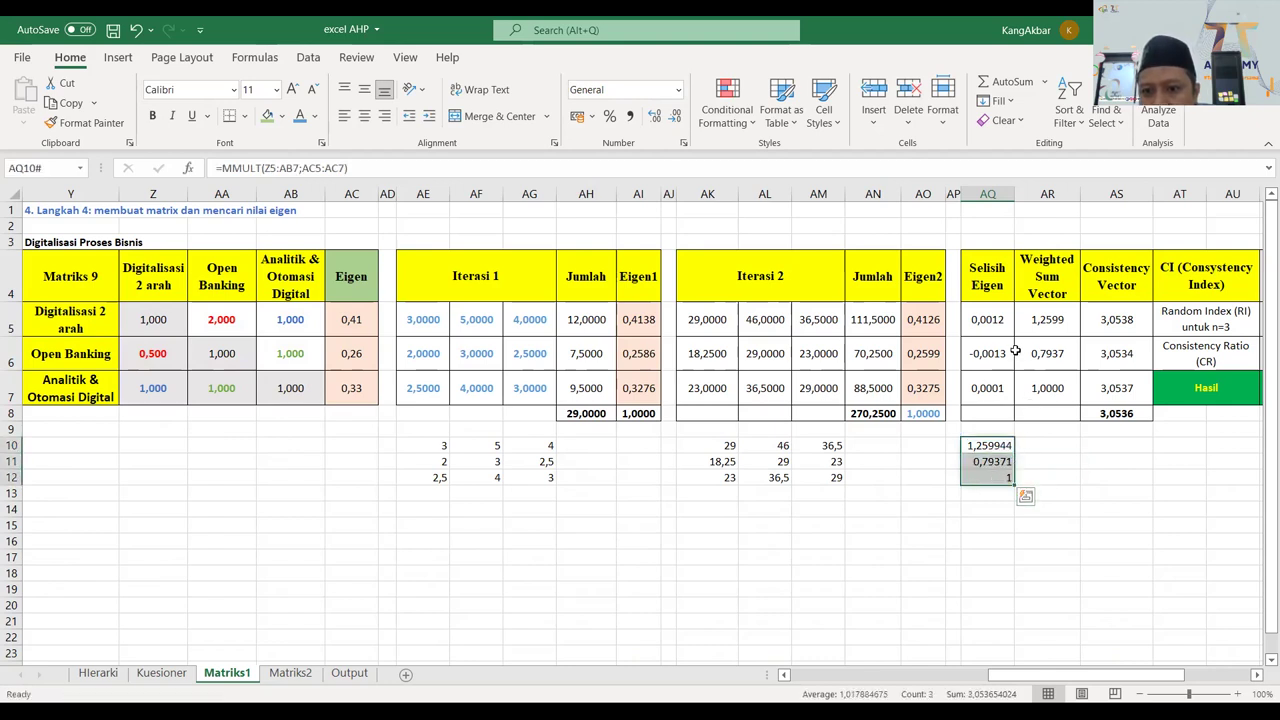
left_click_drag(1047, 318, 1046, 394)
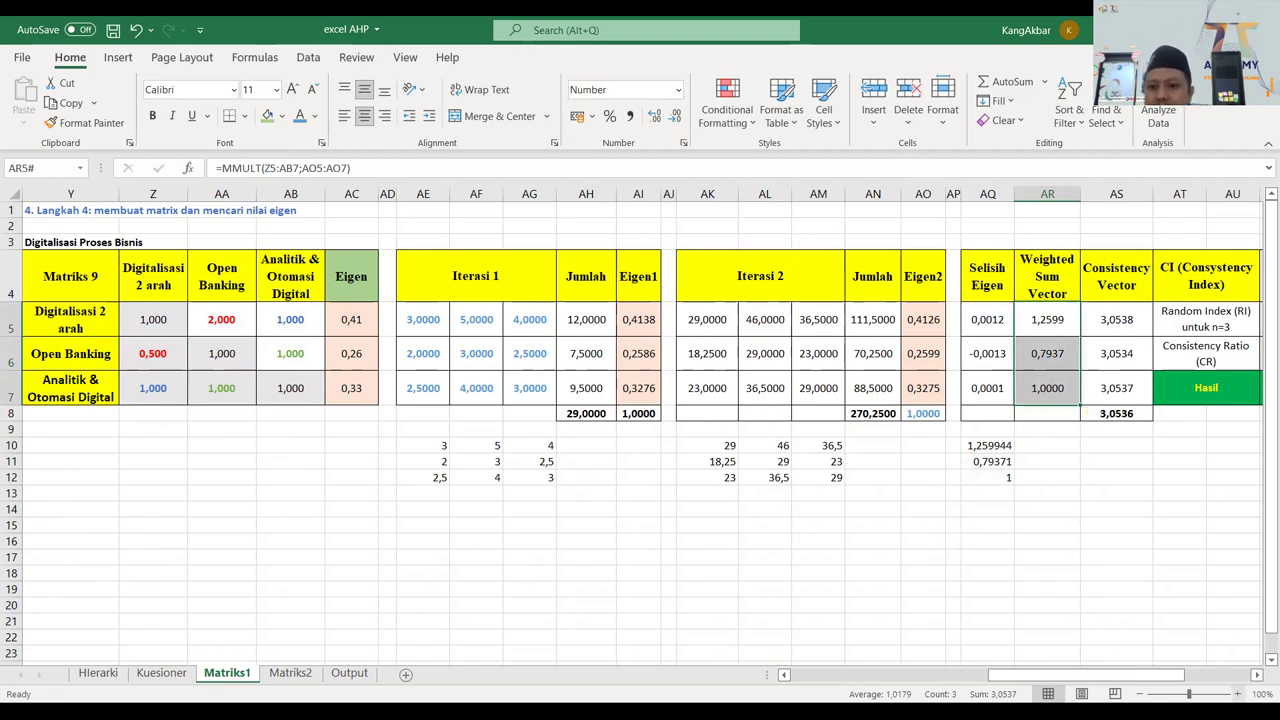
Examine the Consistency Vector formulas in AS5:AS7 and the average formula in AS8.
left_click(1257, 675)
left_click(1257, 675)
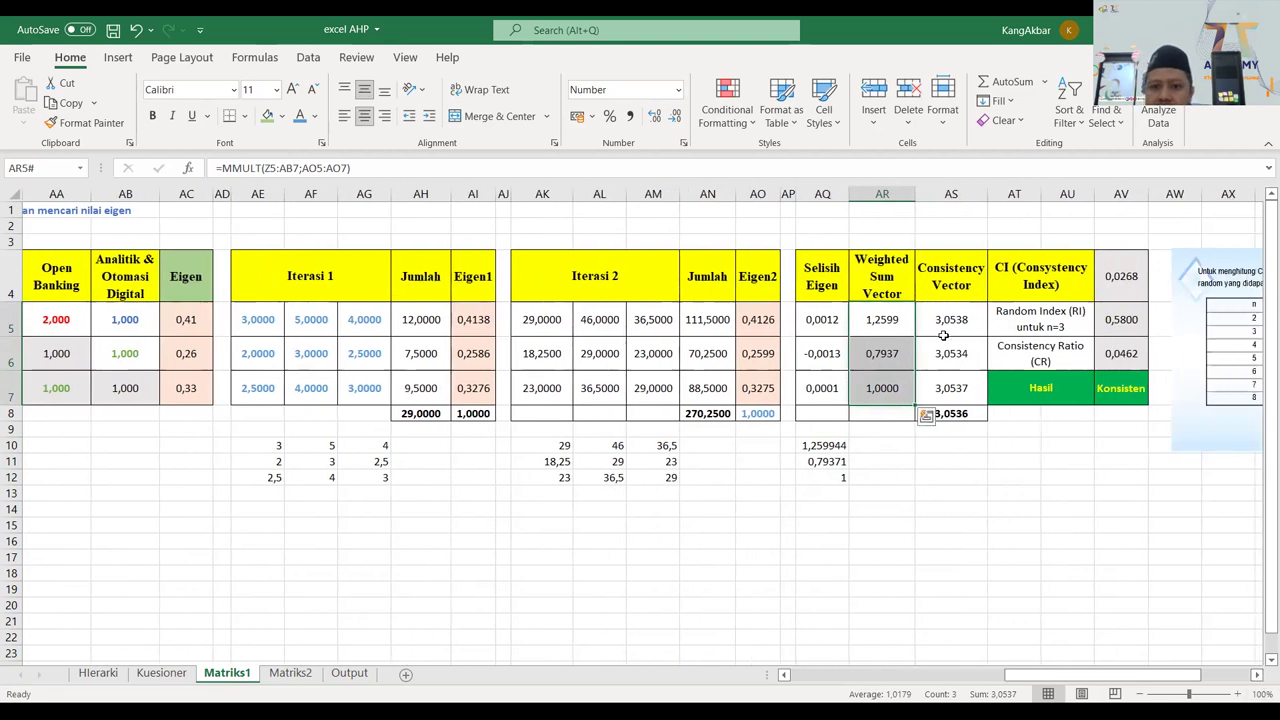
left_click(890, 317)
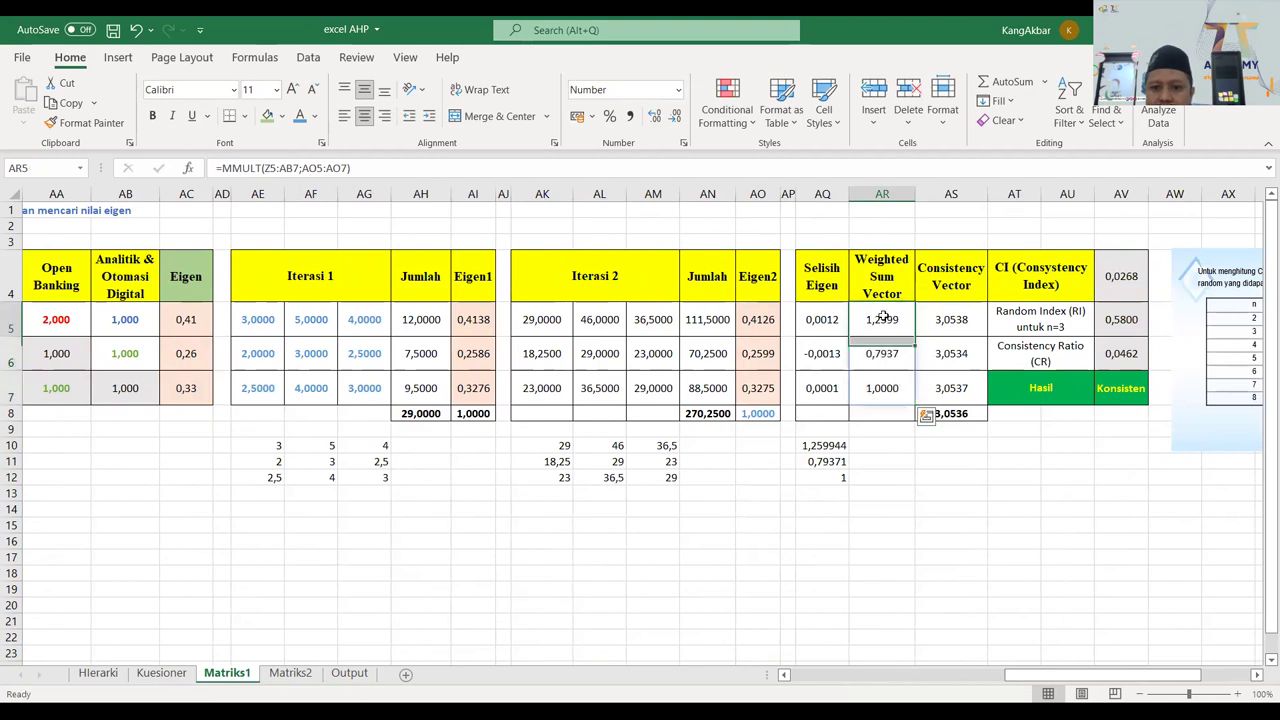
left_click(961, 319)
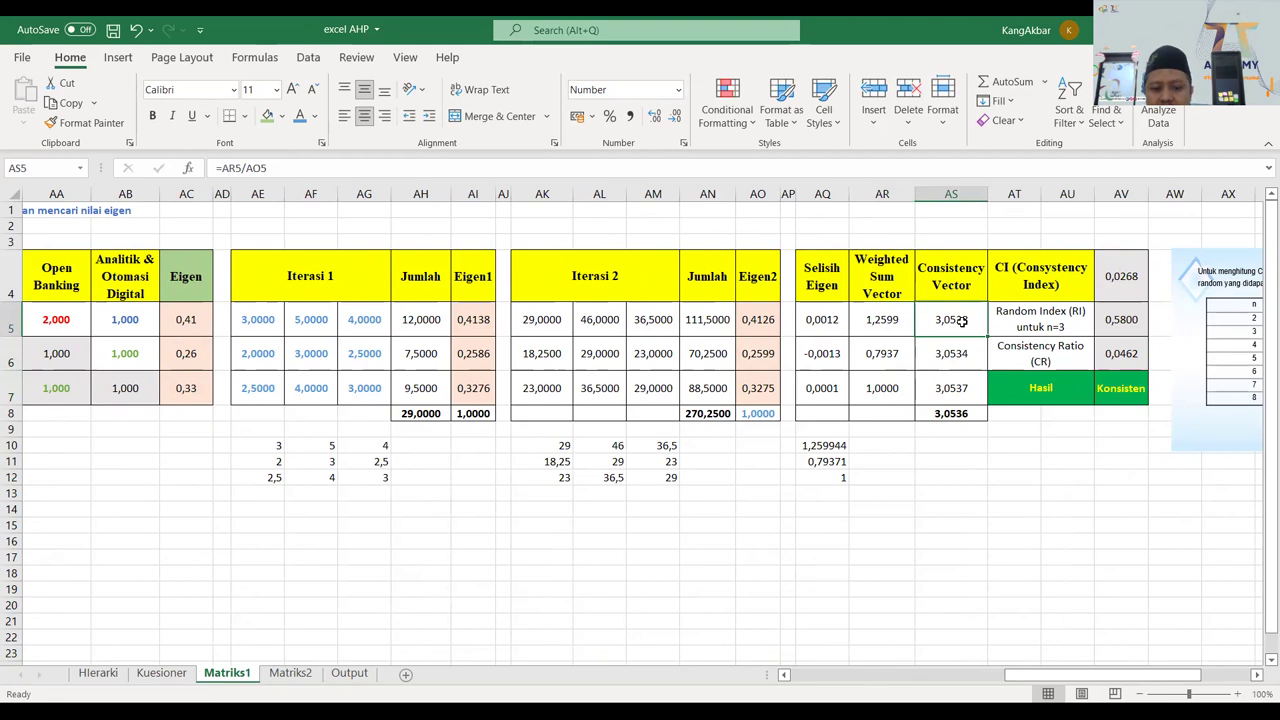
double_click(961, 319)
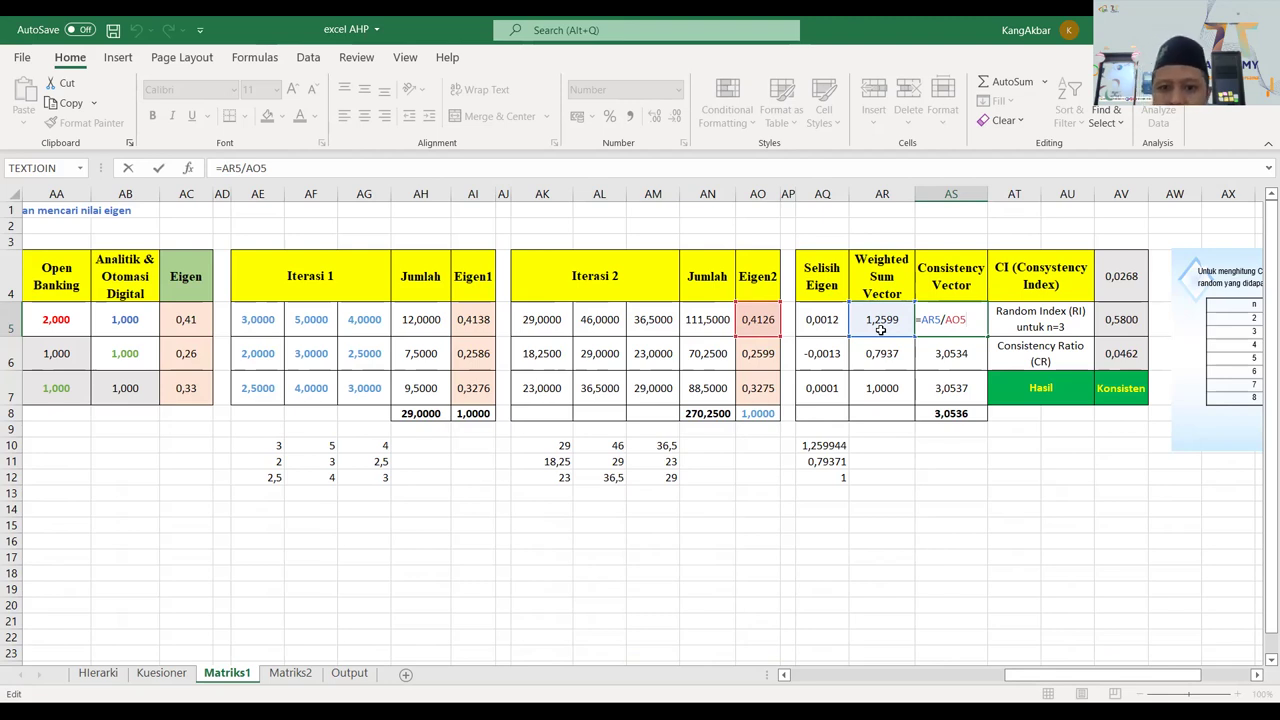
key("Return")
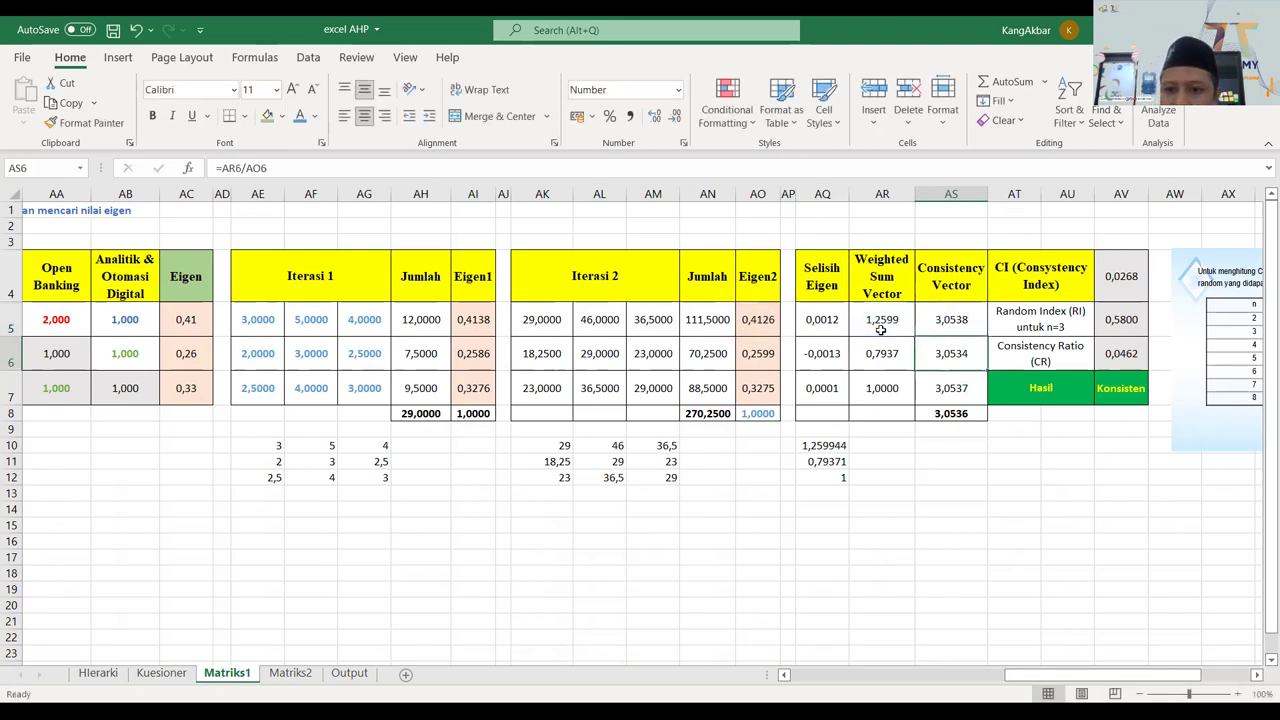
key("Down")
key("Down")
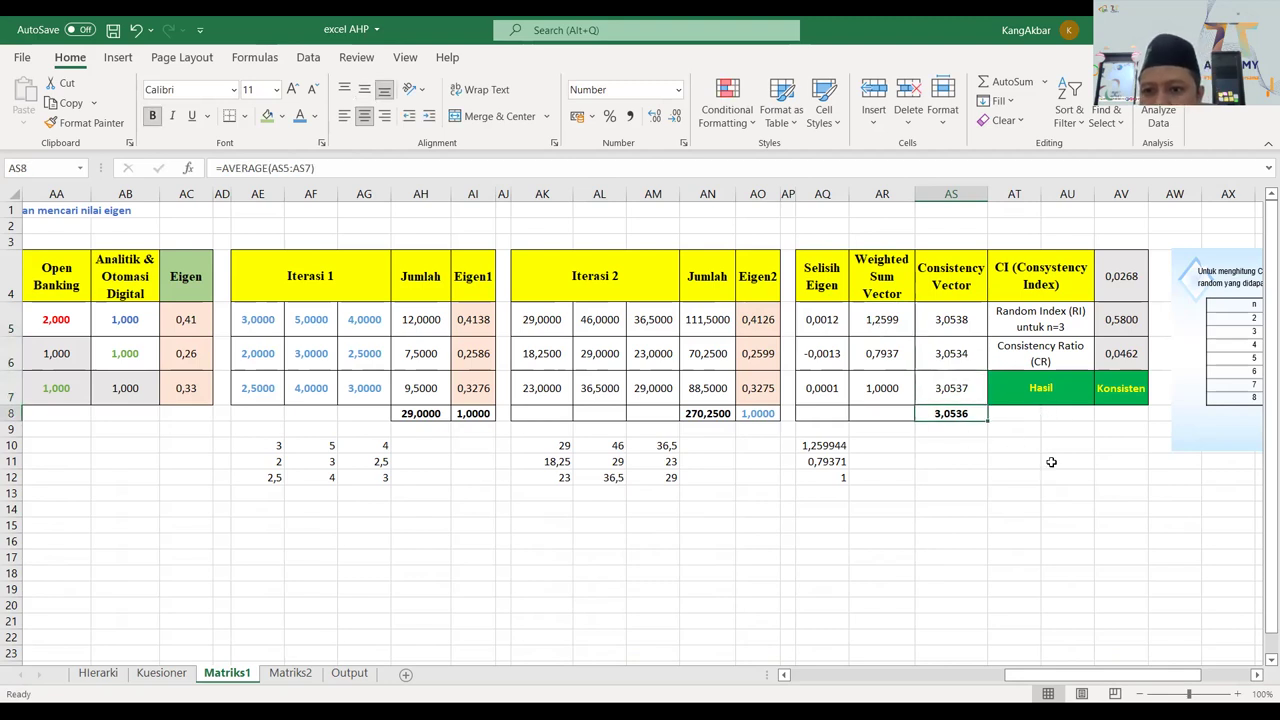
Examine the Consistency Index formula in AV4 and its reference to the average consistency vector in AS8.
left_click(1257, 676)
left_click(1257, 676)
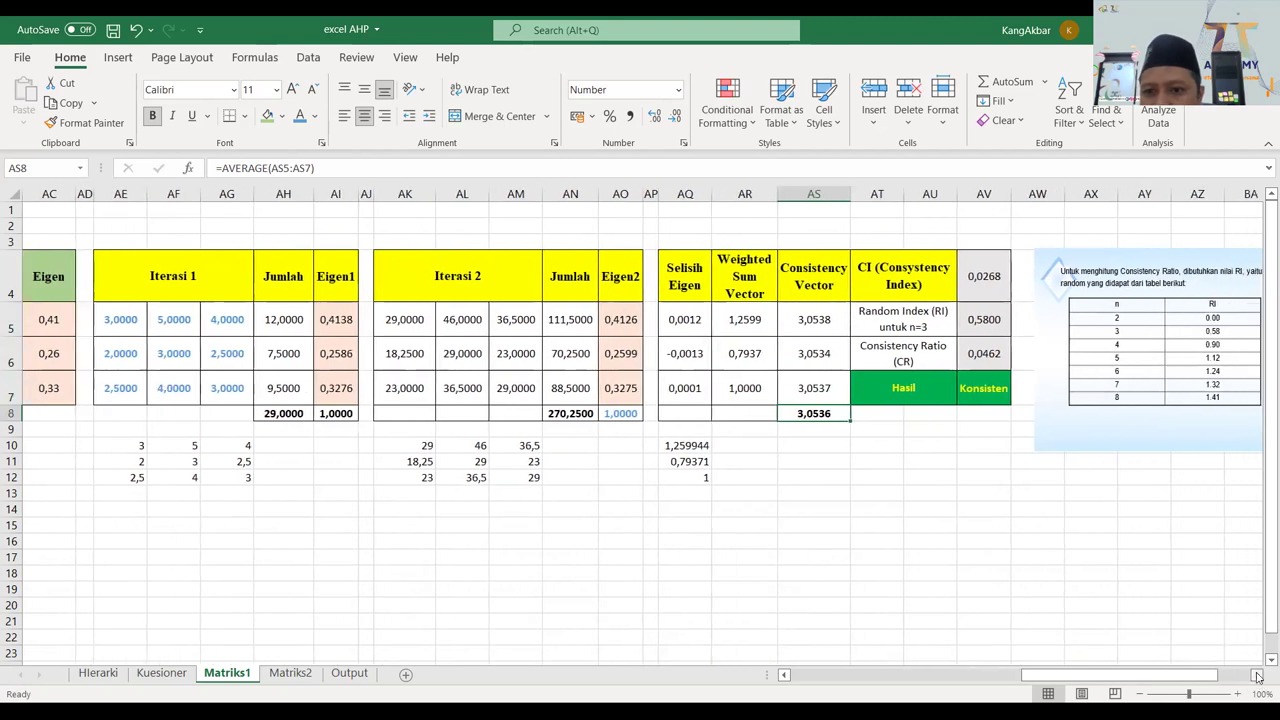
left_click(980, 280)
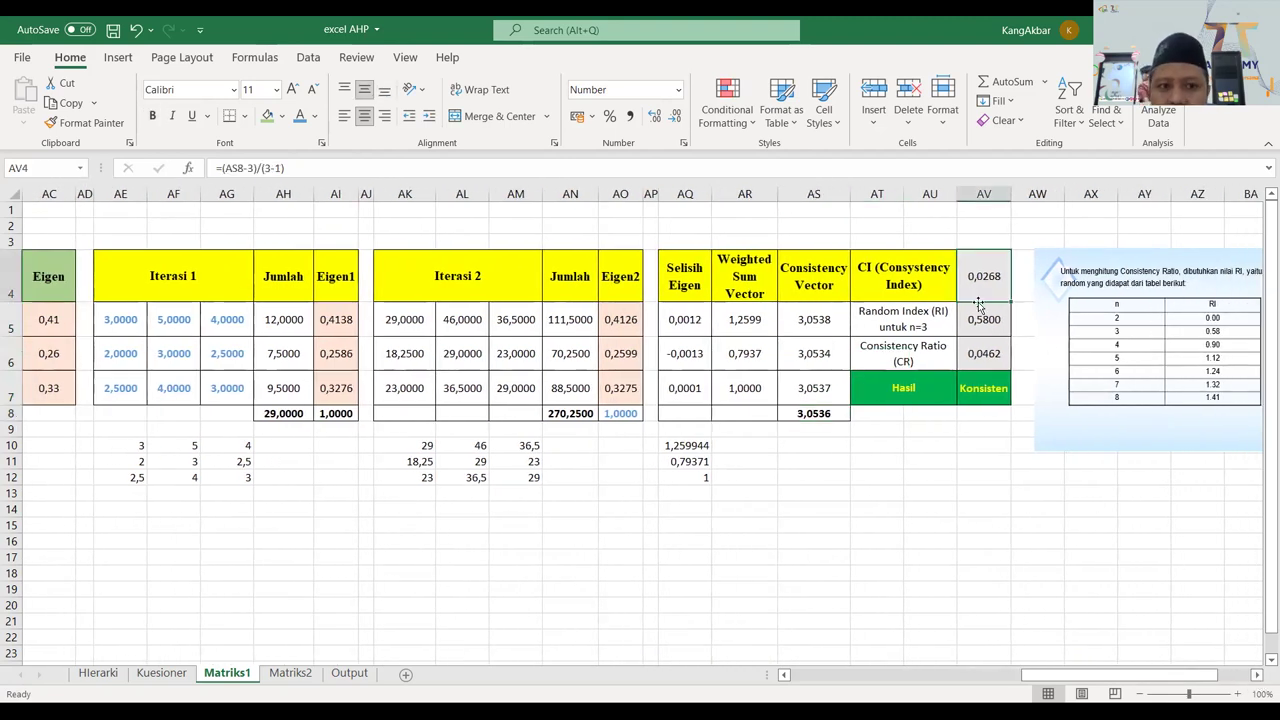
left_click(228, 168)
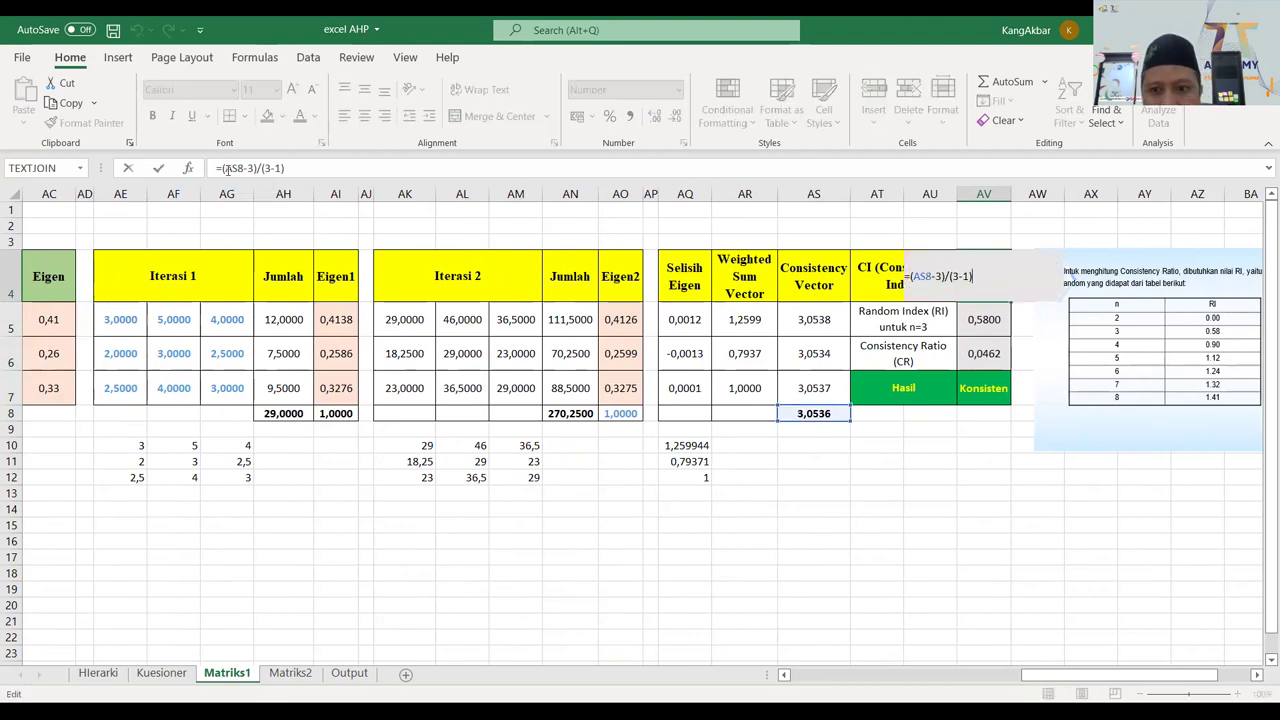
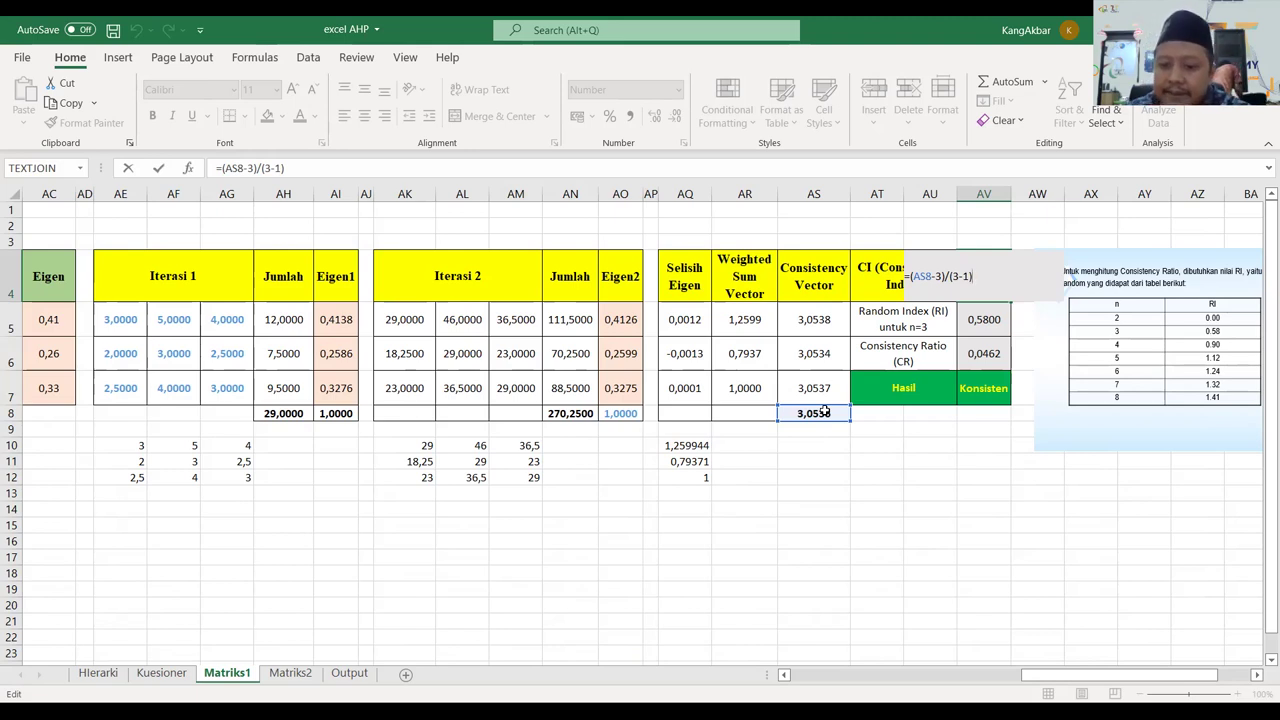
key("Return")
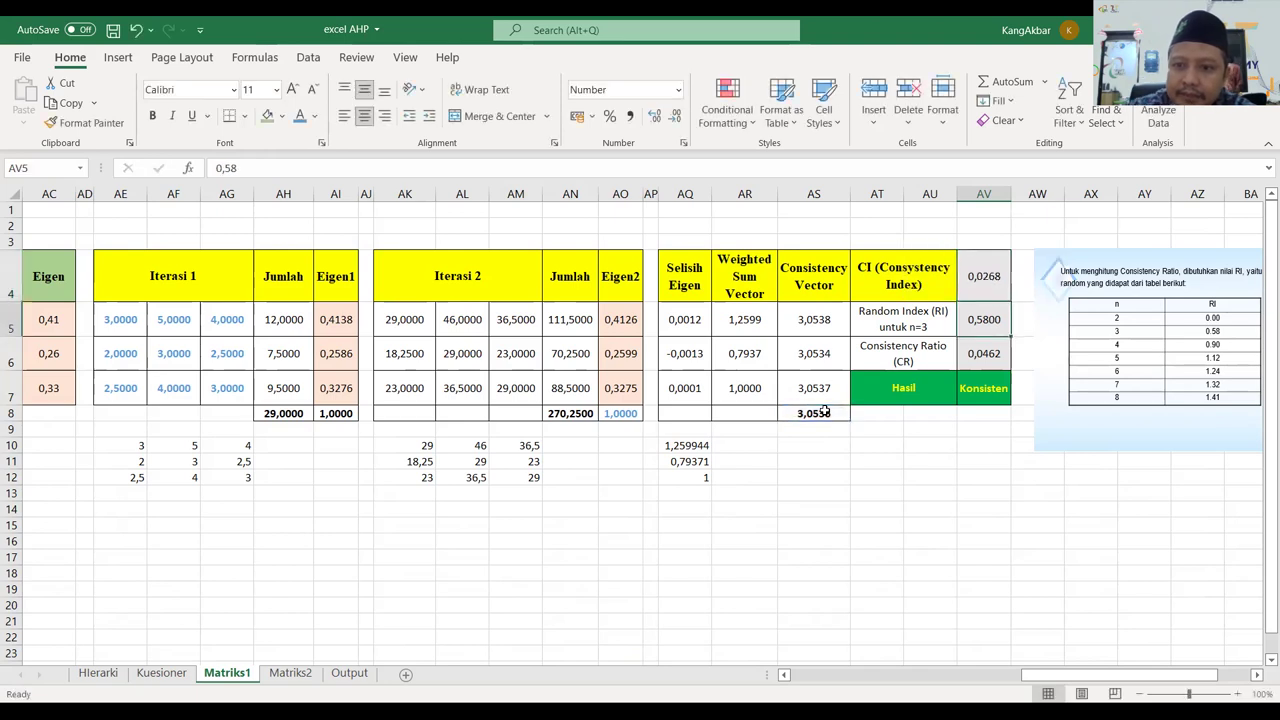
key("Up")
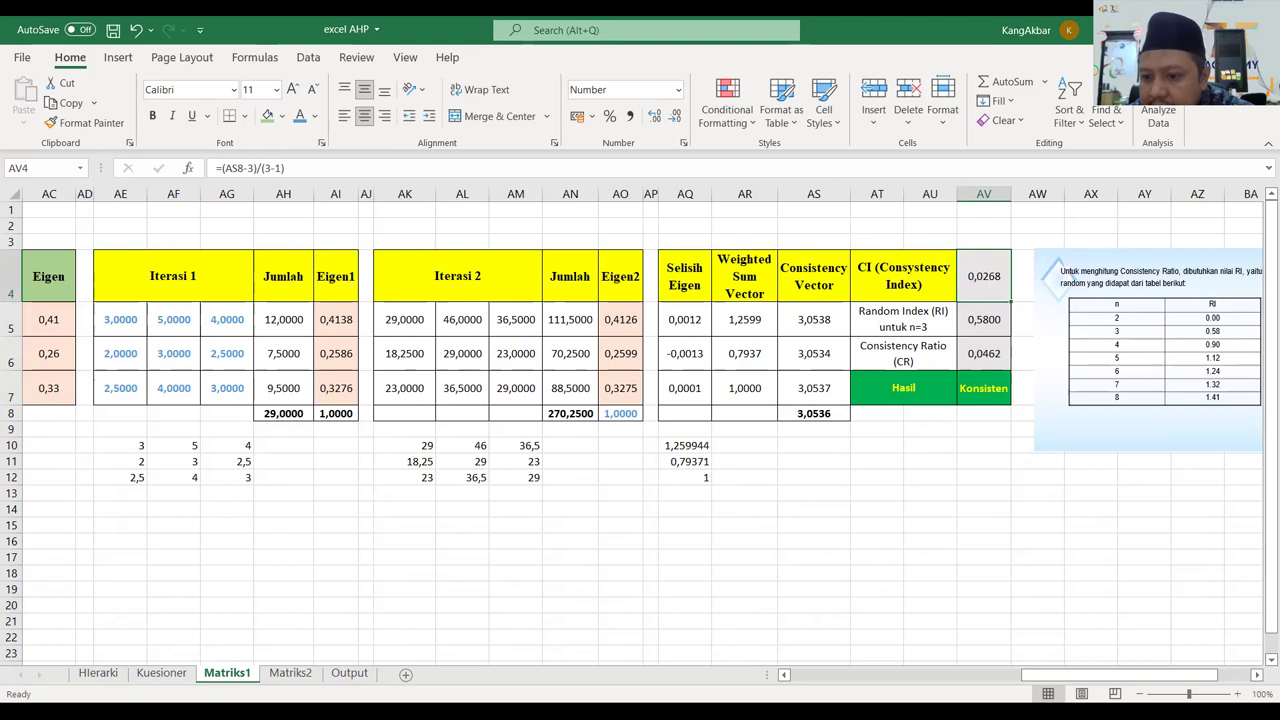
Compare the Random Index in AV5 with the RI table and examine the Consistency Ratio formula in AV6.
left_click(1257, 676)
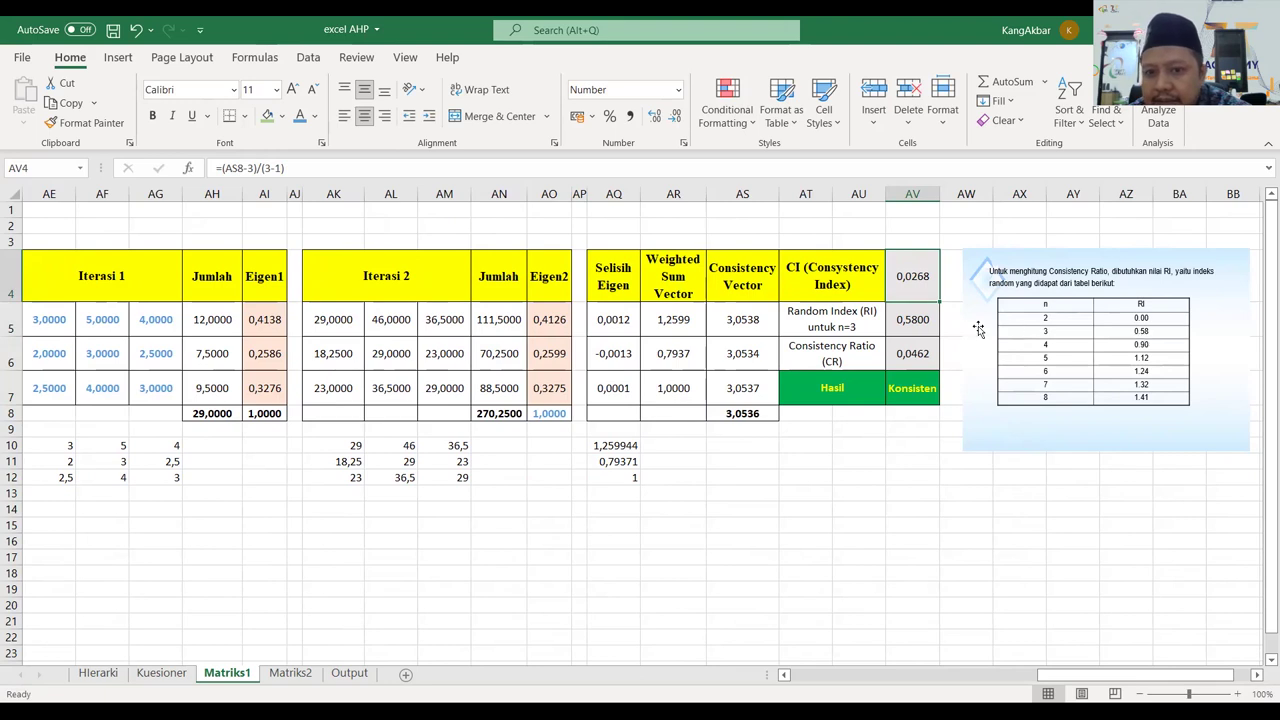
left_click(920, 326)
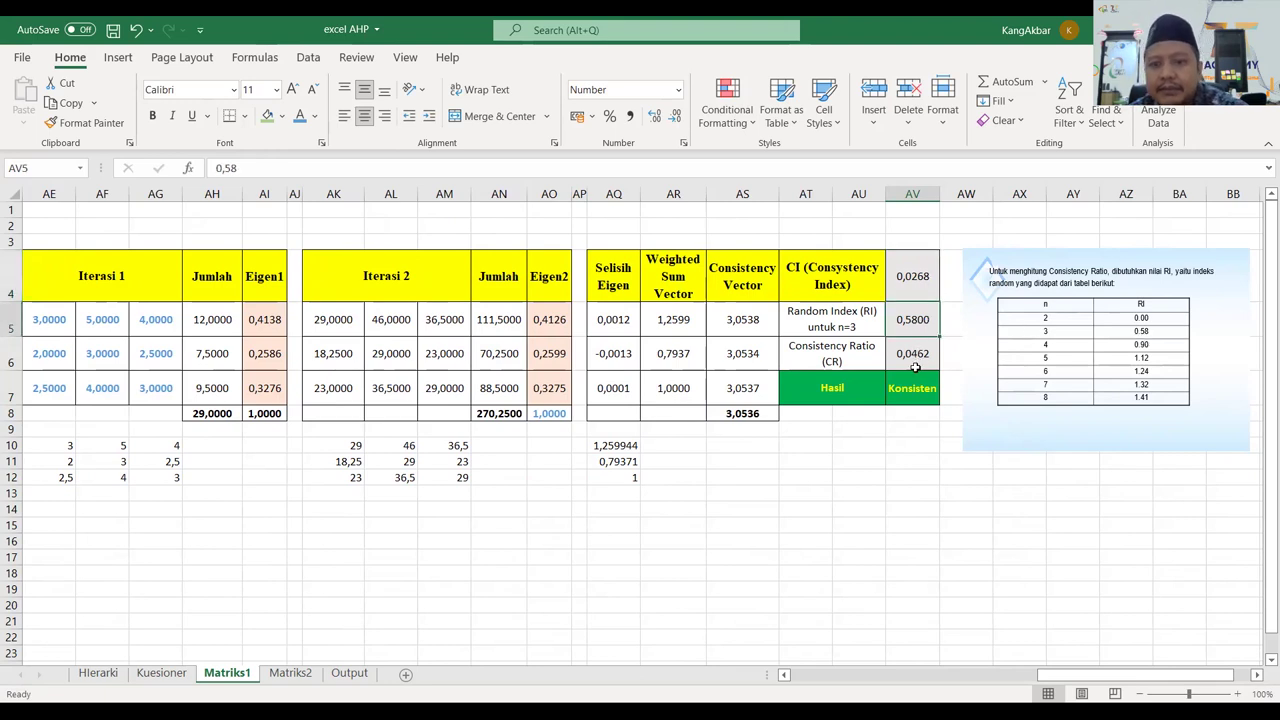
left_click(857, 355)
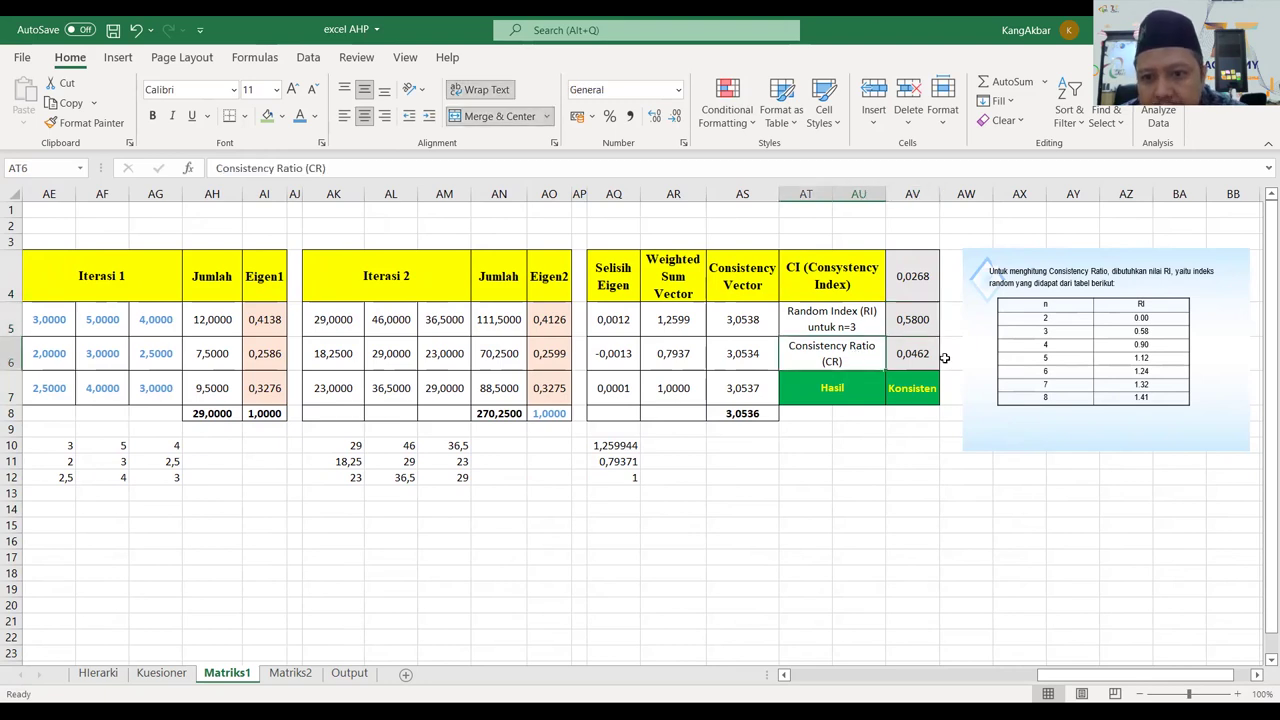
left_click(926, 355)
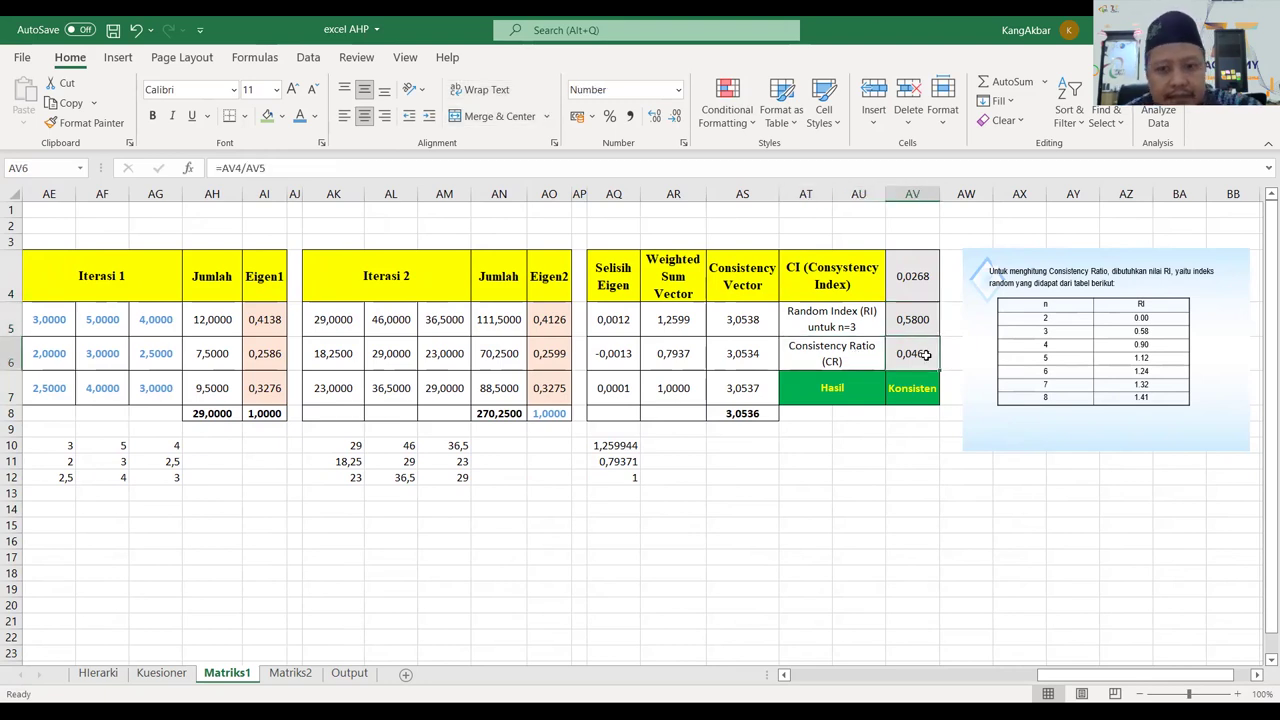
double_click(926, 355)
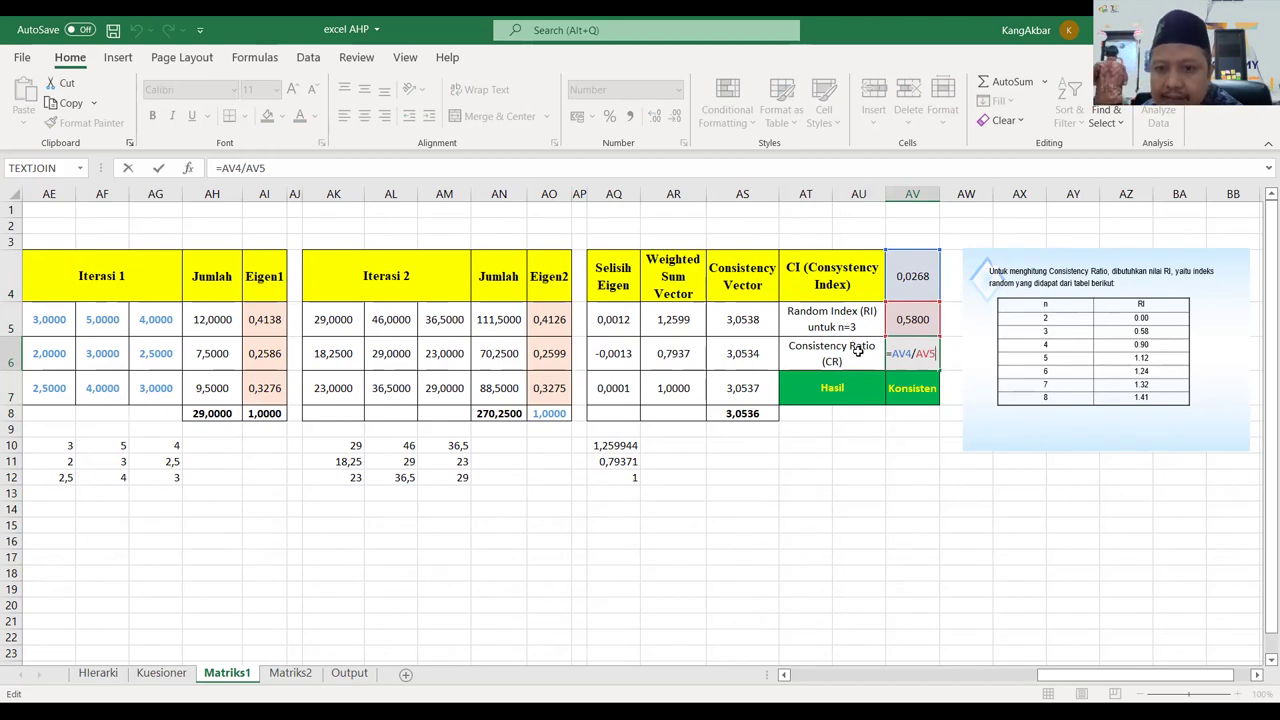
key("Return")
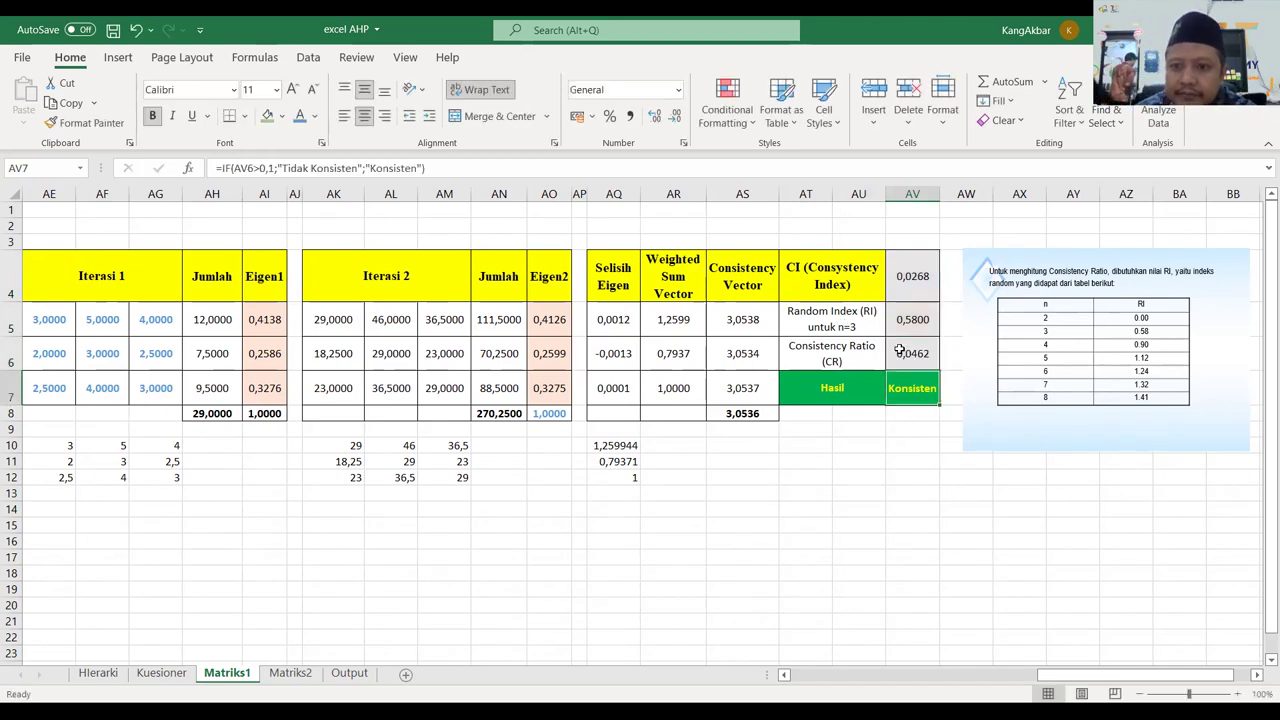
Examine the Hasil formula in AV7 that judges the Consistency Ratio, and return to the questionnaire columns at the start of the sheet.
left_click(913, 350)
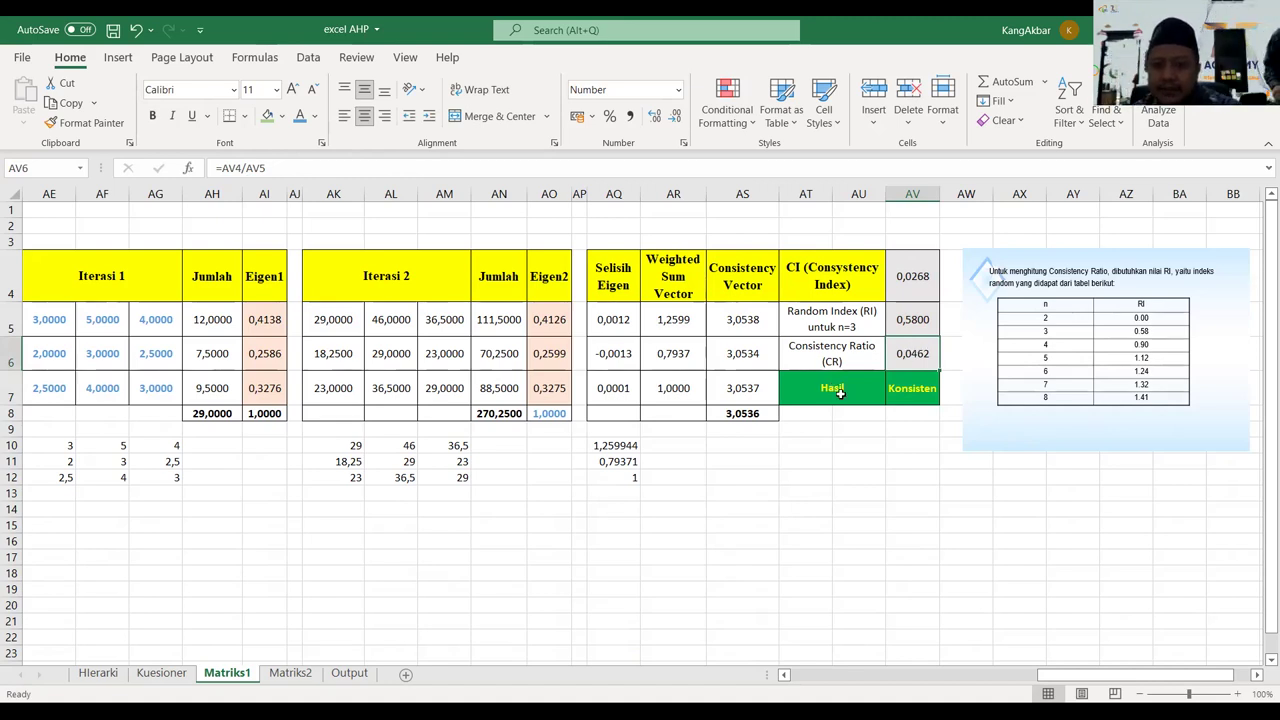
left_click(930, 387)
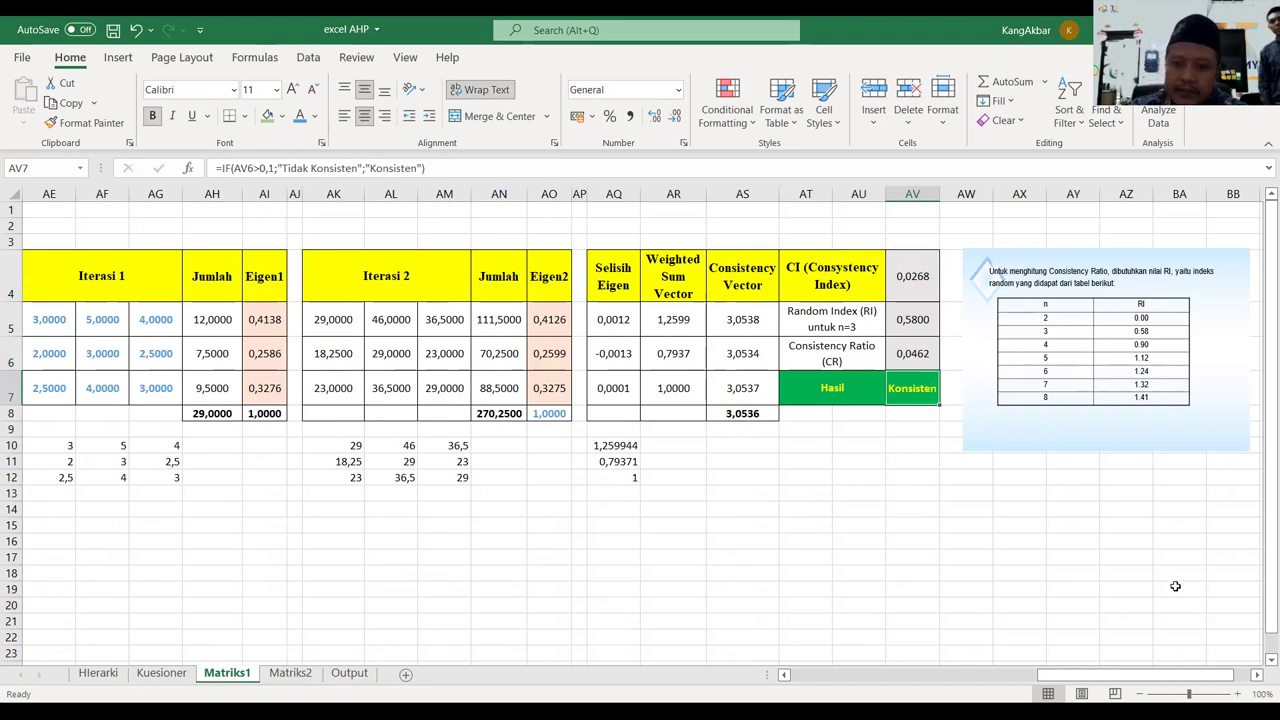
key("Down")
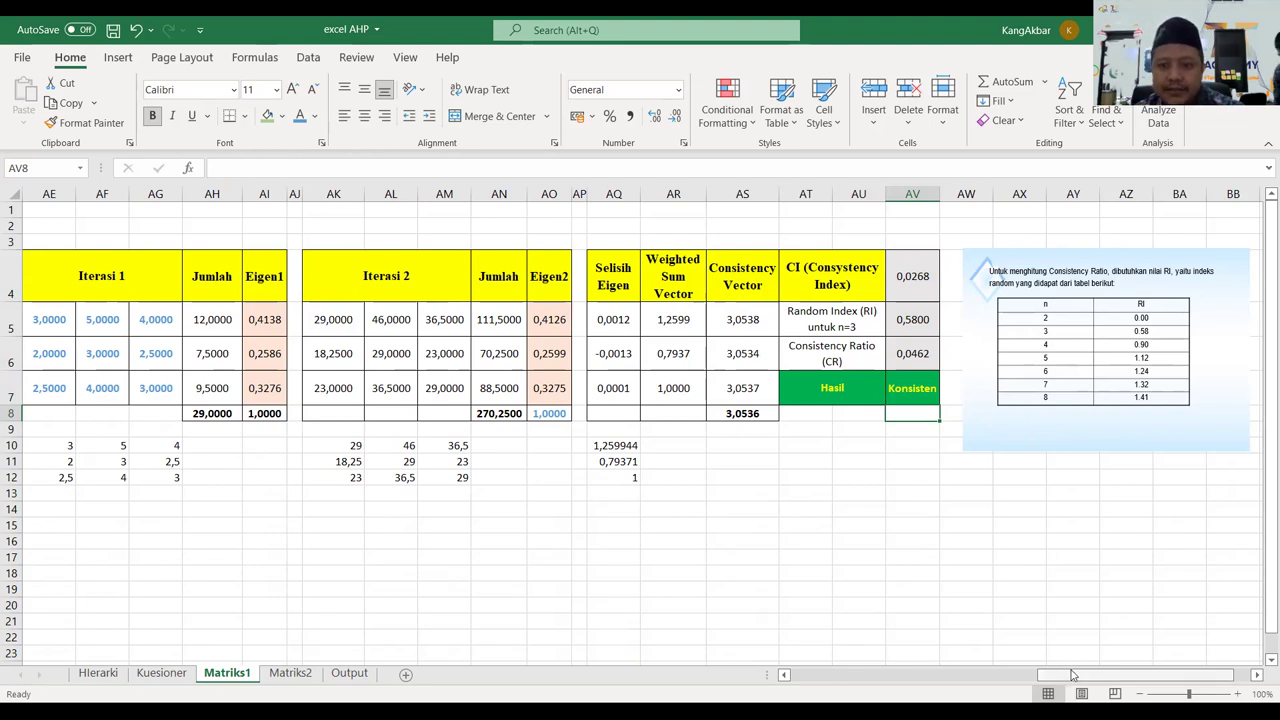
left_click_drag(1072, 676, 815, 676)
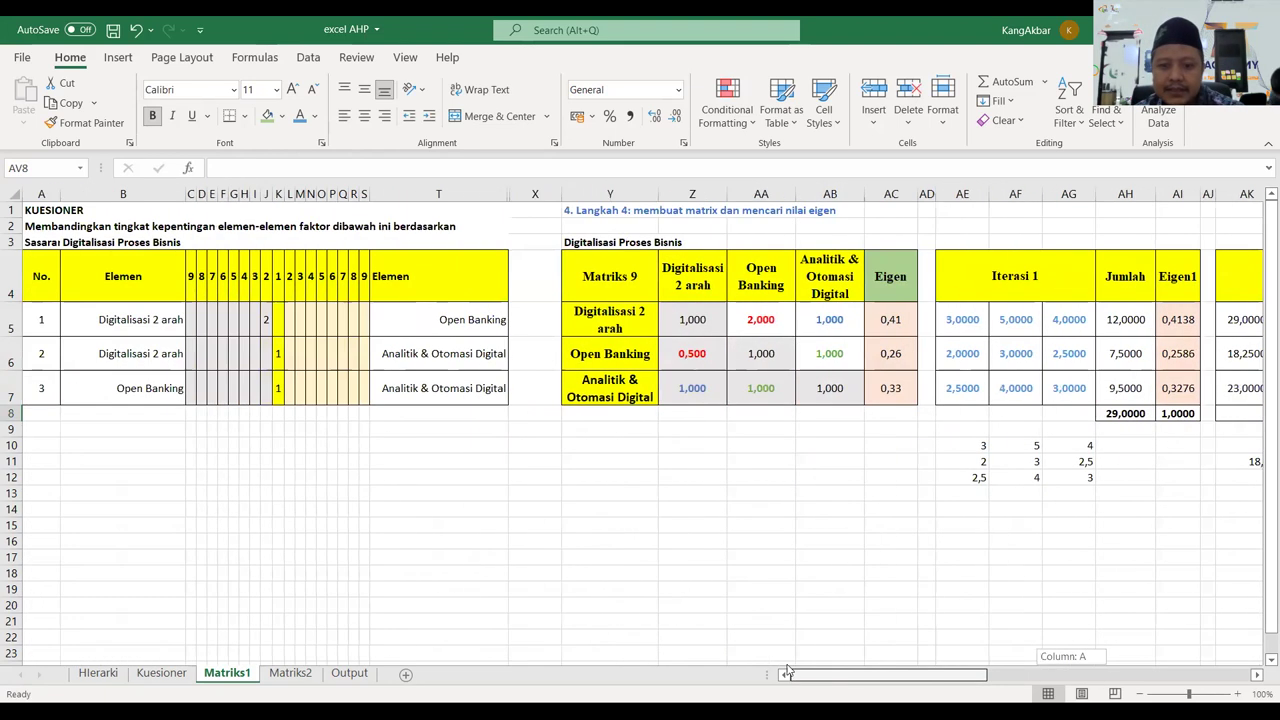
On the Matriks2 sheet, examine the Matriks 1 row label references in Y3:Y7 and the TRANSPOSE formula in header cell Z2.
left_click(289, 677)
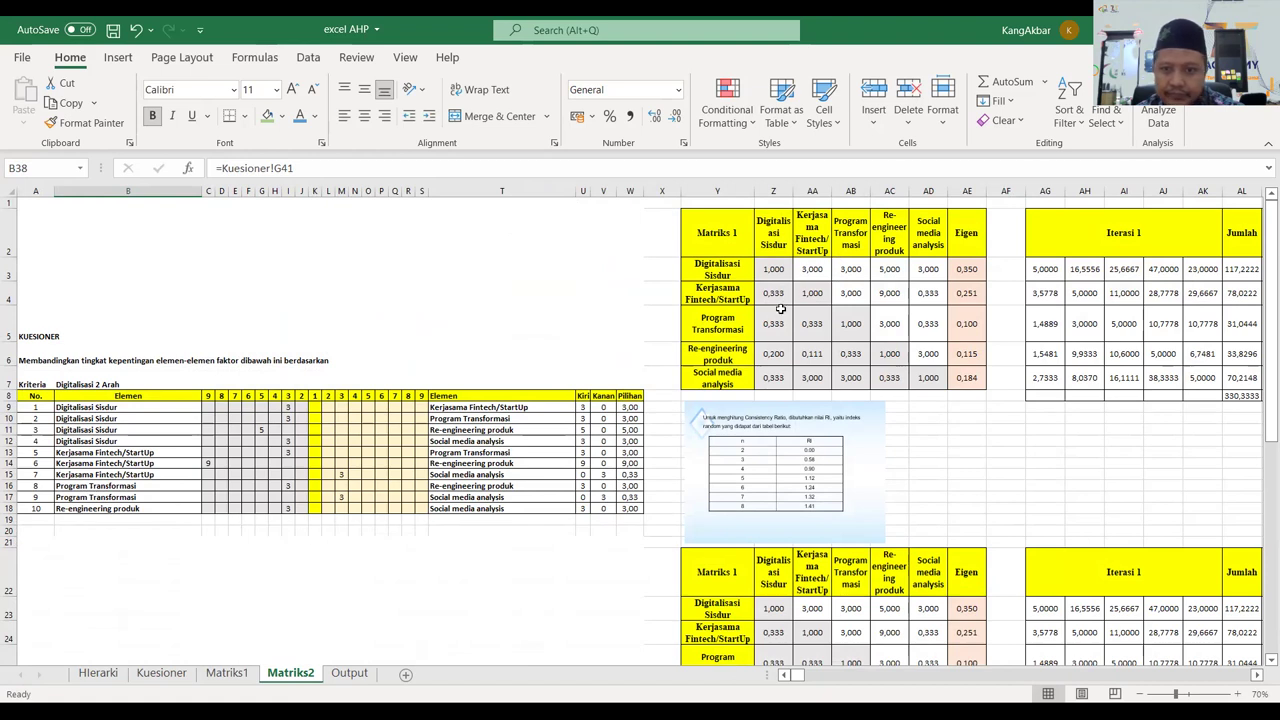
left_click(728, 267)
left_click(714, 298)
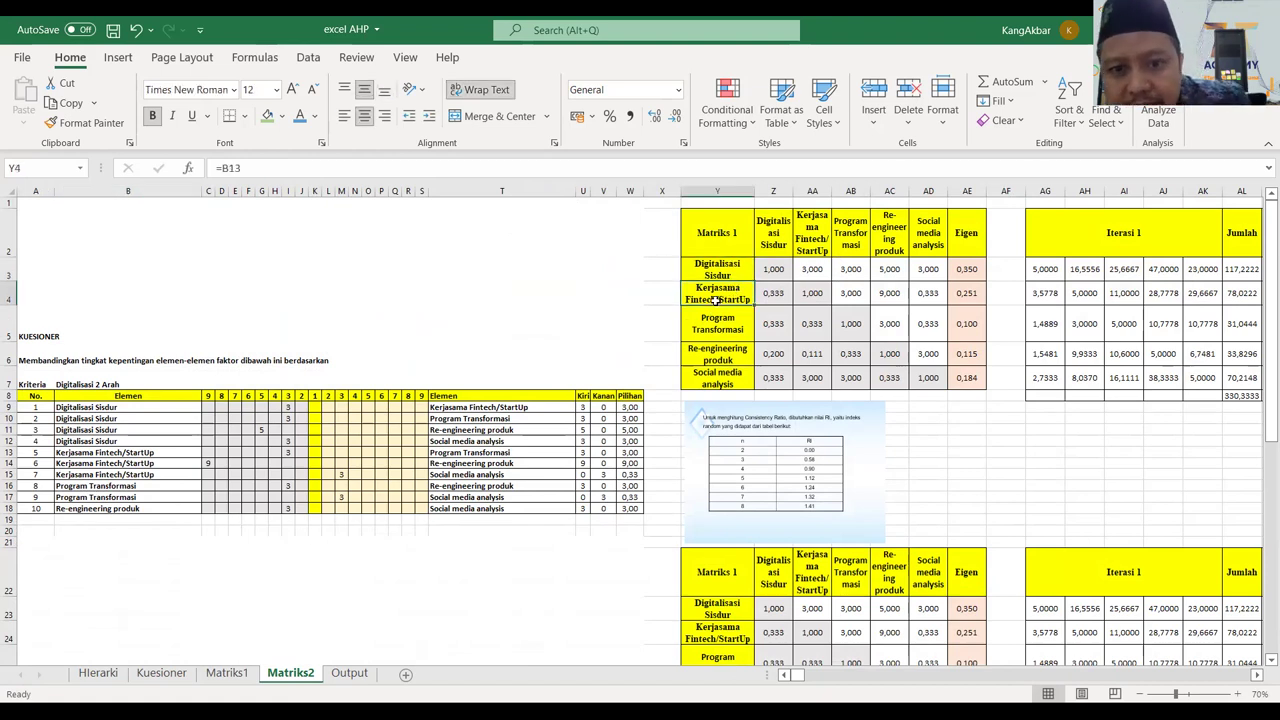
left_click(721, 320)
left_click(728, 354)
left_click(722, 383)
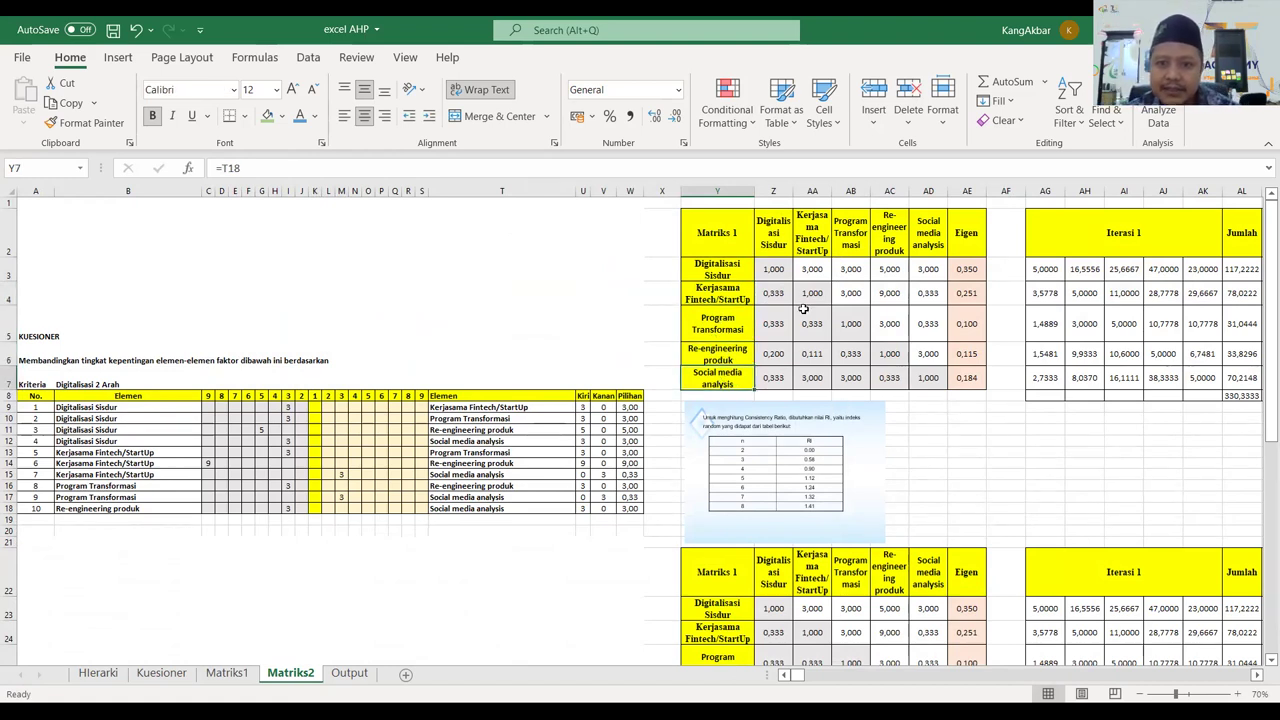
left_click(776, 243)
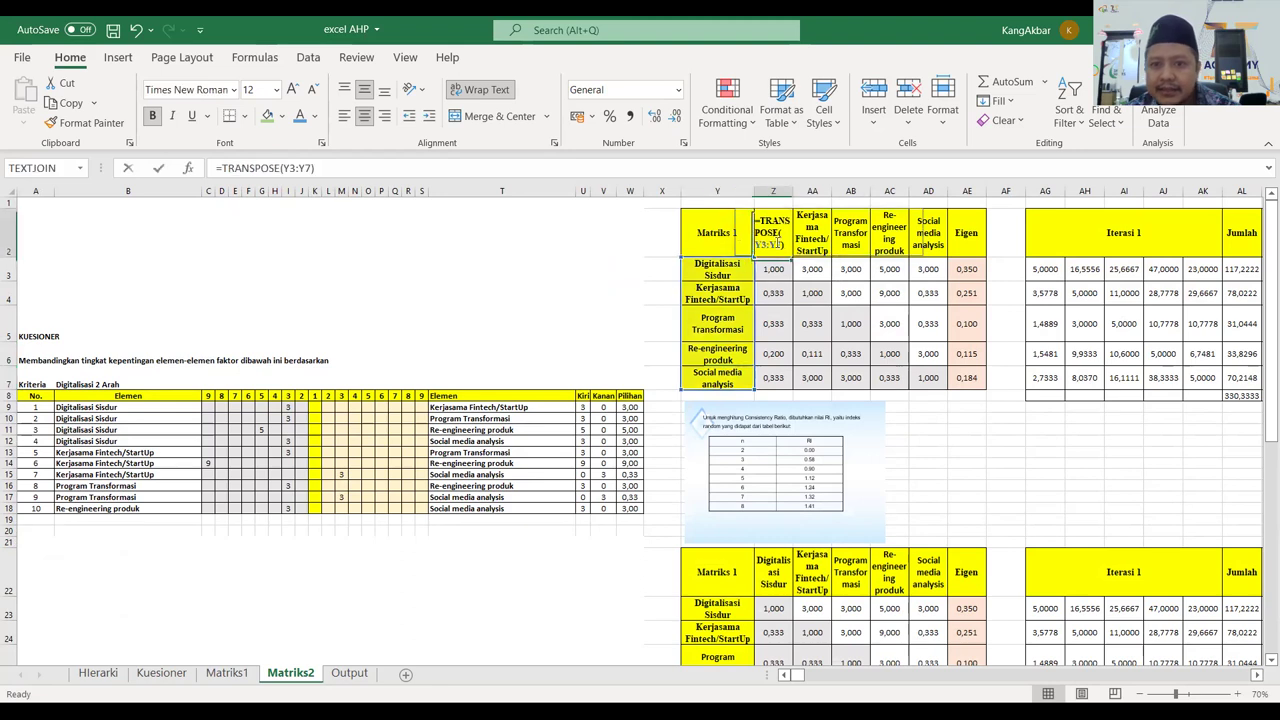
type("=TRANSPOSE(Y3:Y7)")
Trace the Matriks 1 comparison values in row 3 and AC4 to the questionnaire choices, and examine the reciprocal formula in Z4.
left_click(872, 292)
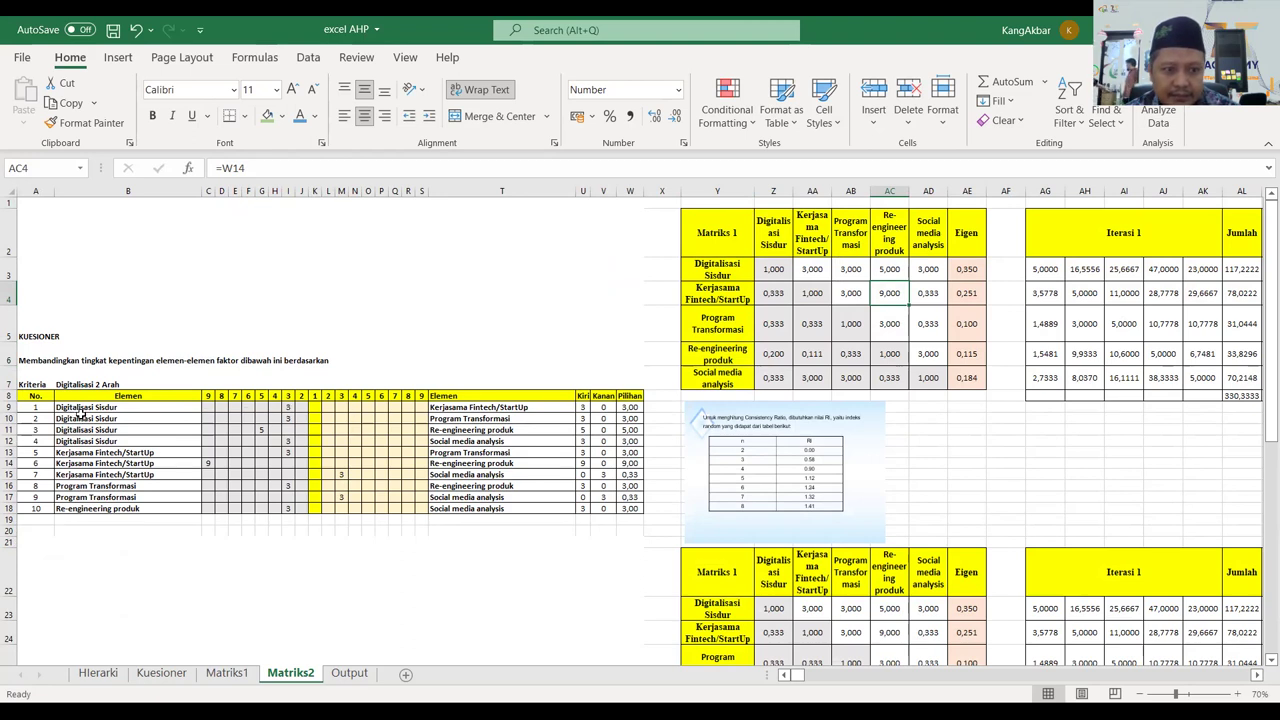
left_click(287, 409)
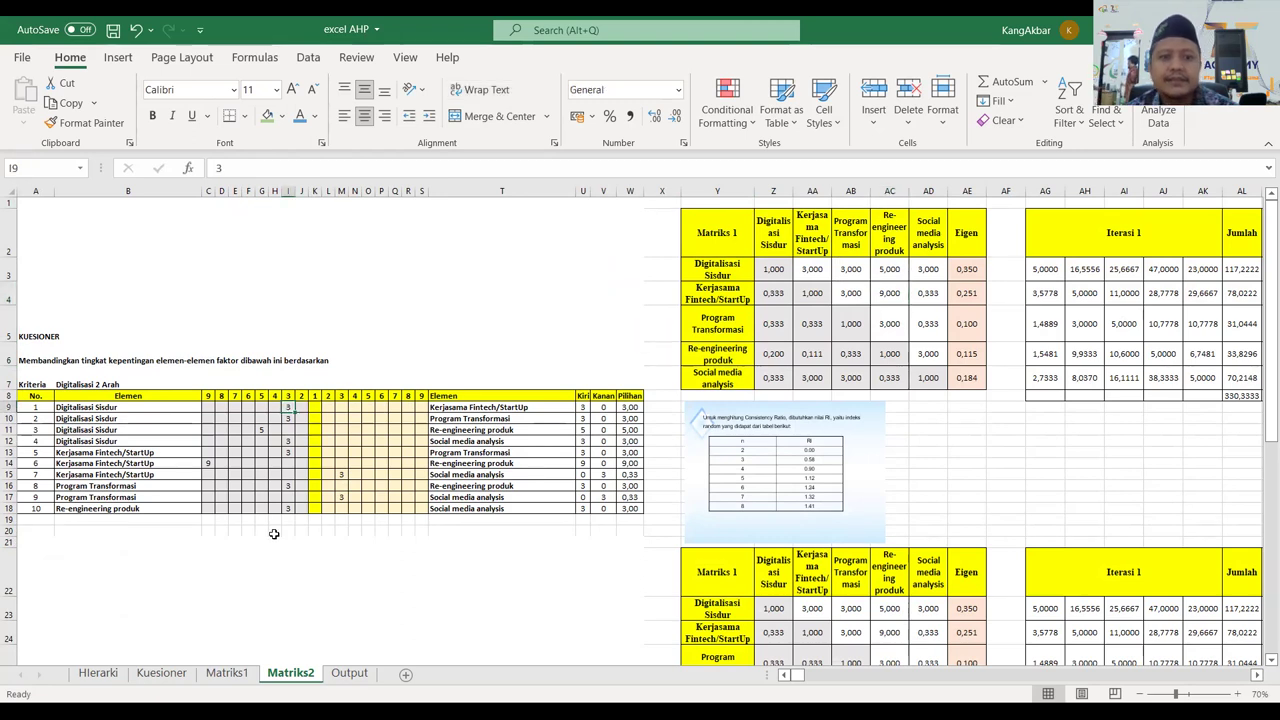
left_click(814, 272)
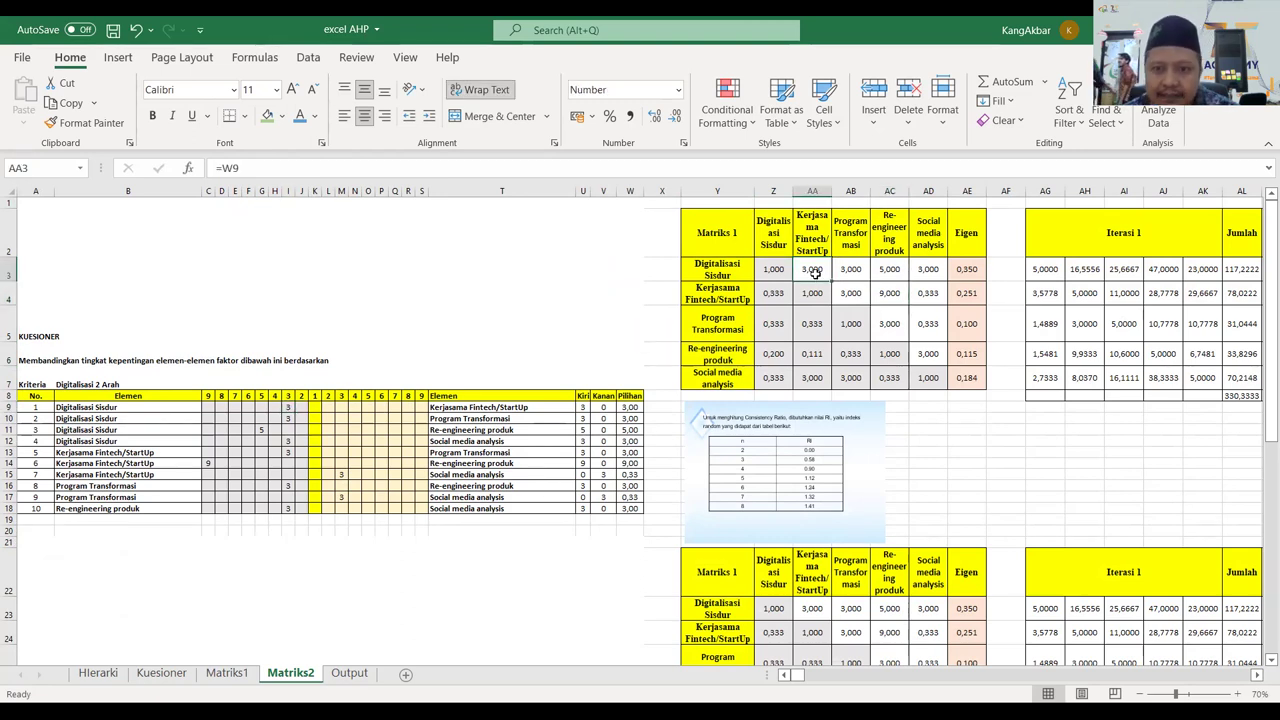
left_click(770, 295)
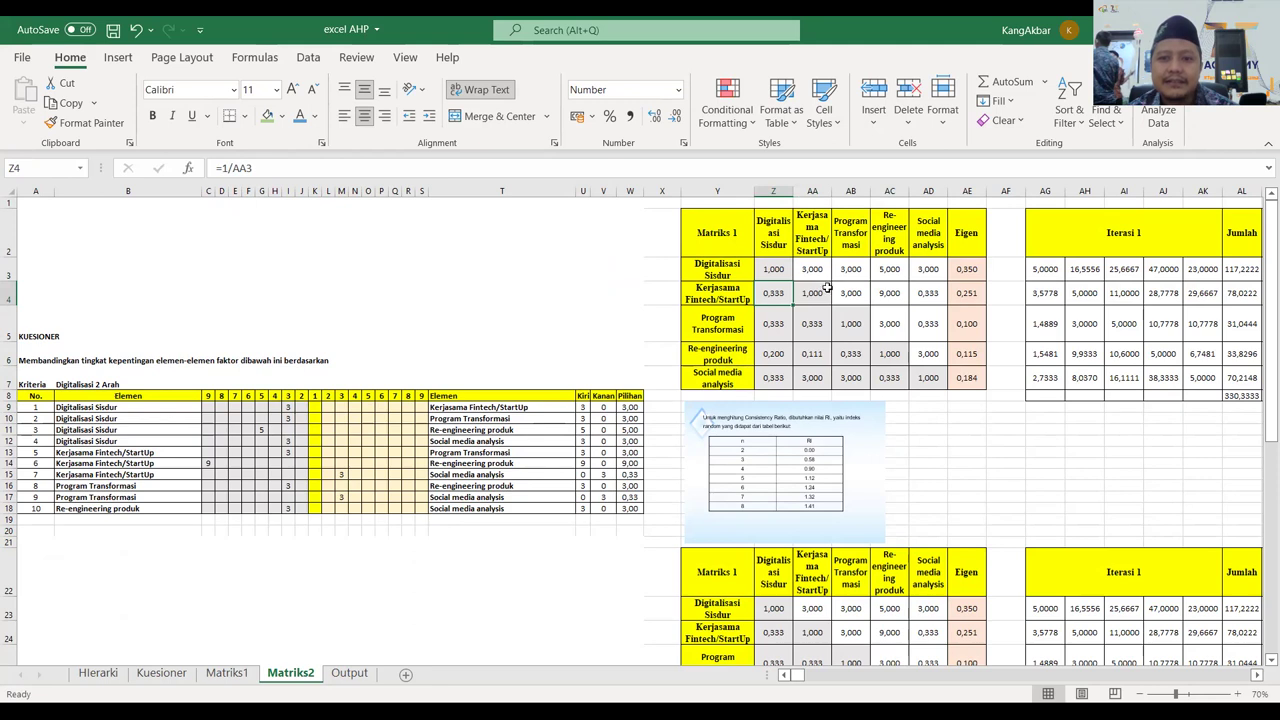
left_click(840, 276)
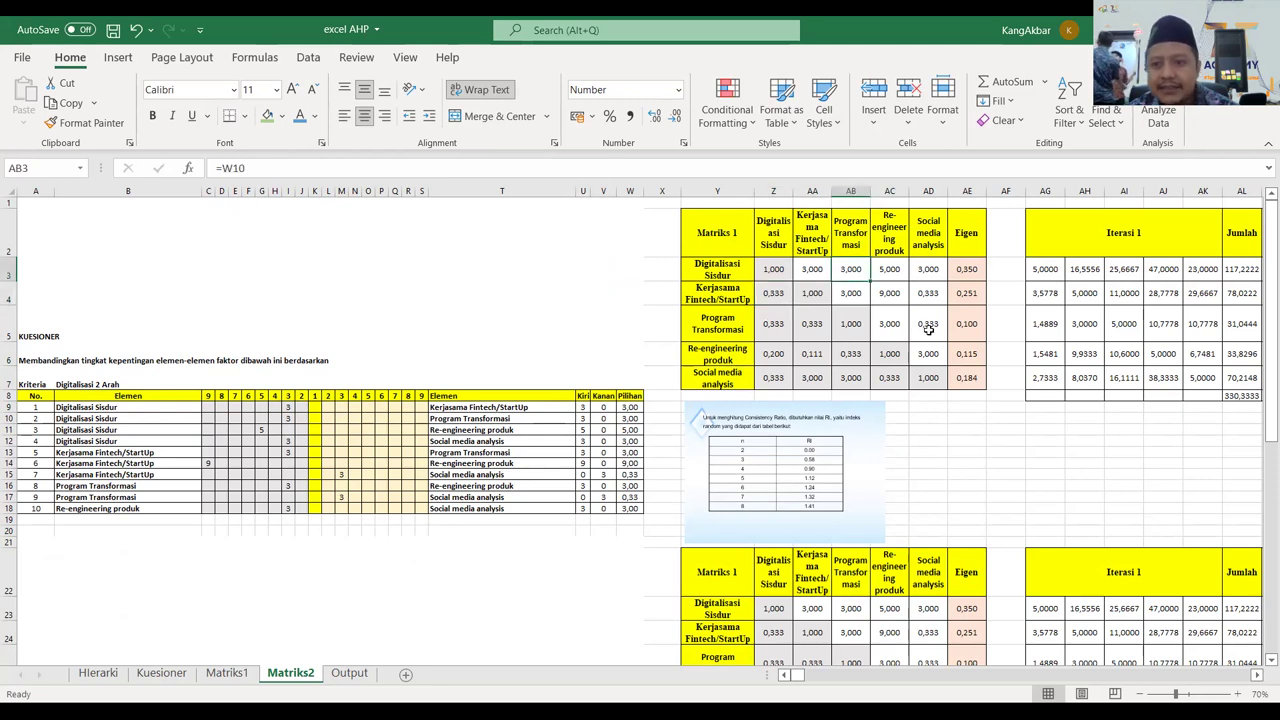
Enter =MMULT(Z3:AD7;Z3:AD7) in AG10 to reproduce the Iterasi 1 matrix.
left_click(1256, 678)
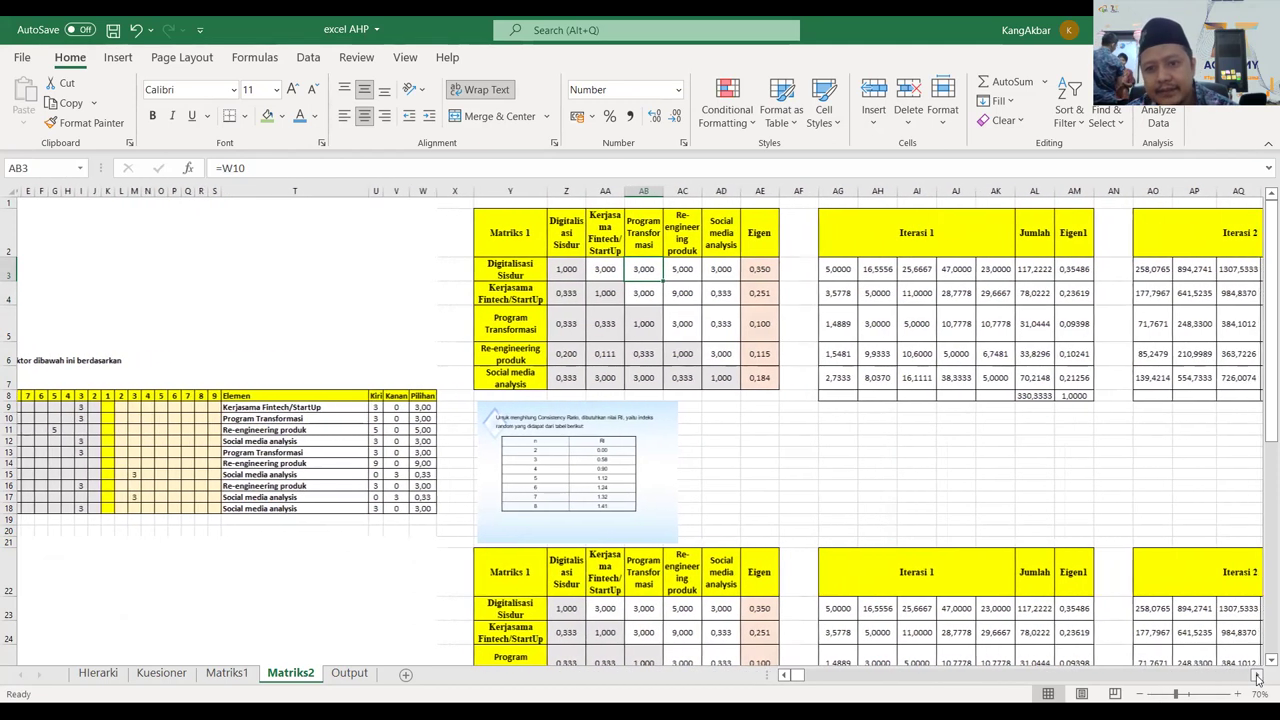
left_click(821, 419)
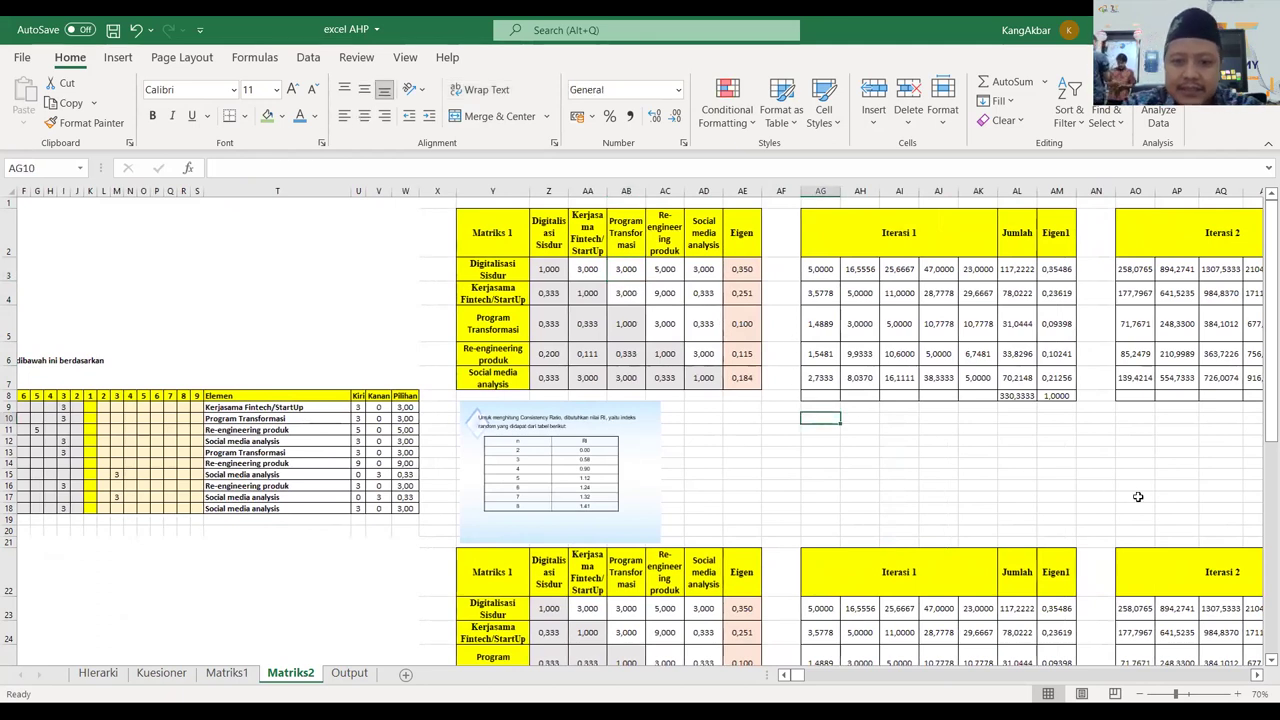
type("=m")
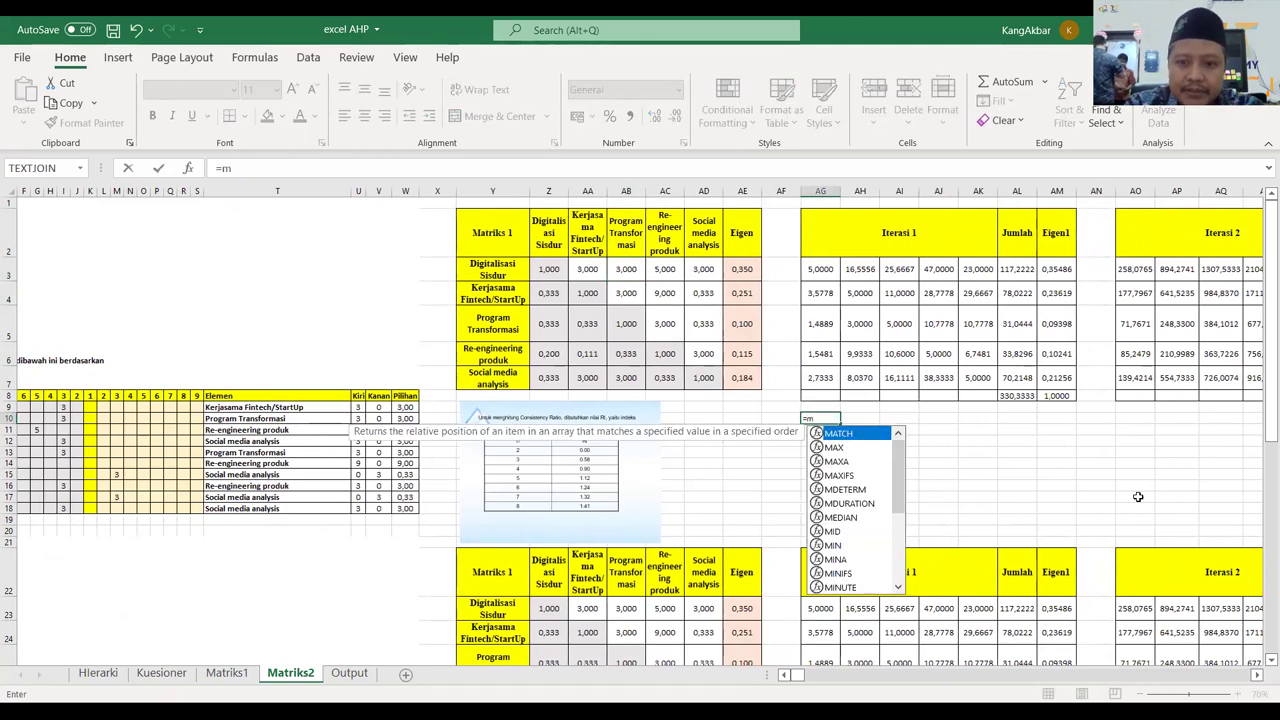
type("m")
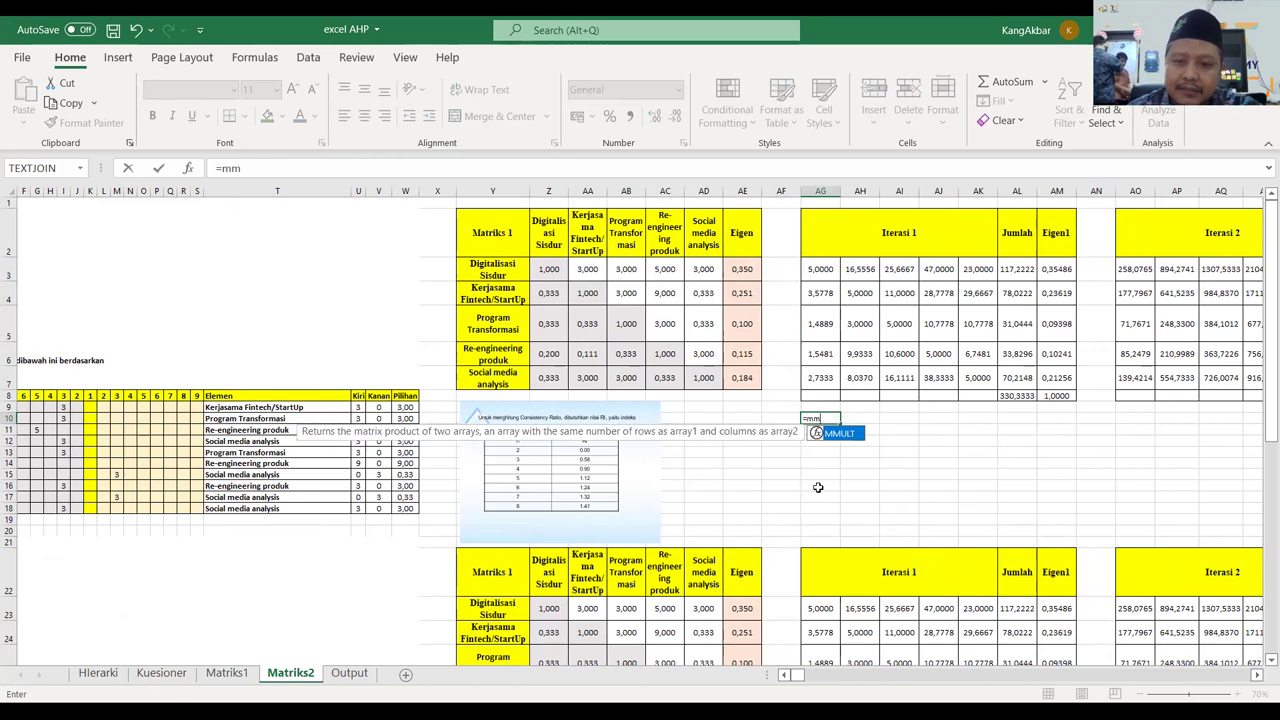
double_click(849, 434)
left_click(566, 278)
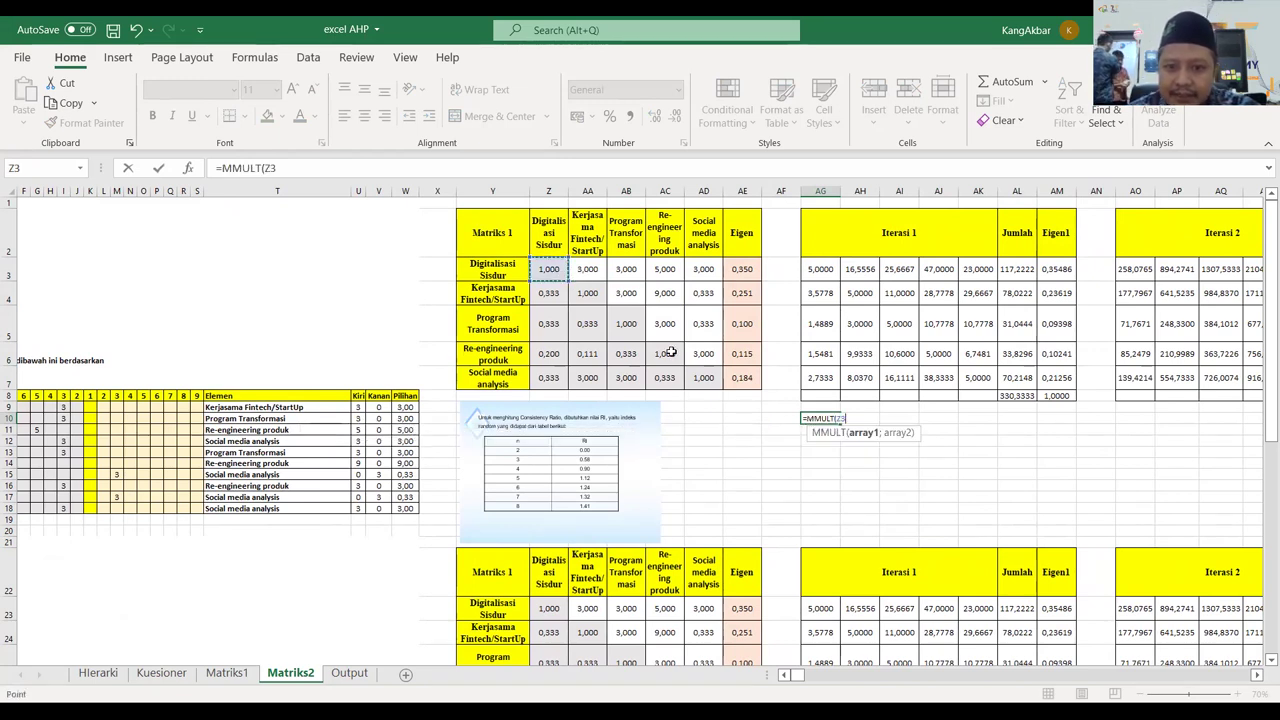
left_click(691, 381, "shift")
type(";")
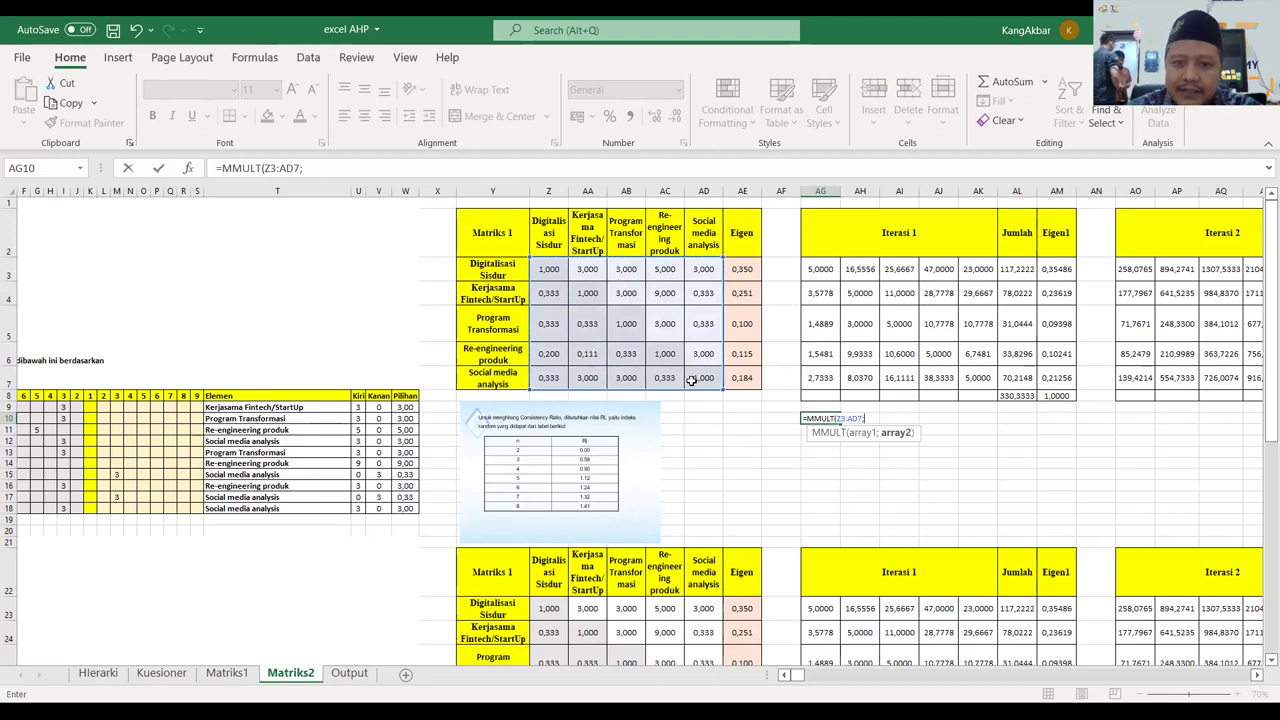
left_click(548, 271)
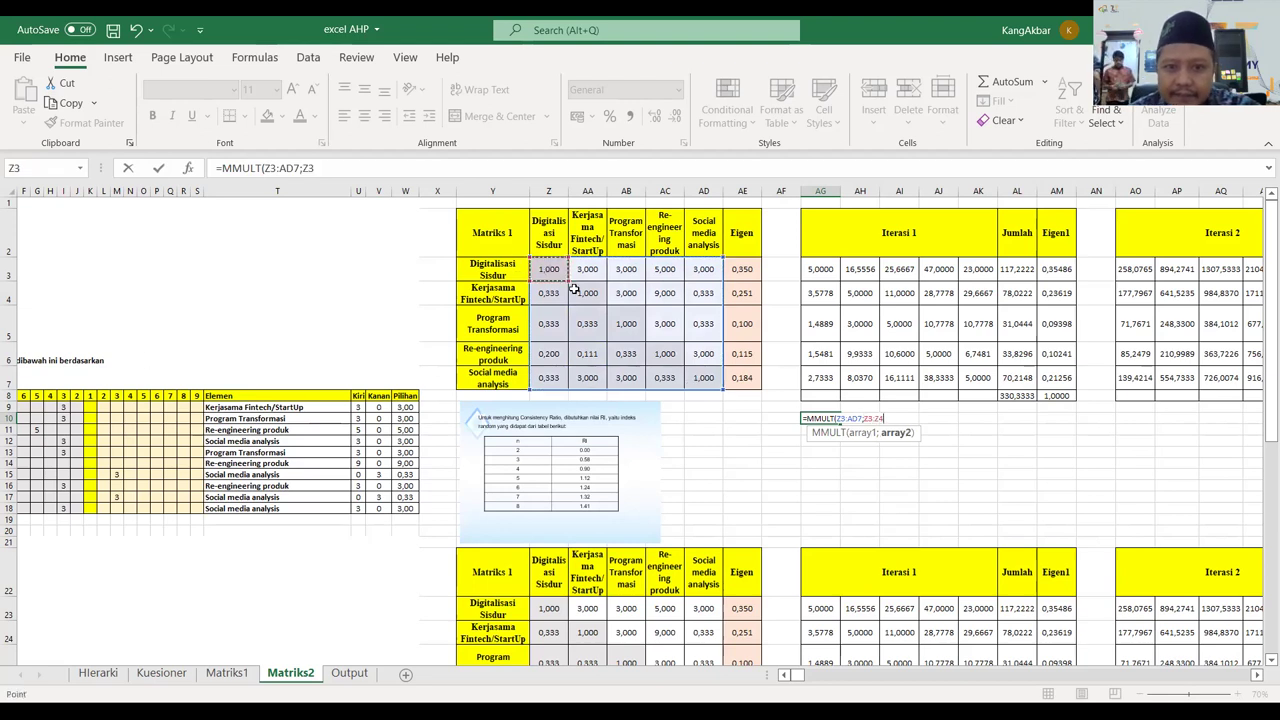
left_click(698, 377, "shift")
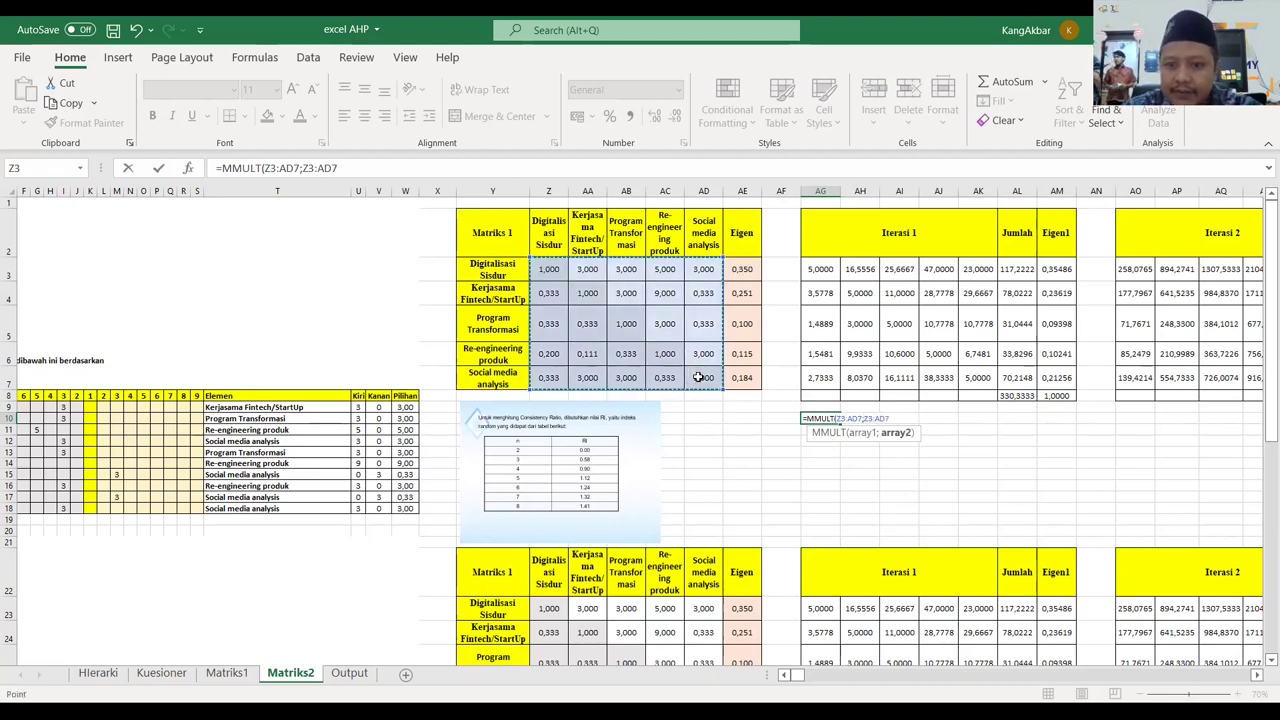
key("Return")
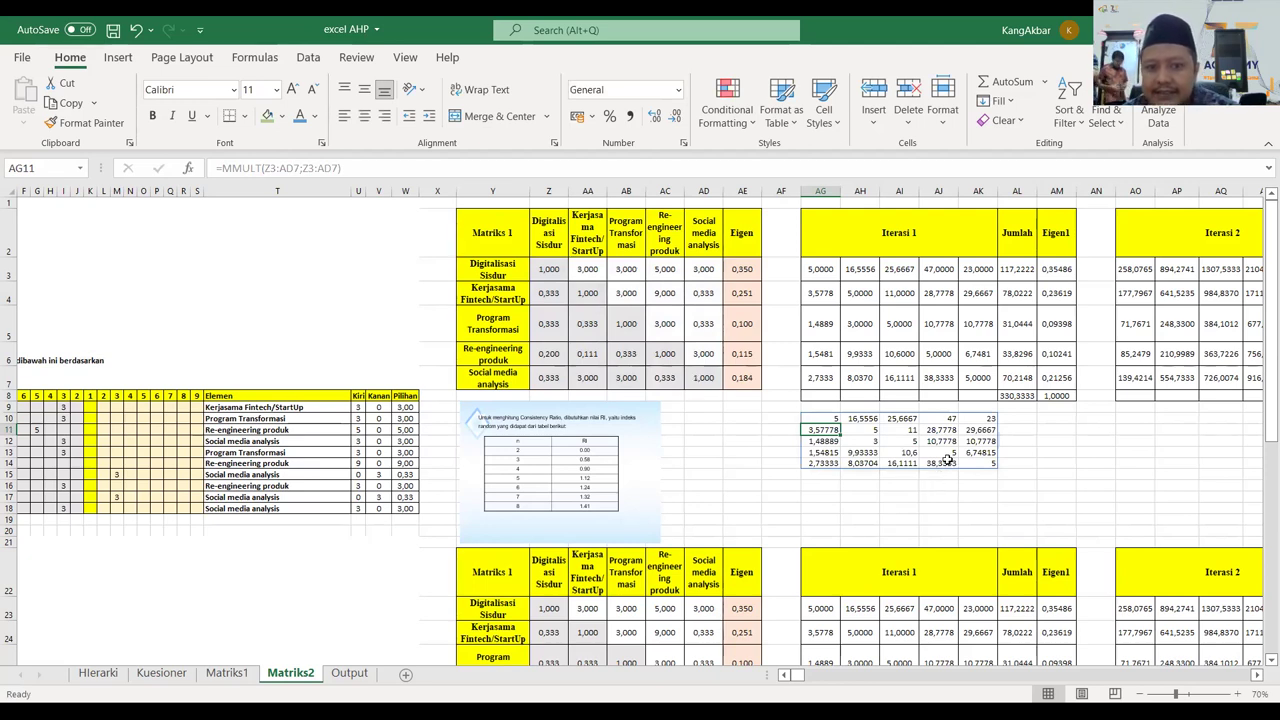
left_click(1258, 675)
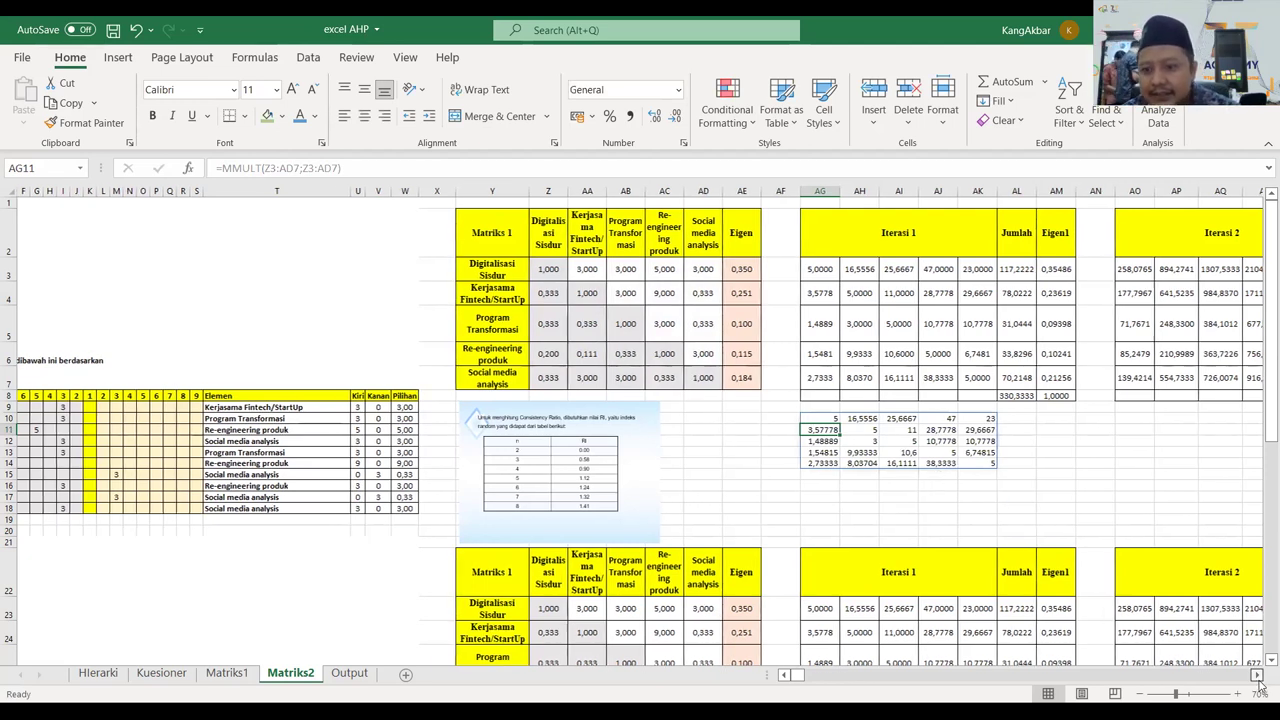
Review the Iterasi 1, Iterasi 2 and Consistency Ratio blocks across the Matriks2 sheet.
left_click_drag(1258, 677, 1240, 684)
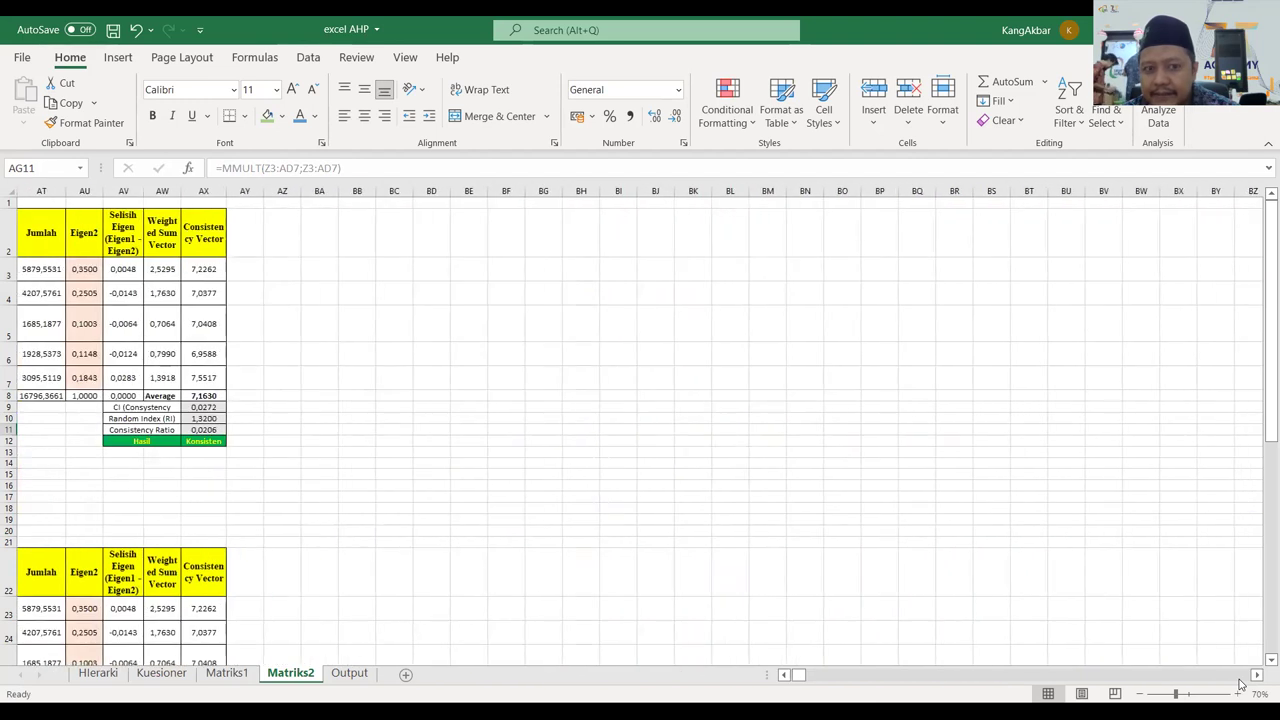
left_click(785, 677)
left_click_drag(785, 677, 785, 680)
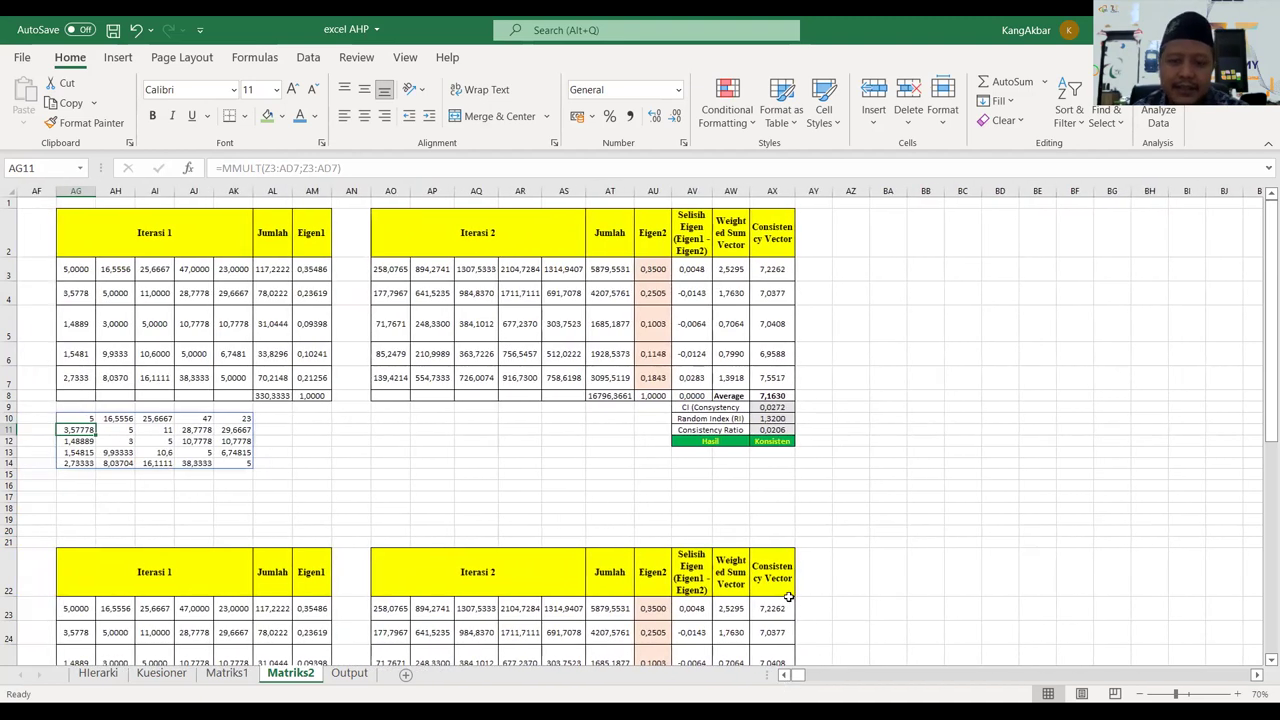
scroll(788, 597, "down", 3)
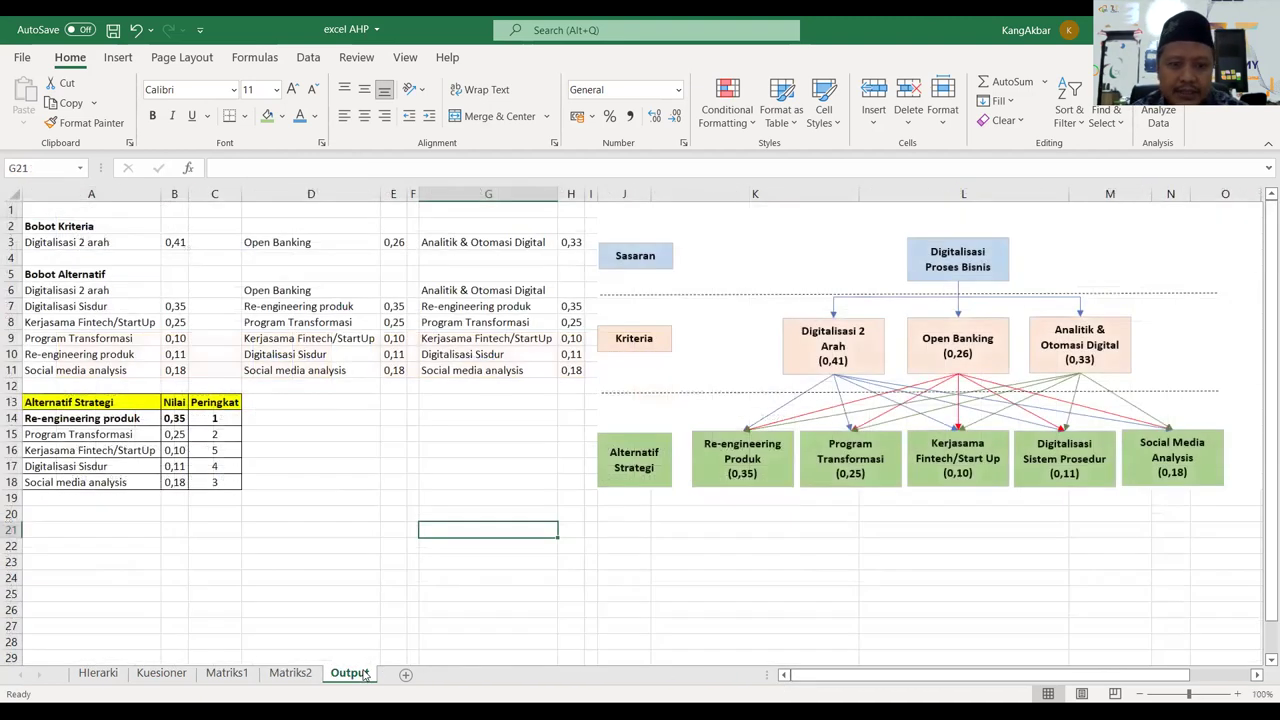
On the Output sheet, trace the Digitalisasi 2 arah criterion weight in B3 to the Eigen cell AC5 on Matriks1.
left_click(350, 673)
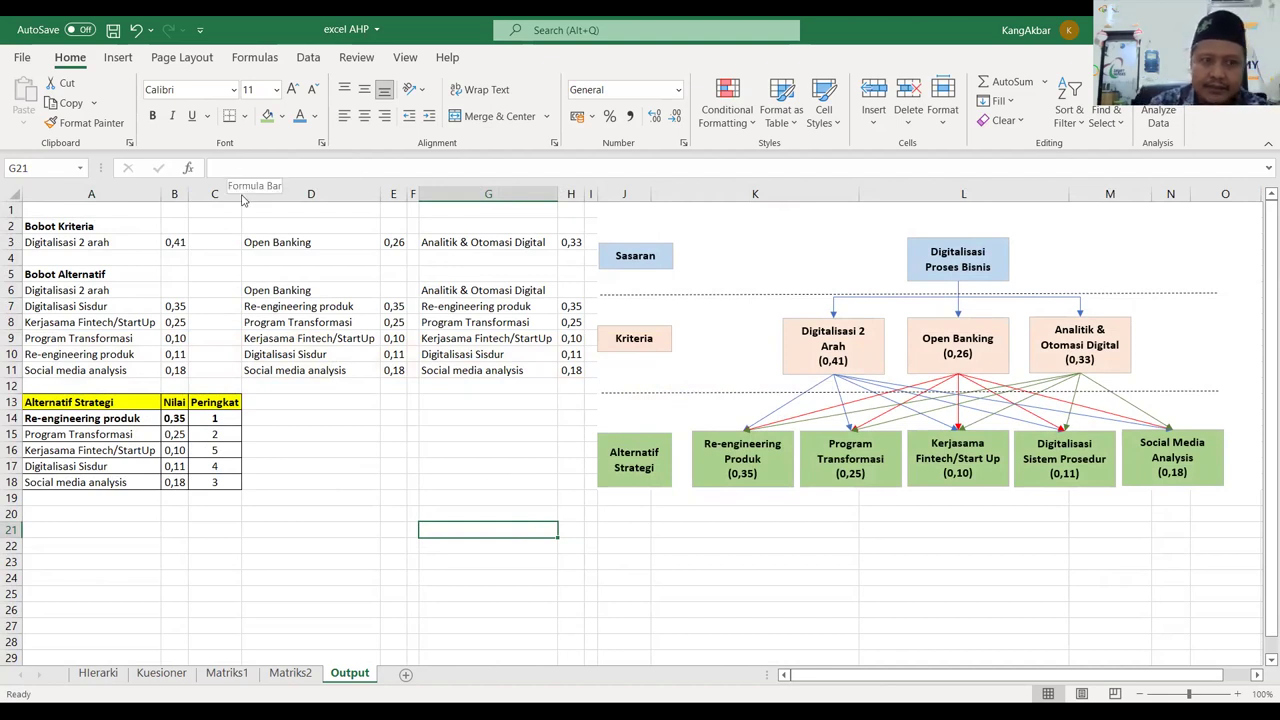
left_click(175, 242)
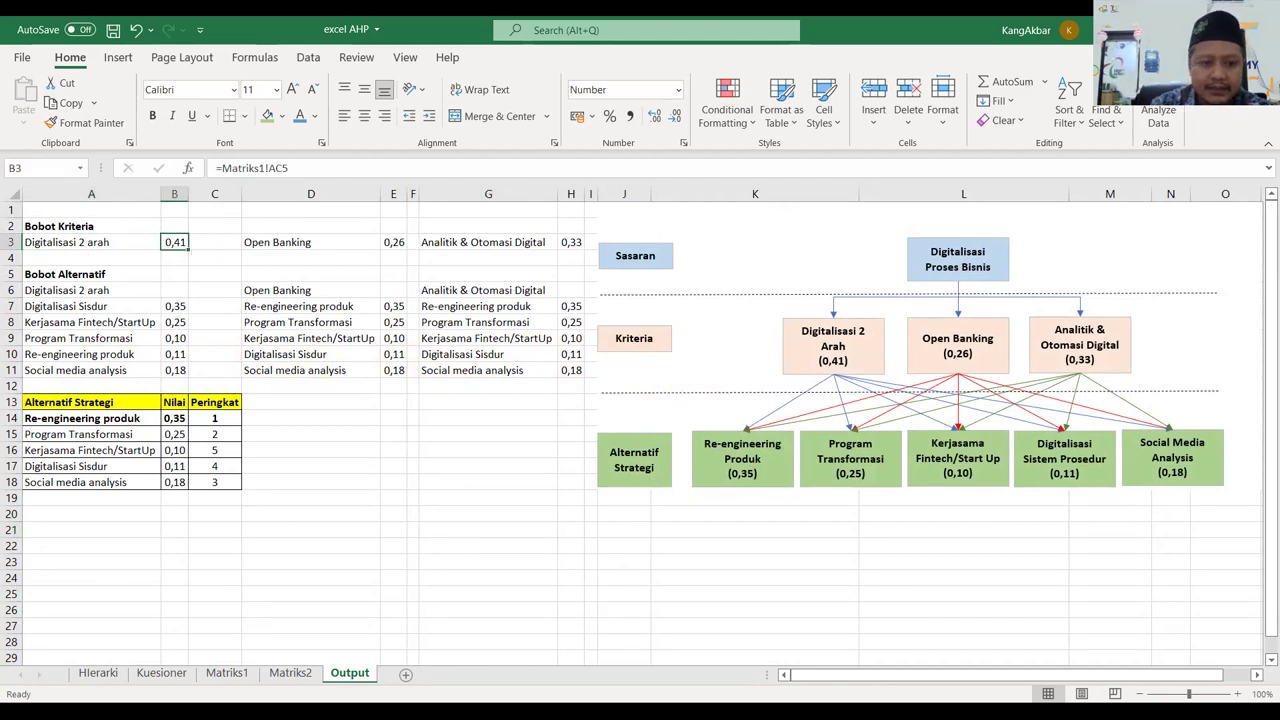
left_click(243, 677)
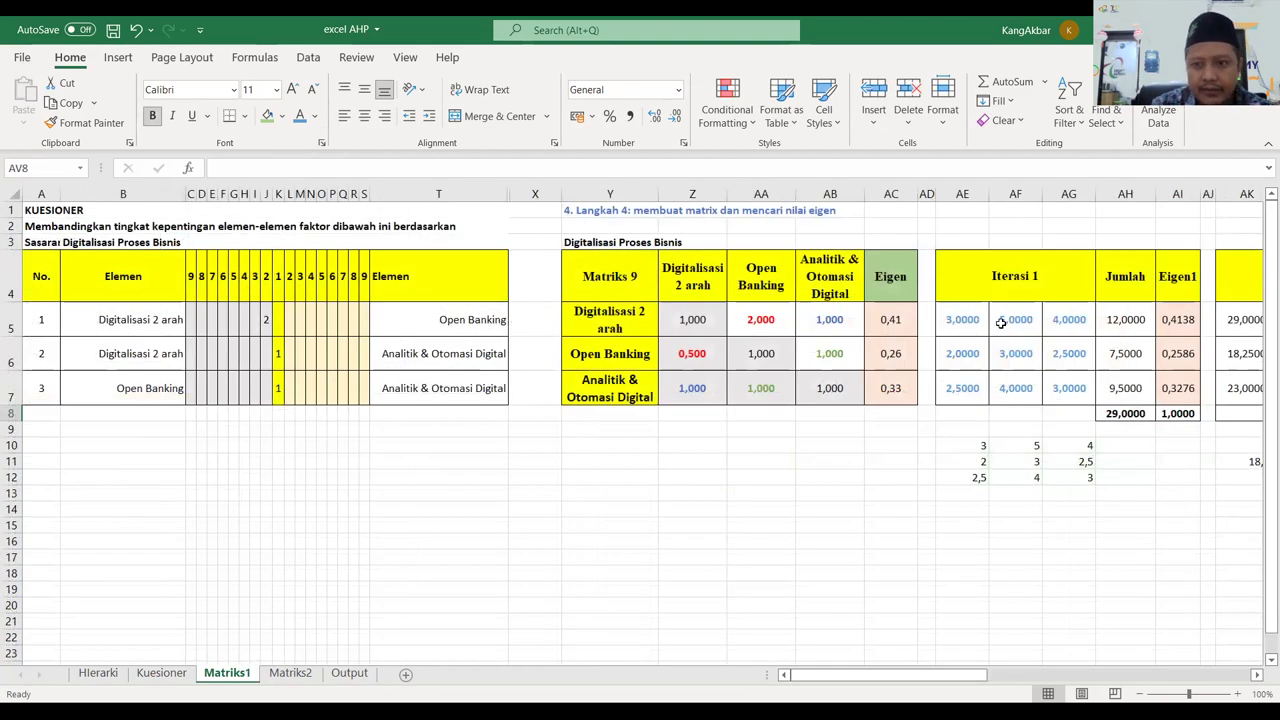
left_click(905, 322)
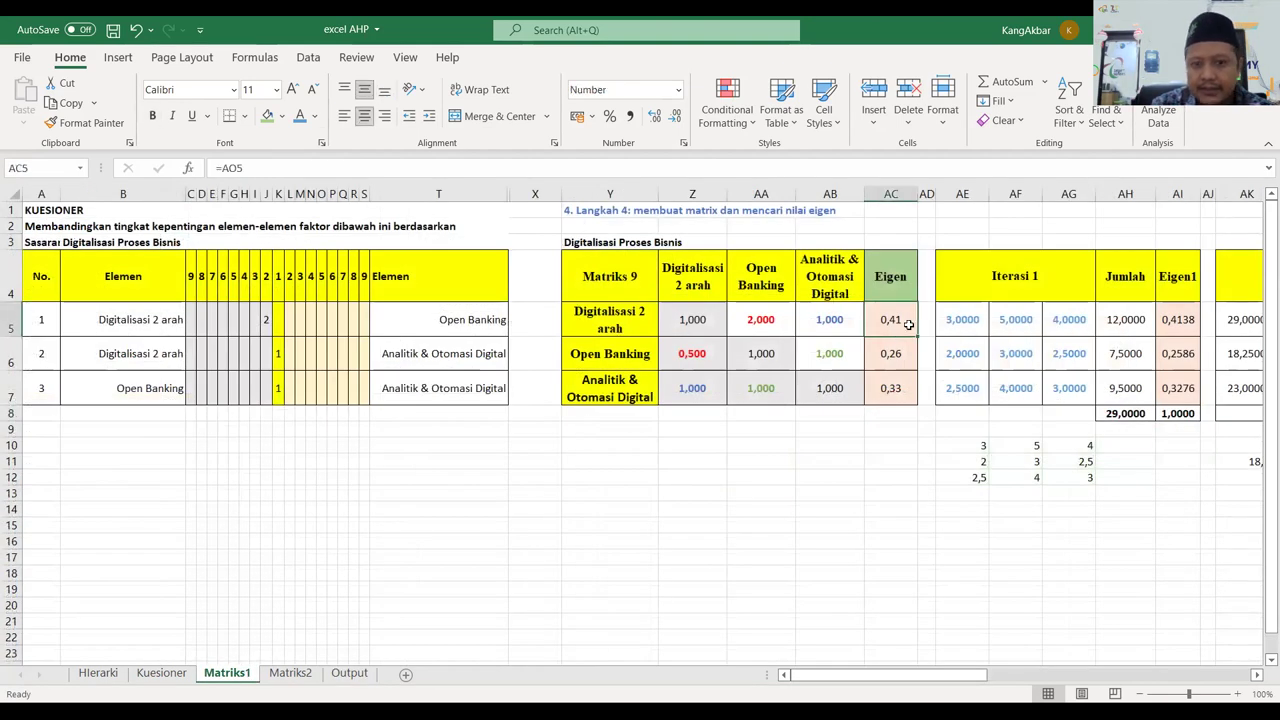
left_click(352, 675)
Trace the Open Banking weight in E3 and the Analitik & Otomasi Digital weight in H3 to the Matriks1 Eigen column.
left_click(302, 240)
left_click(399, 240)
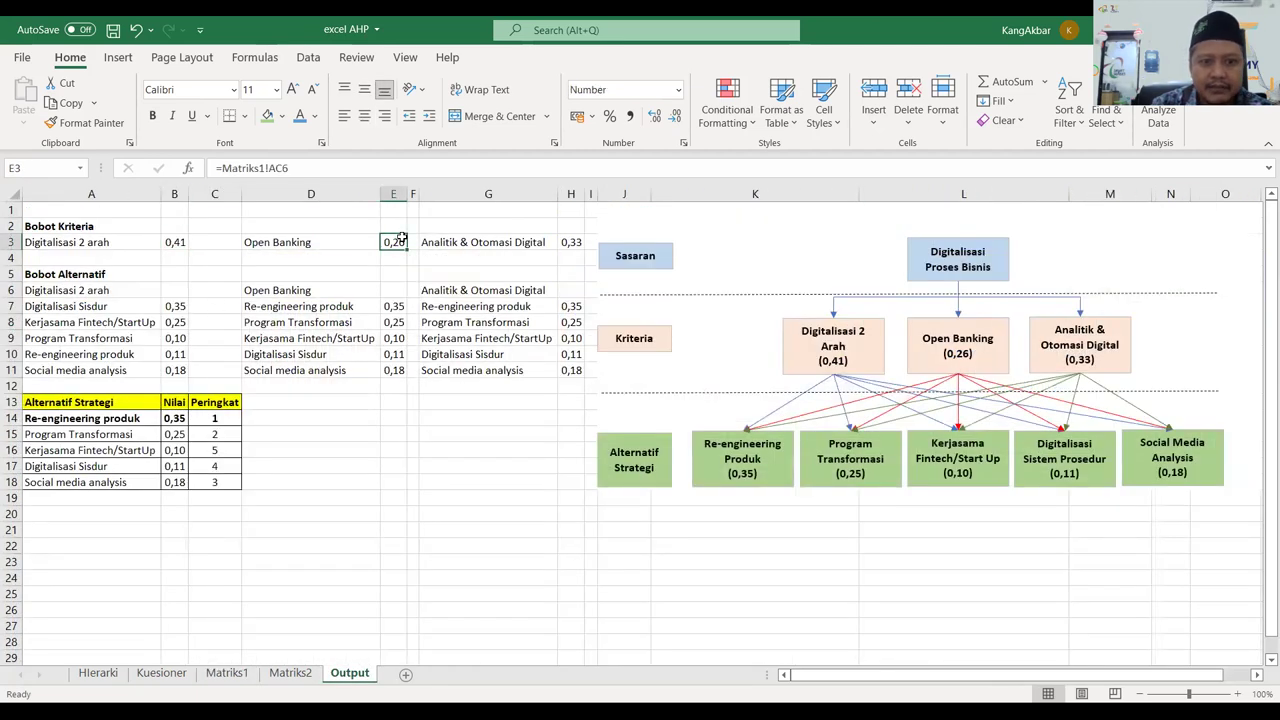
left_click(227, 675)
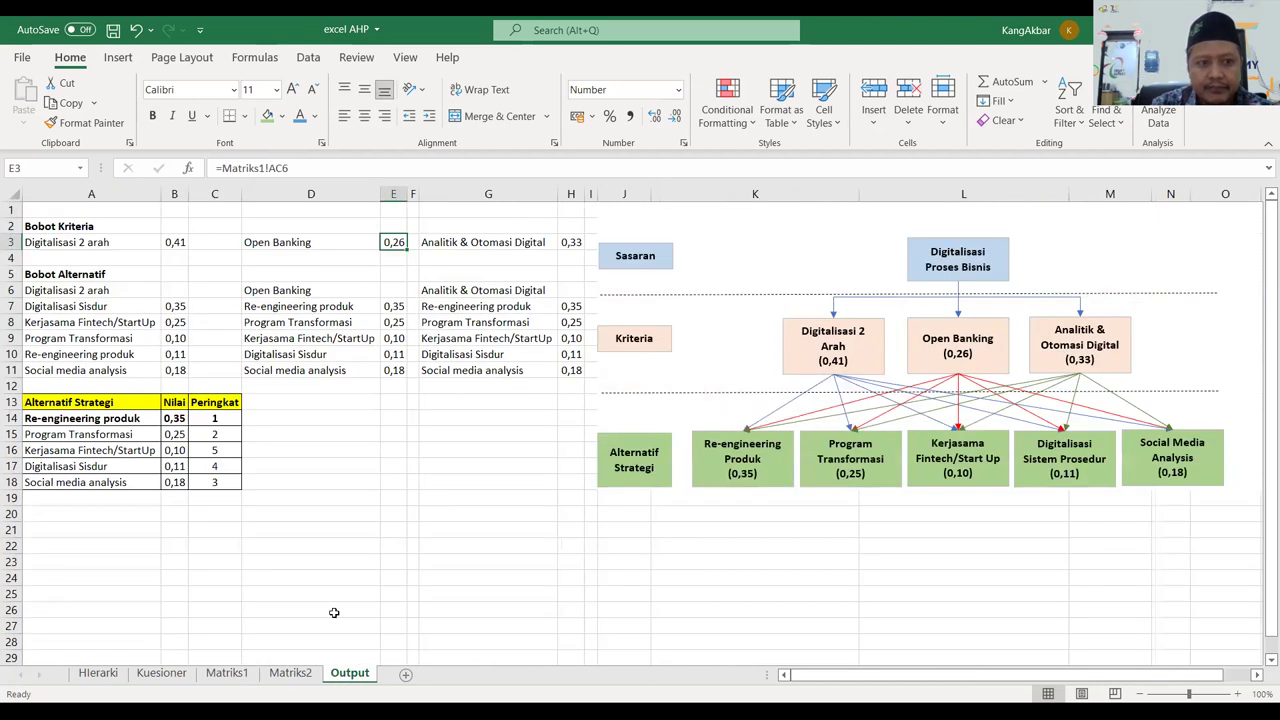
left_click(349, 673)
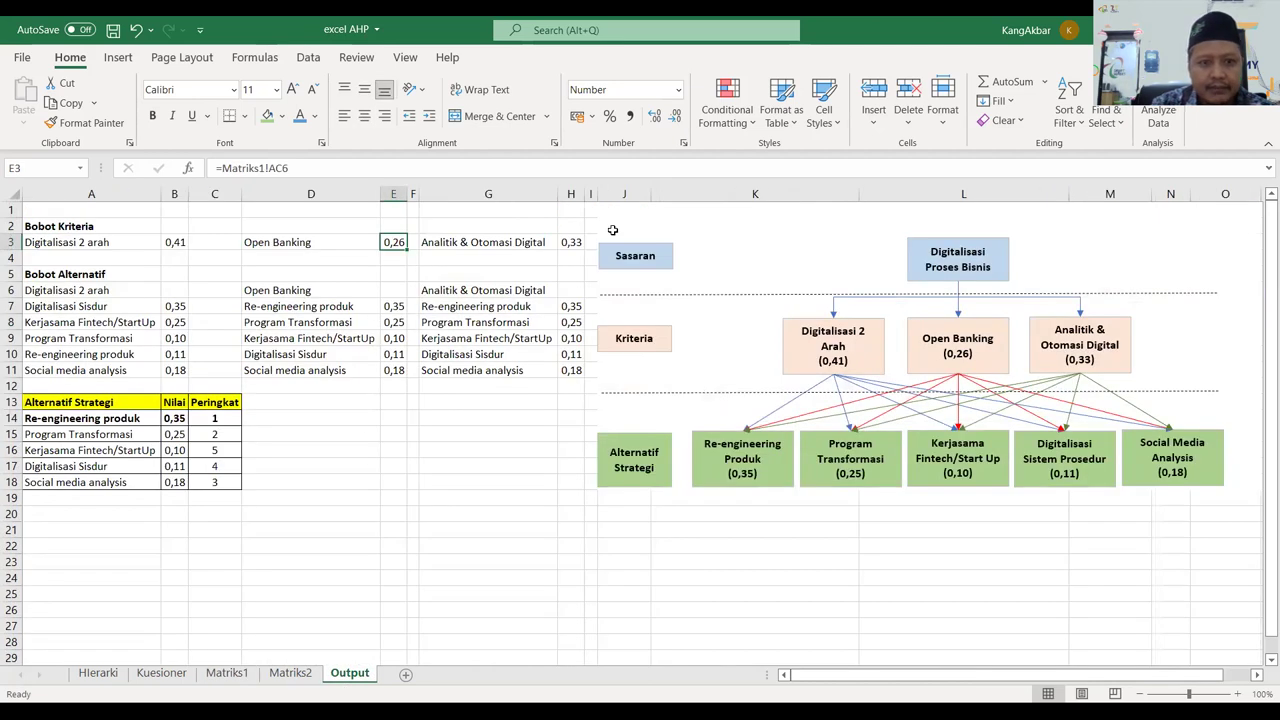
left_click(573, 243)
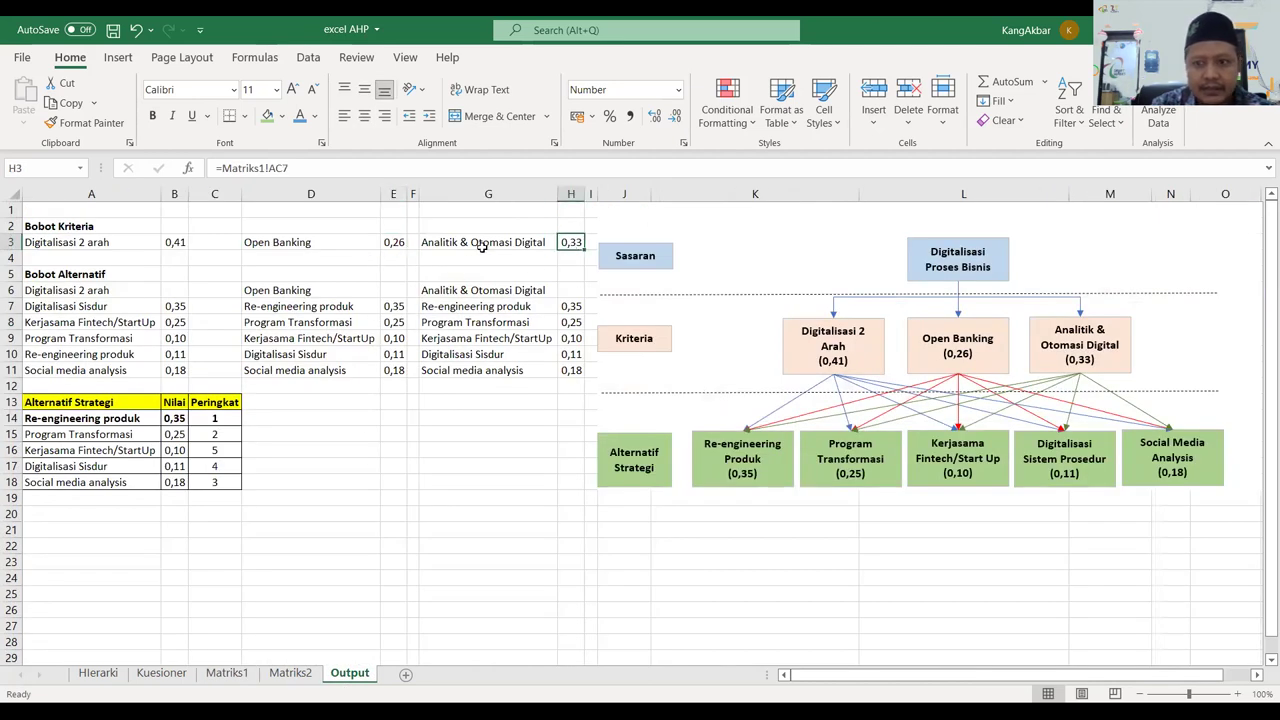
left_click(227, 673)
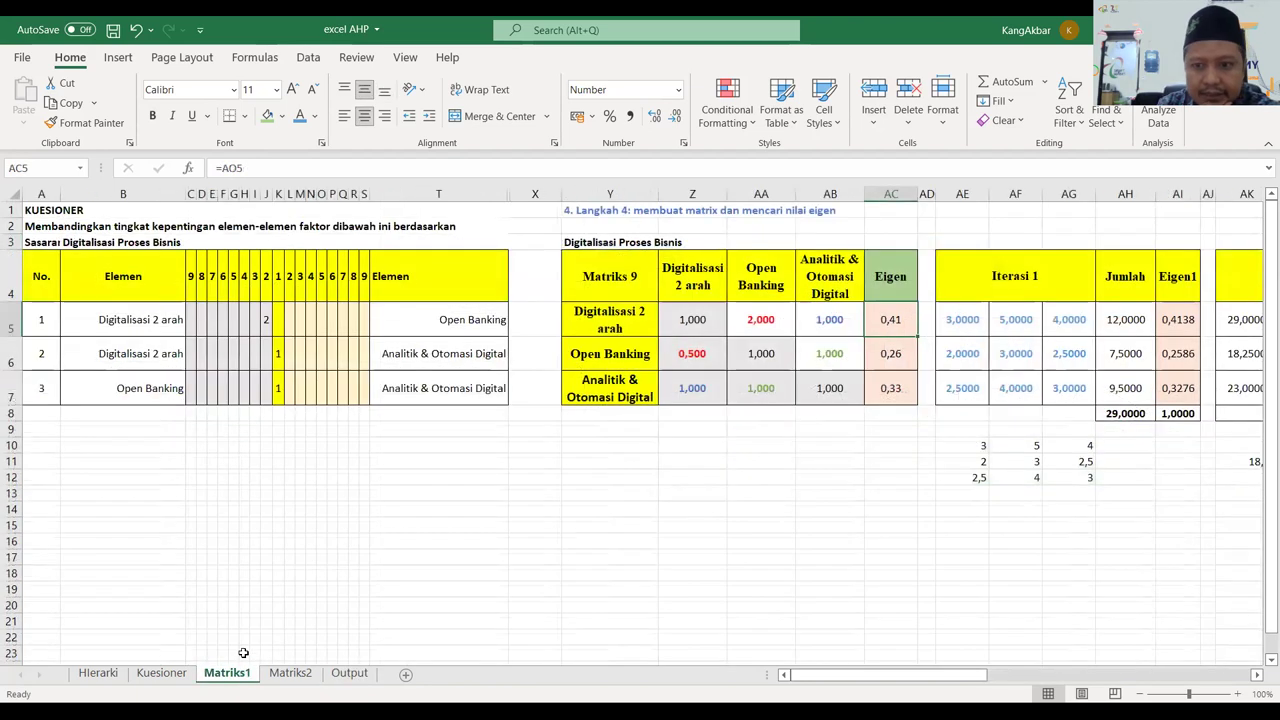
left_click(349, 673)
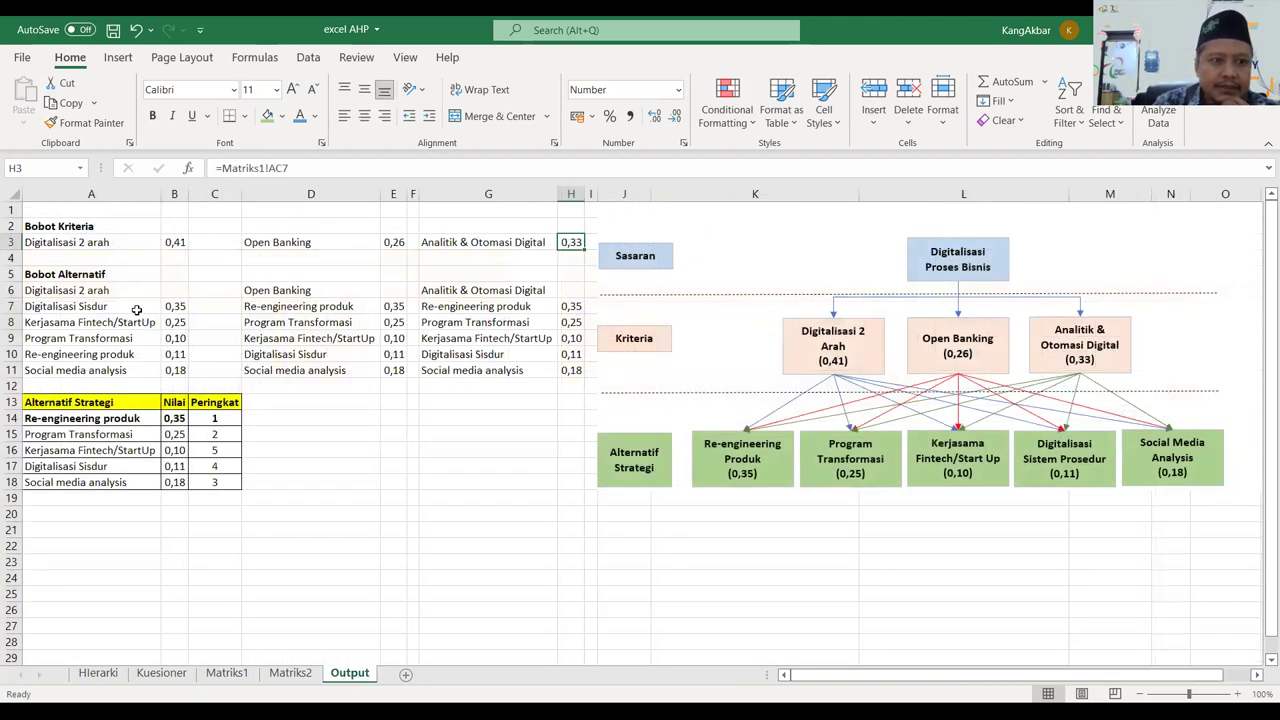
Trace the first alternative weight in B7 to the Matriks 1 Eigen column on Matriks2, and return to the Output sheet.
left_click(172, 309)
left_click(290, 673)
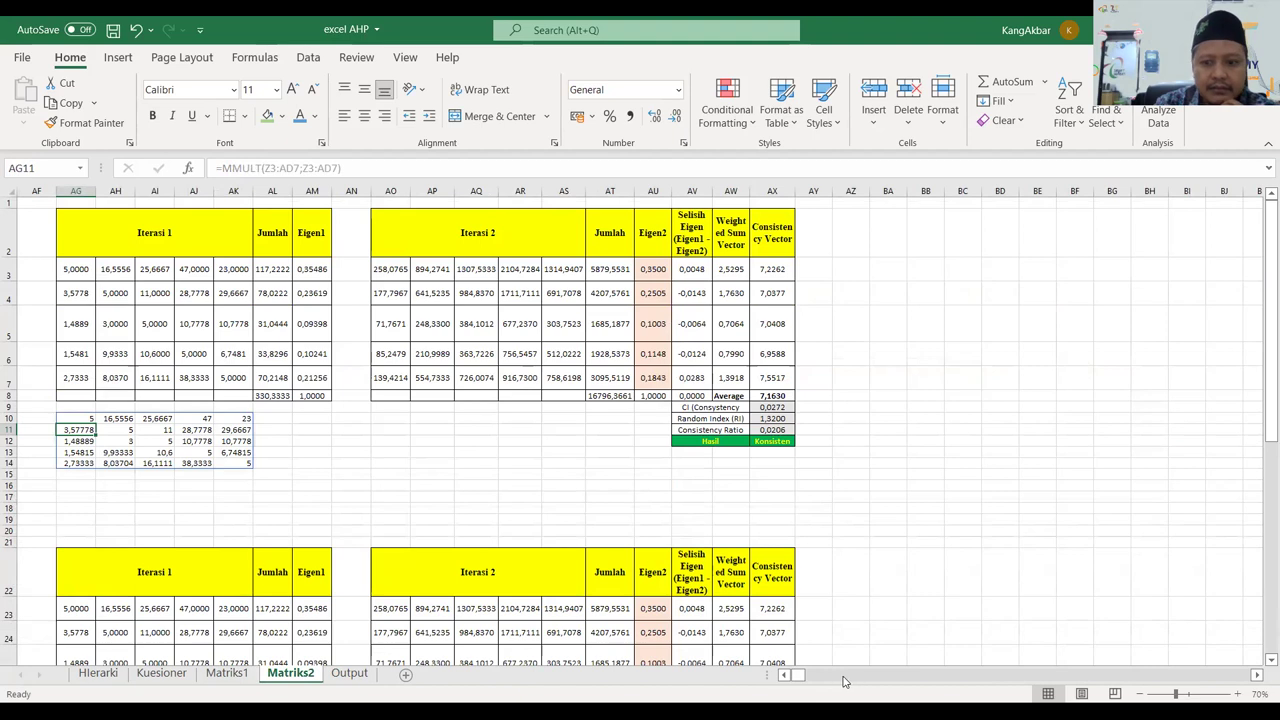
left_click(784, 676)
left_click_drag(784, 676, 784, 676)
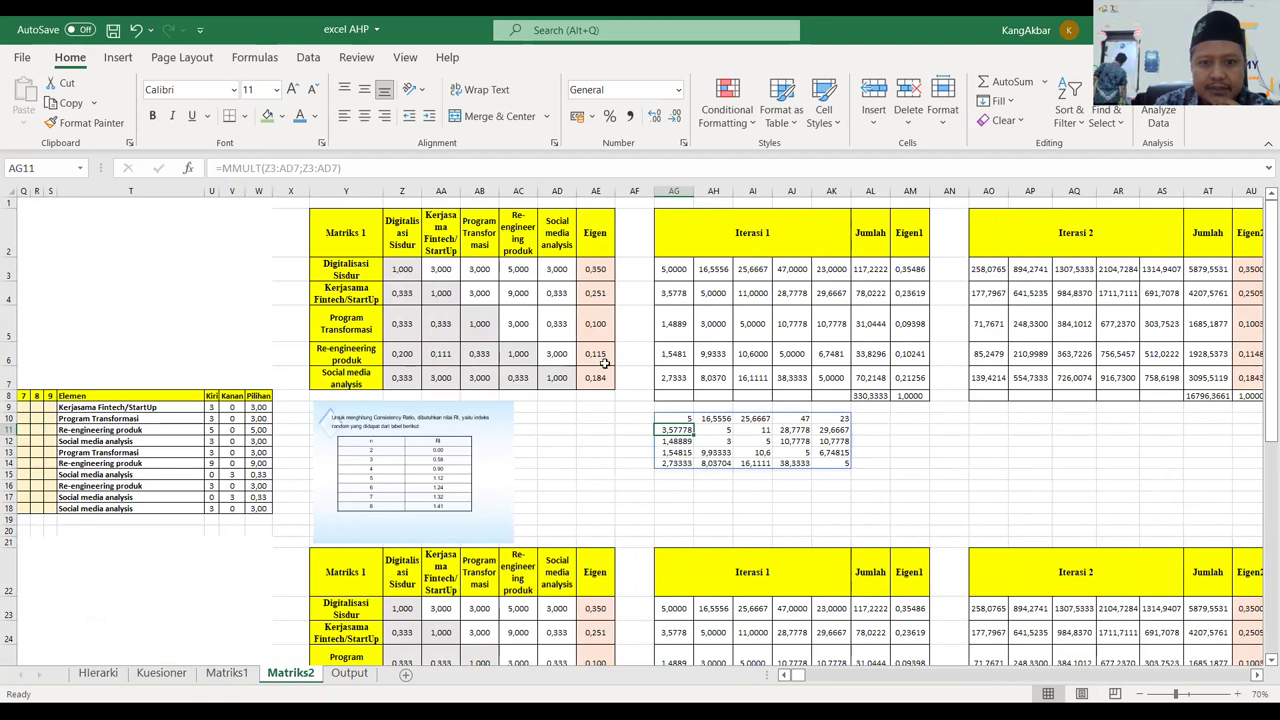
left_click(350, 673)
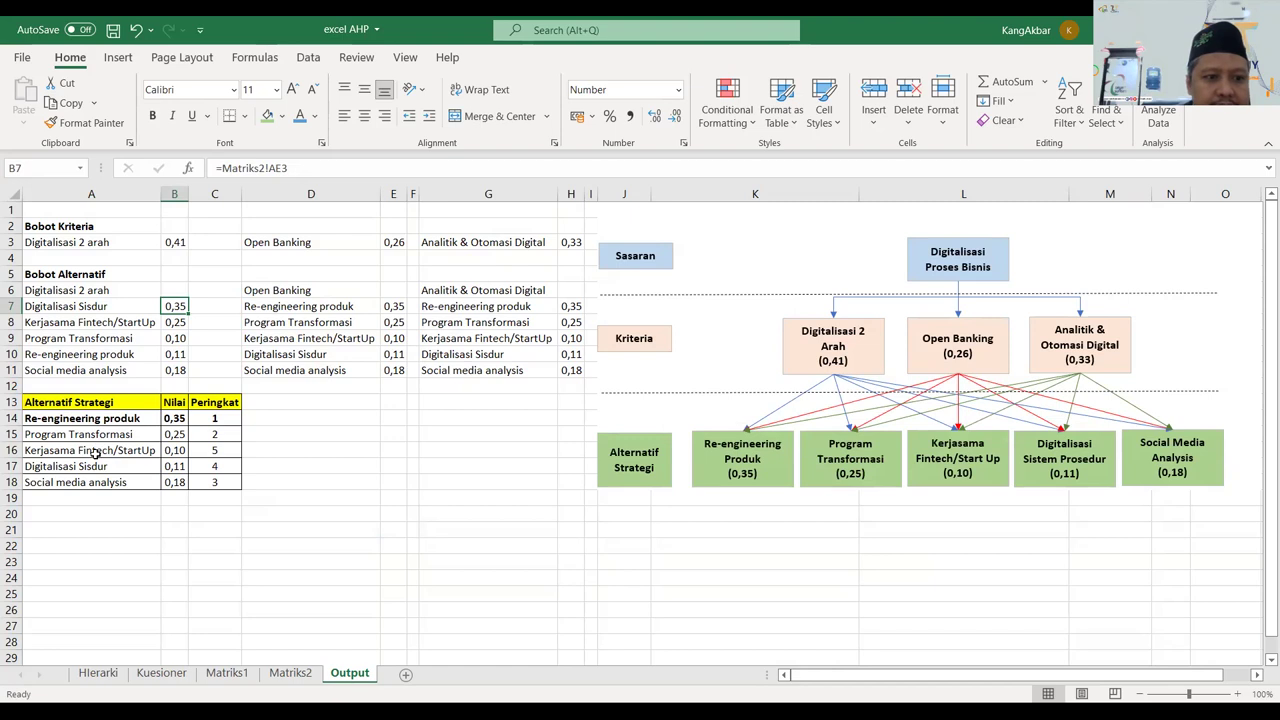
Examine the cells referenced by the weighted-sum Nilai formula in B14 for Re-engineering produk.
left_click(173, 419)
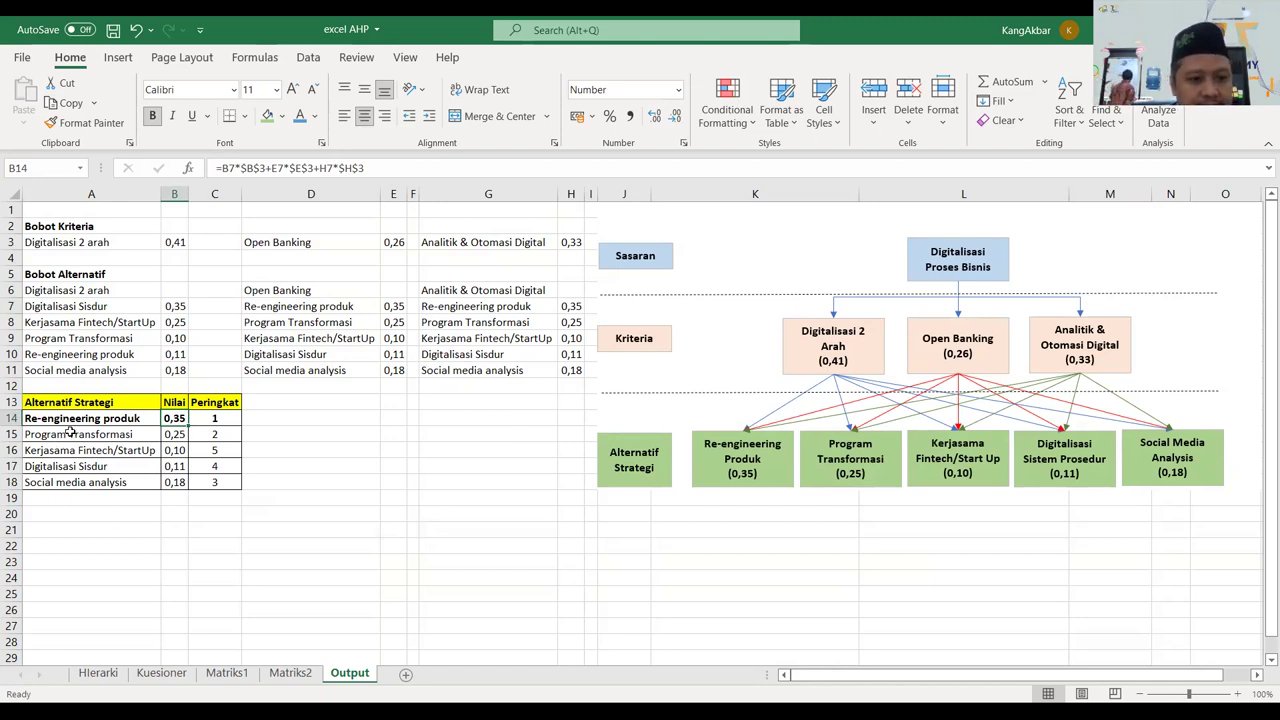
key("F2")
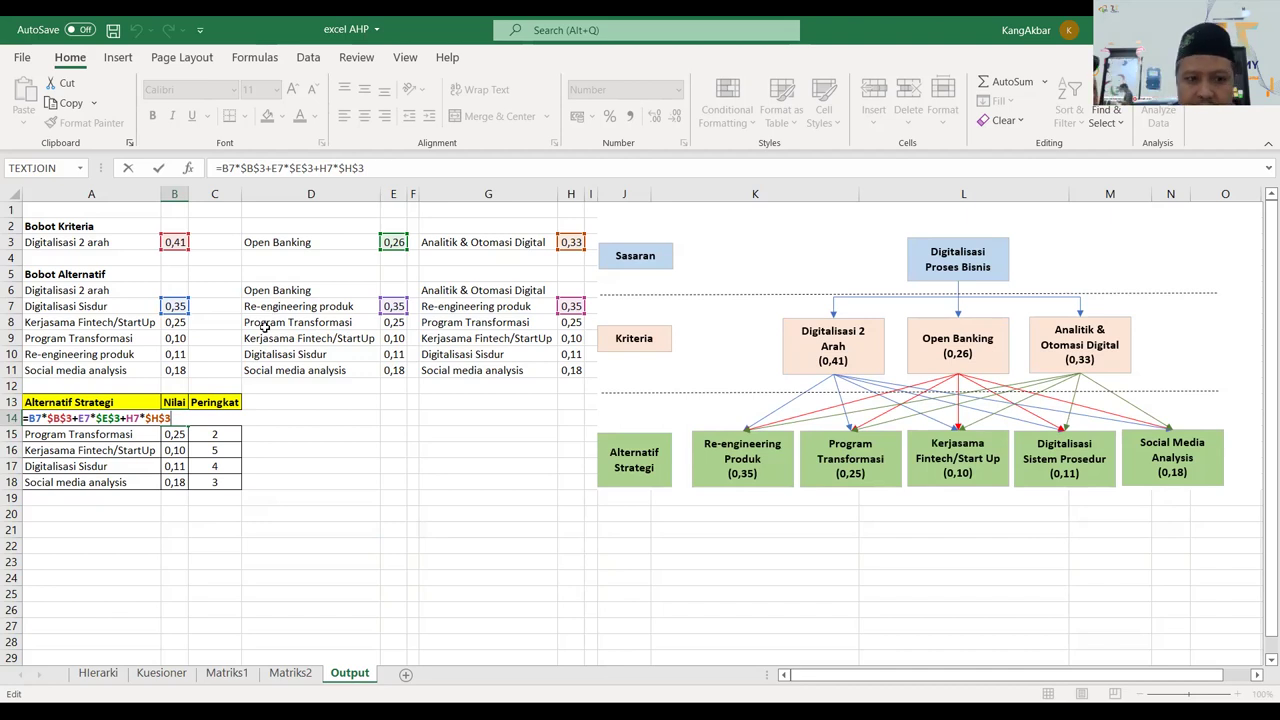
key("Return")
Copy the alternative names in D7:D11 over the Digitalisasi 2 arah list in A7:A11.
left_click_drag(310, 306, 312, 368)
key("ctrl+c")
key("Left")
key("Left")
key("Left")
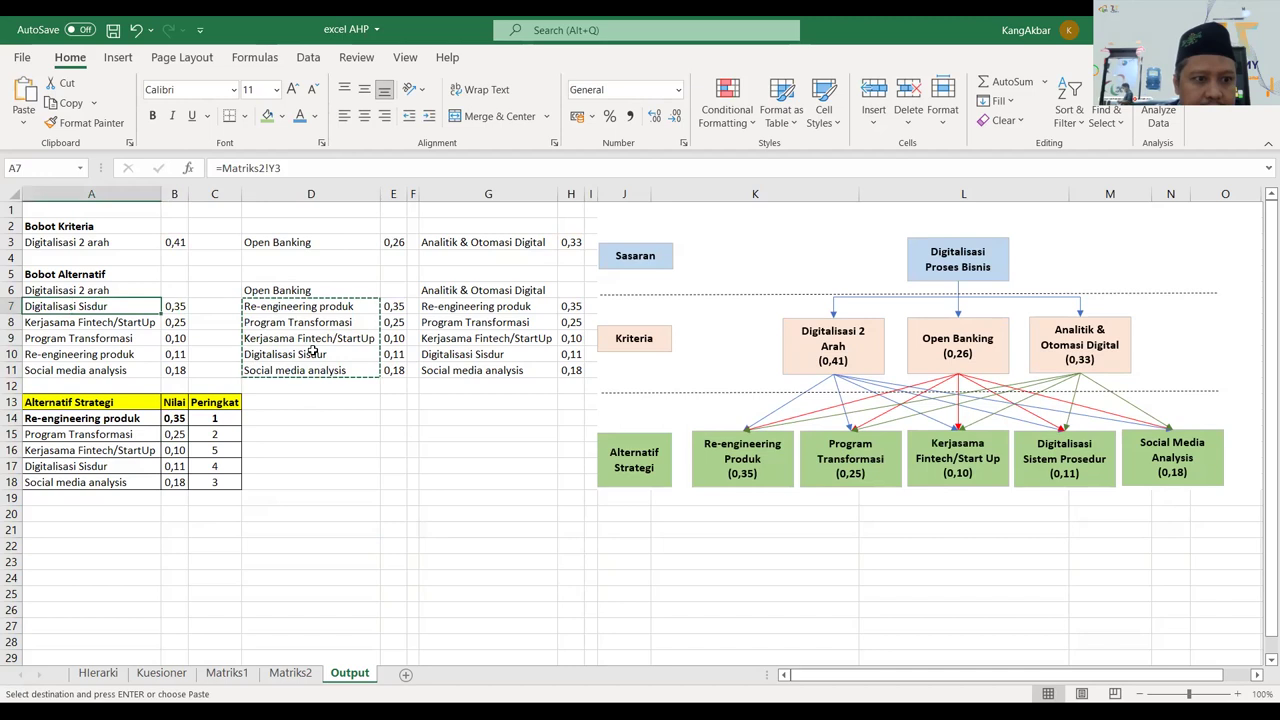
key("Return")
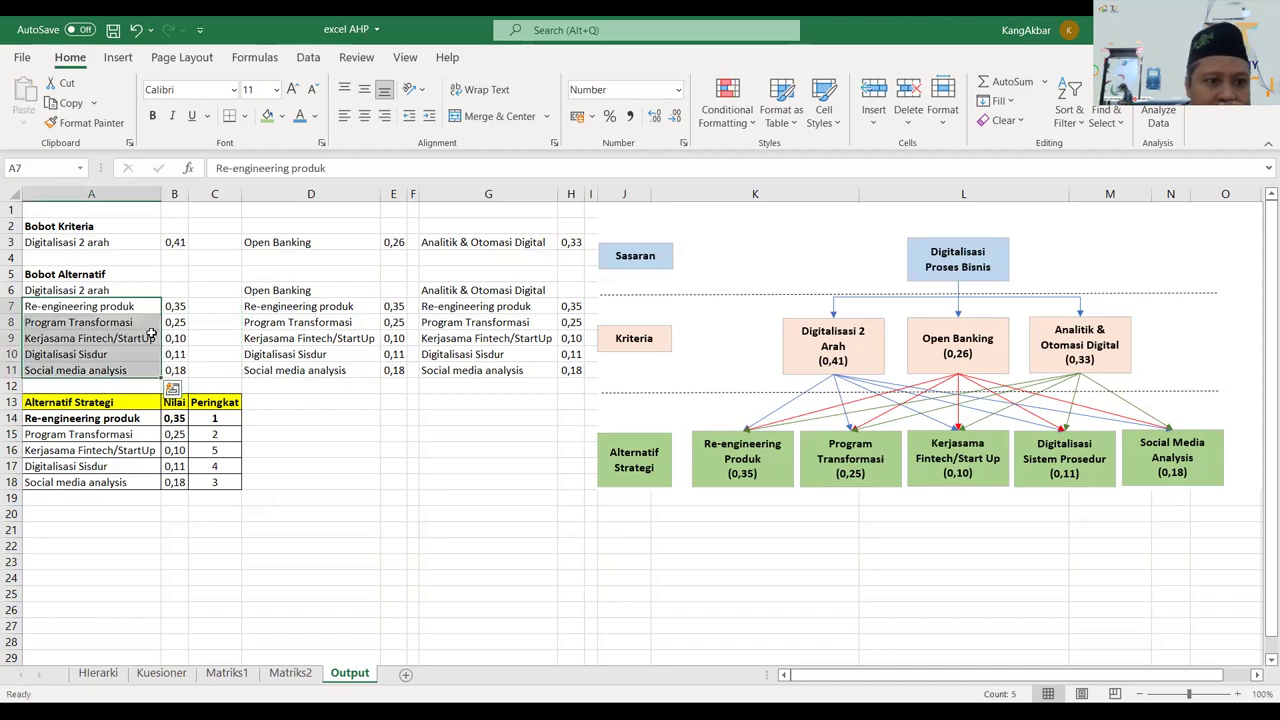
Review the criteria weights in row 3 and how the Nilai formula in B14 uses them.
left_click(178, 244)
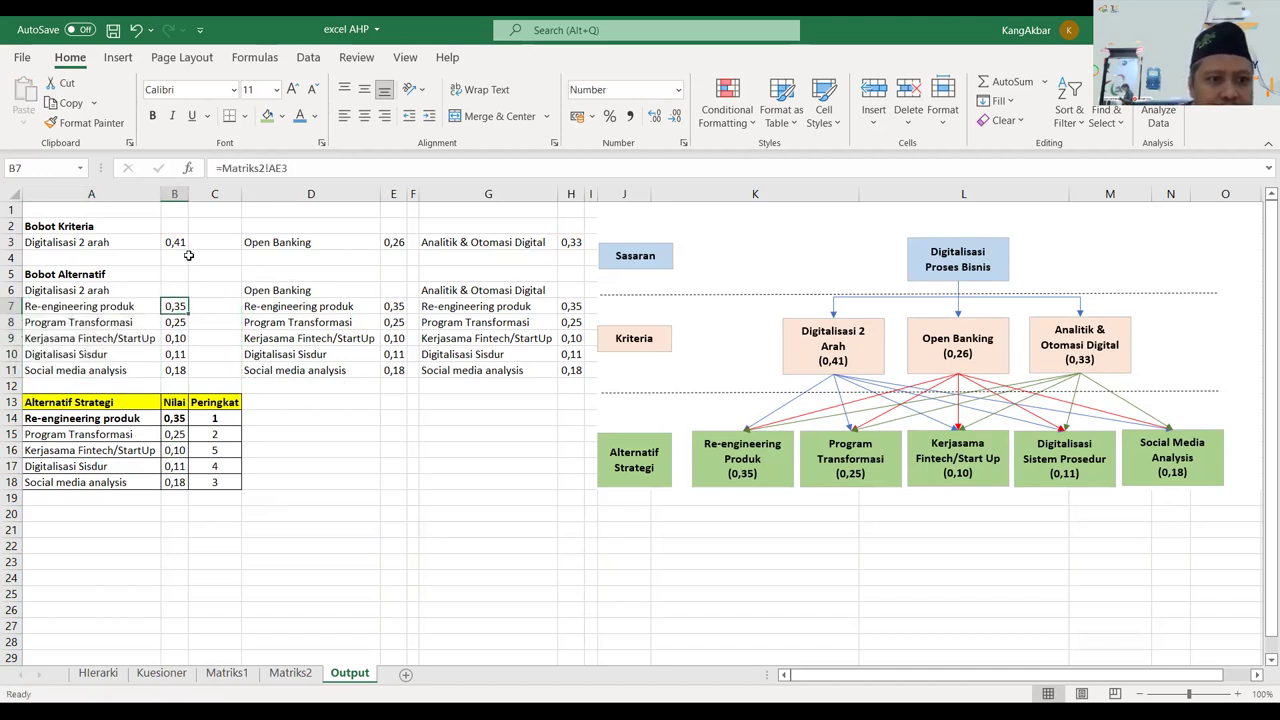
left_click(400, 243)
left_click(572, 242)
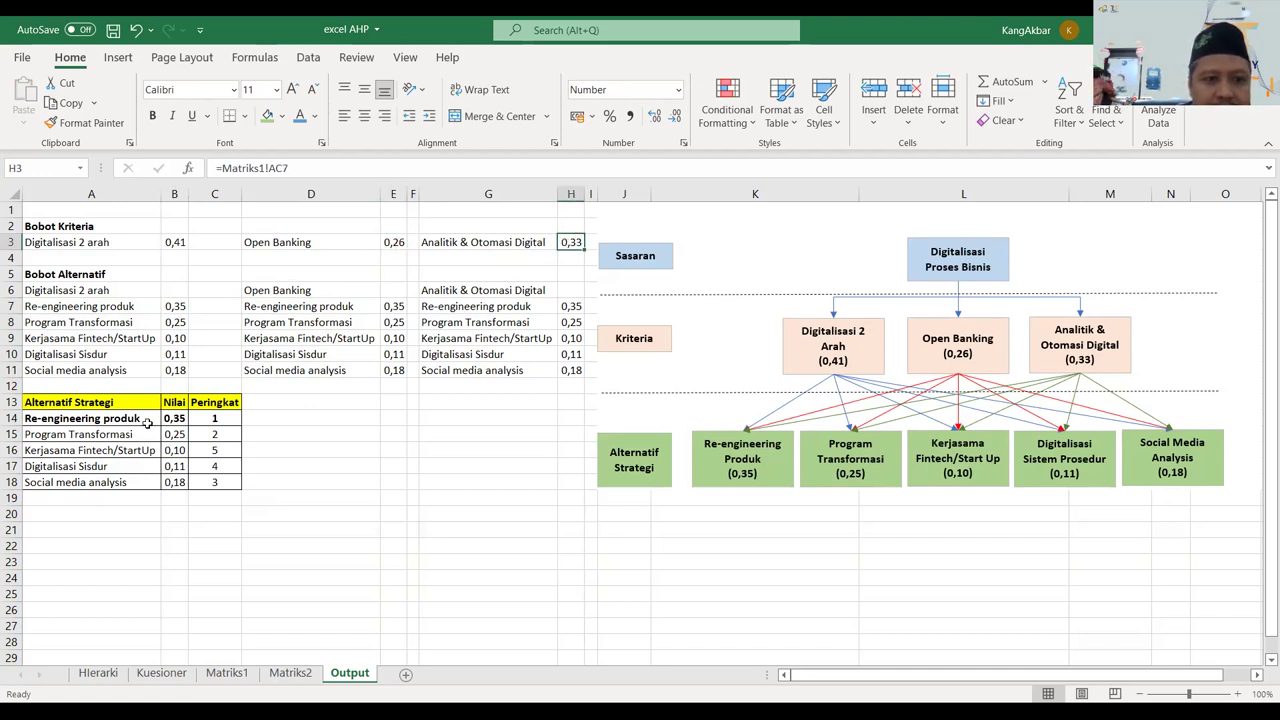
left_click(178, 418)
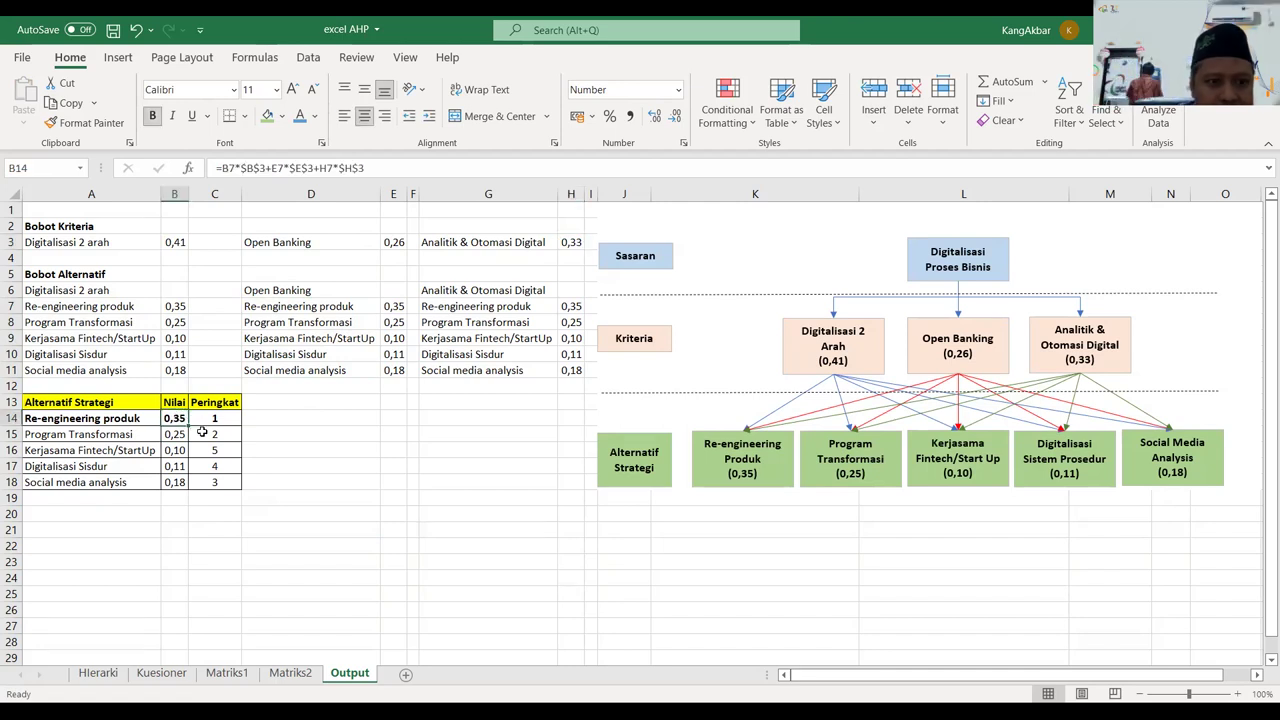
Examine the Nilai formulas for the remaining alternative strategies in B15:B18.
left_click(105, 434)
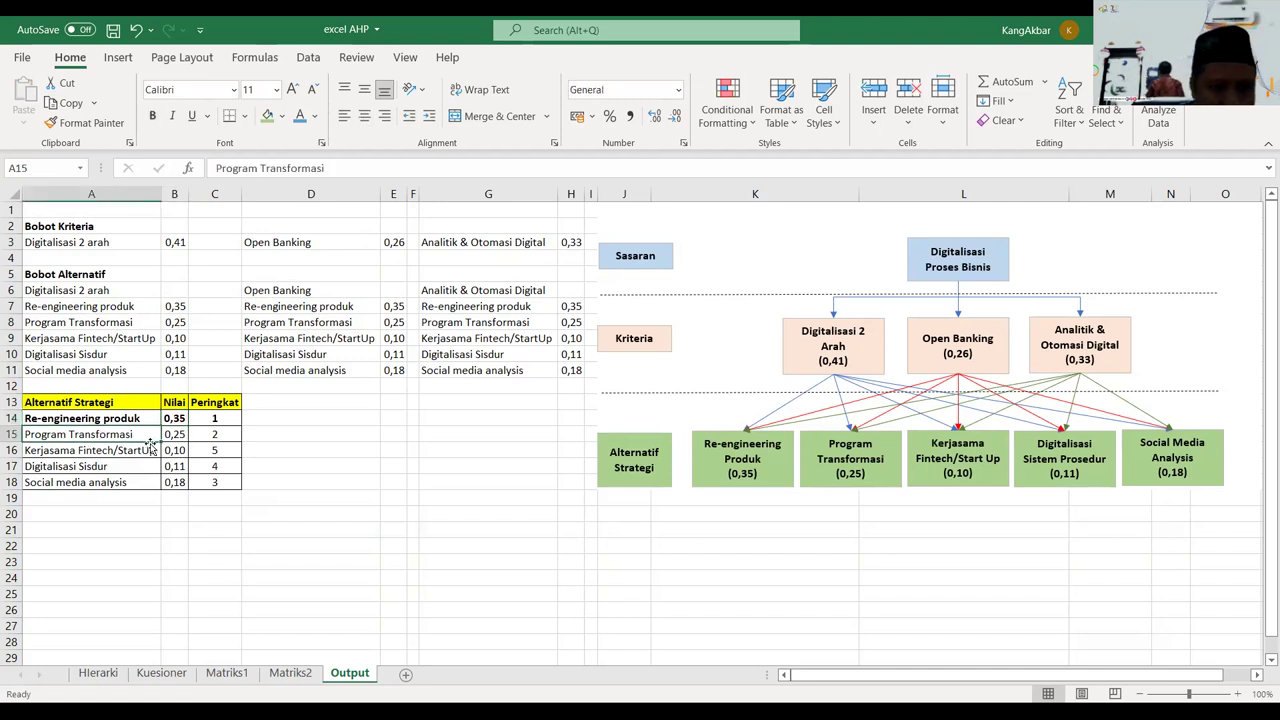
left_click(170, 438)
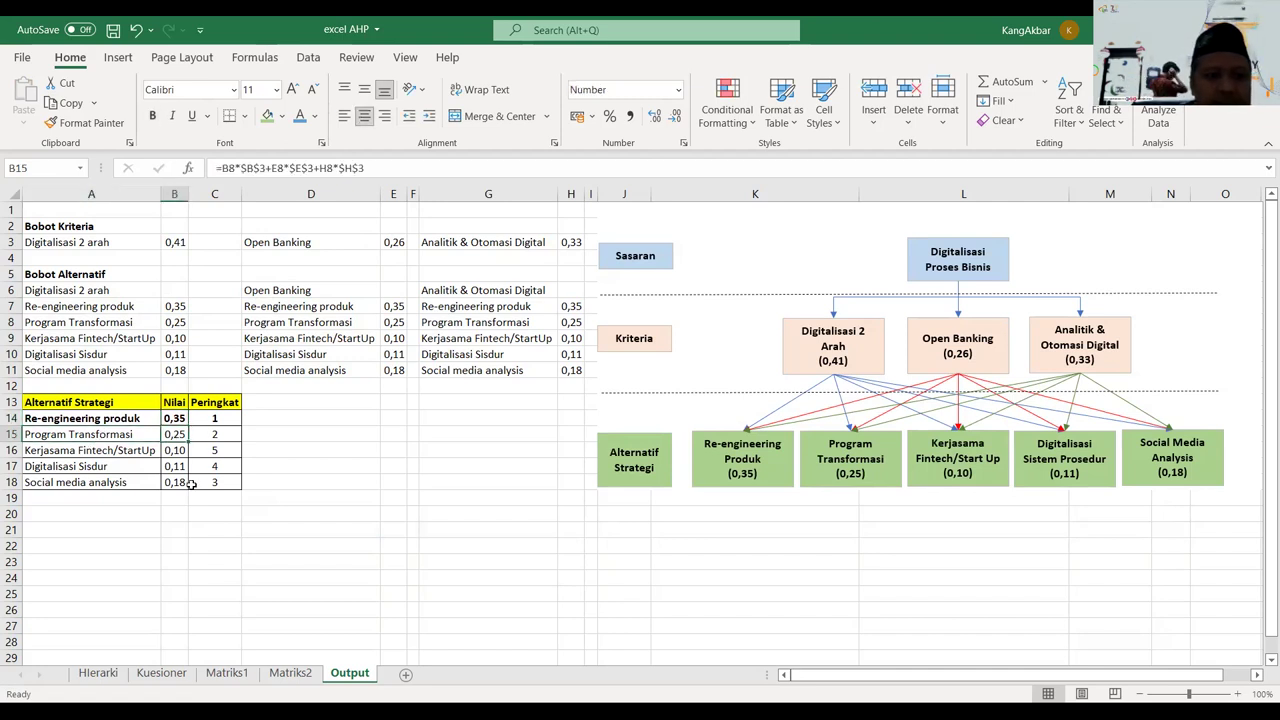
left_click(172, 452)
left_click(178, 467)
left_click(176, 482)
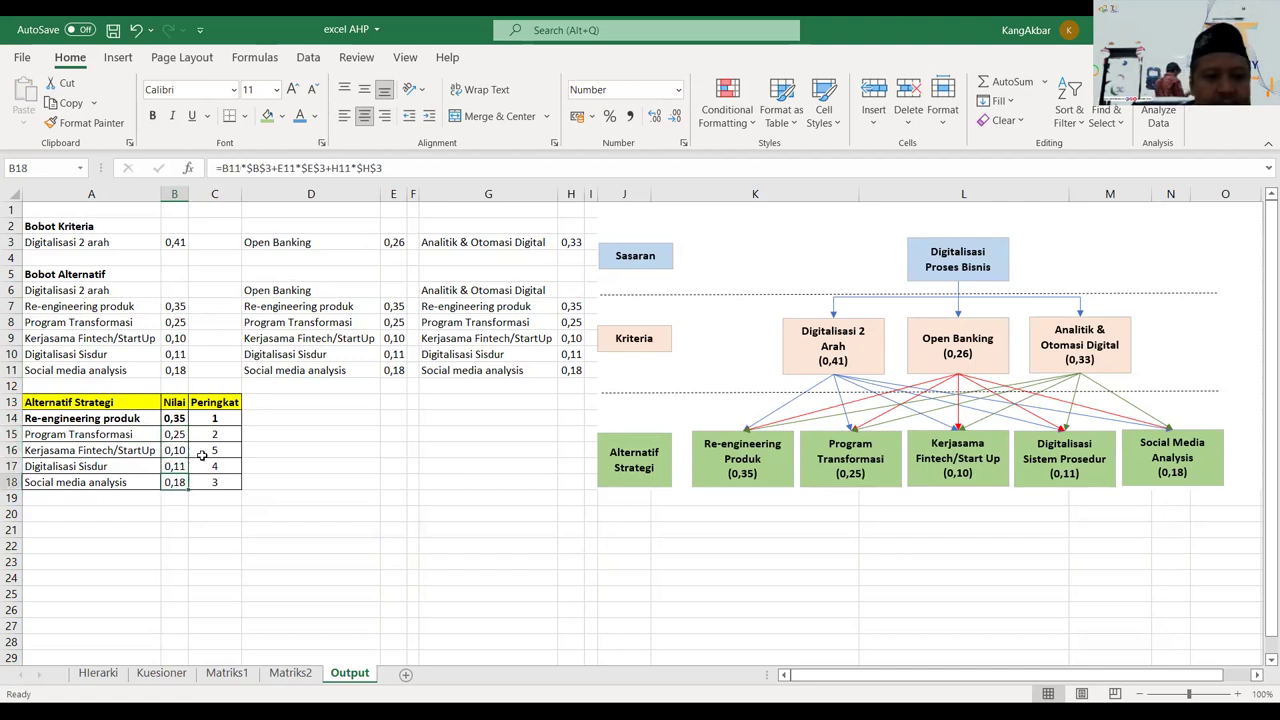
Change the Peringkat formula in C14 to =RANK.EQ(B14;$B$14:$B$18).
double_click(232, 418)
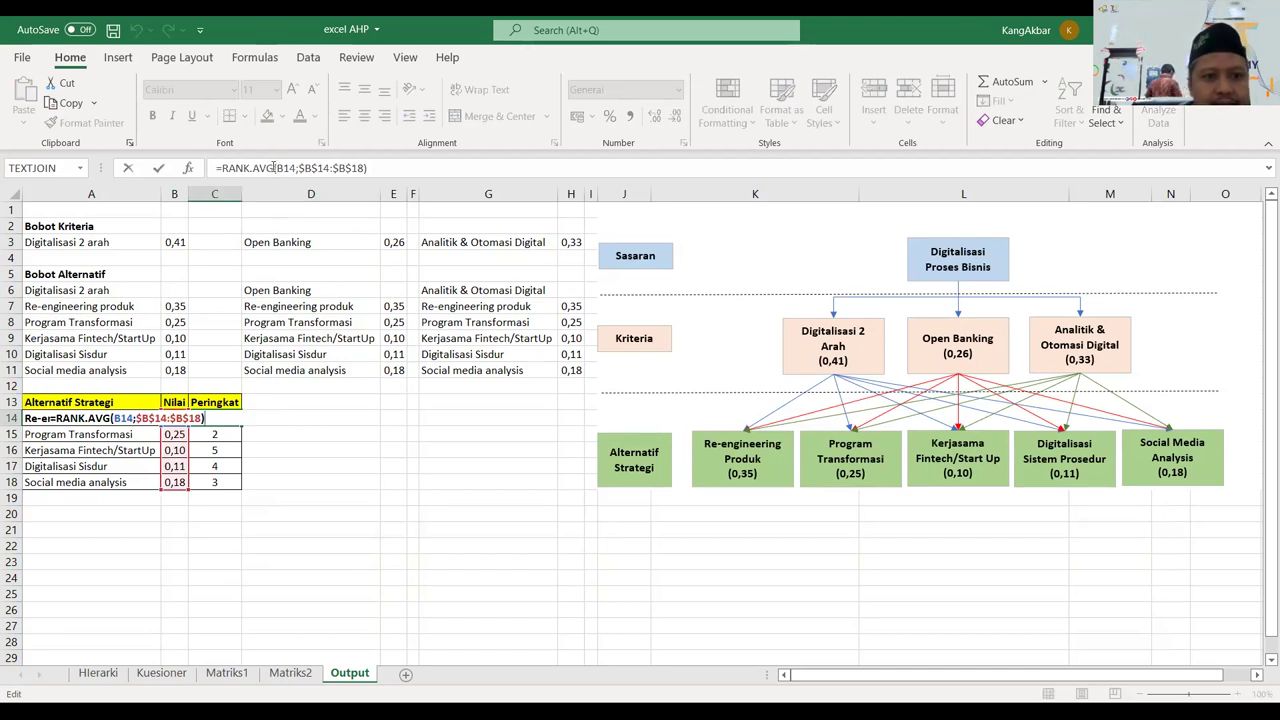
left_click(273, 167)
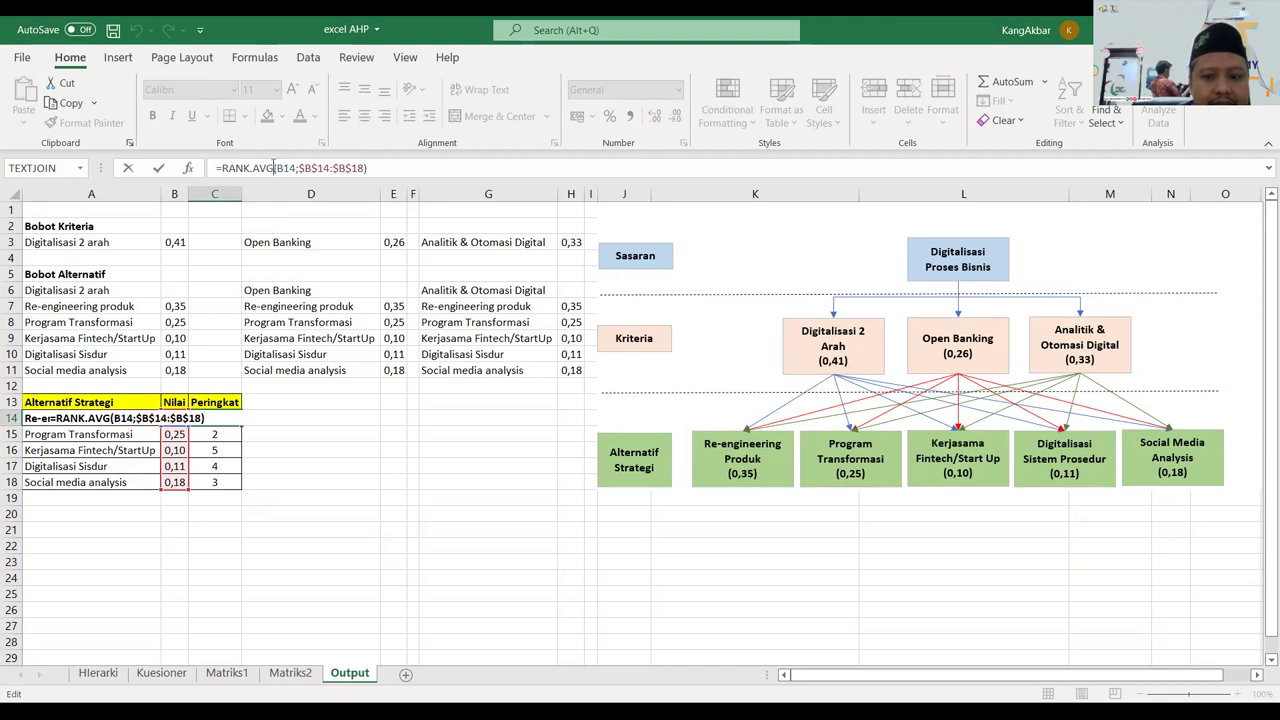
key("BackSpace")
key("BackSpace")
key("BackSpace")
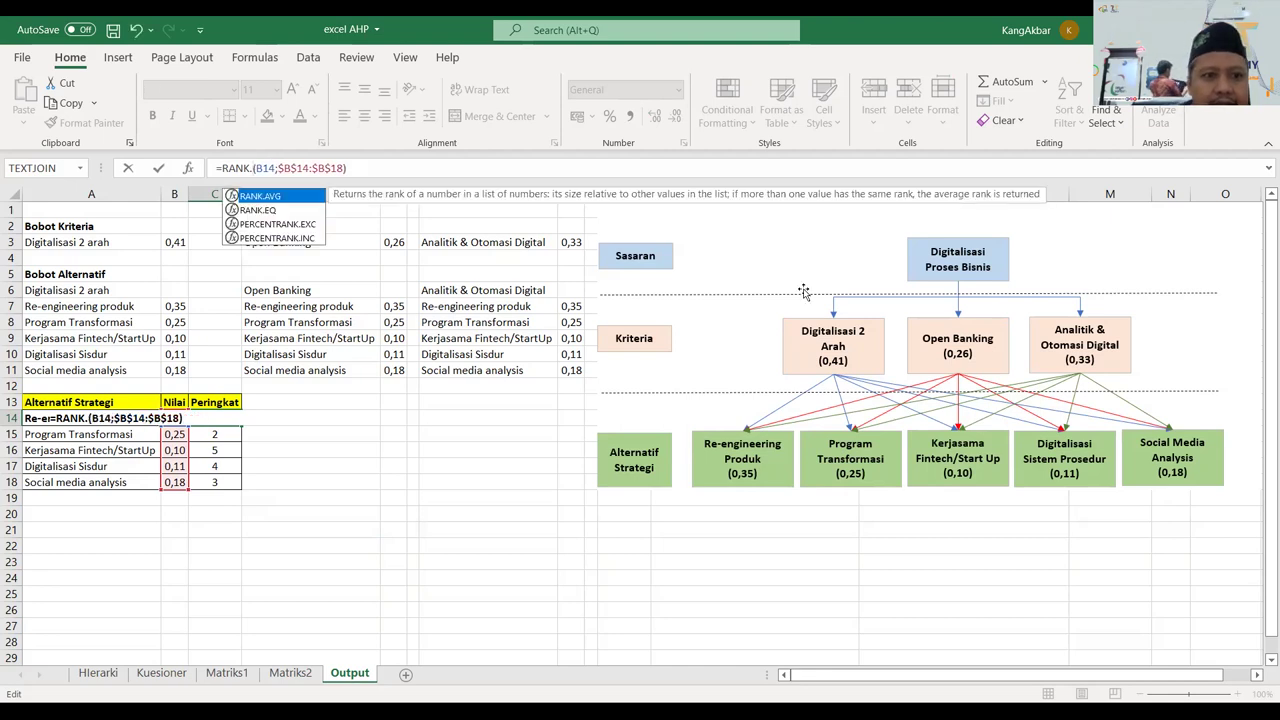
double_click(254, 211)
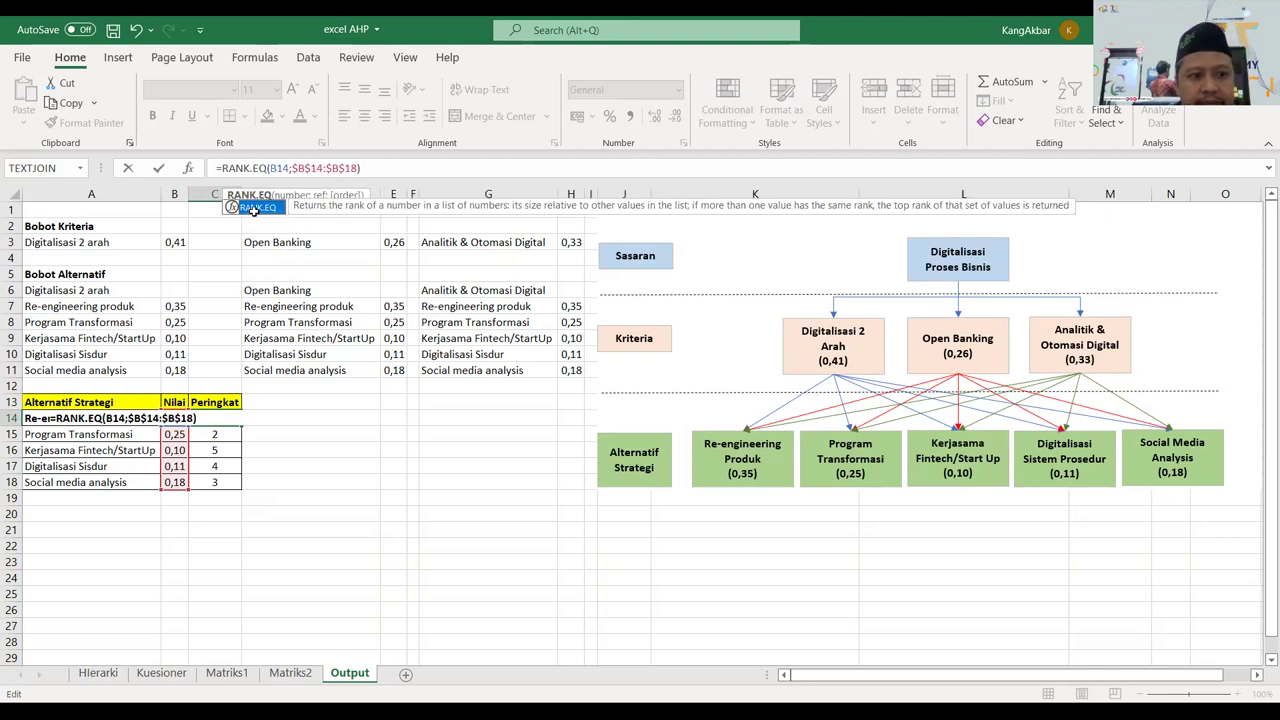
key("ctrl+Return")
Copy the C14 ranking formula down to C18, pasting formulas only, and check the copied Peringkat cells.
key("ctrl+c")
key("shift+Down")
key("shift+Down")
key("shift+Down")
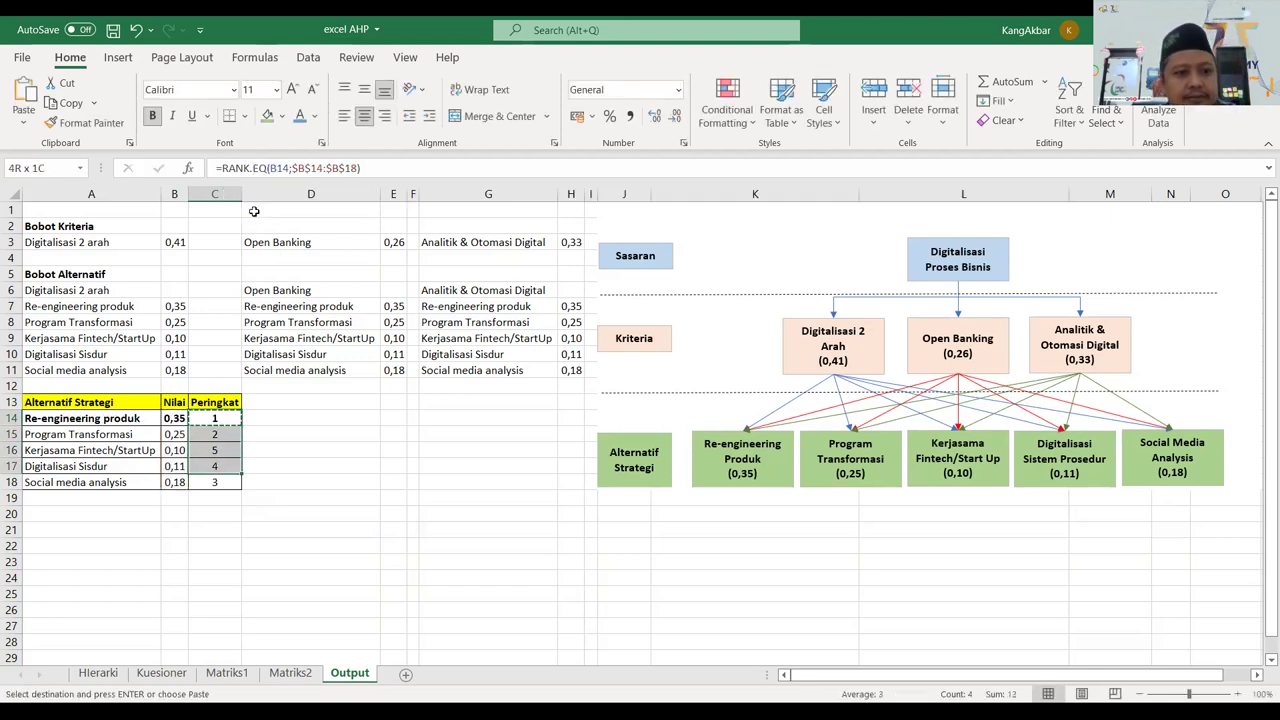
key("shift+Down")
key("ctrl+v")
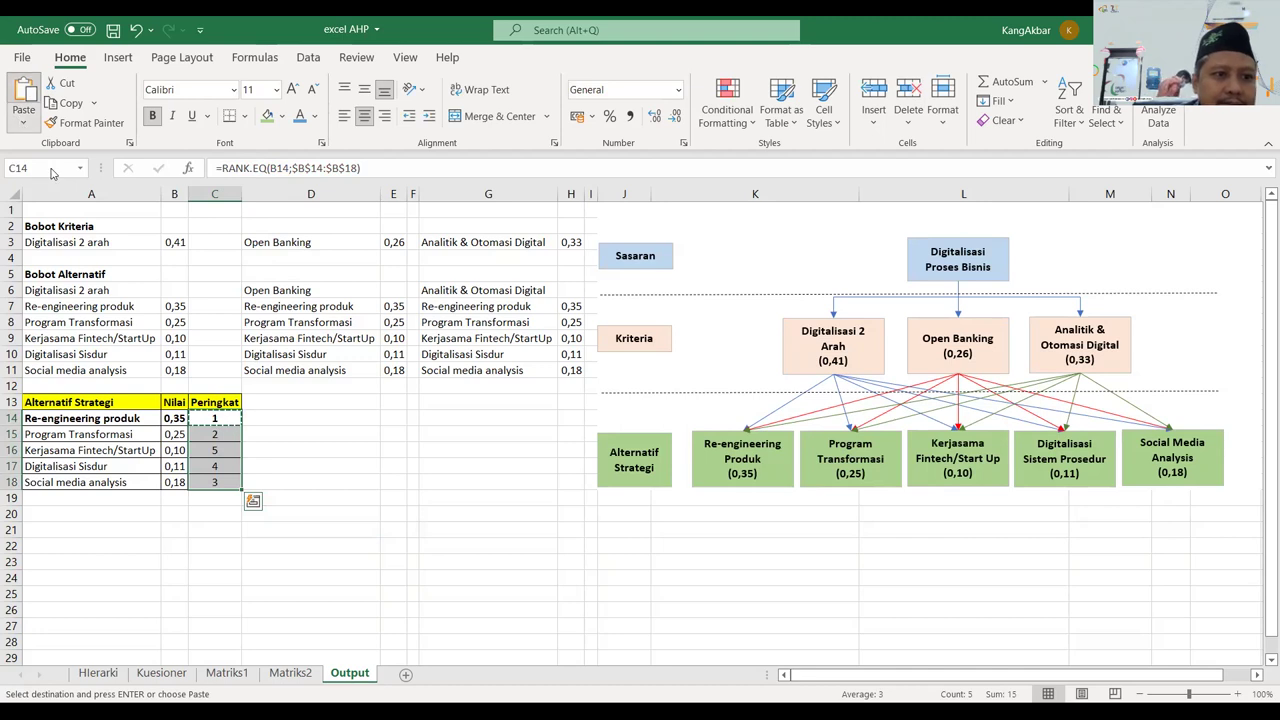
left_click(22, 122)
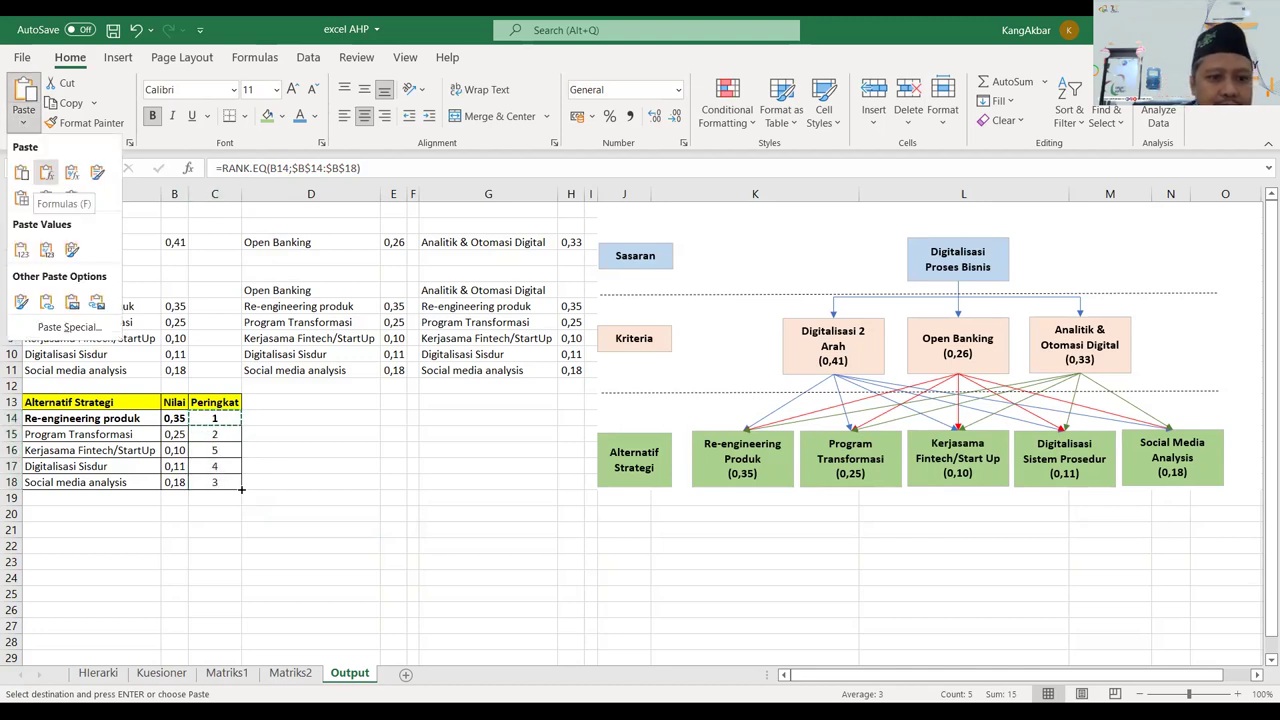
left_click(47, 176)
left_click(232, 463)
left_click(234, 442)
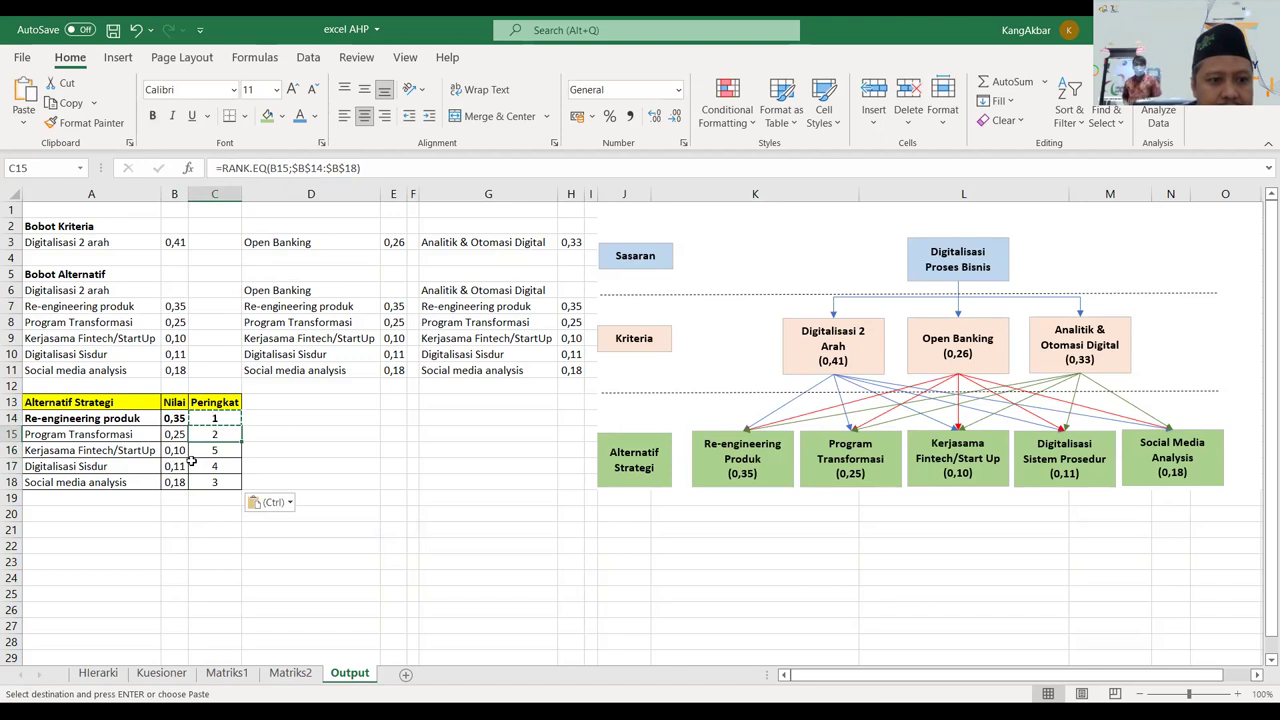
left_click(95, 485)
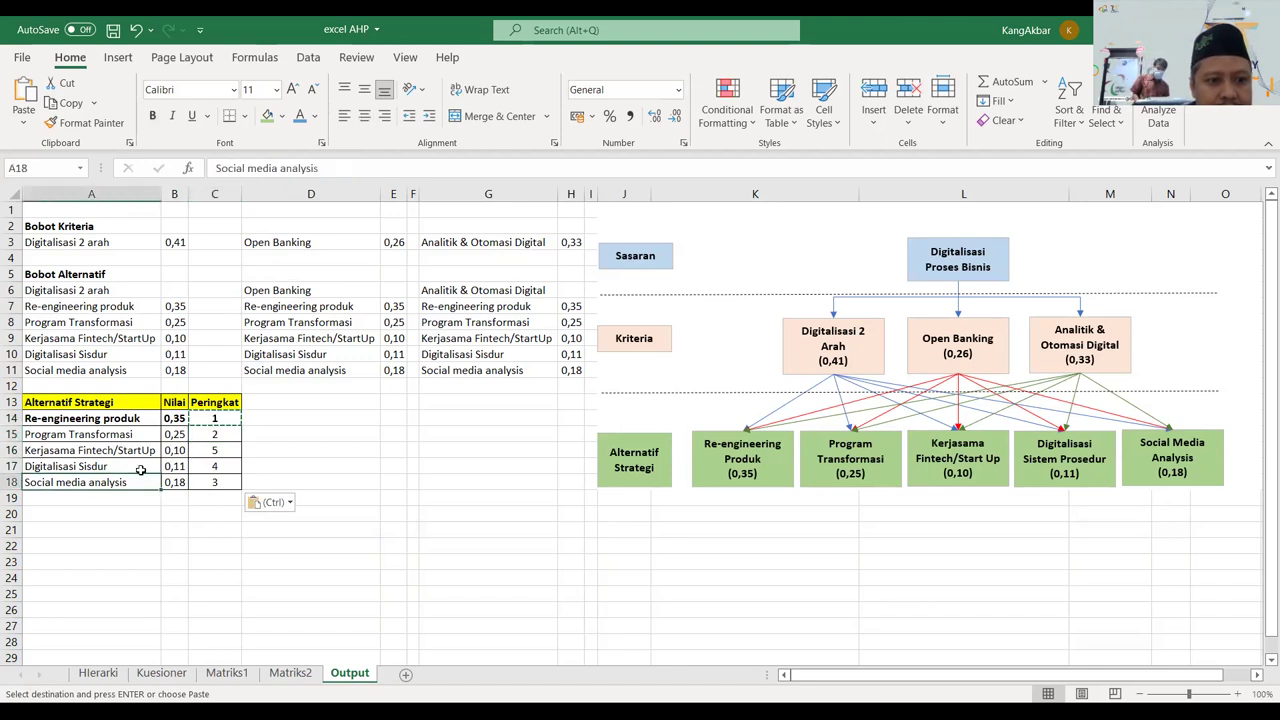
Review the Digitalisasi Sisdur and Kerjasama Fintech/StartUp entries in the Alternatif Strategi ranking table.
left_click(127, 464)
double_click(127, 464)
double_click(128, 450)
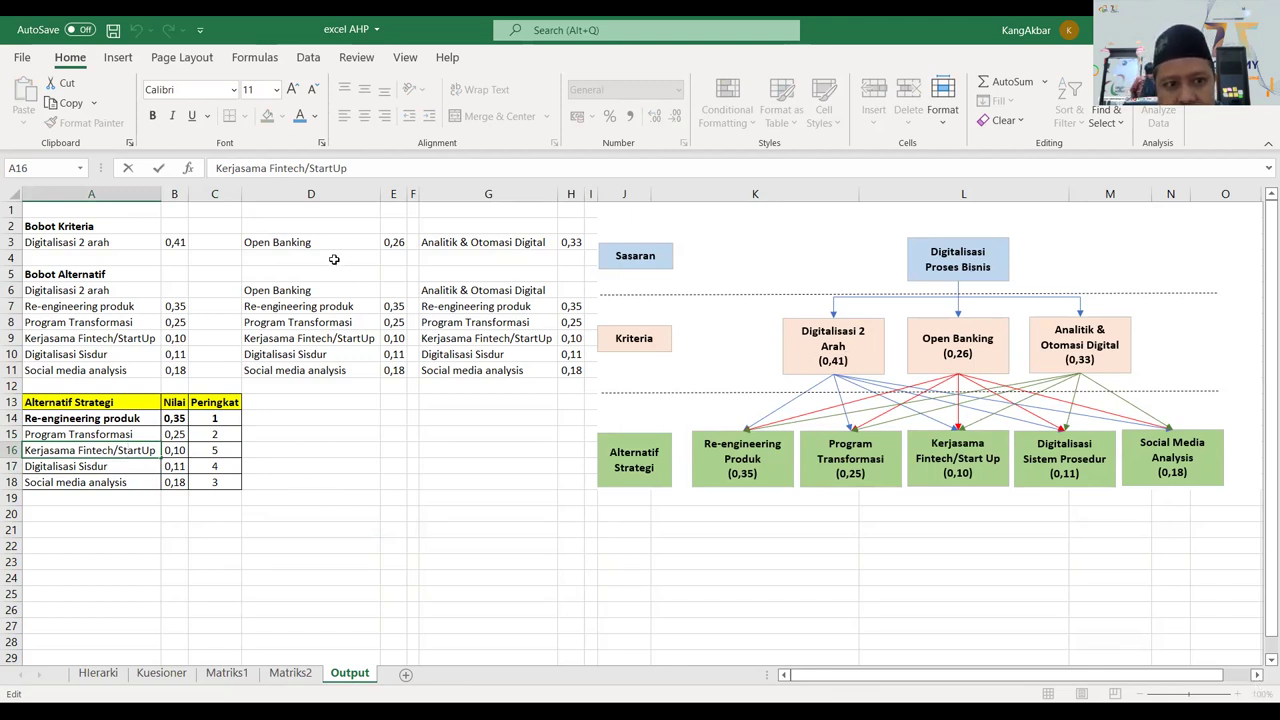
Check the criteria weight references in B3 and E3, and make the Open Banking weight in E3 bold.
left_click(175, 244)
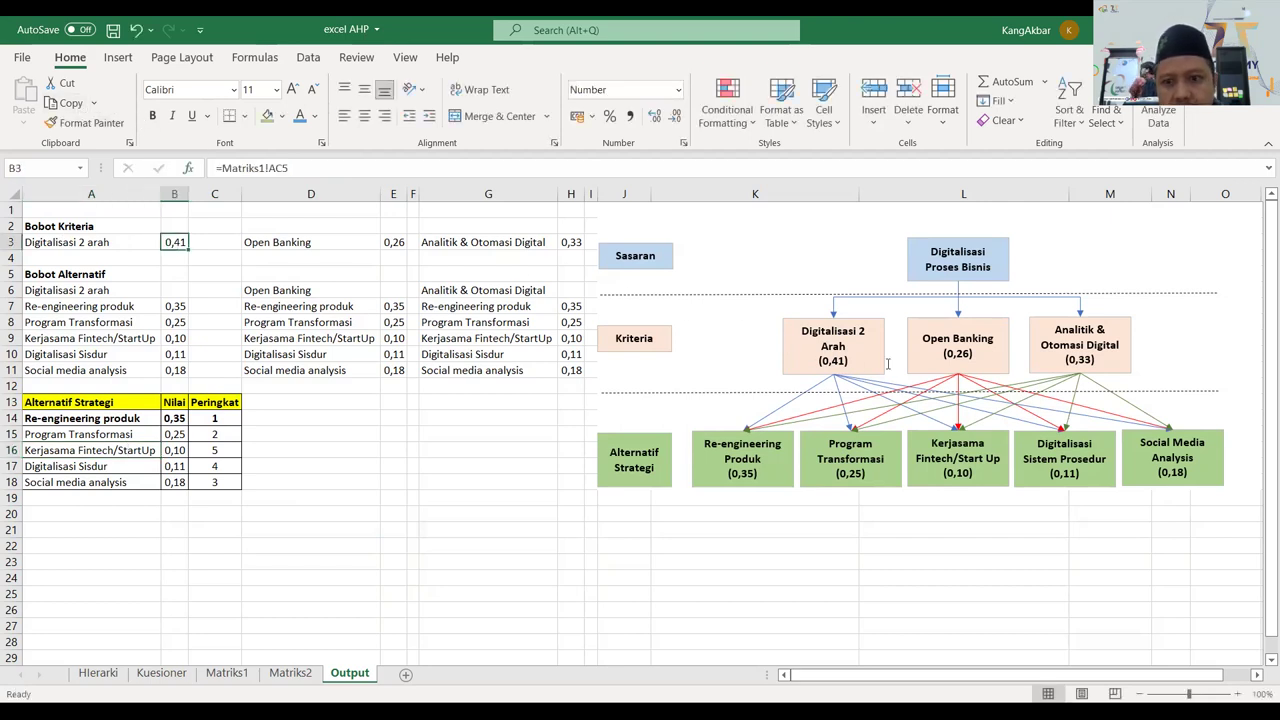
left_click(397, 246)
left_click(155, 116)
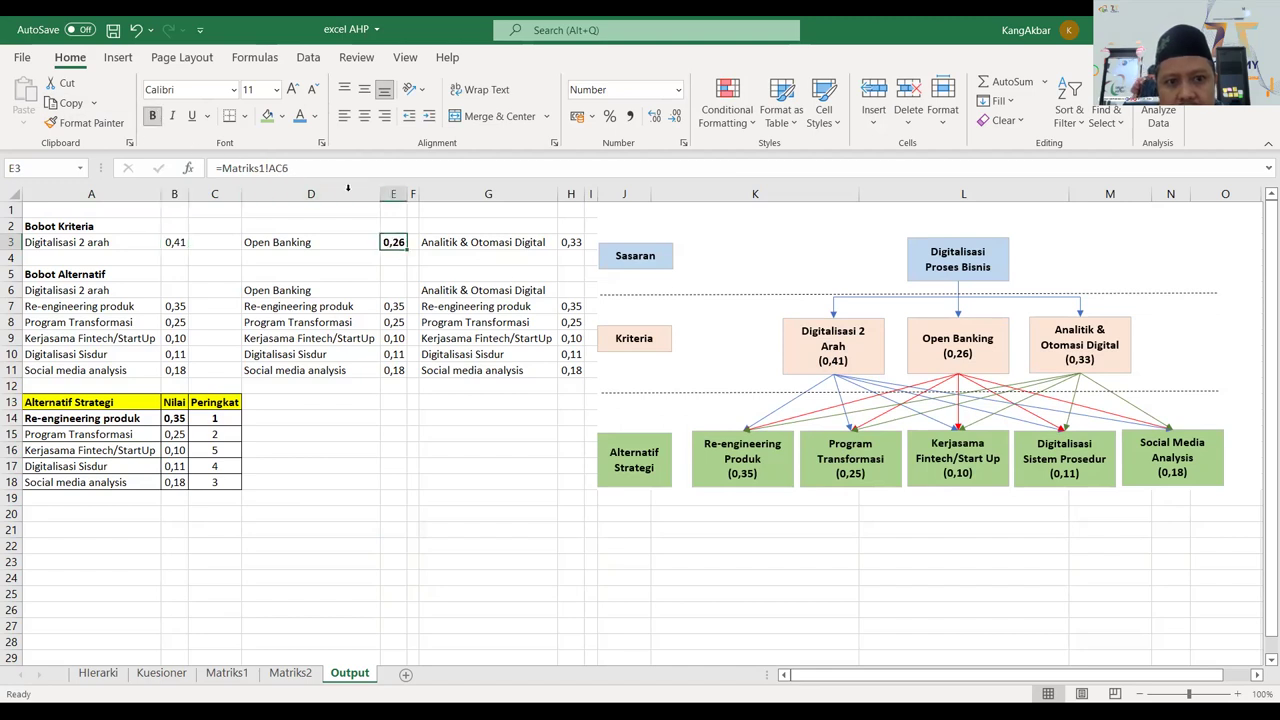
Examine the weights in the hierarchy diagram, from the Analitik & Otomasi Digital criterion to the alternative strategy boxes.
double_click(1084, 363)
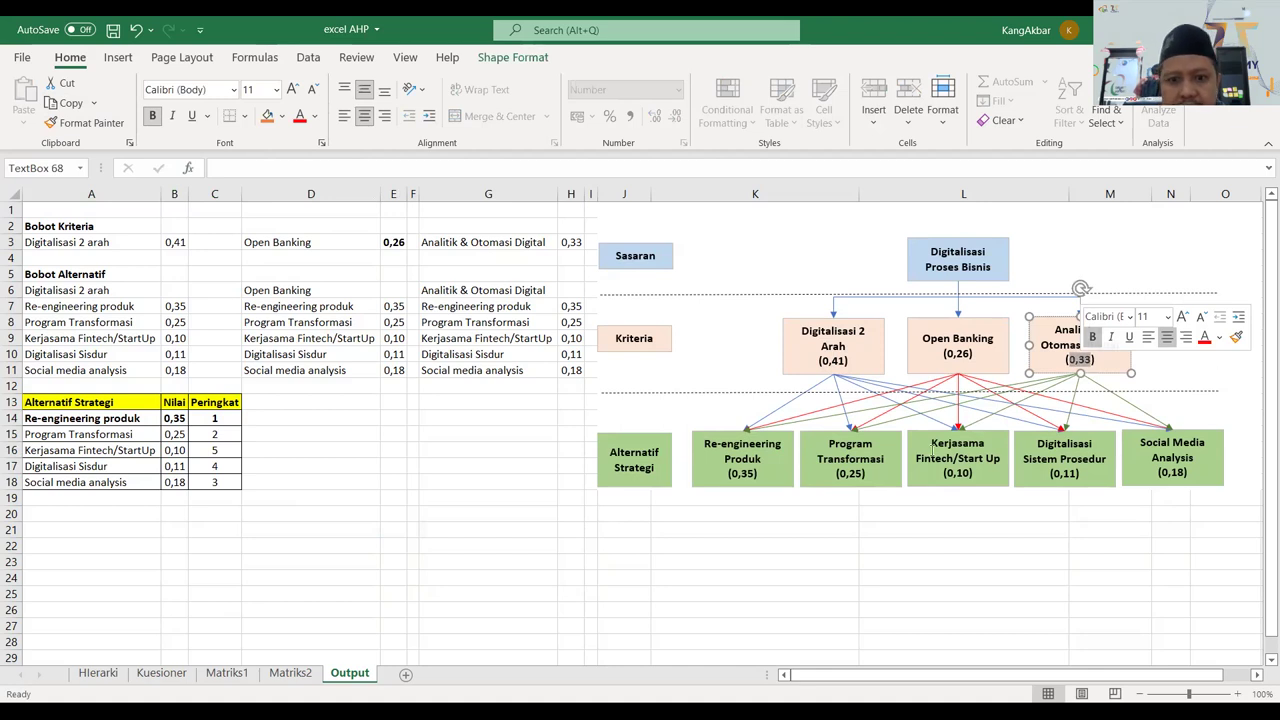
key("Escape")
left_click(736, 473)
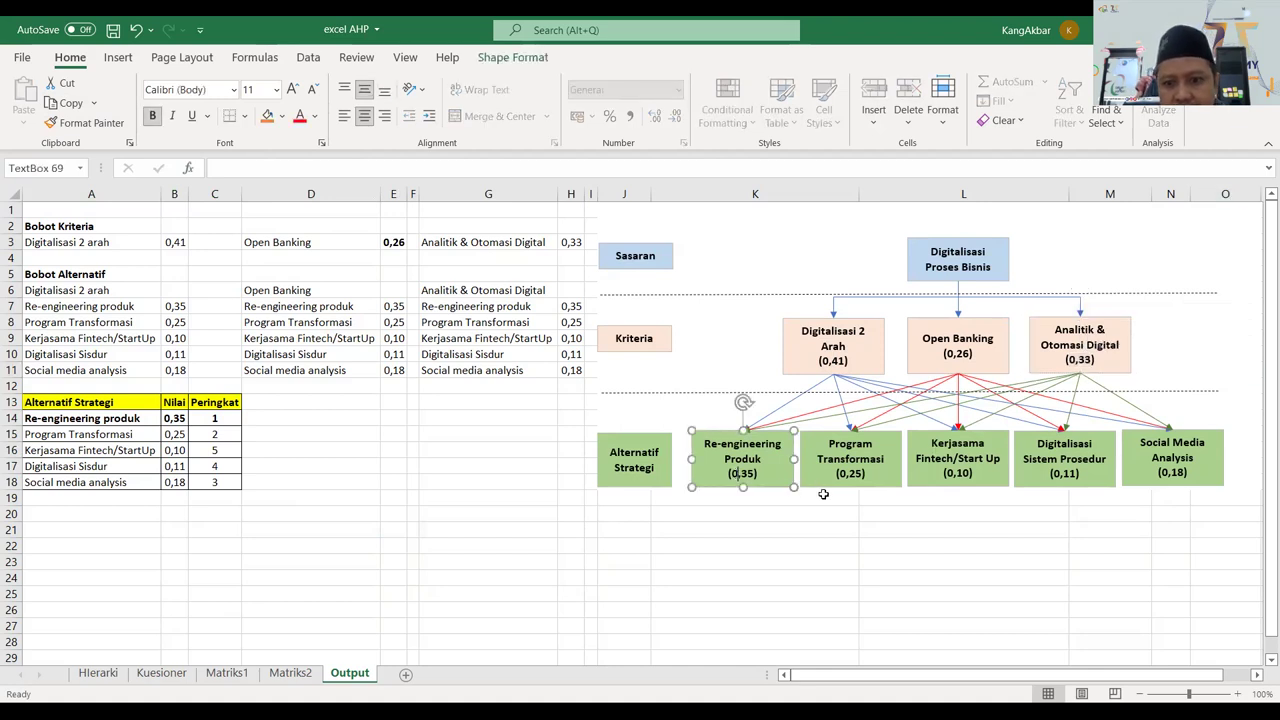
left_click(851, 480)
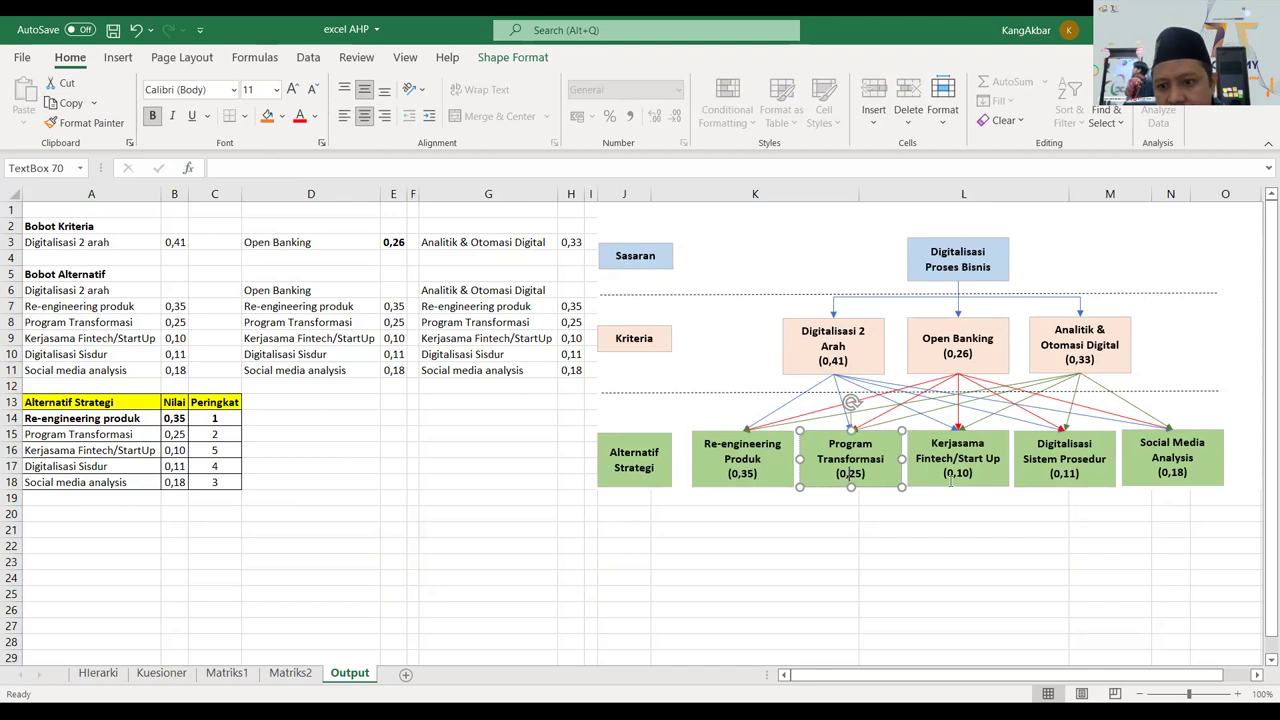
left_click(951, 480)
left_click(1051, 475)
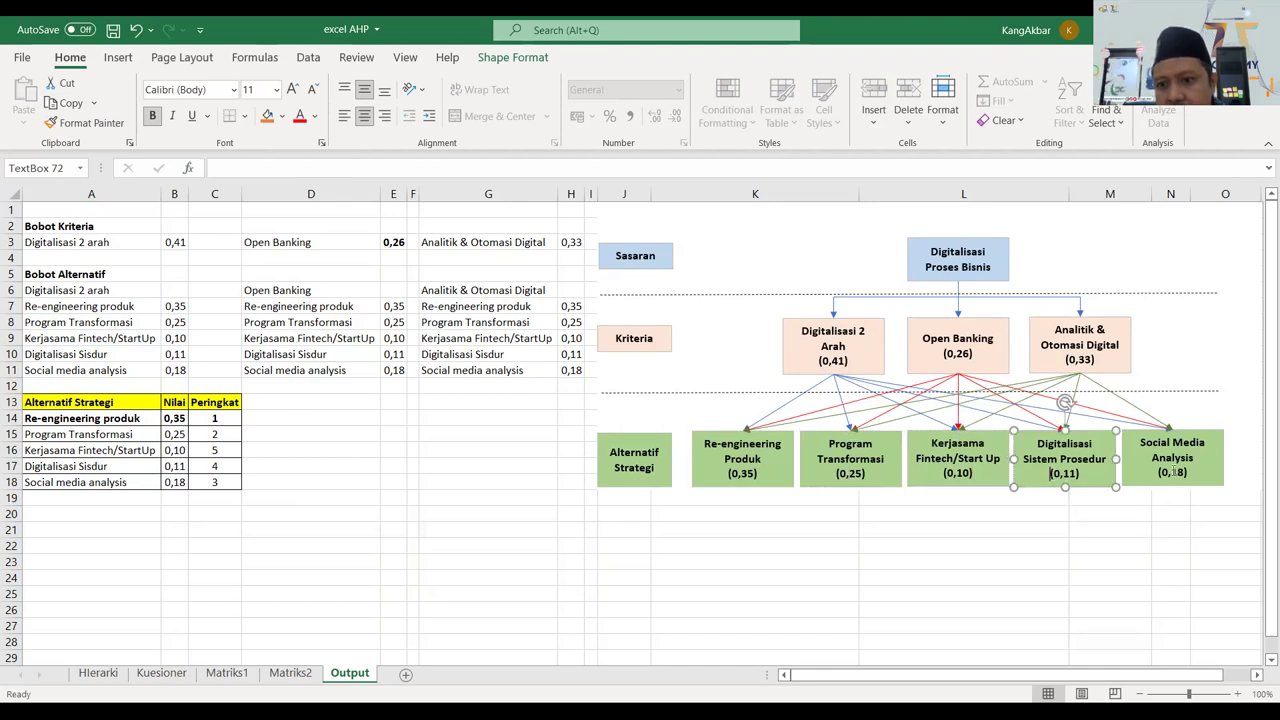
left_click(1057, 532)
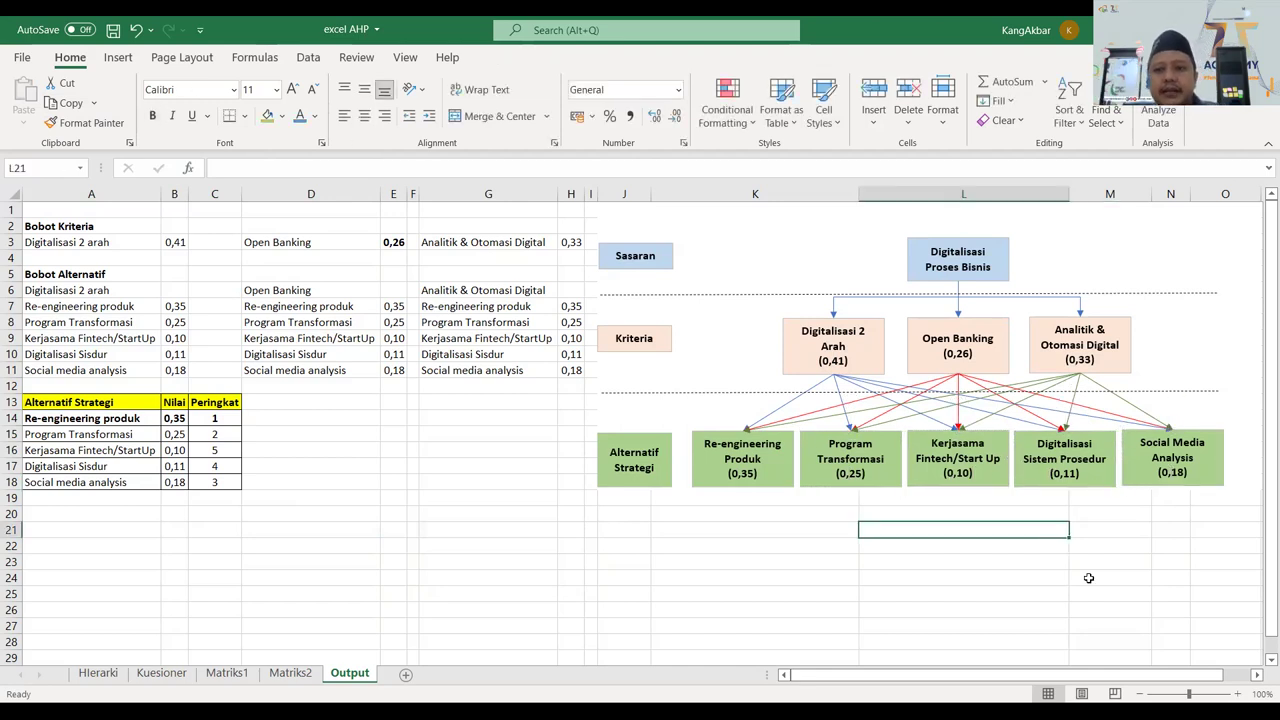